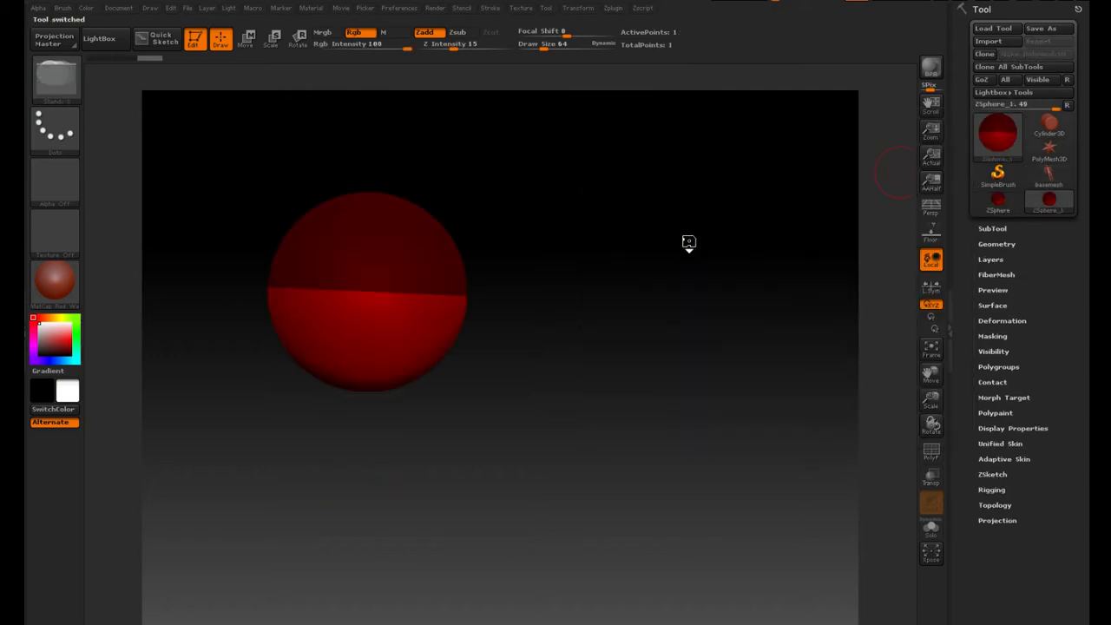
Show the LightBox project browser and hide it again
left_click_drag(717, 279, 319, 85)
left_click(98, 41)
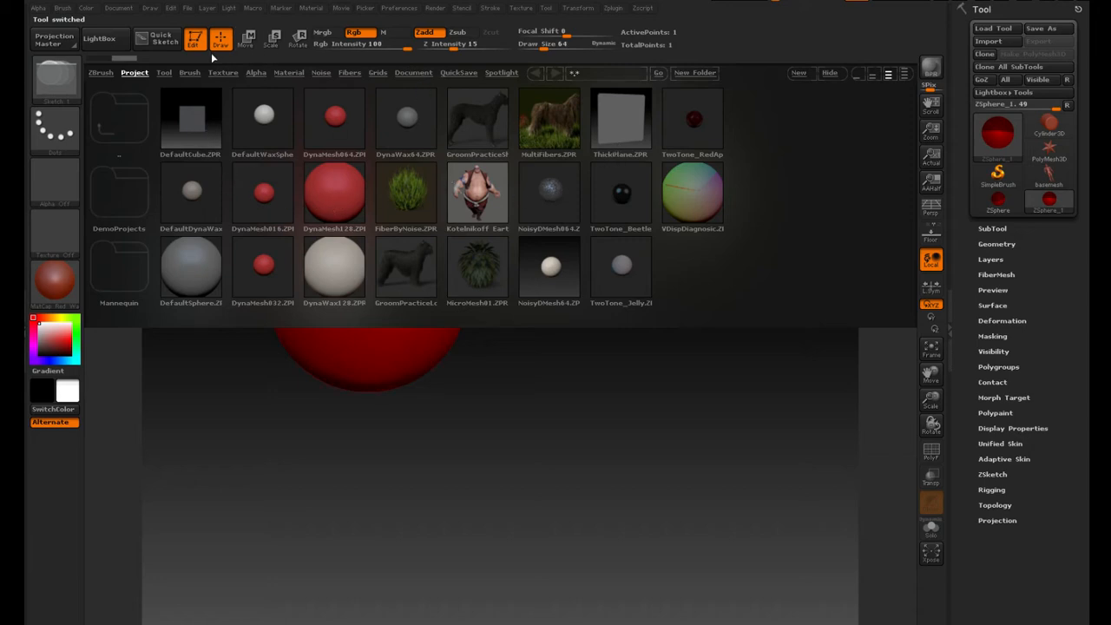
left_click(115, 41)
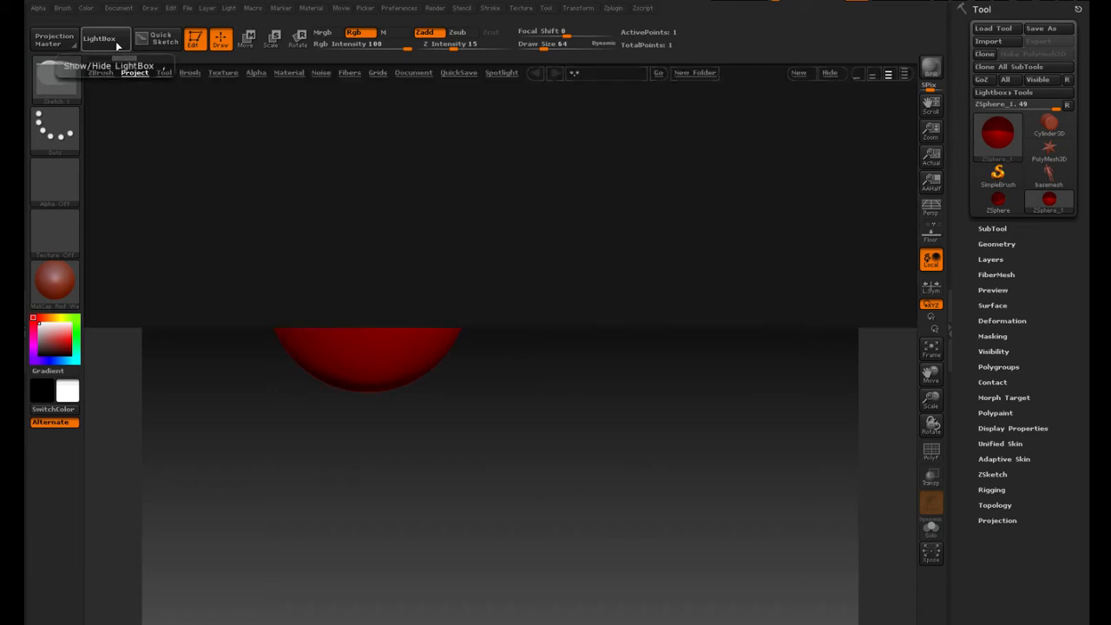
left_click(116, 41)
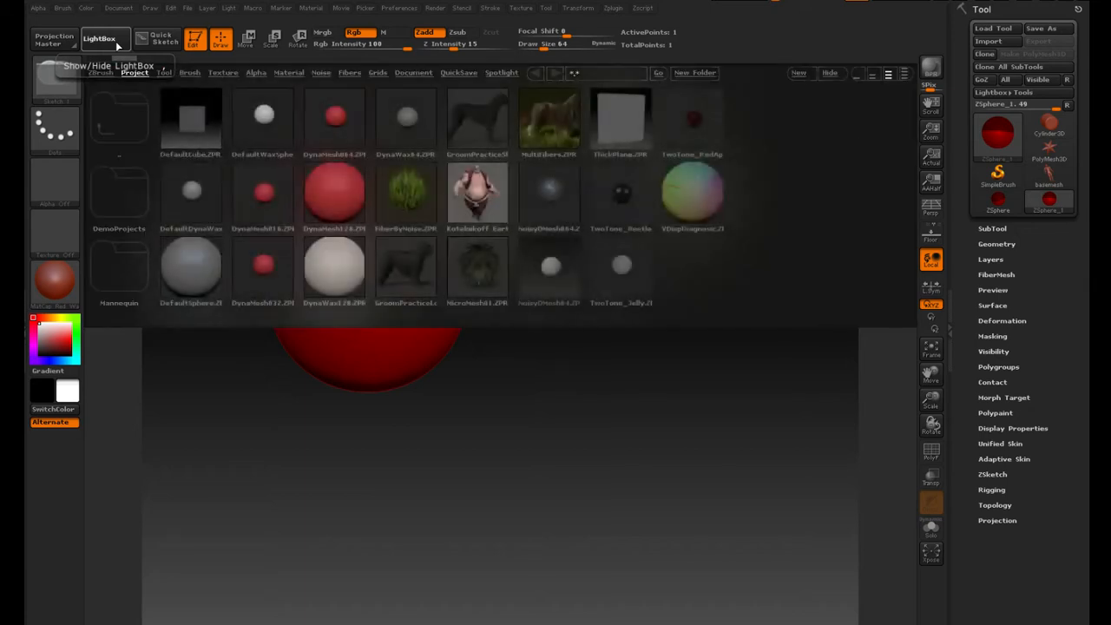
left_click(116, 40)
left_click(116, 41)
left_click(106, 45)
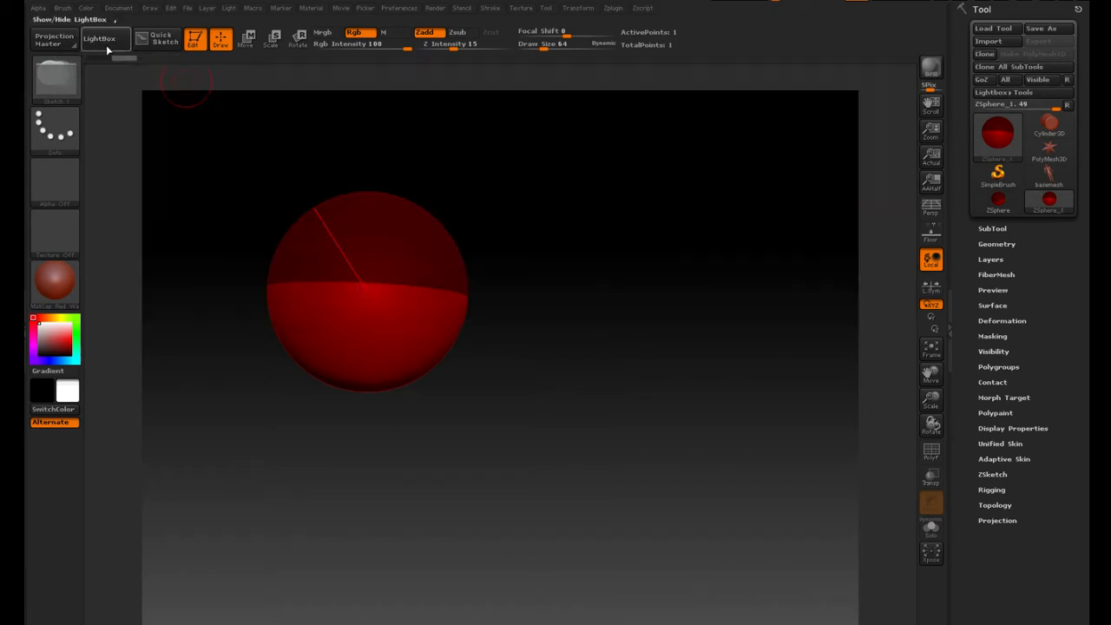
left_click(106, 45)
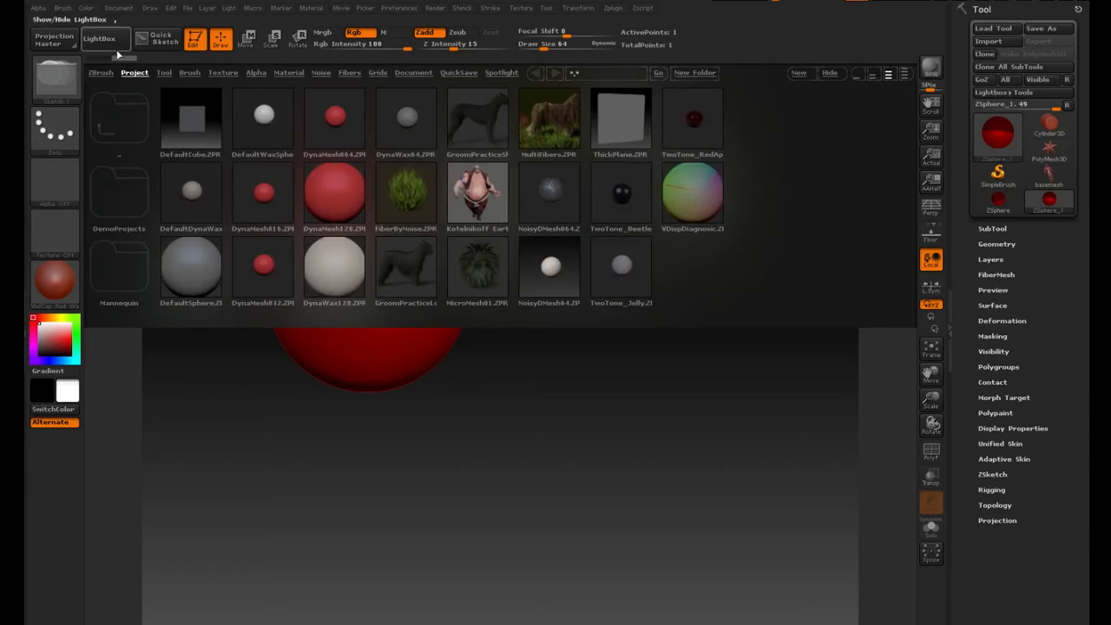
left_click(116, 52)
left_click(117, 54)
left_click(118, 54)
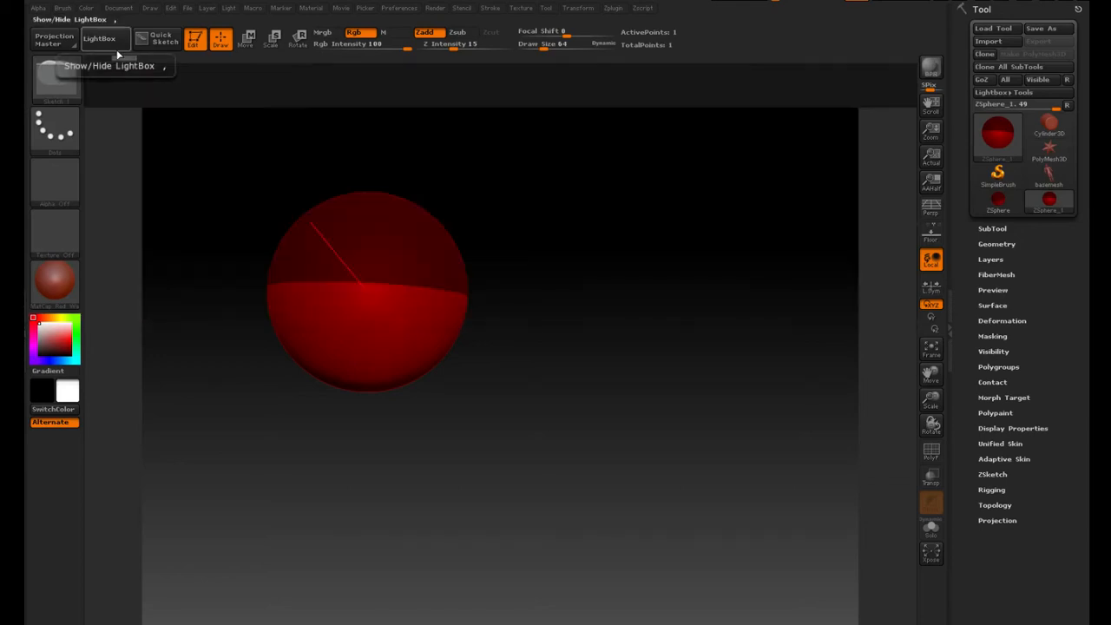
left_click(117, 53)
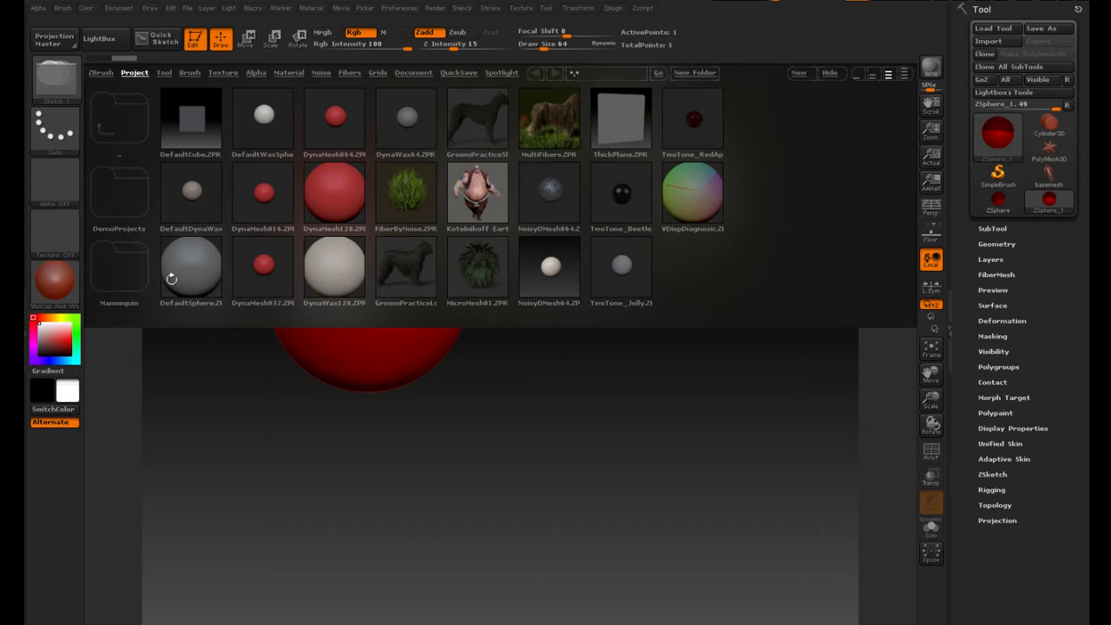
left_click(101, 38)
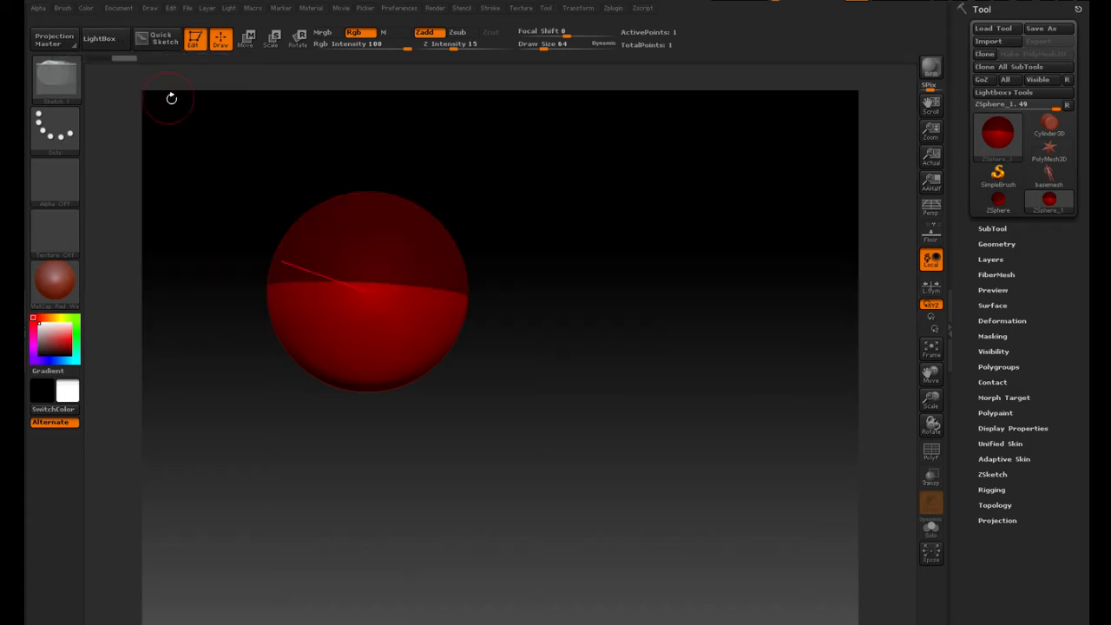
double_click(101, 39)
Leave Edit mode, draw a second ZSphere beside the first one, and make the new ZSphere editable
left_click_drag(590, 352, 690, 372)
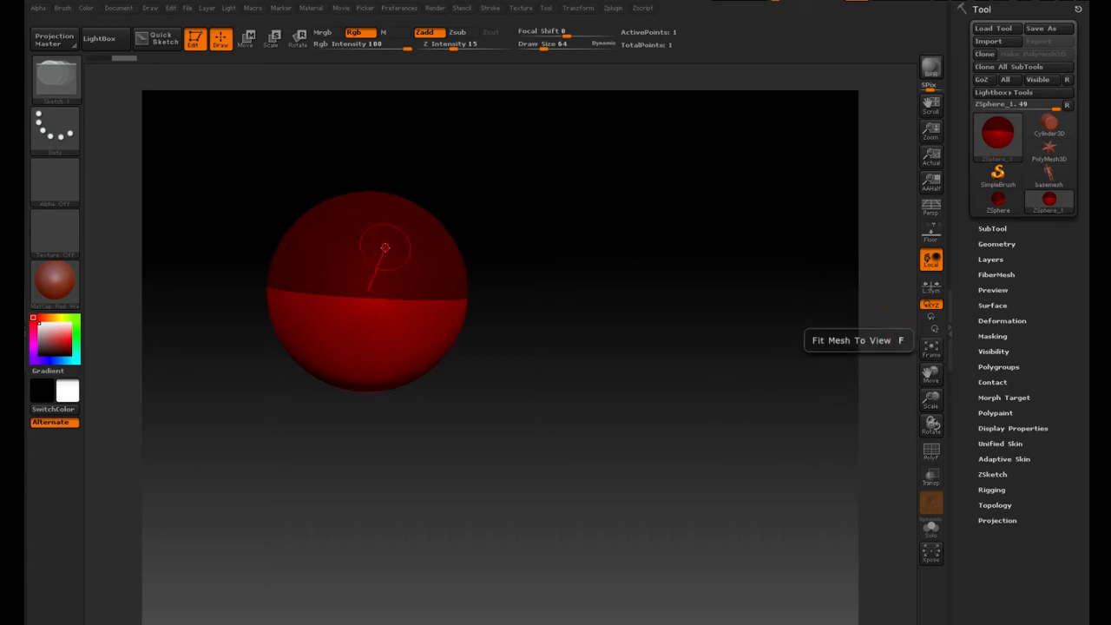
key("t")
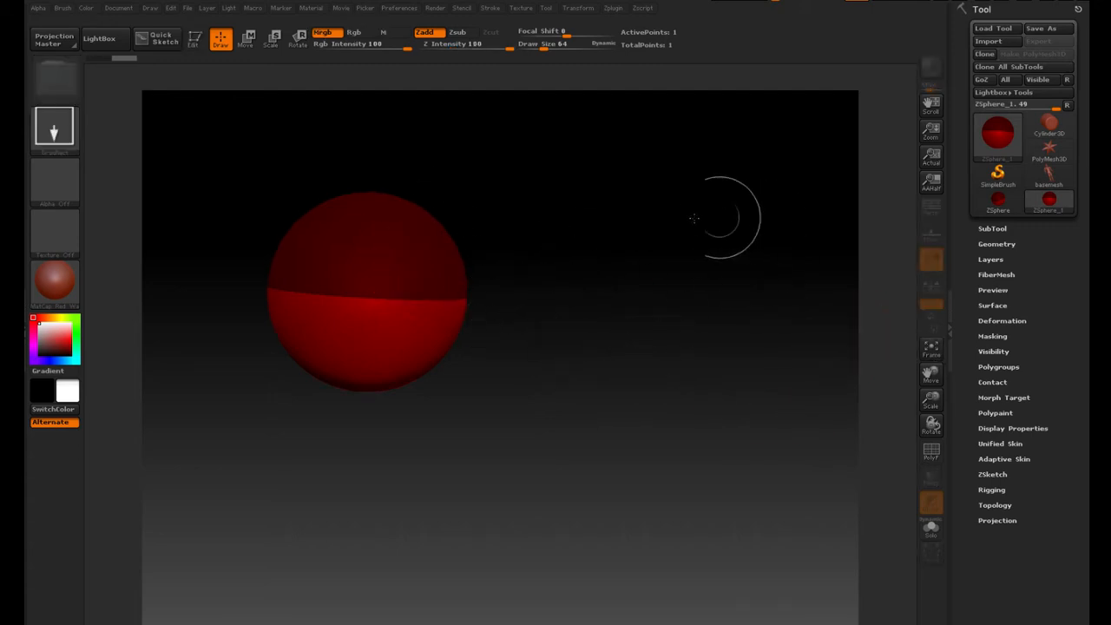
mouse_move(633, 287)
left_mouse_down()
mouse_move(606, 344)
mouse_move(637, 402)
mouse_move(599, 545)
left_mouse_up()
key("t")
mouse_move(633, 411)
left_mouse_down()
mouse_move(516, 387)
mouse_move(625, 404)
mouse_move(750, 381)
left_mouse_up()
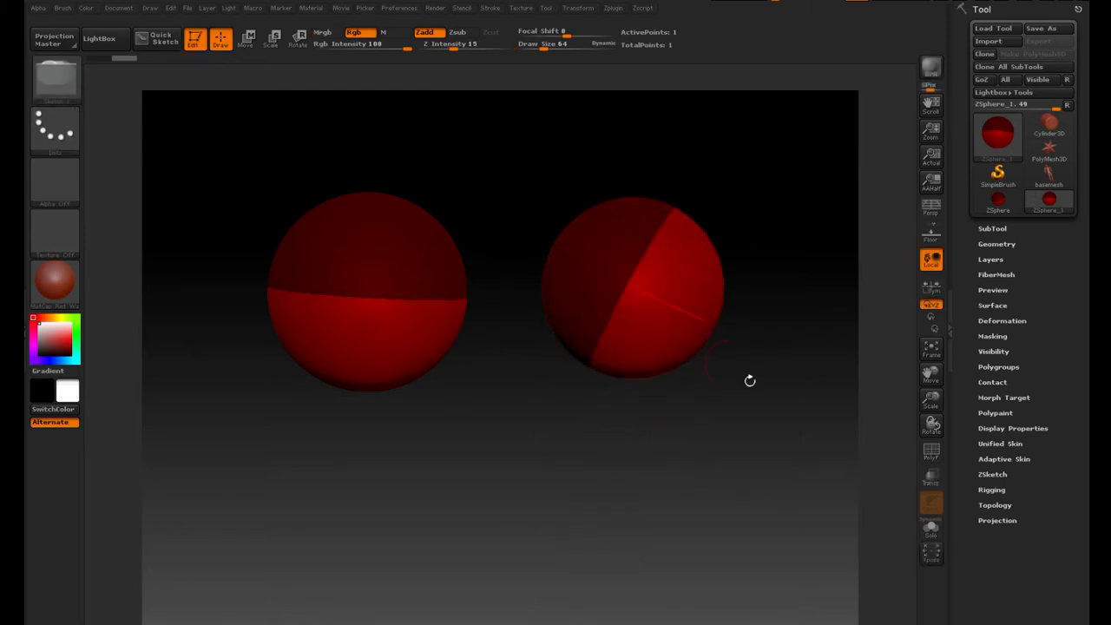
left_click(122, 8)
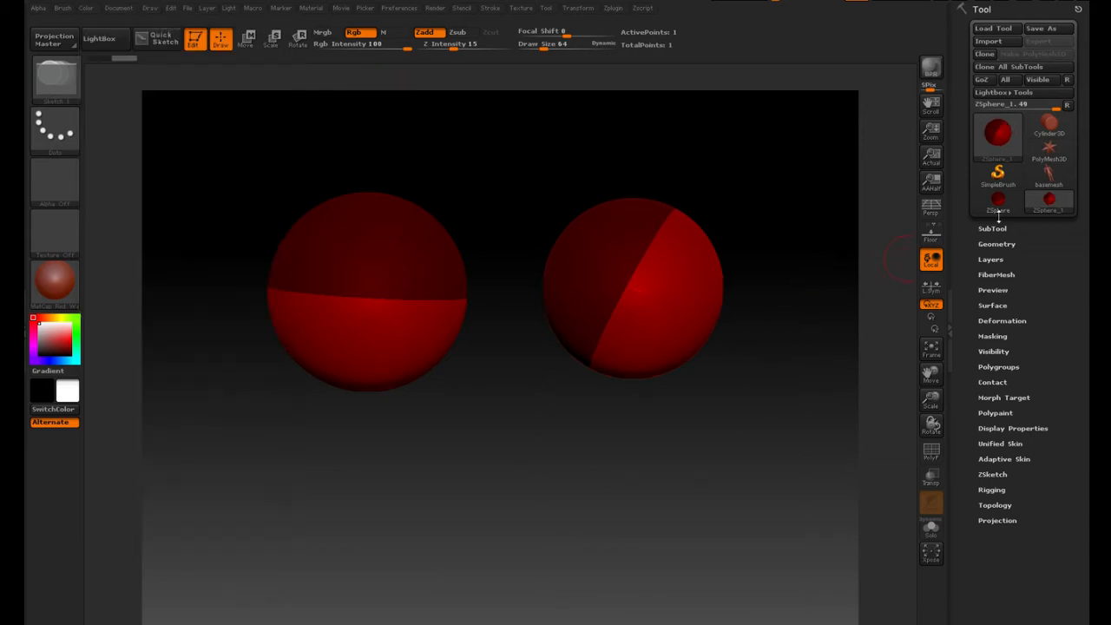
left_click_drag(171, 167, 834, 241)
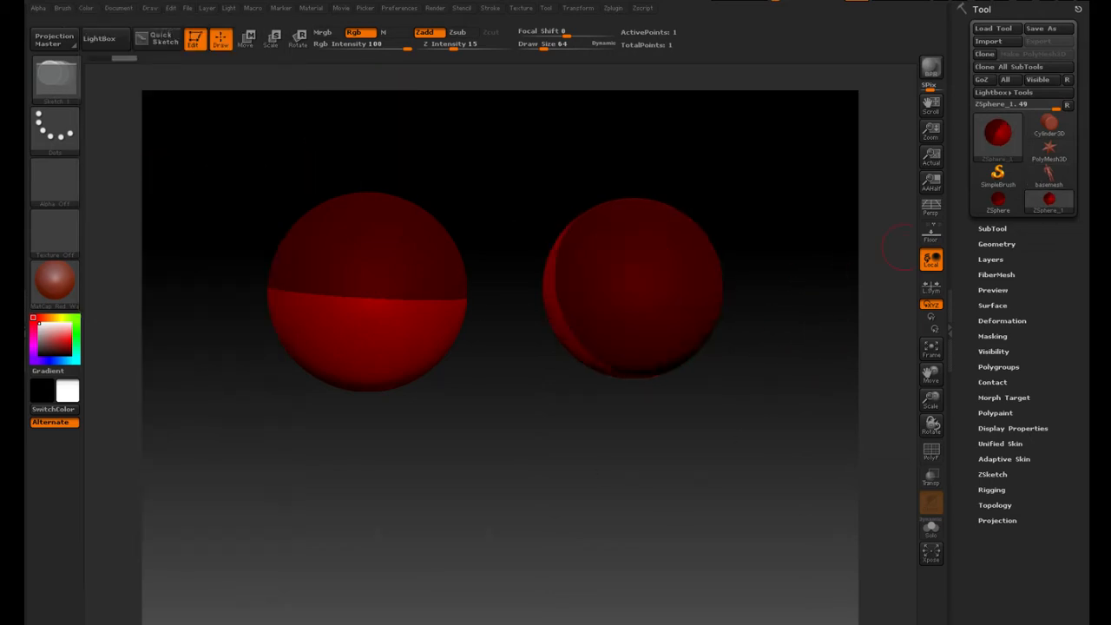
Swap the object being edited to the PolyMesh3D star, the Cylinder3D and finally the ZSphere
left_click(1048, 152)
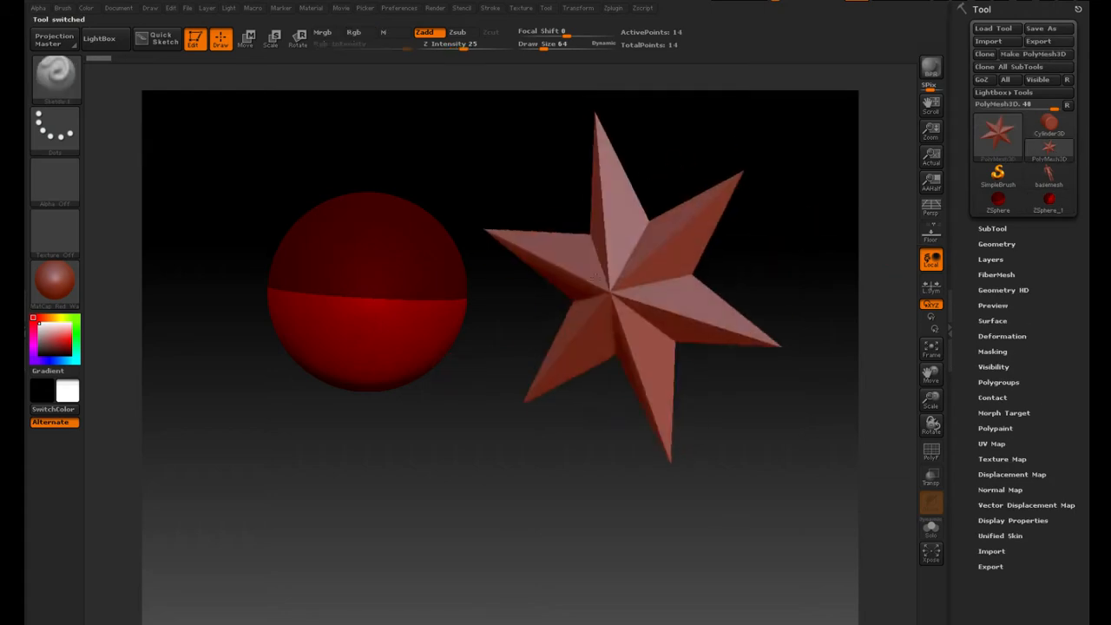
left_click_drag(593, 279, 547, 284)
left_click(998, 139)
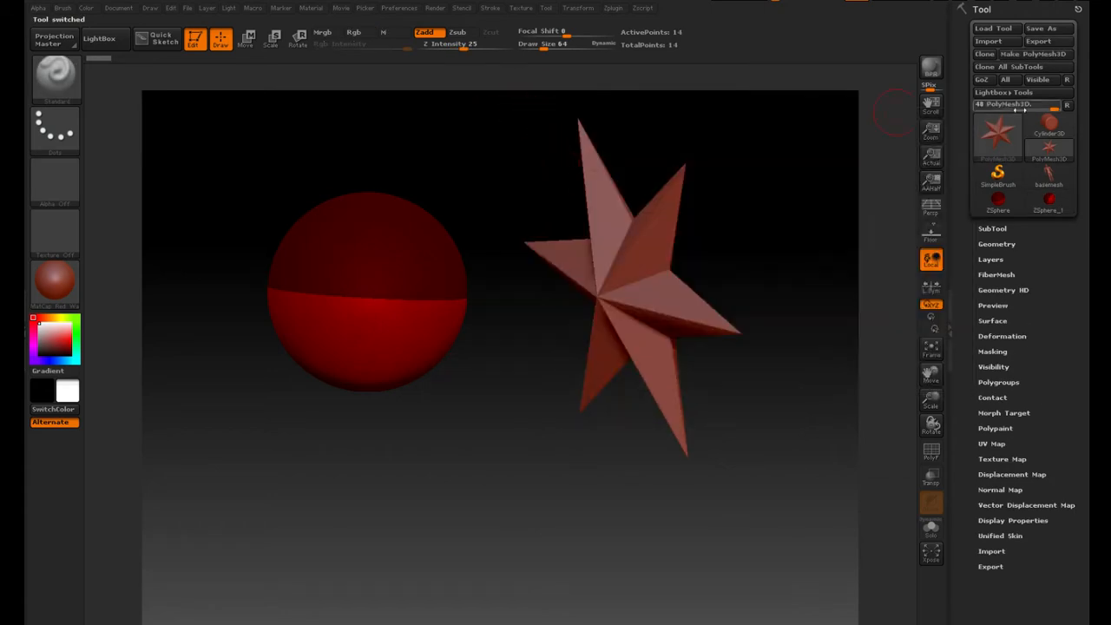
left_click(1048, 126)
left_click(999, 132)
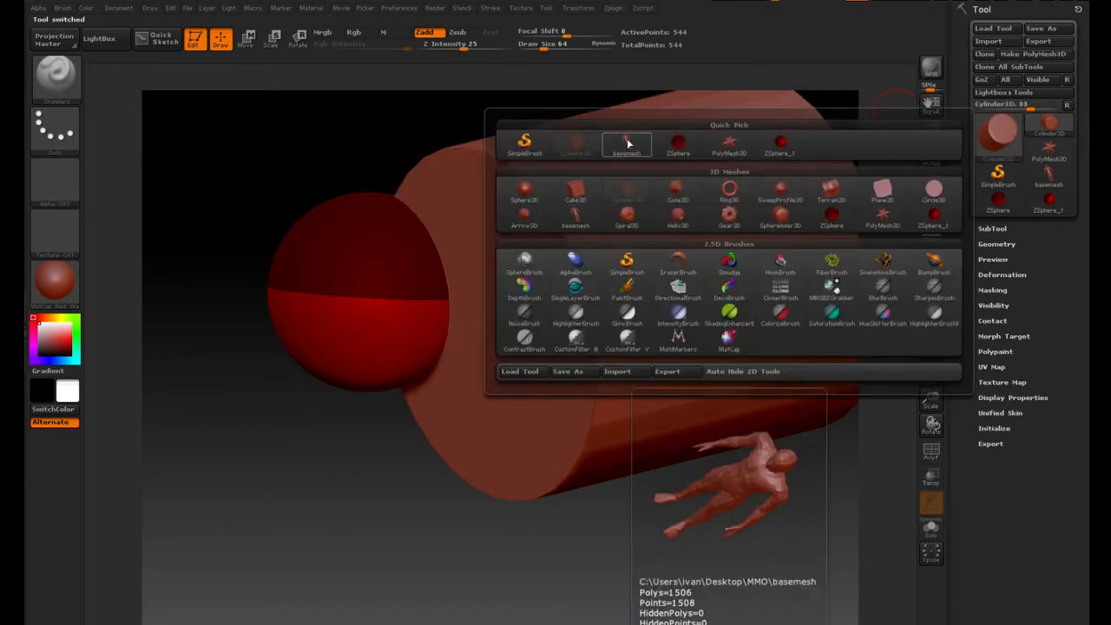
left_click(677, 143)
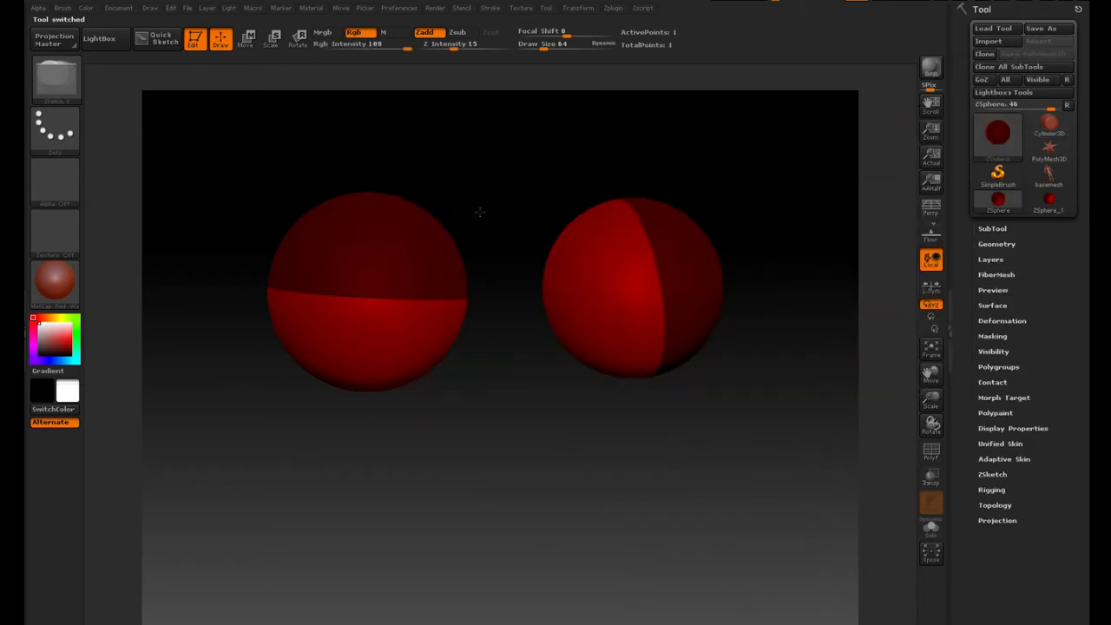
left_click_drag(479, 212, 882, 213)
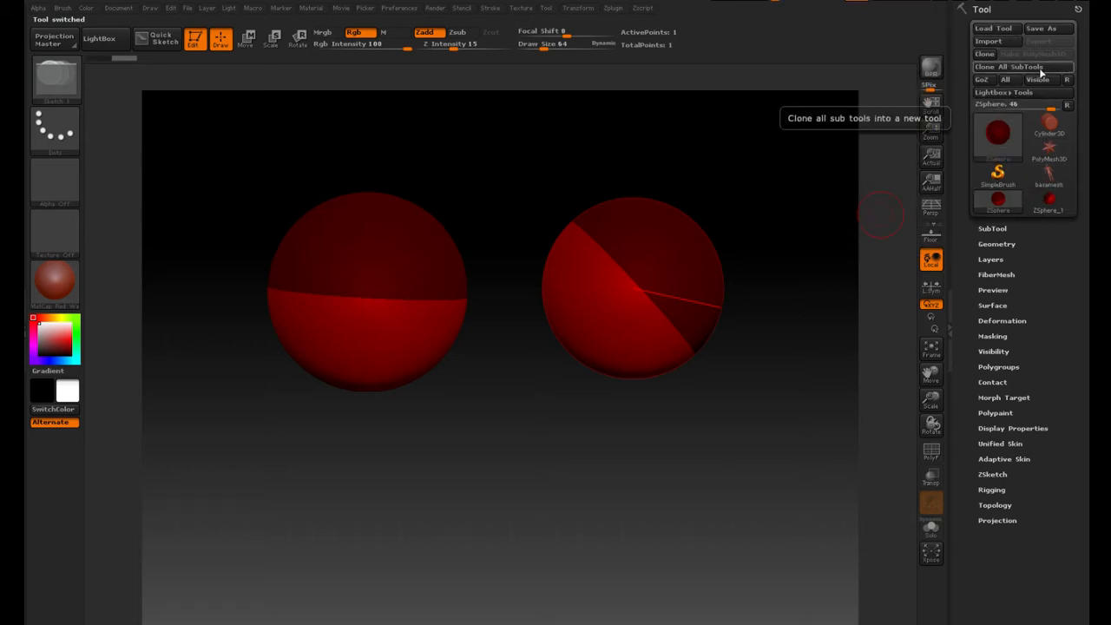
Build a branching form by adding three child spheres to the active ZSphere
left_click(998, 199)
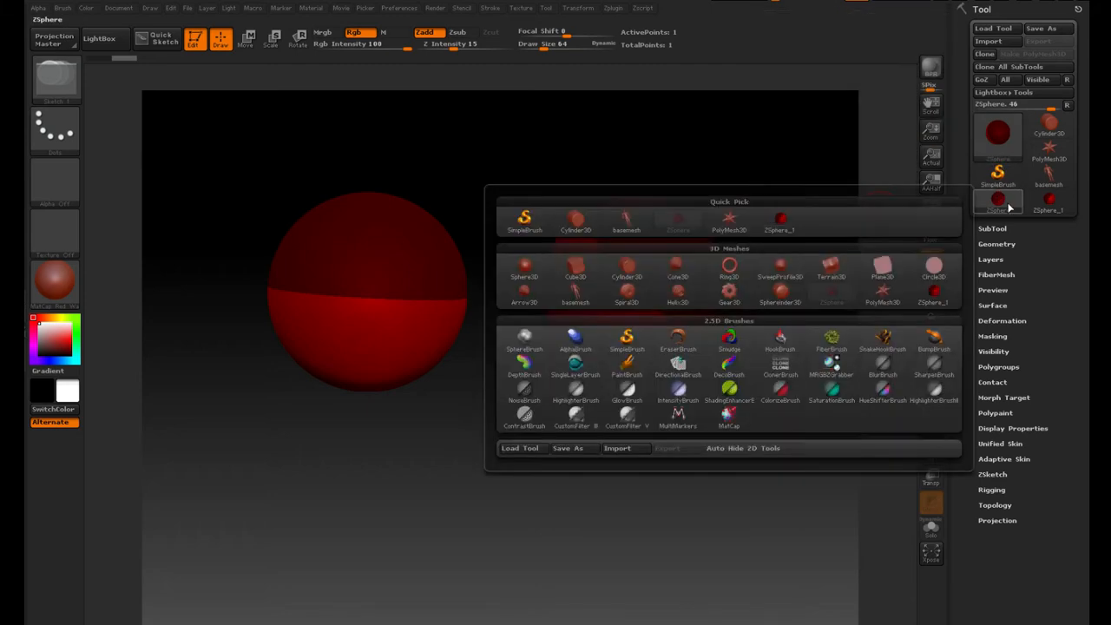
left_click_drag(736, 304, 737, 333)
mouse_move(644, 331)
left_mouse_down()
mouse_move(696, 401)
mouse_move(750, 414)
left_mouse_up()
left_click_drag(677, 347, 644, 427)
left_click_drag(550, 472, 608, 461)
left_click_drag(756, 422, 752, 504)
left_click_drag(509, 442, 556, 439)
left_click_drag(744, 150, 830, 130)
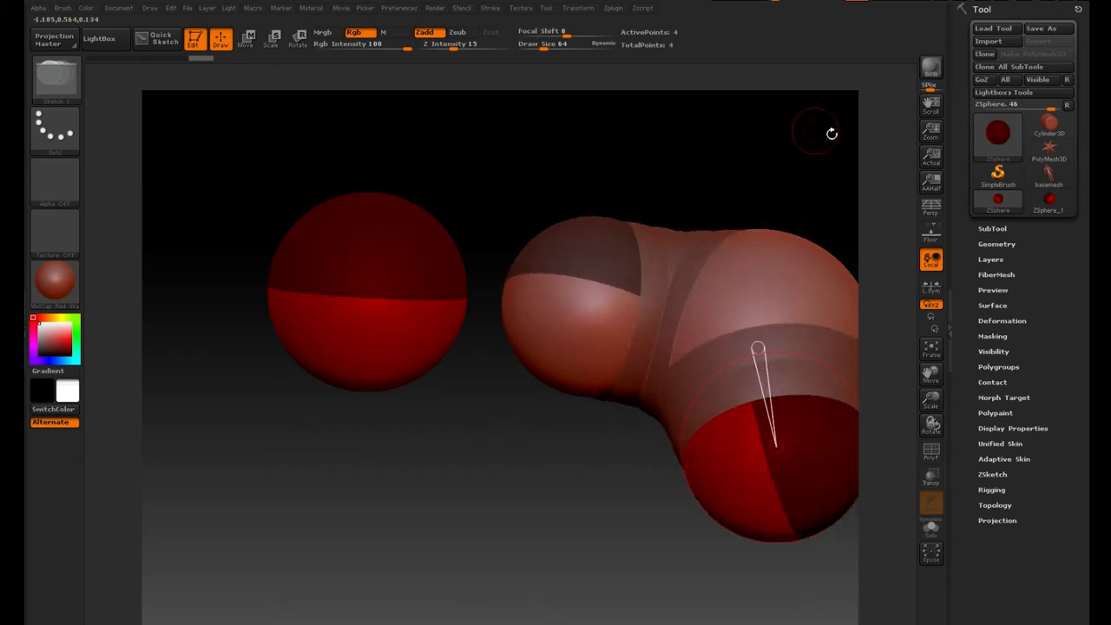
Swap the edited object to the basemesh figure and finally to the Sphere3D primitive
left_click(999, 130)
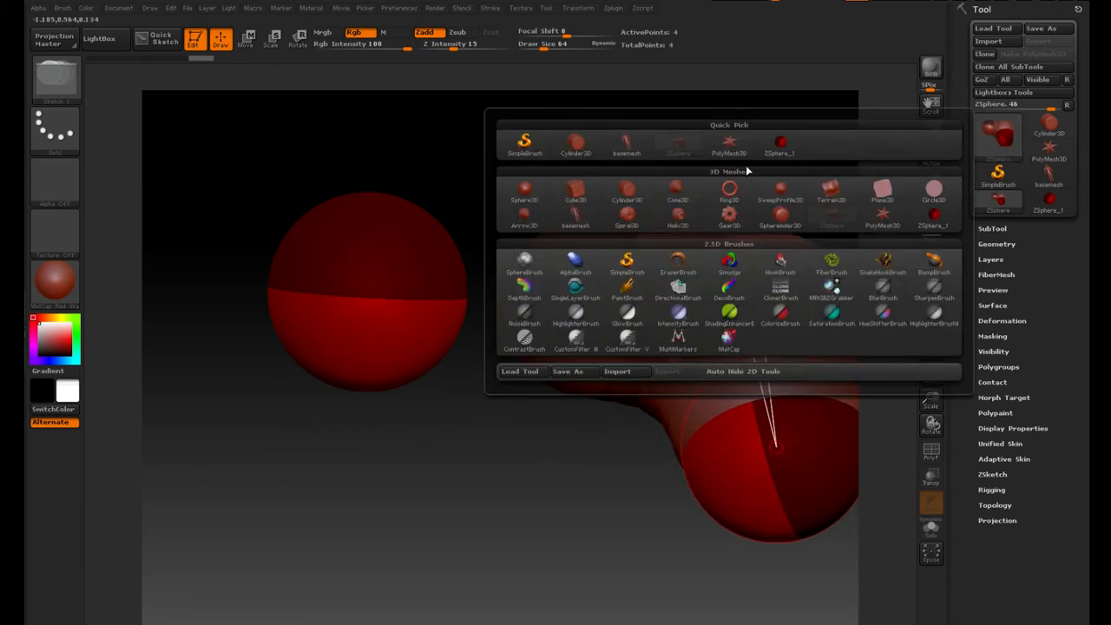
left_click(583, 216)
left_click_drag(582, 216, 789, 264)
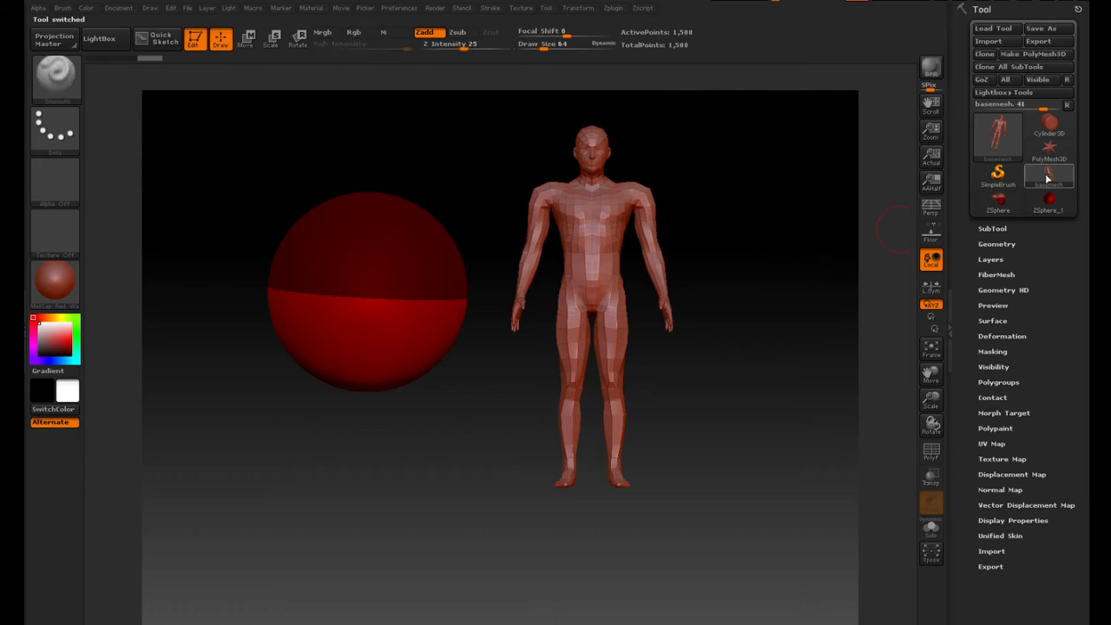
left_click(998, 130)
left_click(525, 191)
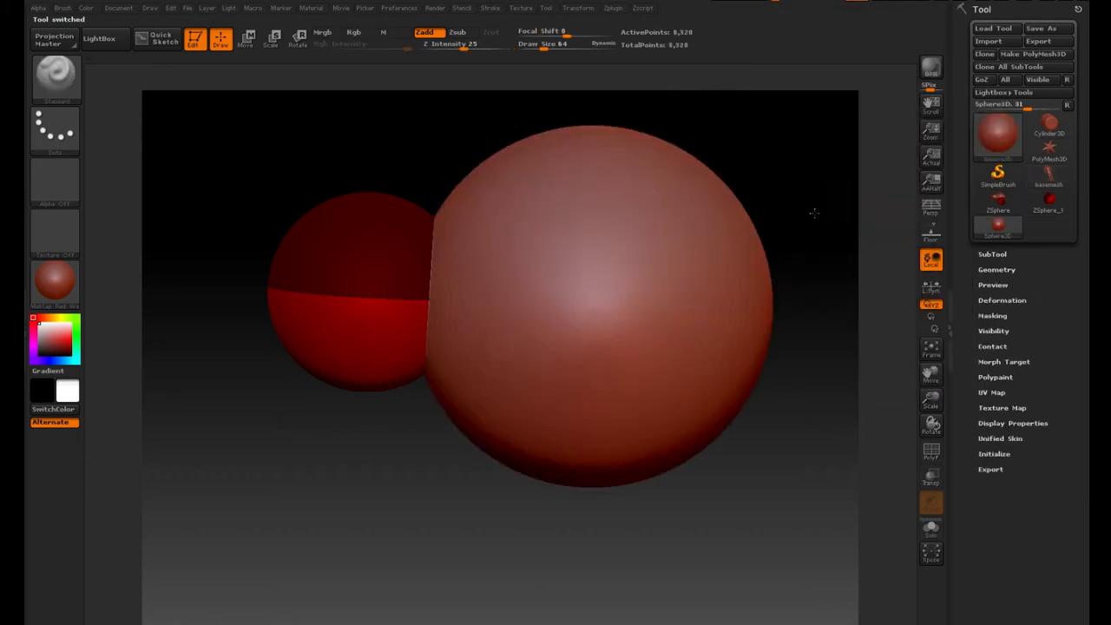
Drop the Sphere3D onto the canvas by leaving Edit mode, and turn Edit mode back on
left_click(111, 41)
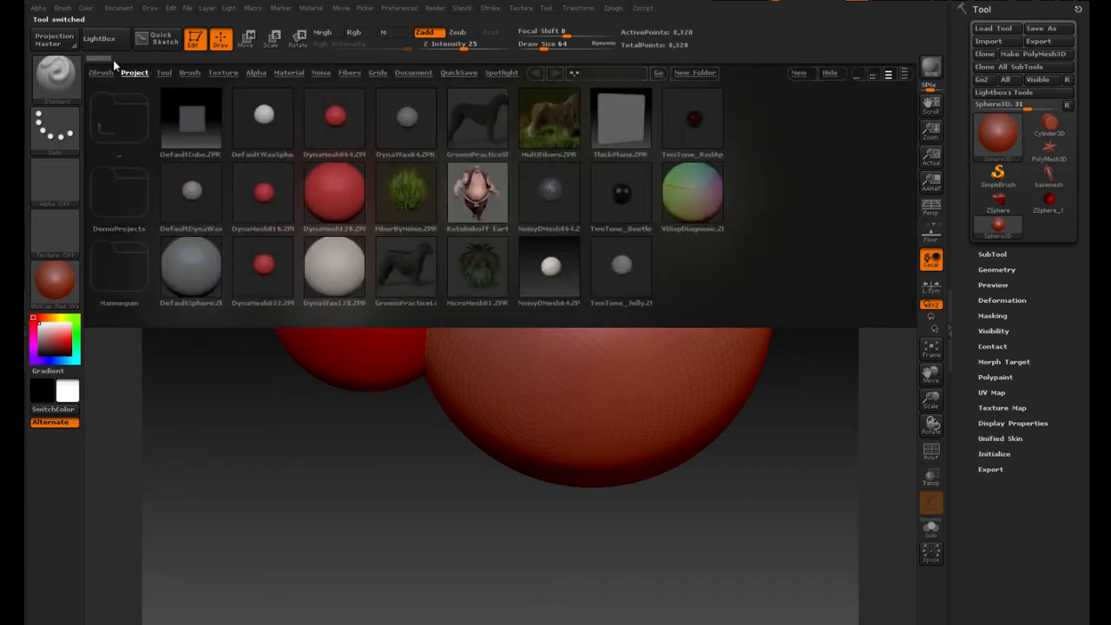
left_click(115, 44)
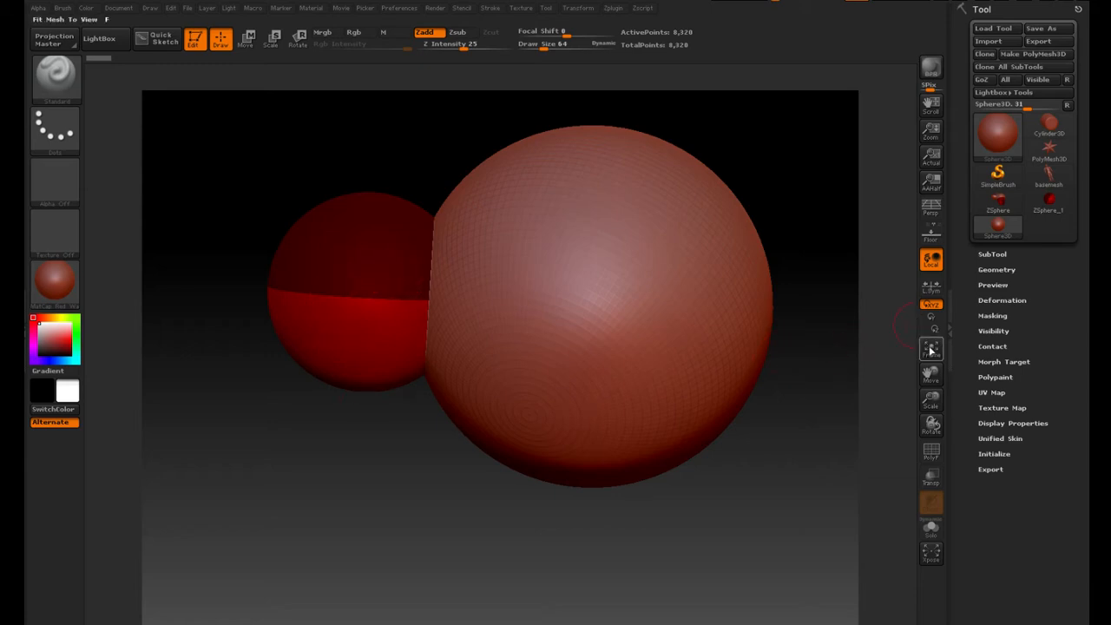
key("t")
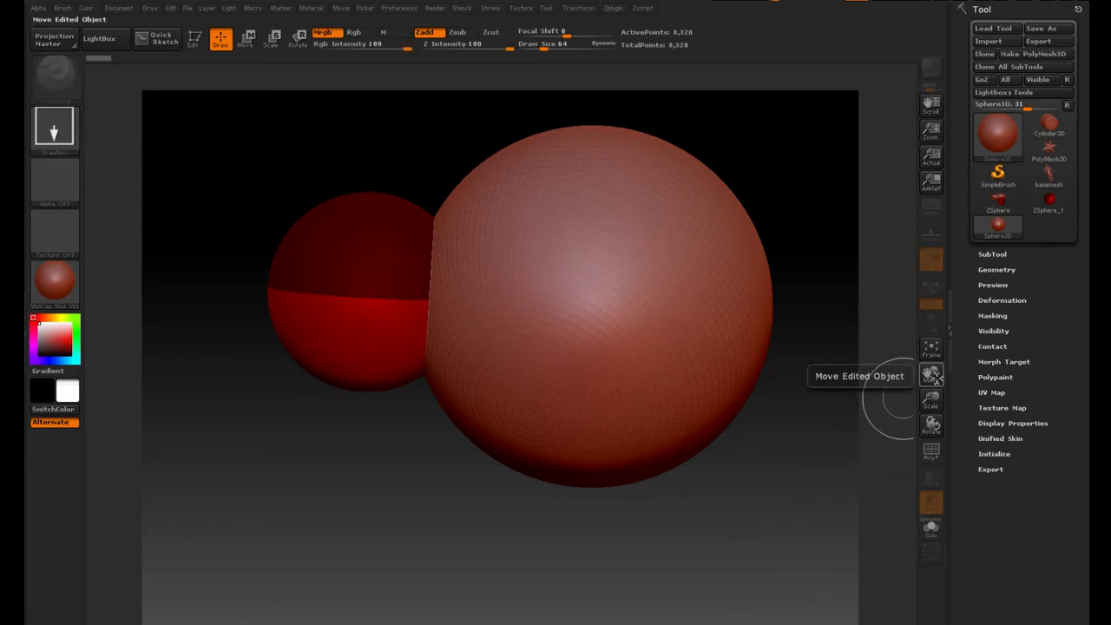
key("t")
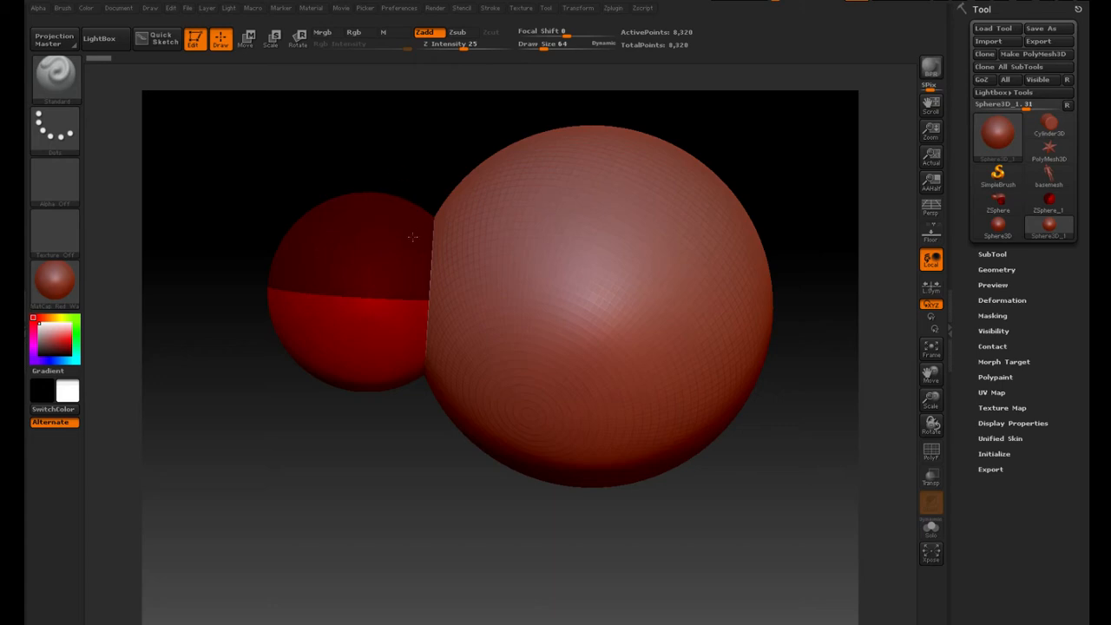
Switch the active tool to the original Sphere3D and on to Spiral3D
mouse_move(1022, 225)
left_click(1047, 188)
left_click(1004, 226)
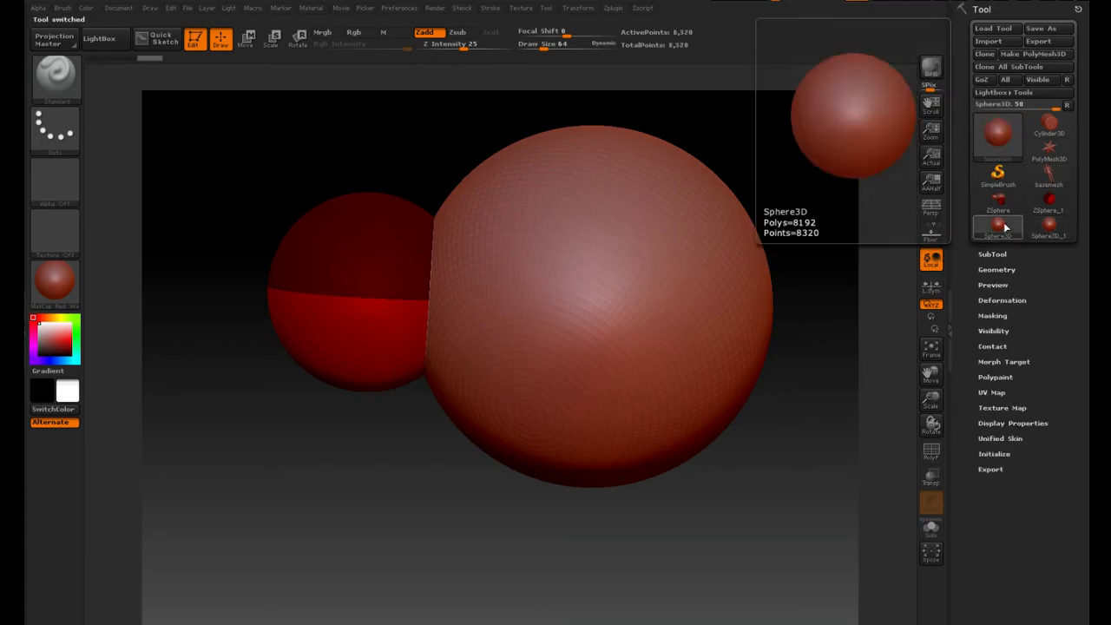
left_click(998, 132)
left_click(625, 219)
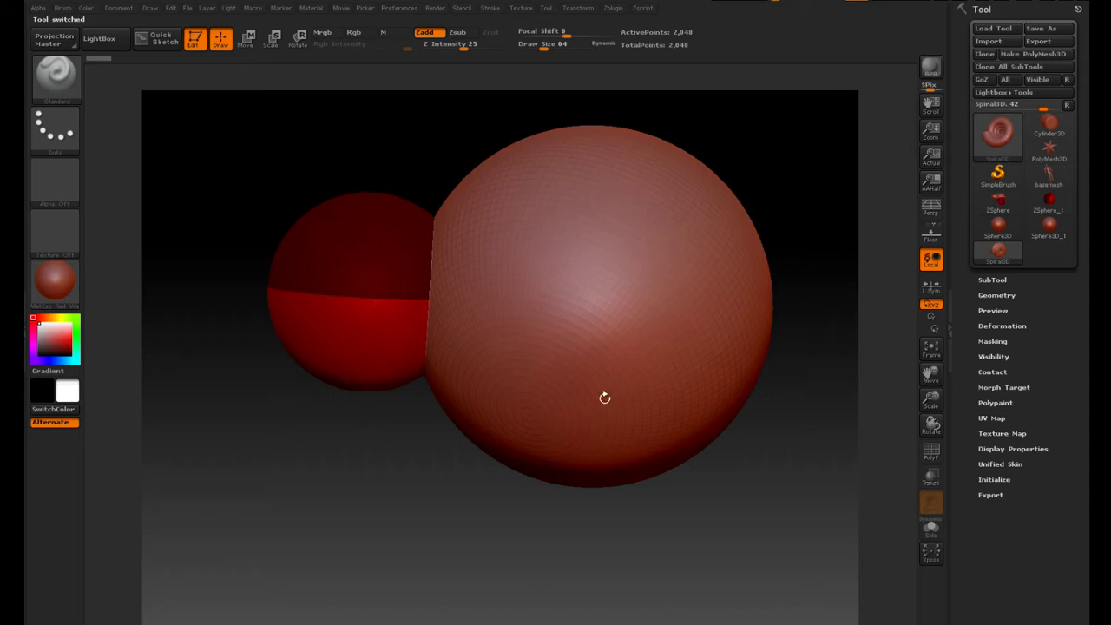
Draw another ZSphere_1 below the first sphere, make it editable, and move it up until it overlaps that sphere
left_click(1049, 201)
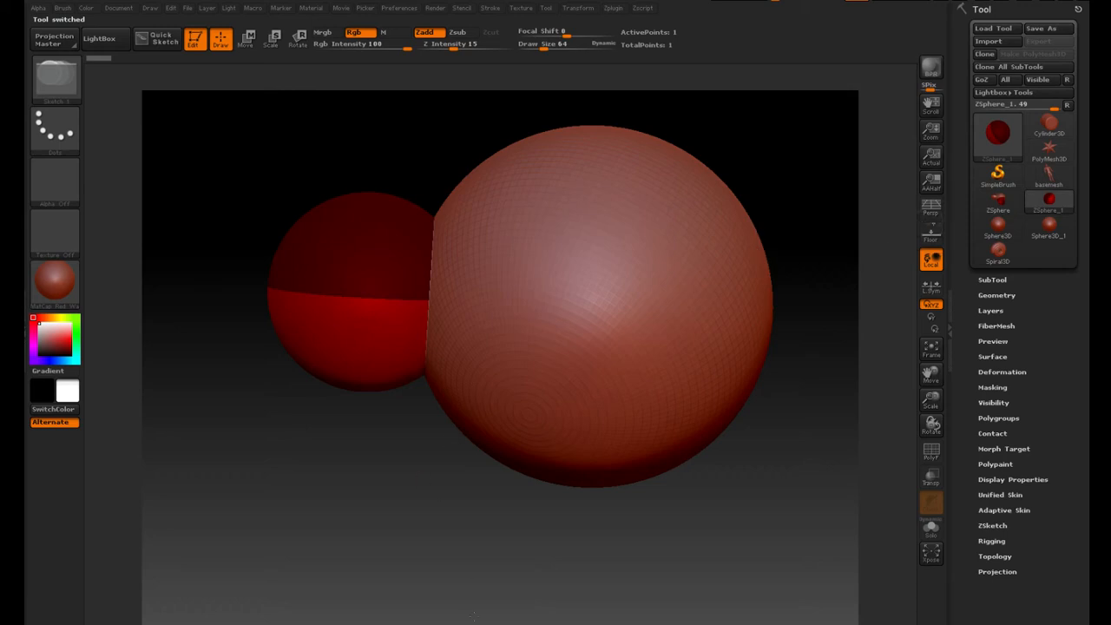
key("t")
left_click_drag(377, 448, 385, 608)
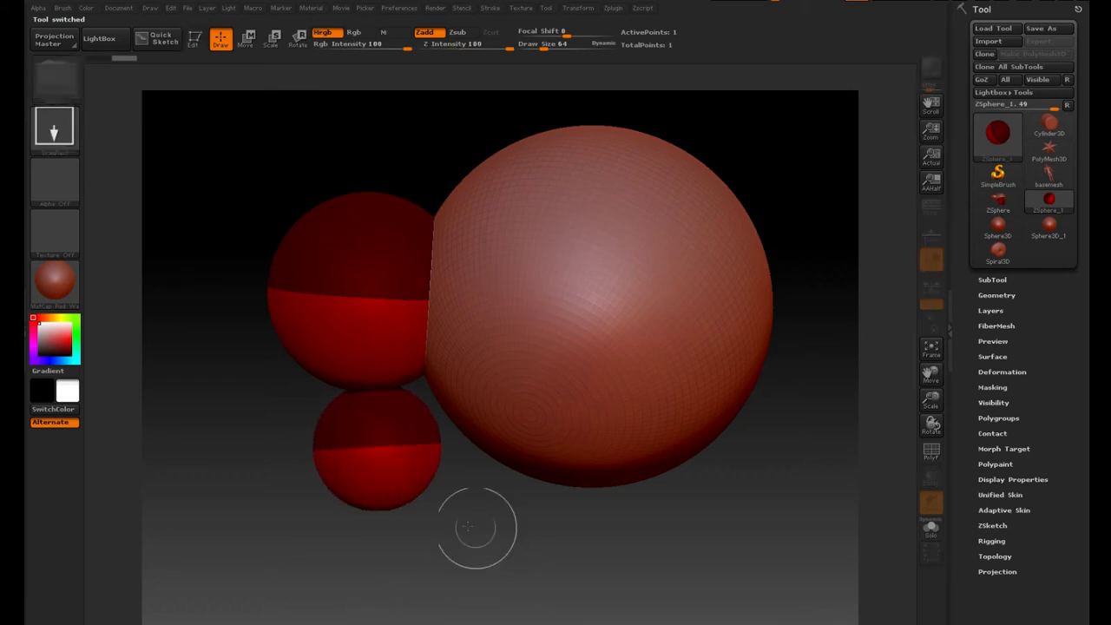
key("t")
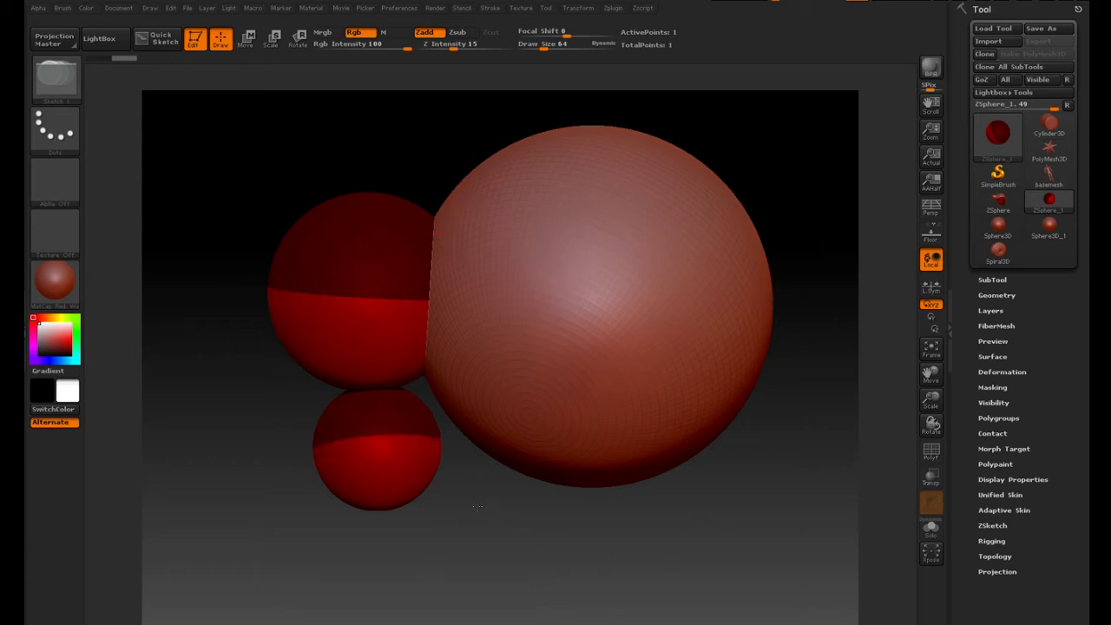
left_click_drag(931, 374, 887, 250)
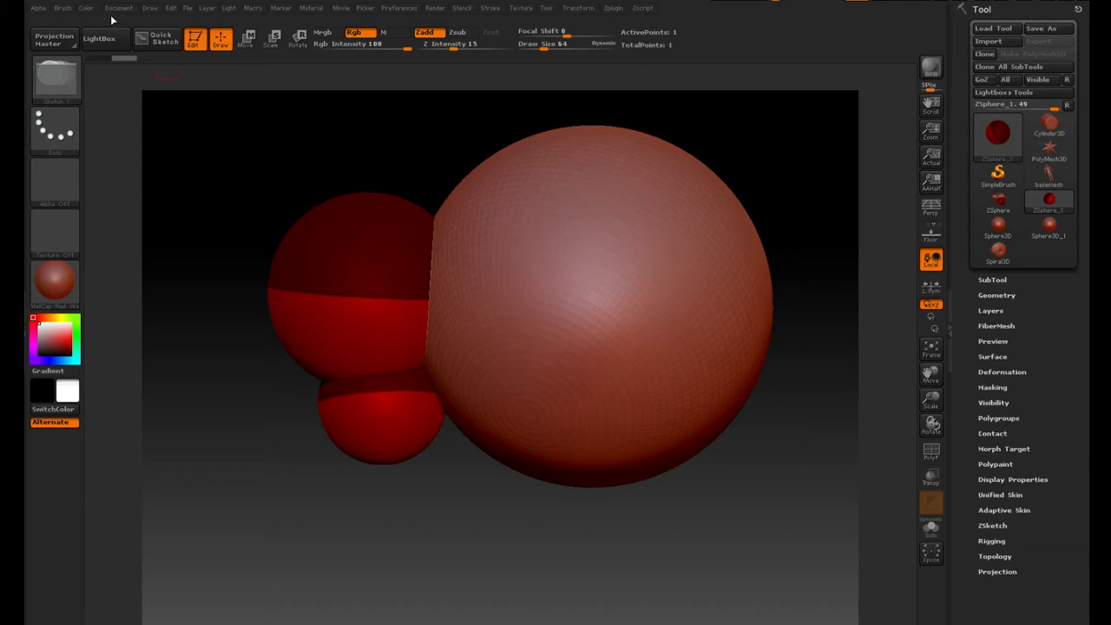
Clear the canvas layer to remove the dropped objects around the editable ZSphere
mouse_move(191, 10)
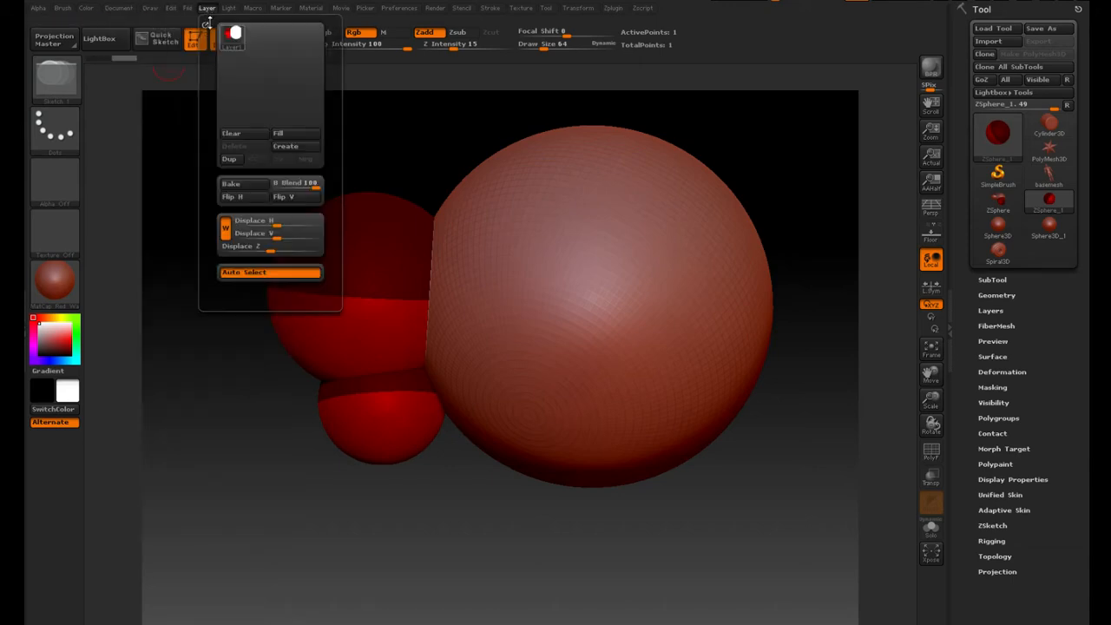
left_click(234, 135)
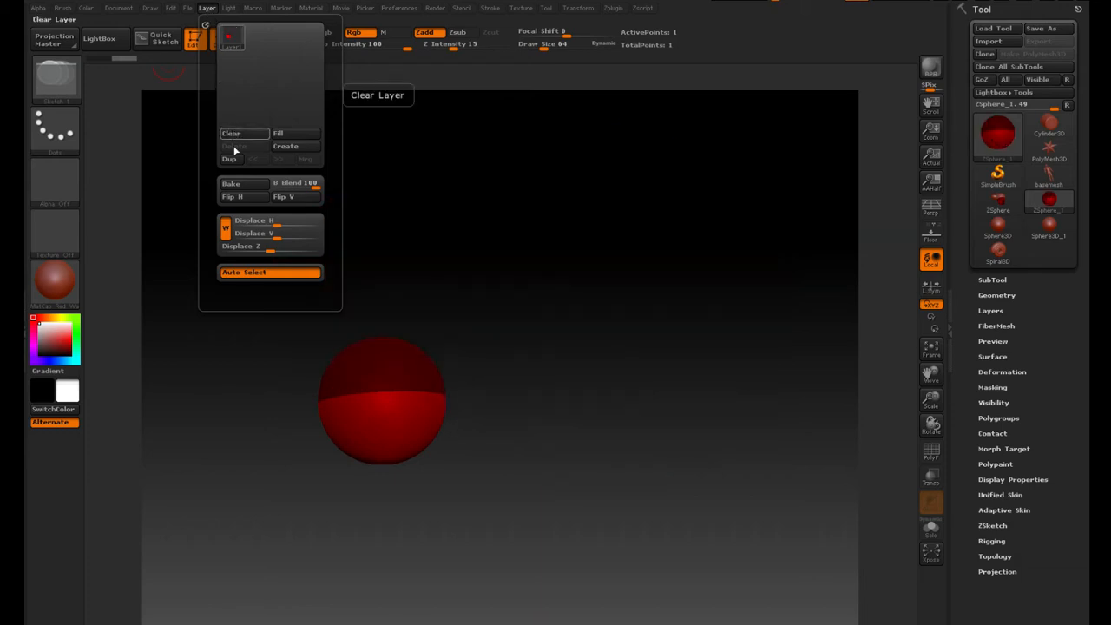
Frame the ZSphere in the view and toggle its adaptive skin preview on and off
left_click(932, 349)
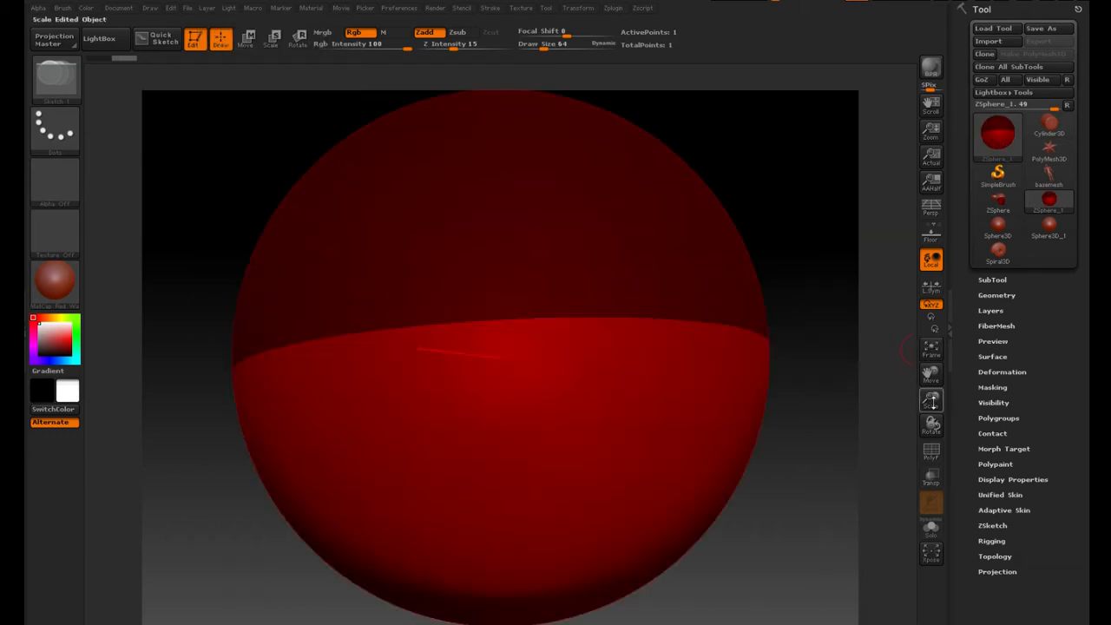
left_click_drag(933, 401, 927, 389)
key("a")
left_click_drag(767, 375, 809, 340)
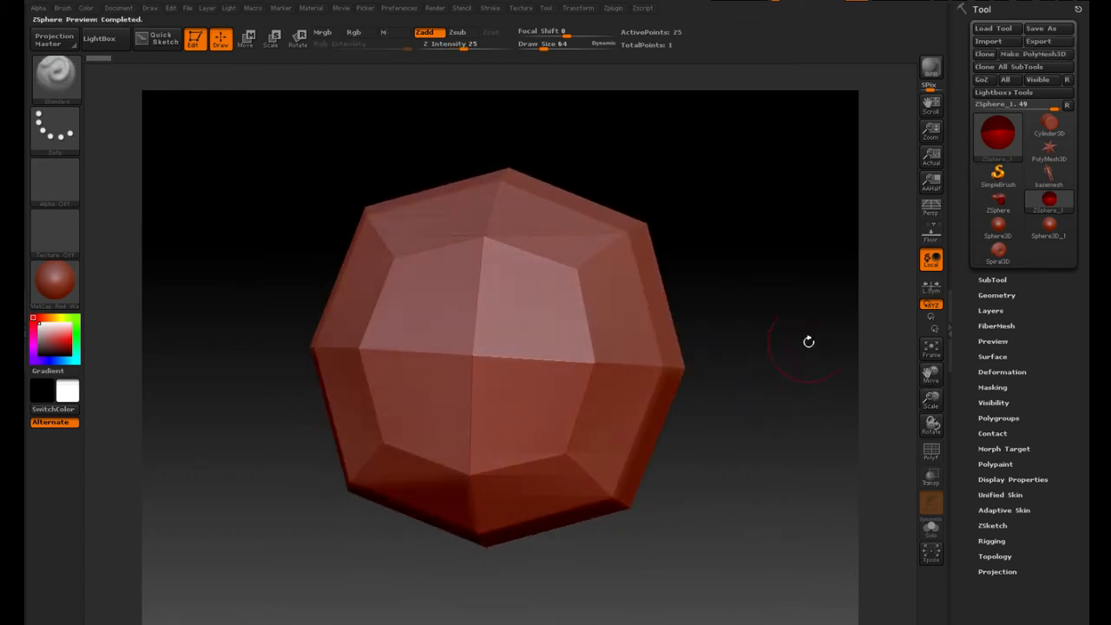
key("a")
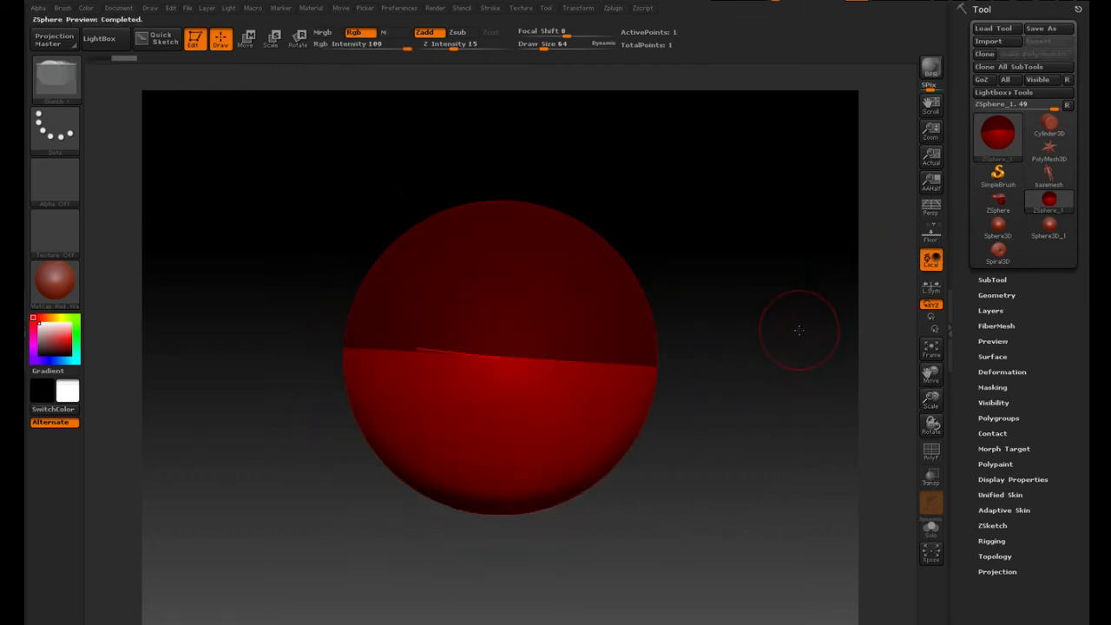
left_click_drag(830, 324, 772, 280)
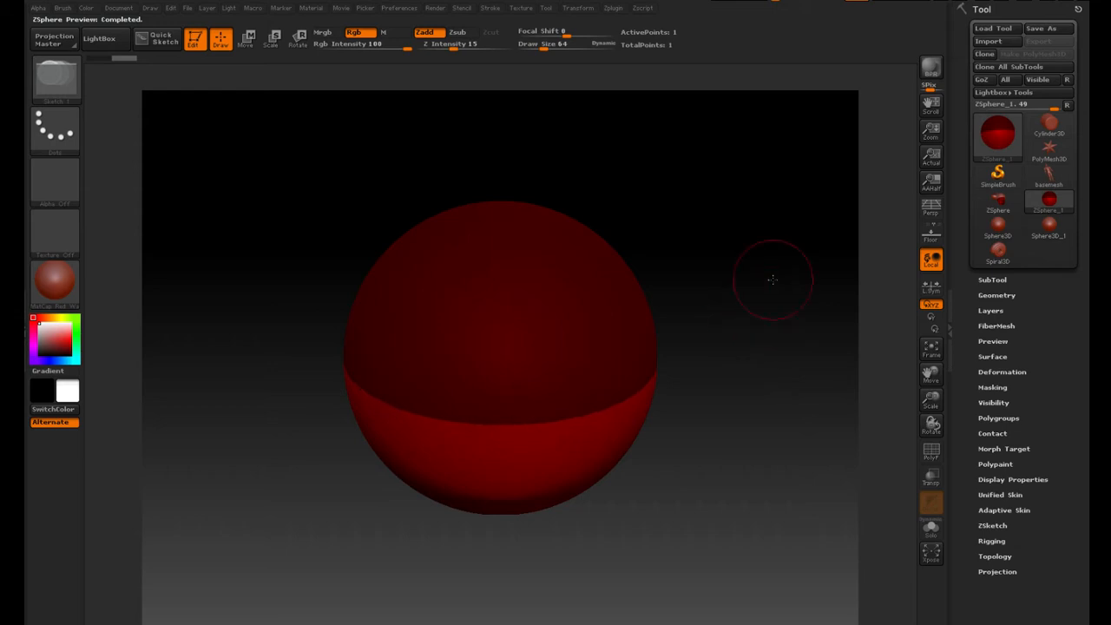
Drop the ZSphere onto the canvas by leaving Edit mode, and switch the active tool to Sphere3D and back to ZSphere_1
key("t")
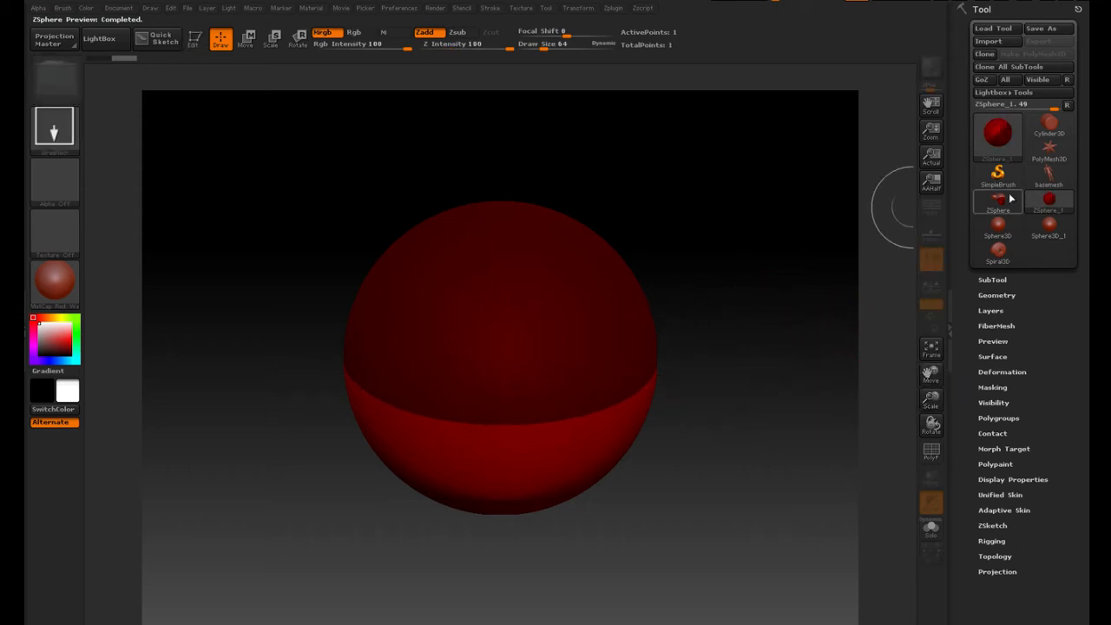
left_click(997, 230)
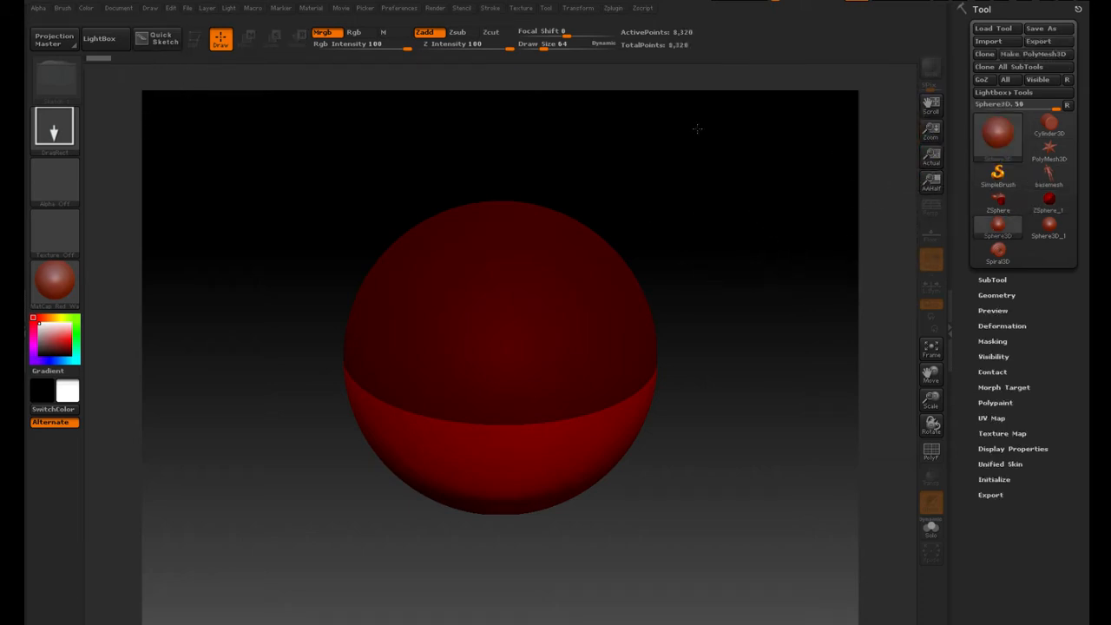
left_click(1039, 201)
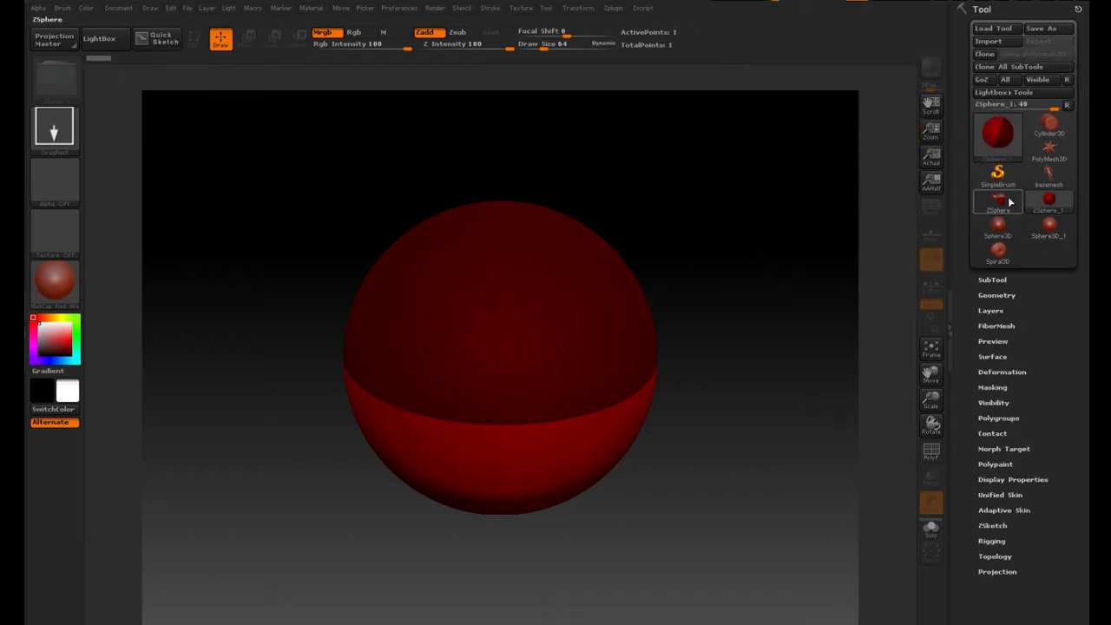
Draw the basemesh figure on the canvas, make it editable, and move it to the left of the dropped ZSphere
left_click(1048, 176)
mouse_move(724, 251)
left_mouse_down()
mouse_move(747, 364)
mouse_move(811, 397)
left_mouse_up()
key("t")
left_click_drag(931, 401, 944, 469)
left_click_drag(931, 375, 669, 403)
left_click_drag(931, 374, 813, 385)
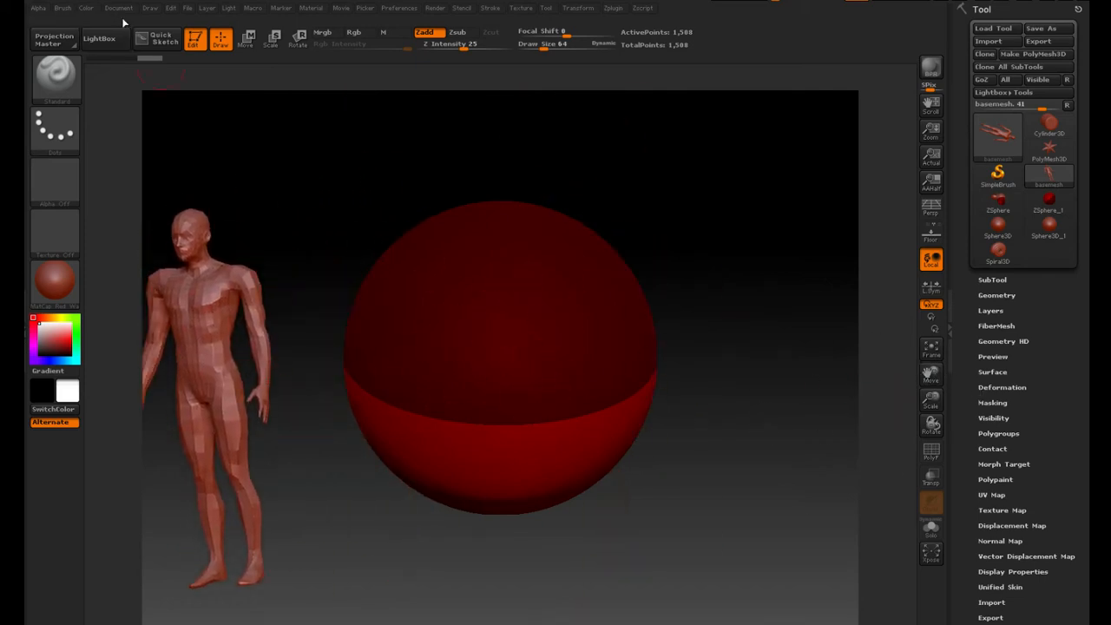
Clear the canvas layer to remove the dropped ZSphere beside the basemesh, and bring the figure's upper body into close view
left_click(174, 10)
mouse_move(205, 9)
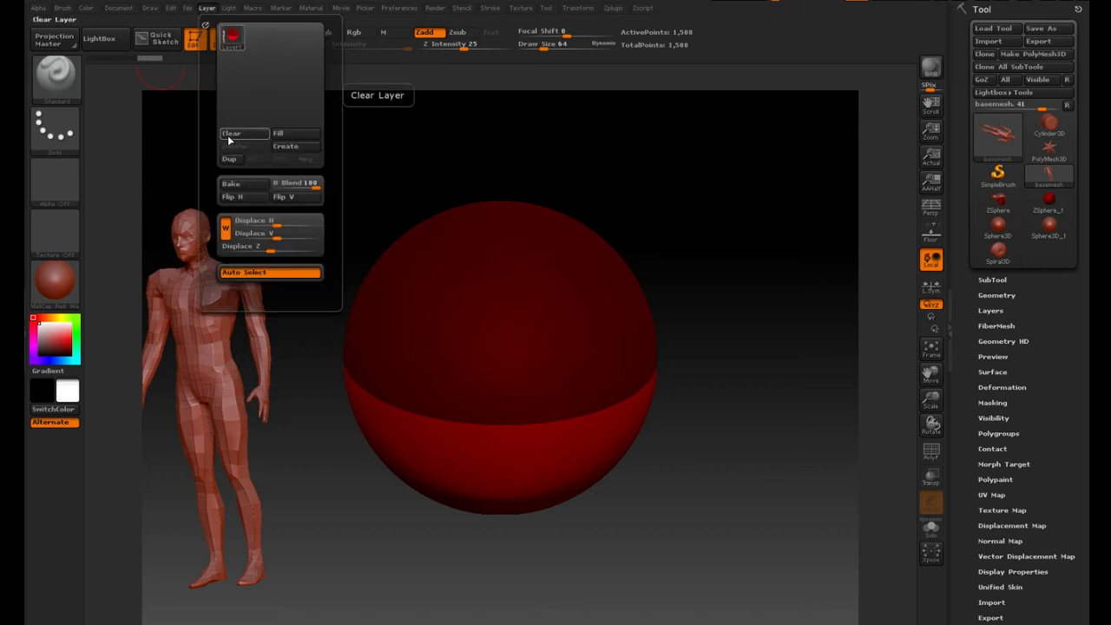
left_click(231, 136)
mouse_move(512, 276)
left_mouse_down()
mouse_move(732, 330)
mouse_move(678, 425)
left_mouse_up()
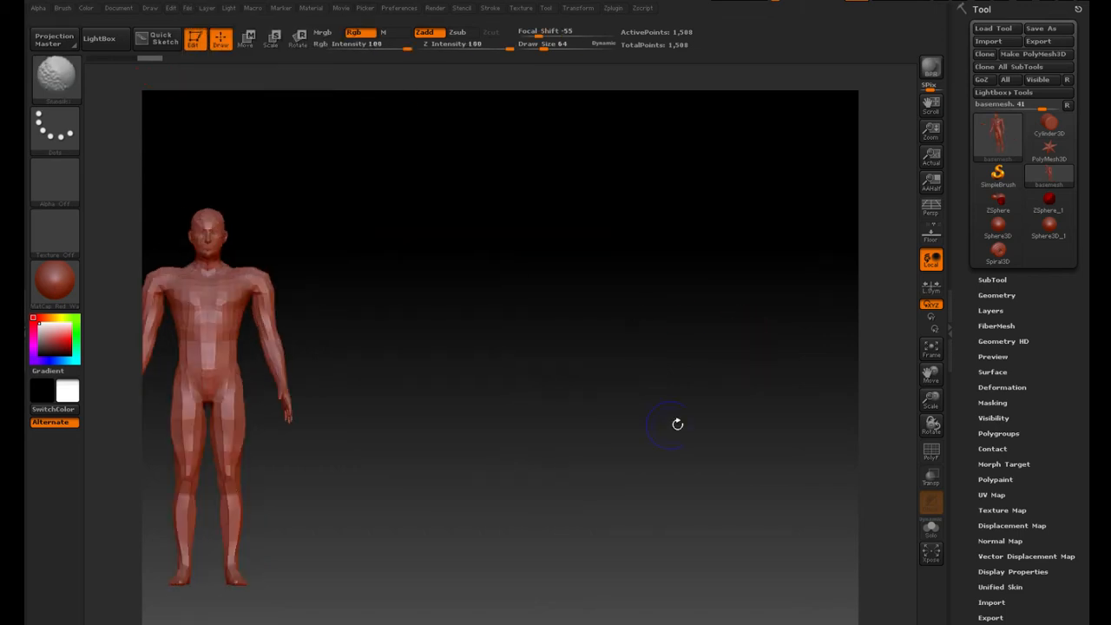
left_click_drag(932, 373, 1032, 354)
left_click_drag(931, 399, 1001, 412)
left_click_drag(931, 374, 662, 333)
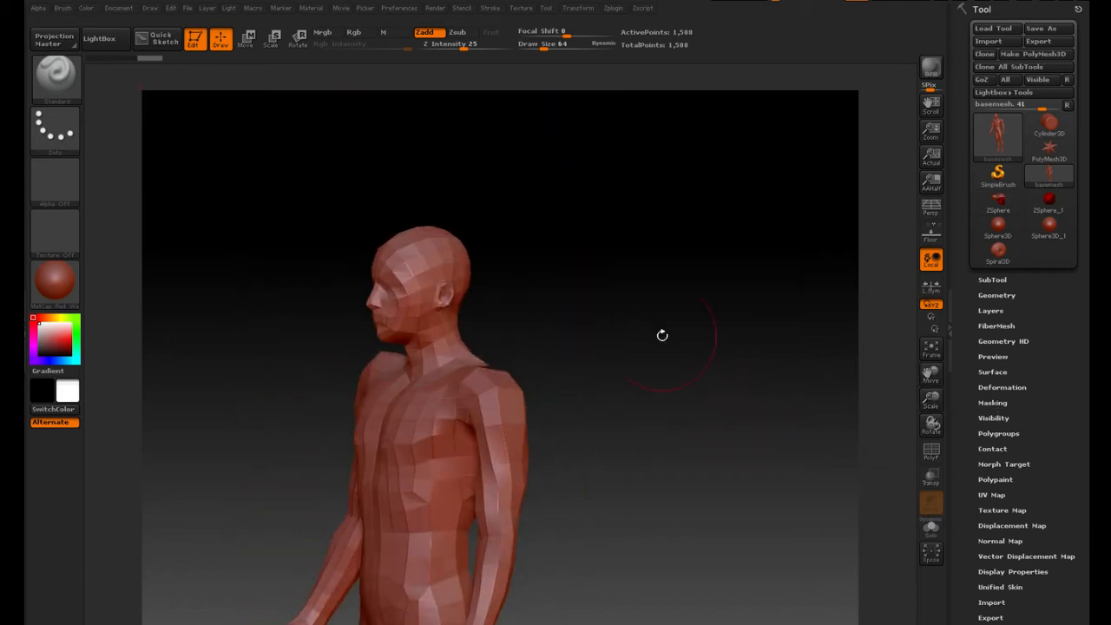
Load the DefaultSphere.ZPR project from LightBox without saving the changes to the current project
left_click(100, 39)
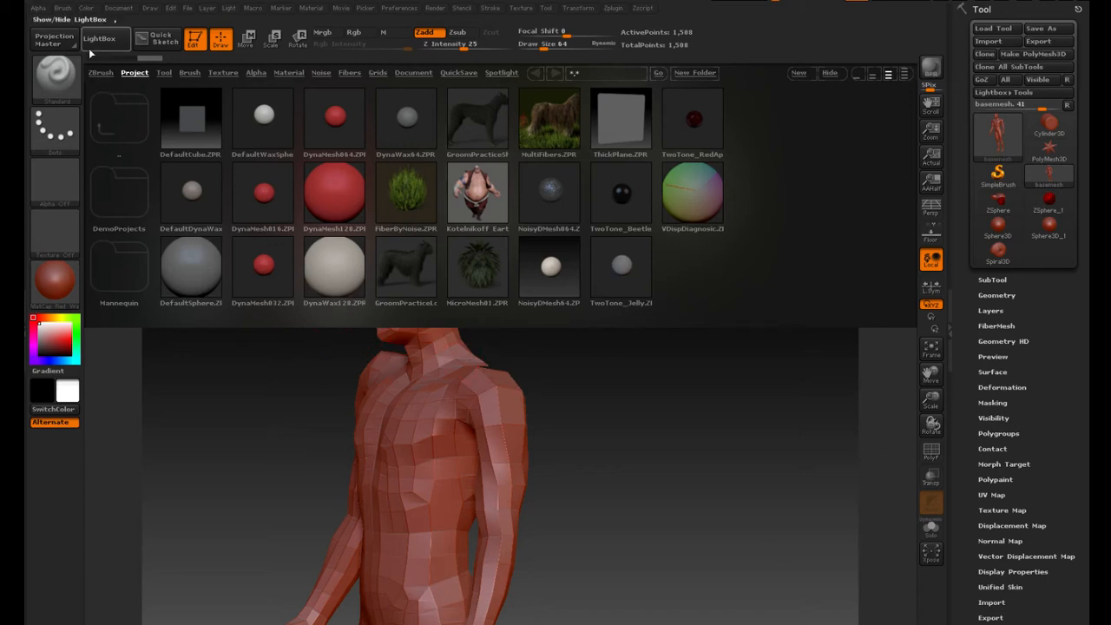
left_click(99, 39)
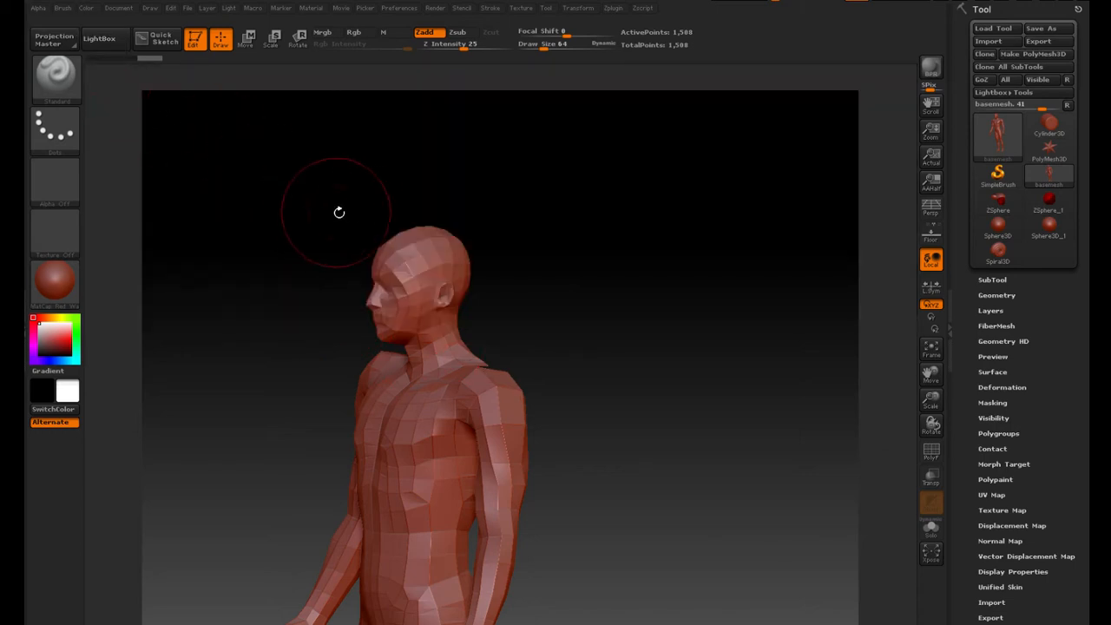
mouse_move(665, 350)
left_mouse_down()
mouse_move(710, 337)
mouse_move(662, 307)
mouse_move(679, 310)
left_mouse_up()
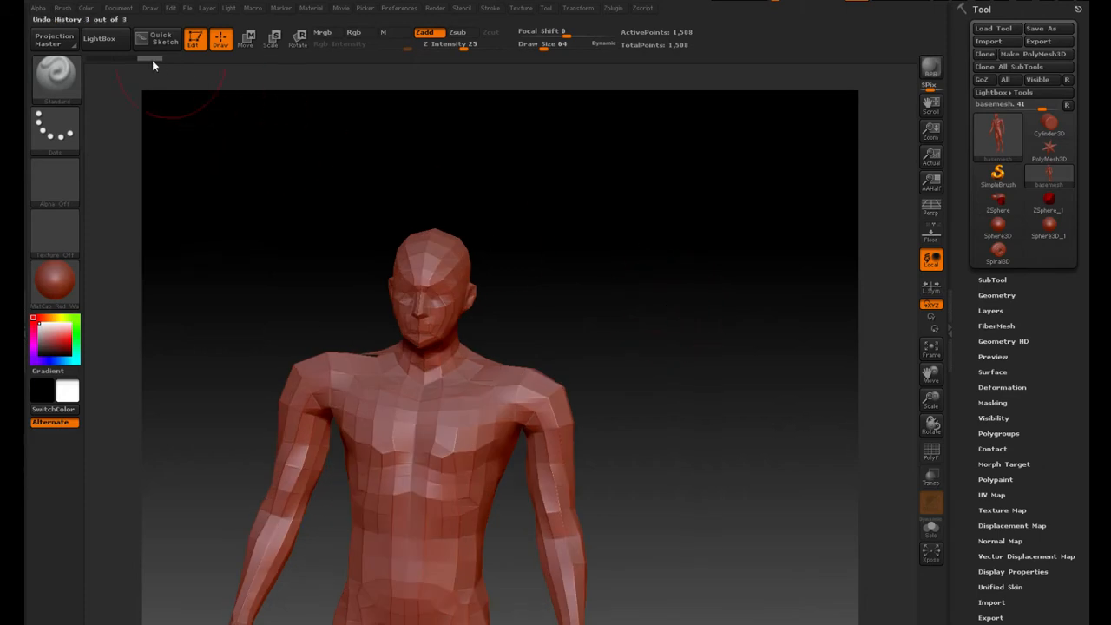
left_click(109, 40)
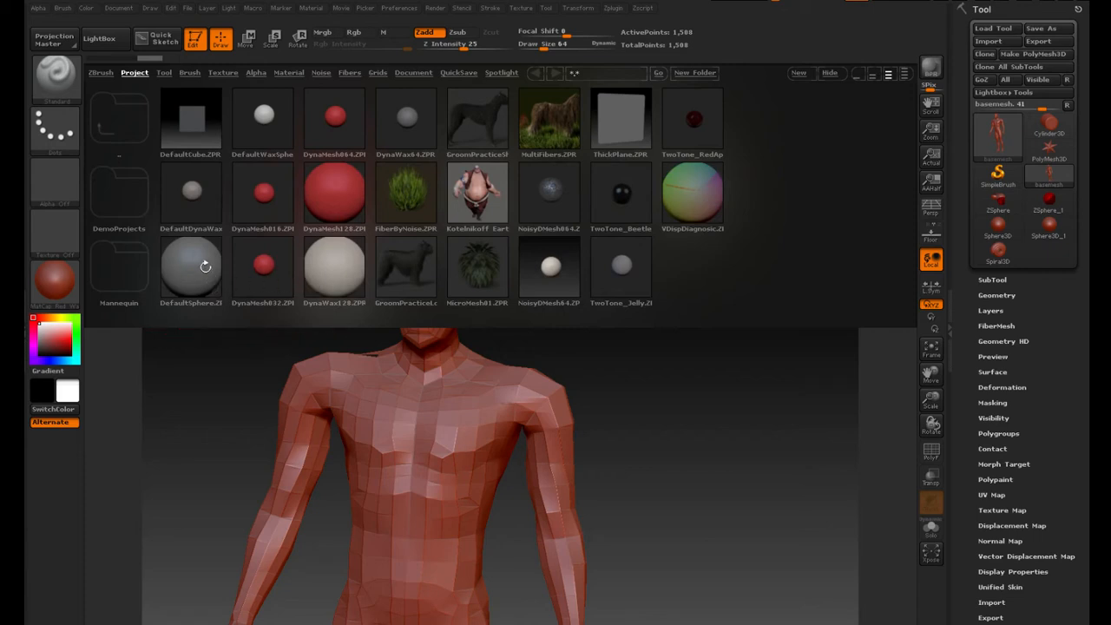
double_click(205, 267)
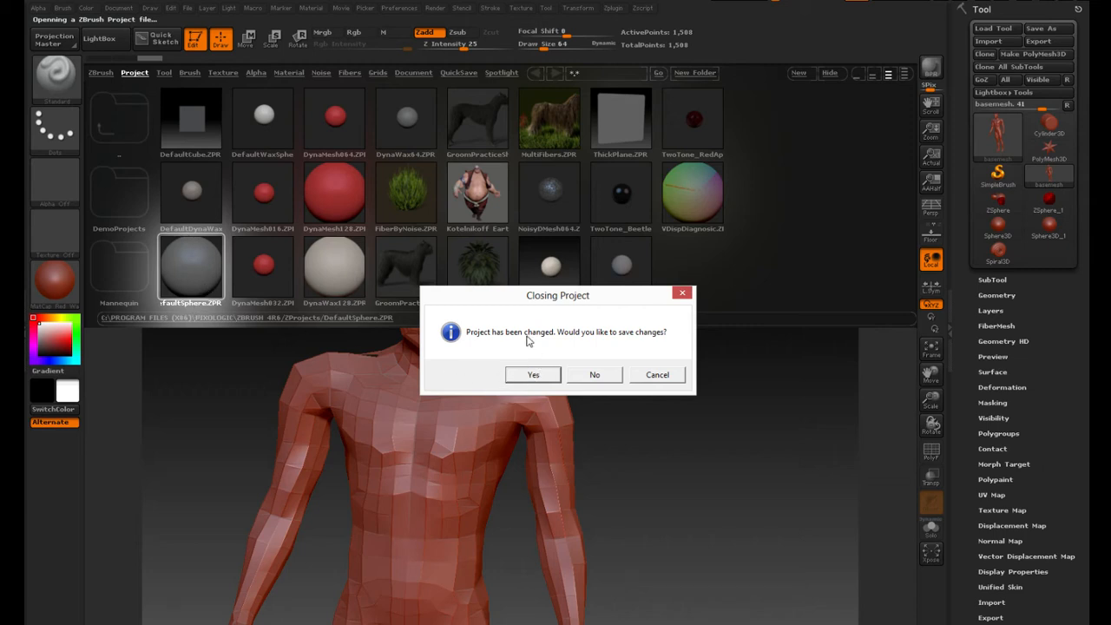
left_click(595, 375)
Sculpt a diagonal mirrored ridge across the upper part of the sphere with the Standard brush
left_click_drag(709, 284, 712, 333)
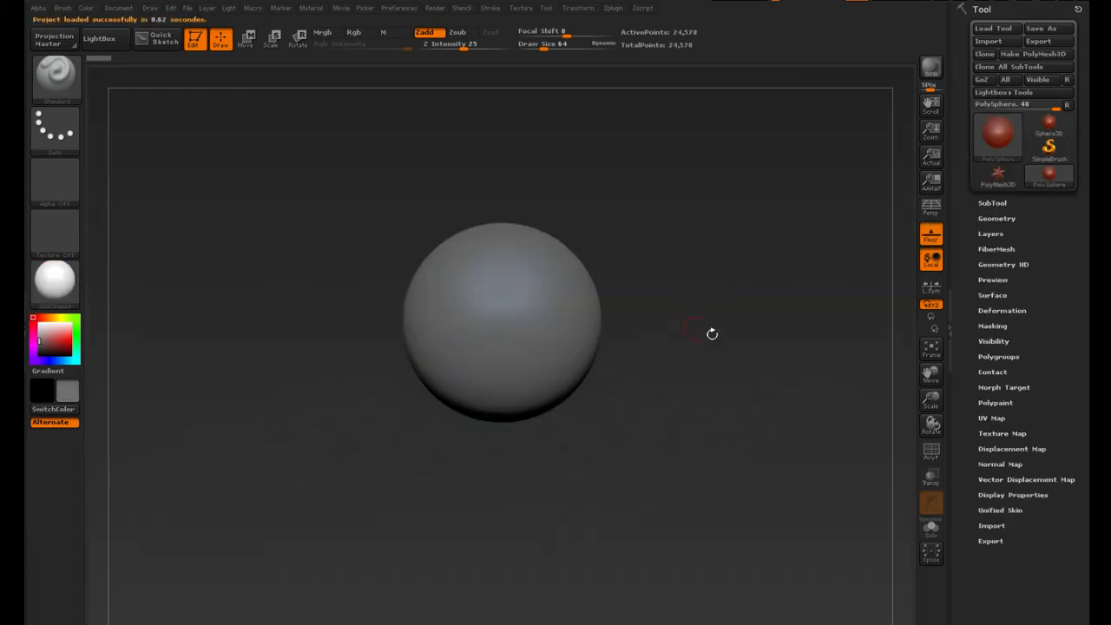
mouse_move(937, 405)
left_mouse_down()
mouse_move(947, 431)
mouse_move(945, 420)
left_mouse_up()
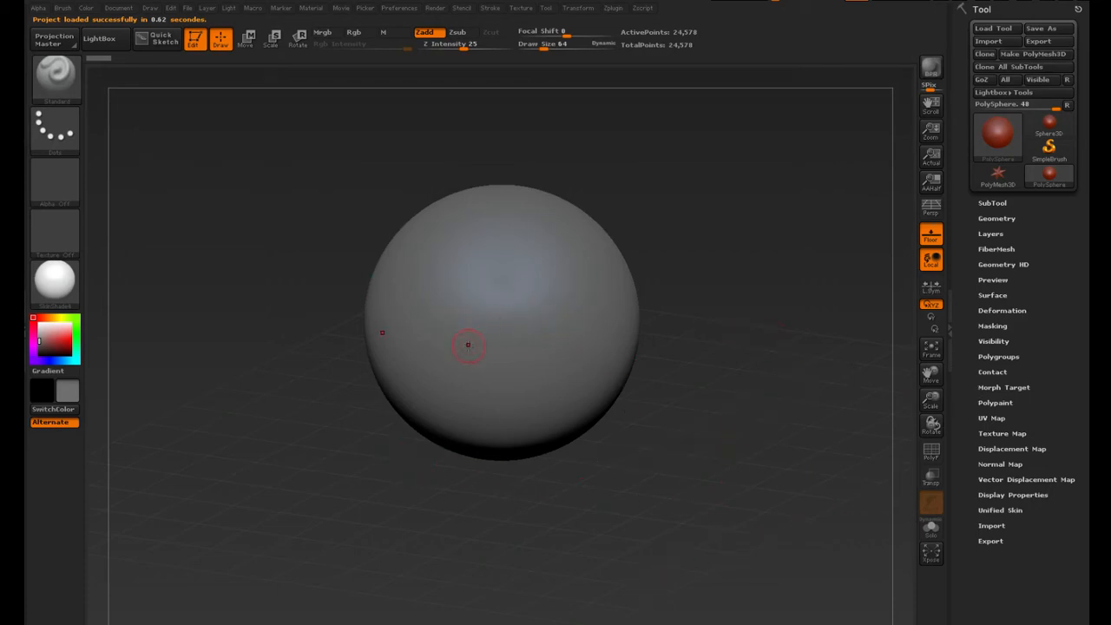
left_click_drag(380, 317, 598, 259)
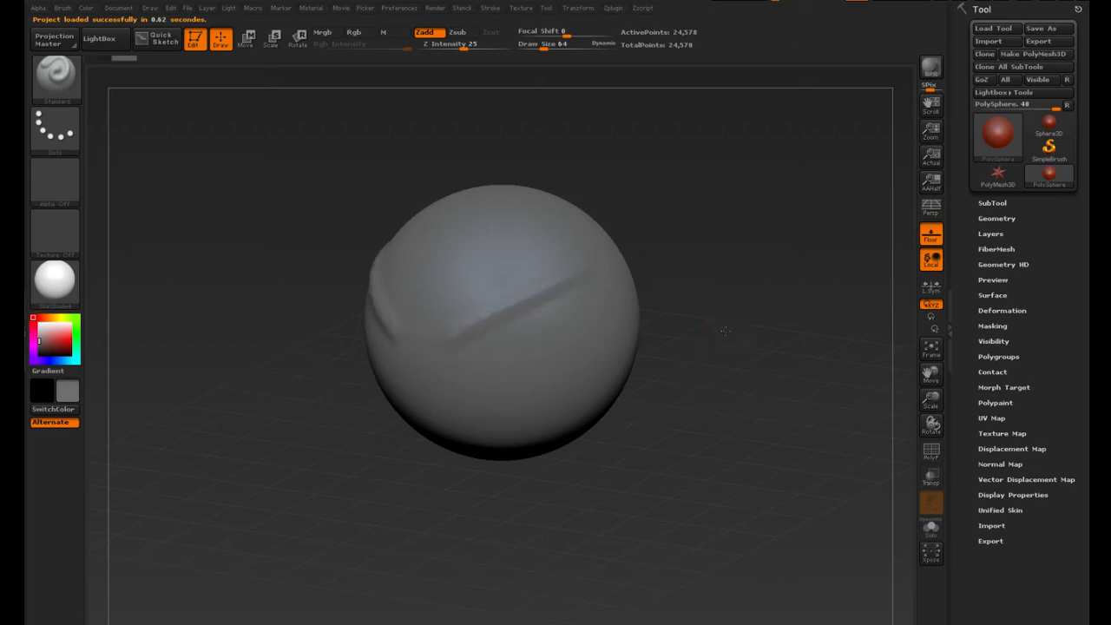
left_click_drag(725, 331, 735, 314)
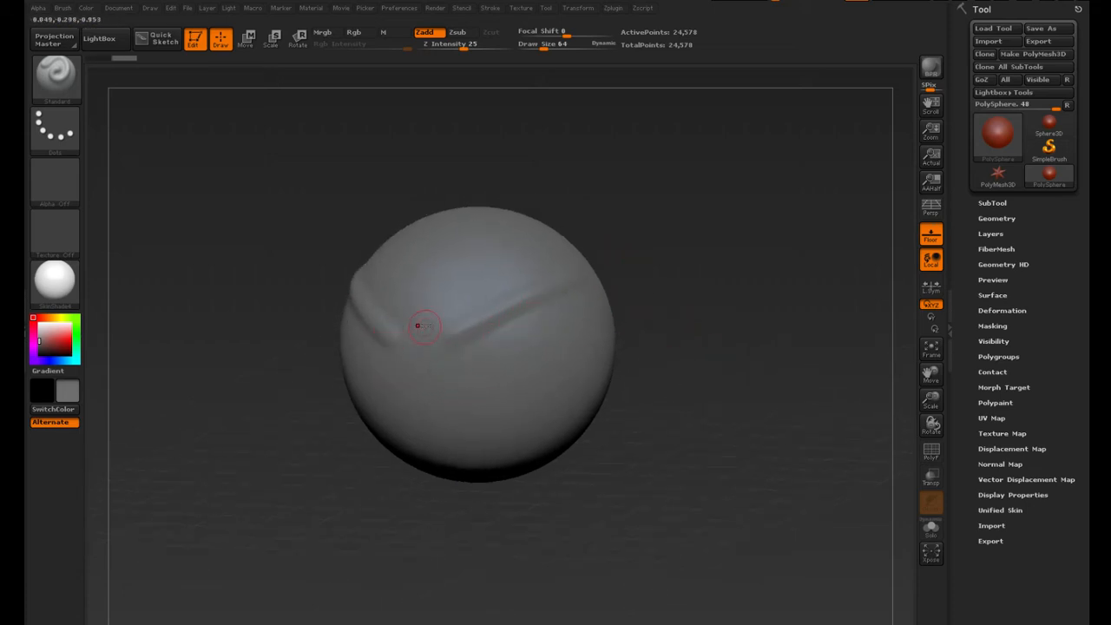
mouse_move(676, 329)
left_mouse_down()
mouse_move(729, 333)
mouse_move(677, 328)
mouse_move(690, 311)
left_mouse_up()
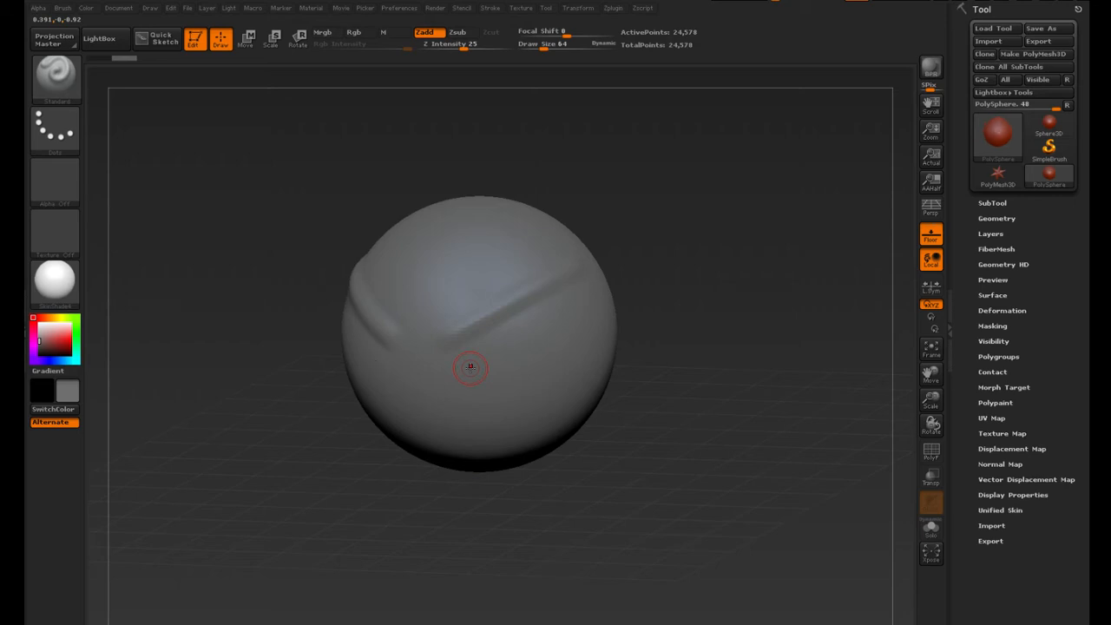
Try another diagonal stroke below the first ridge and undo it
mouse_move(667, 364)
left_mouse_down()
mouse_move(640, 362)
mouse_move(606, 409)
mouse_move(610, 390)
mouse_move(568, 388)
left_mouse_up()
left_click_drag(465, 374, 591, 328)
key("ctrl+z")
key("ctrl+z")
key("ctrl+z")
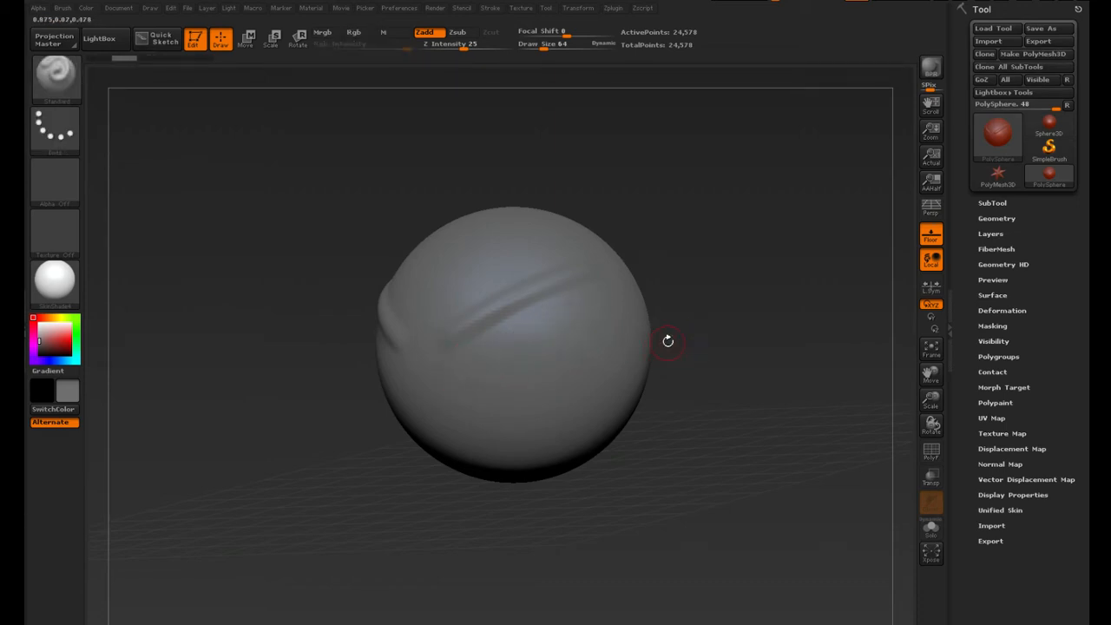
Sculpt two more mirrored ridges below the first one, across the sphere's middle and lower part
left_click_drag(693, 326, 705, 335)
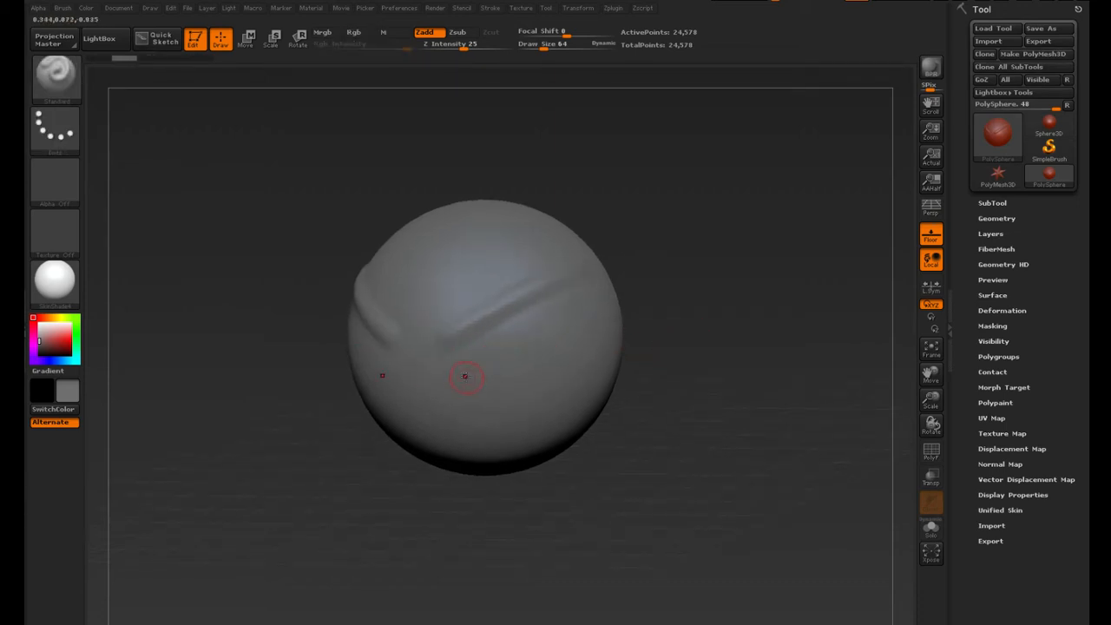
left_click_drag(465, 376, 577, 344)
mouse_move(930, 400)
left_mouse_down()
mouse_move(843, 458)
mouse_move(787, 415)
mouse_move(713, 416)
left_mouse_up()
left_click_drag(453, 441, 602, 413)
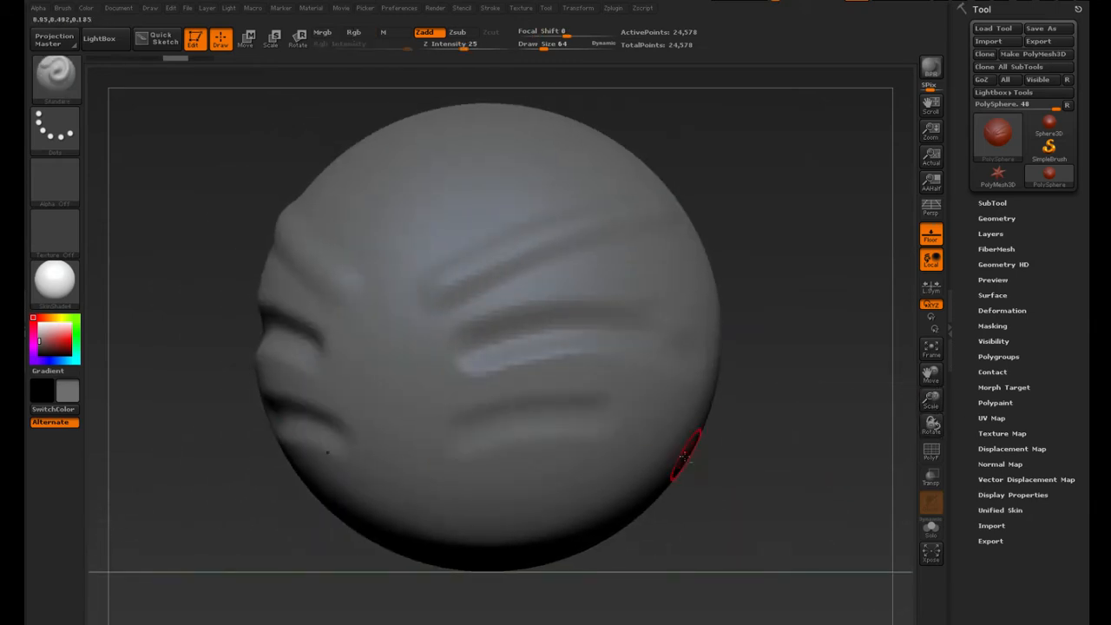
Sculpt horizontal strokes across the front centre of the sphere to form the nose and mouth area
left_click_drag(772, 469, 749, 468)
left_click_drag(412, 467, 483, 464)
left_click_drag(345, 434, 464, 404)
left_click_drag(326, 354, 487, 352)
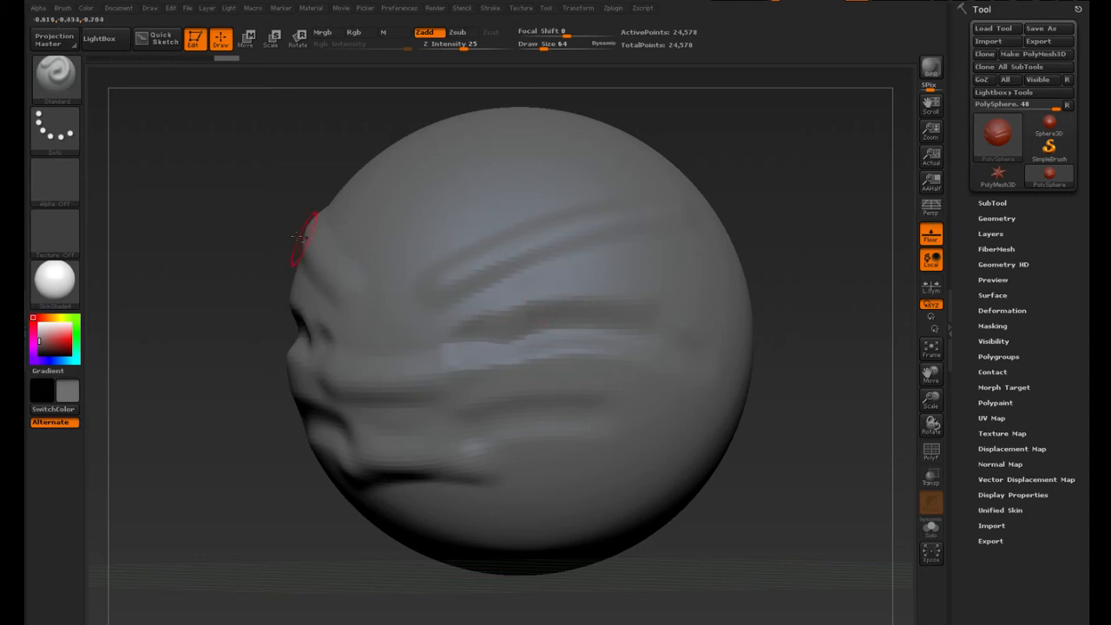
Build up the diagonal brow ridges with repeated strokes and add a cheek ridge beneath them
mouse_move(249, 252)
left_mouse_down()
mouse_move(211, 334)
mouse_move(248, 339)
left_mouse_up()
left_click_drag(391, 332, 594, 205)
left_click_drag(409, 313, 611, 218)
left_click_drag(453, 389, 578, 376)
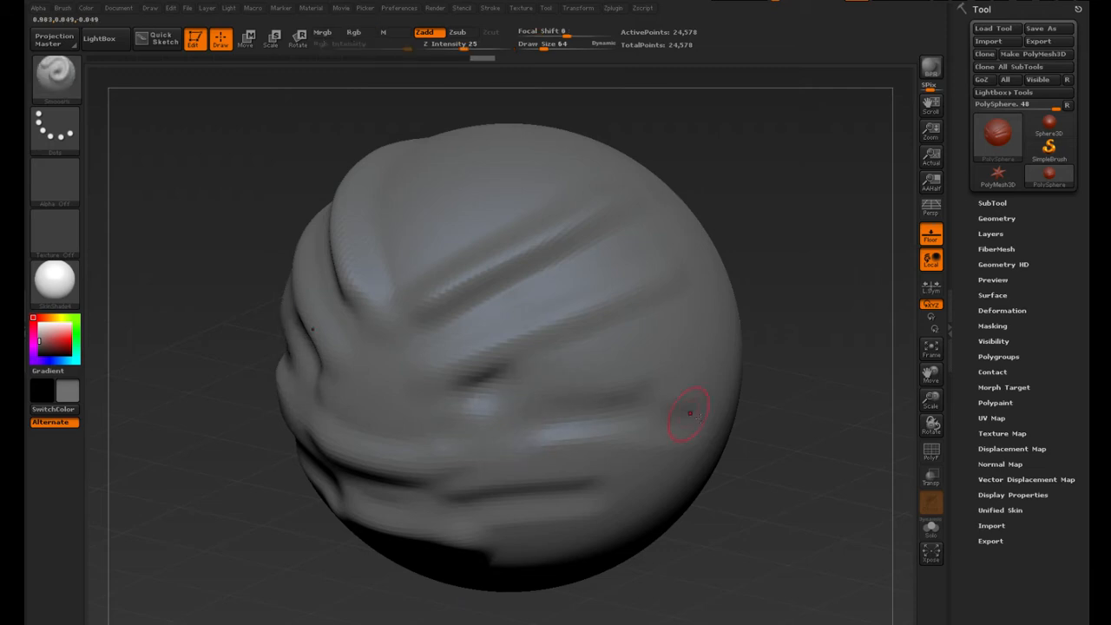
Carve and smooth the mirrored eye area, reinforce the brow folds, and sculpt the eye sockets
mouse_move(766, 410)
left_mouse_down("shift")
mouse_move(793, 402)
mouse_move(860, 319)
mouse_move(807, 323)
left_mouse_up("shift")
mouse_move(463, 369)
left_mouse_down("alt")
mouse_move(505, 367)
mouse_move(495, 358)
left_mouse_up("alt")
left_click_drag(495, 282, 507, 269, "shift")
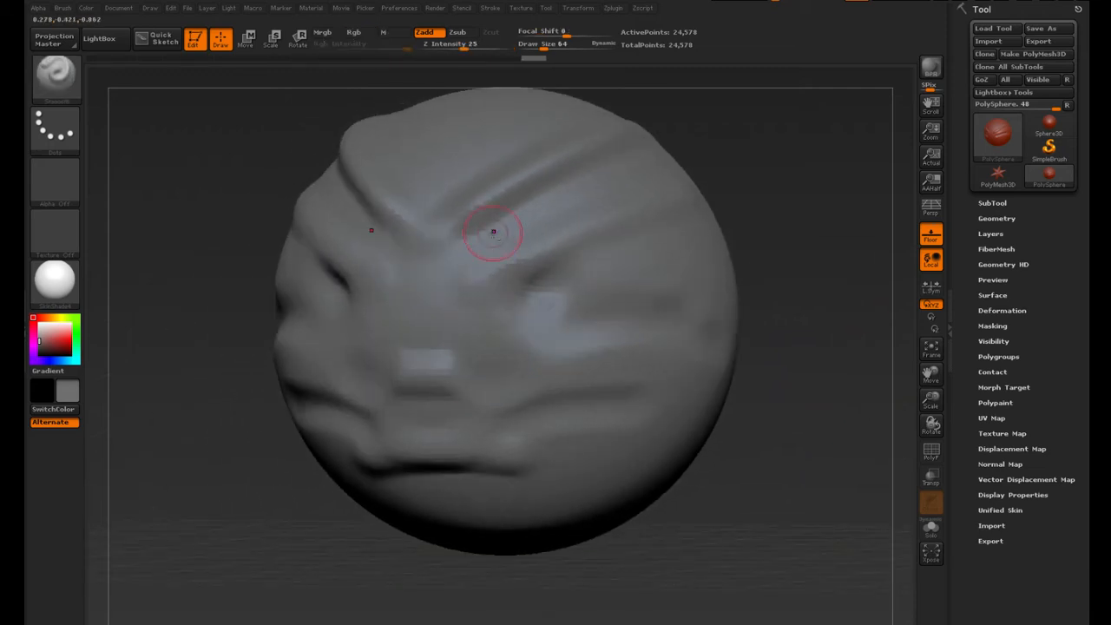
left_click_drag(491, 231, 558, 179)
mouse_move(487, 260)
left_mouse_down()
mouse_move(583, 192)
mouse_move(613, 197)
left_mouse_up()
mouse_move(540, 304)
left_mouse_down("shift")
mouse_move(547, 317)
mouse_move(562, 272)
mouse_move(521, 278)
left_mouse_up("shift")
mouse_move(547, 353)
left_mouse_down()
mouse_move(514, 354)
mouse_move(565, 350)
mouse_move(521, 305)
mouse_move(510, 314)
mouse_move(569, 300)
left_mouse_up()
Switch the sculpting brush to Move and enlarge the Draw Size to 135
left_click(54, 98)
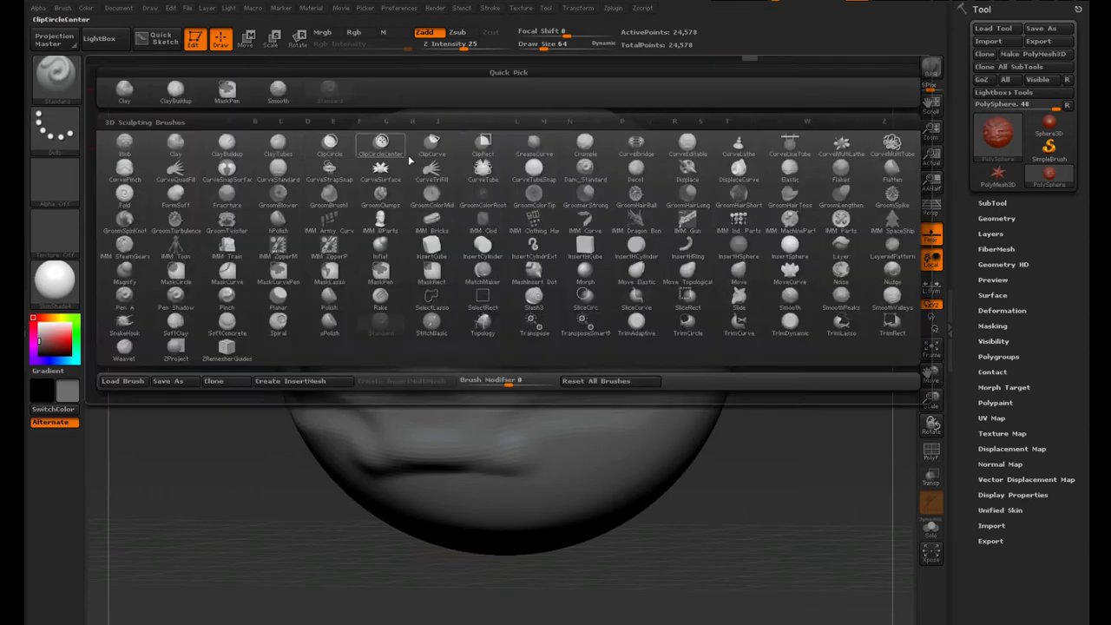
left_click(276, 90, "shift")
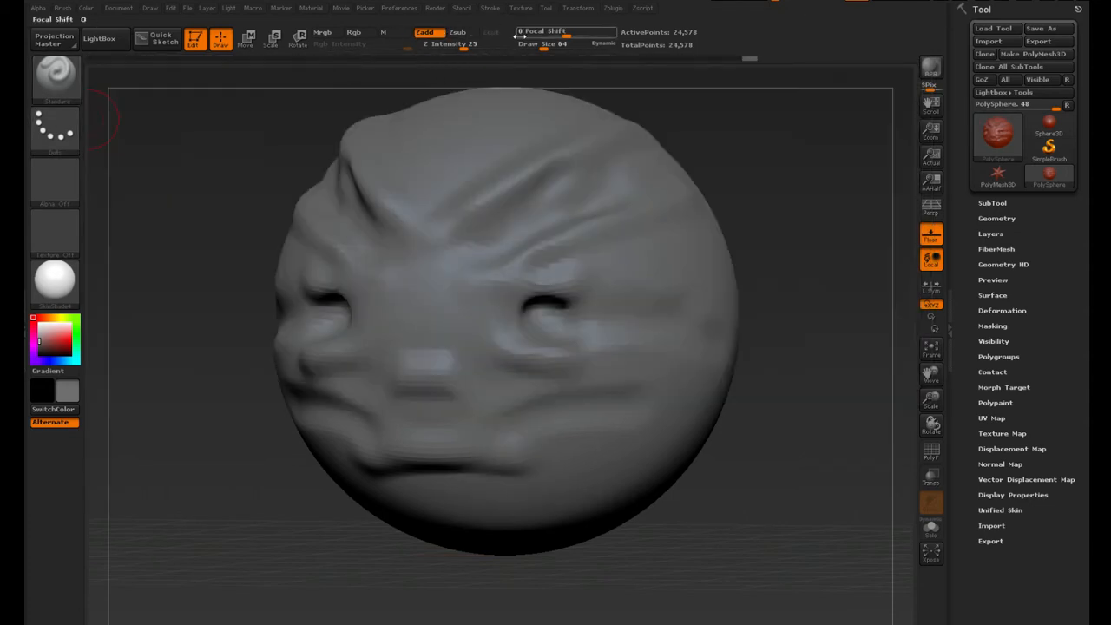
left_click(53, 82)
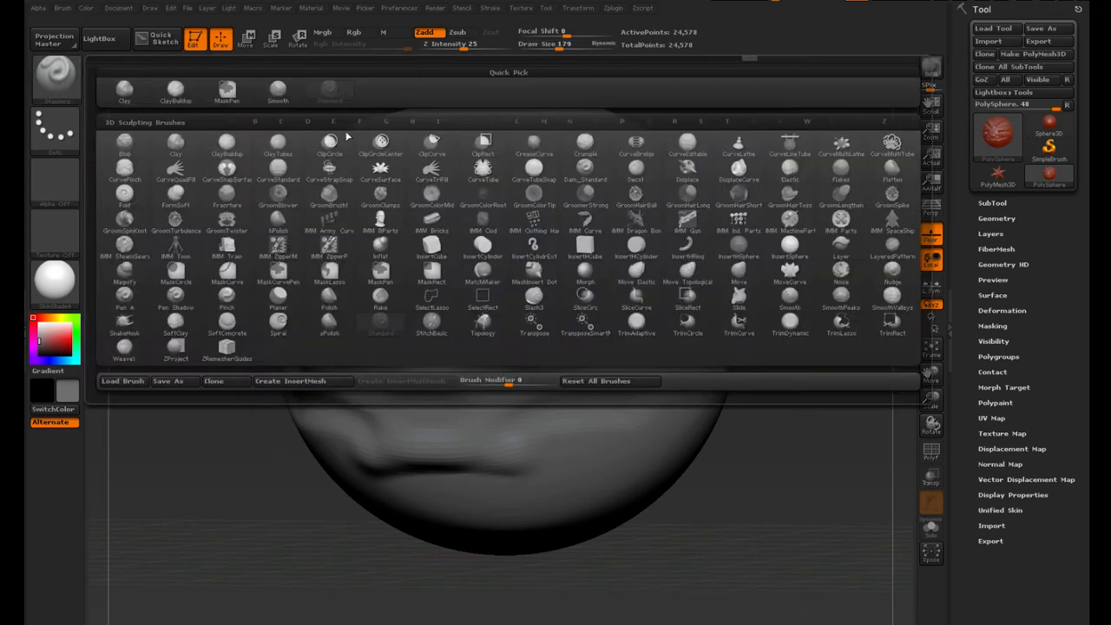
left_click(736, 274)
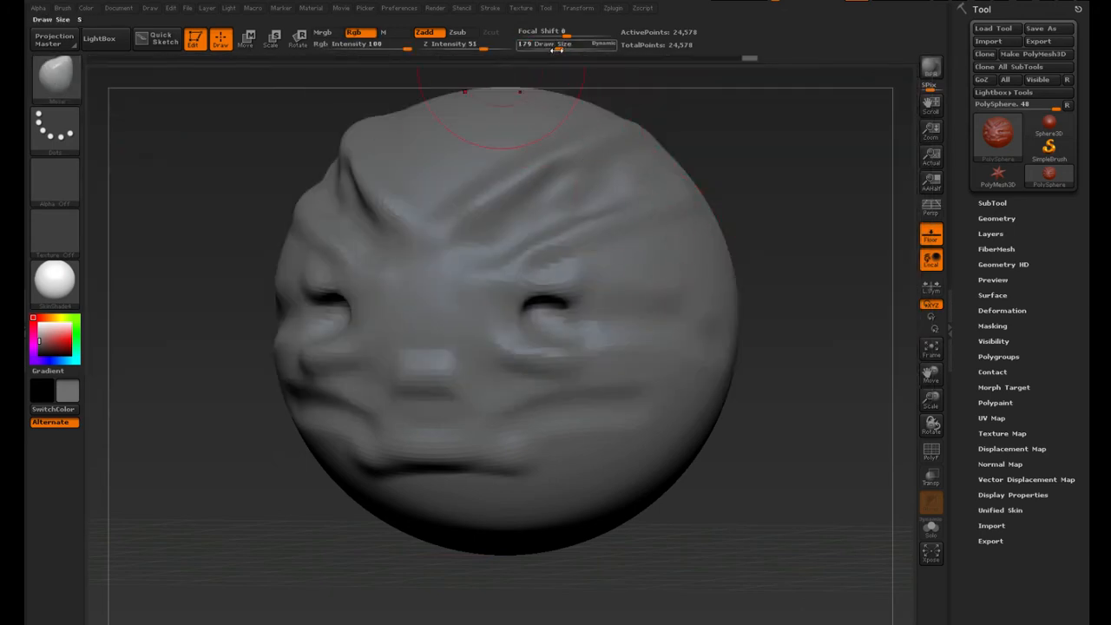
Push the mirrored eye sockets into a narrower shape with the Move brush and undo the last adjustments
mouse_move(467, 296)
left_mouse_down()
mouse_move(514, 317)
mouse_move(552, 289)
left_mouse_up()
mouse_move(590, 345)
left_mouse_down()
mouse_move(566, 295)
mouse_move(595, 307)
left_mouse_up()
left_click_drag(540, 352, 538, 333)
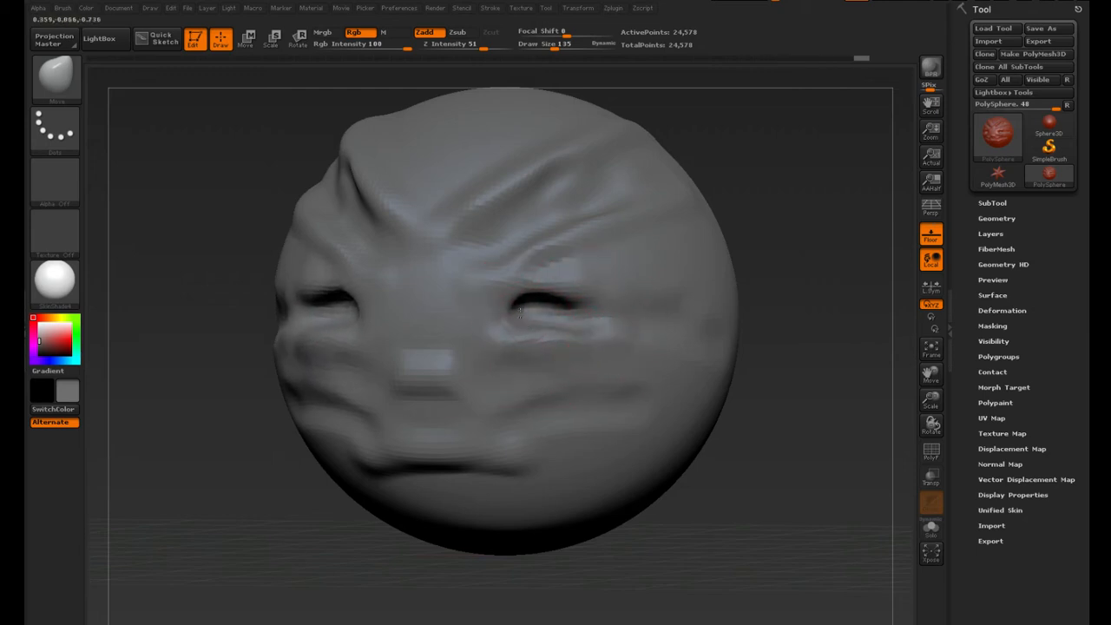
key("ctrl+z")
key("ctrl+z")
key("ctrl+z")
key("ctrl+z")
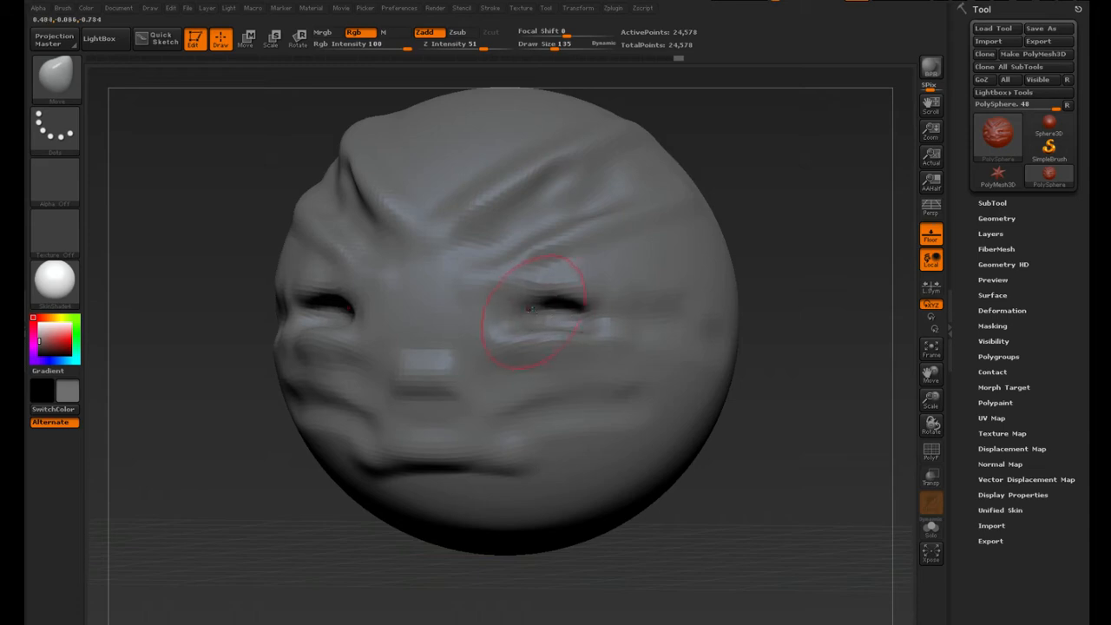
Pull the eye corners, cheeks and nose bridge into shape with the Move brush
left_click_drag(530, 309, 539, 306)
mouse_move(572, 378)
left_mouse_down()
mouse_move(569, 357)
mouse_move(608, 322)
mouse_move(608, 335)
mouse_move(586, 321)
mouse_move(613, 306)
mouse_move(446, 289)
mouse_move(508, 324)
left_mouse_up()
left_click_drag(434, 291, 463, 312)
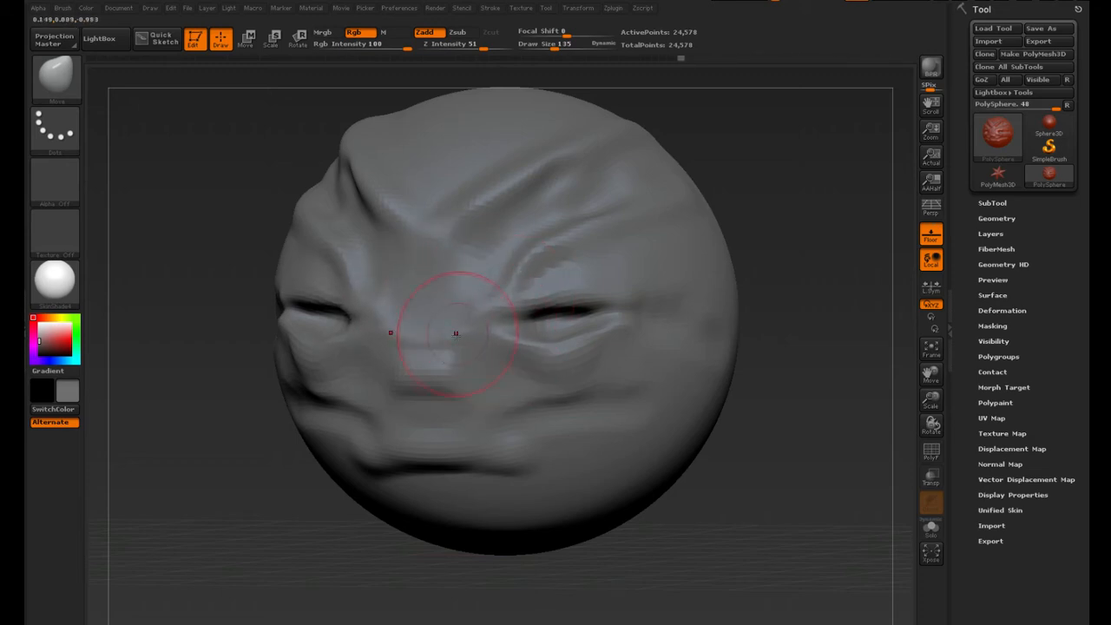
Reshape the mouth and lower face with the Move brush, working from a more sideways view
mouse_move(834, 464)
left_mouse_down()
mouse_move(846, 444)
mouse_move(820, 444)
left_mouse_up()
mouse_move(484, 457)
left_mouse_down()
mouse_move(479, 474)
mouse_move(453, 482)
mouse_move(453, 497)
mouse_move(526, 446)
left_mouse_up()
left_click_drag(762, 450, 456, 479)
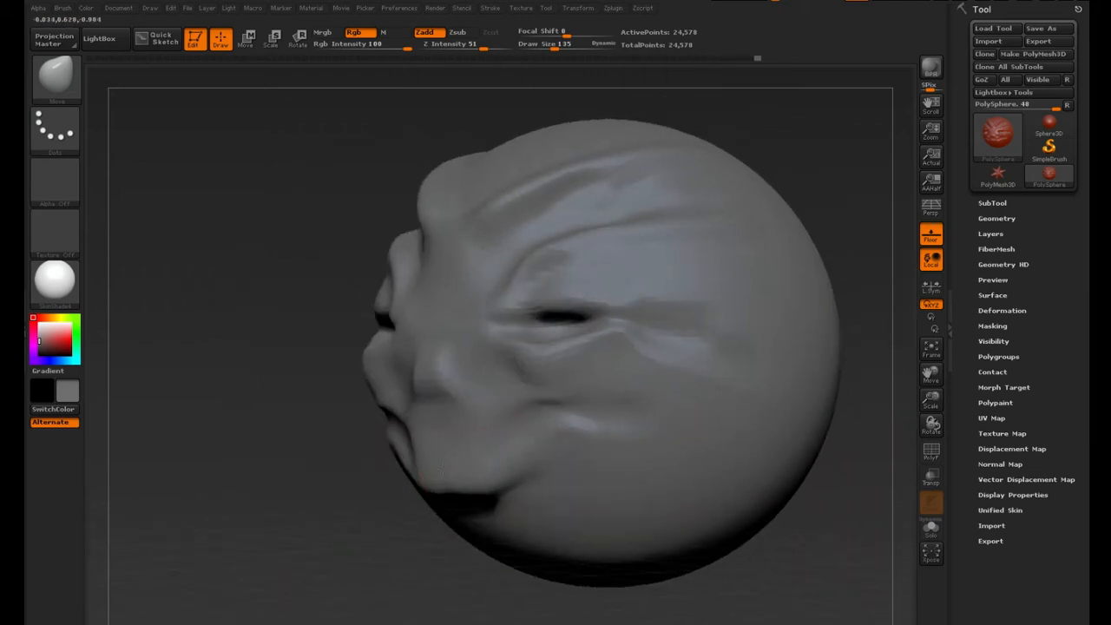
Broaden the mouth and jaw by pulling their mirrored corners outward with the Move brush from several angles
left_click_drag(403, 533, 668, 521)
left_click_drag(461, 501, 506, 515)
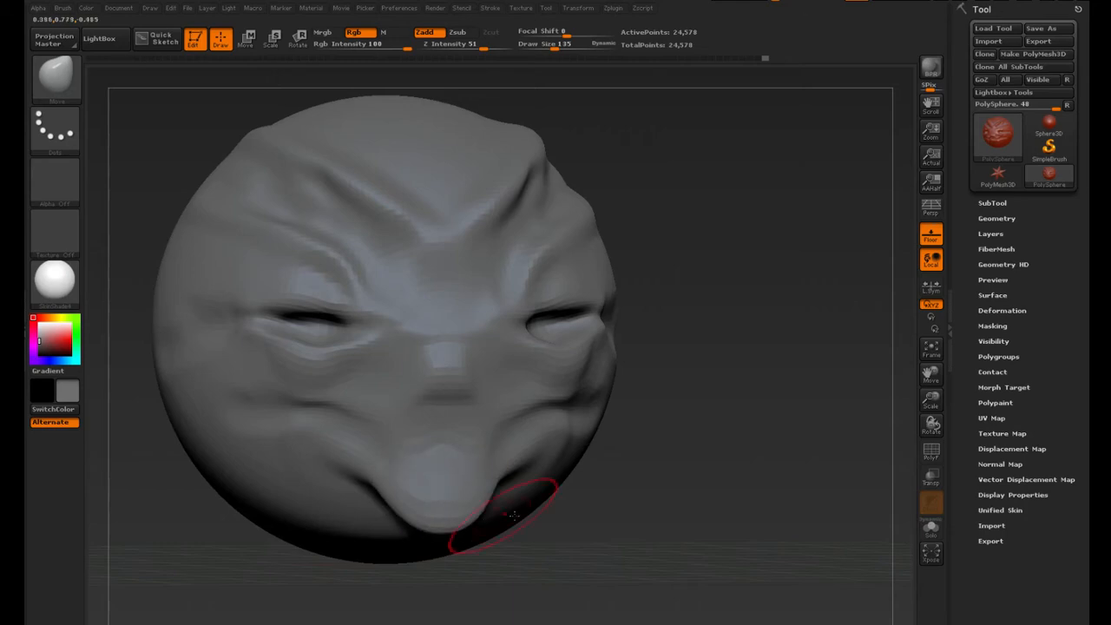
left_click_drag(669, 508, 565, 512)
mouse_move(484, 493)
left_mouse_down()
mouse_move(514, 516)
mouse_move(613, 463)
left_mouse_up()
left_click_drag(638, 560, 626, 508)
mouse_move(509, 469)
left_mouse_down()
mouse_move(545, 403)
mouse_move(589, 438)
left_mouse_up()
left_click_drag(764, 451, 555, 434)
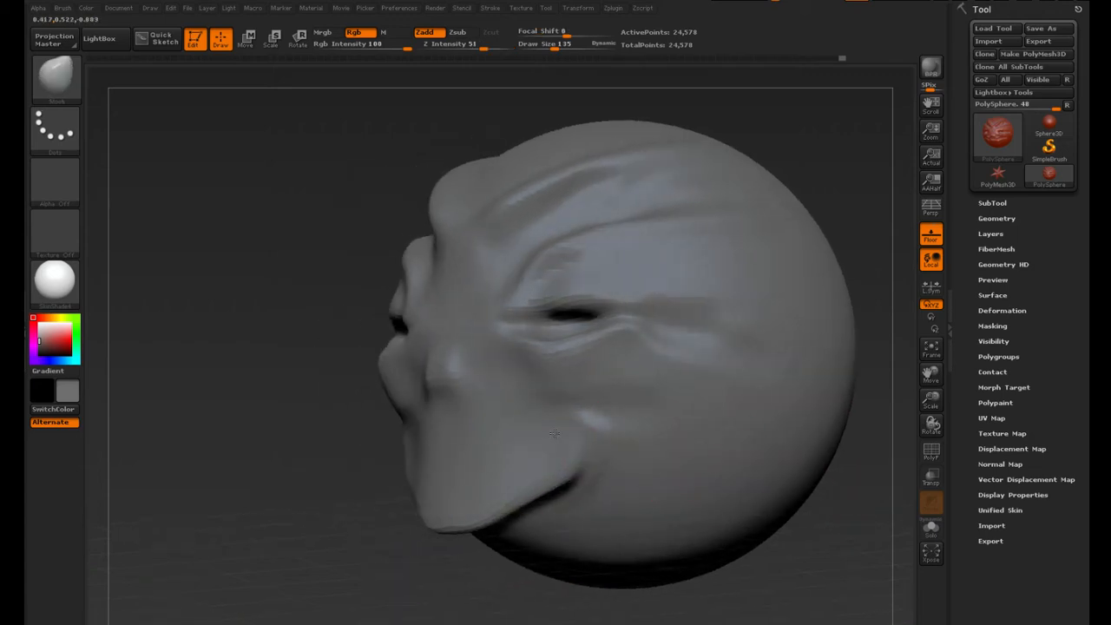
left_click_drag(464, 601, 473, 589)
left_click_drag(523, 514, 511, 498)
left_click_drag(460, 584, 569, 575)
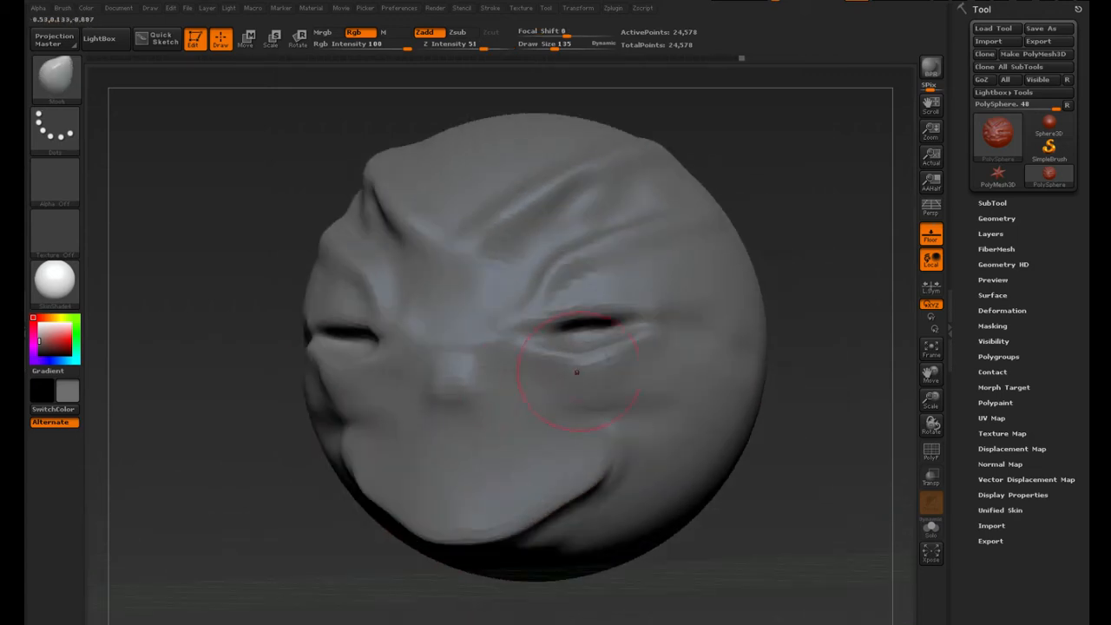
Smooth out the eye slits and pull the outer brow ridges into shape with the Move brush
mouse_move(568, 328)
left_mouse_down("shift")
mouse_move(593, 319)
mouse_move(578, 340)
left_mouse_up("shift")
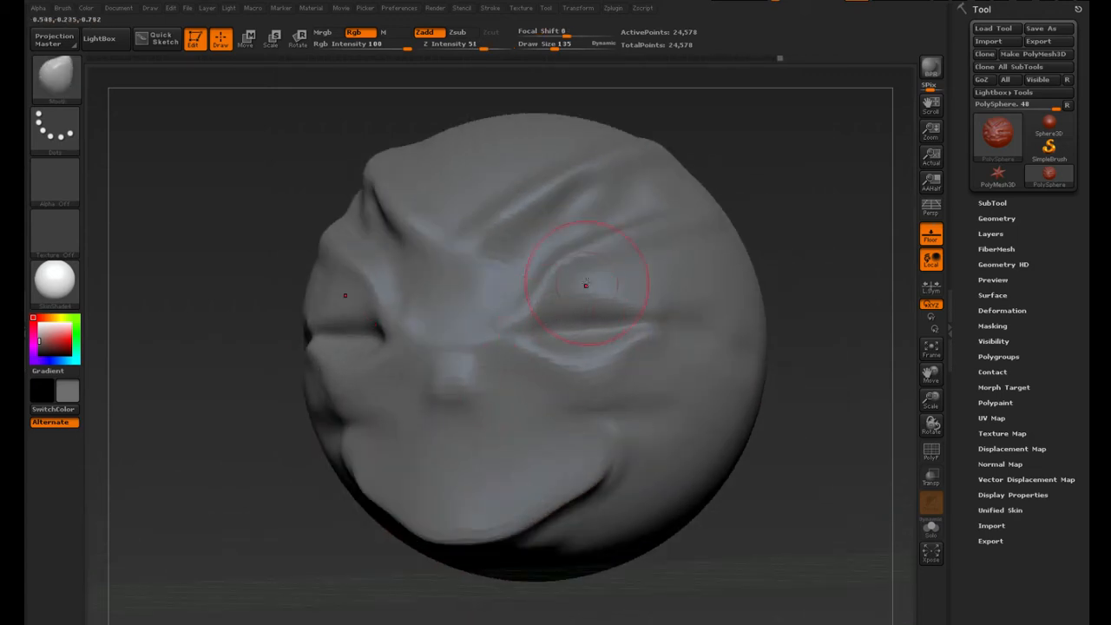
mouse_move(570, 258)
left_mouse_down("shift")
mouse_move(511, 299)
mouse_move(475, 296)
mouse_move(519, 247)
left_mouse_up("shift")
left_click_drag(606, 235, 628, 186)
left_click_drag(800, 186, 769, 174)
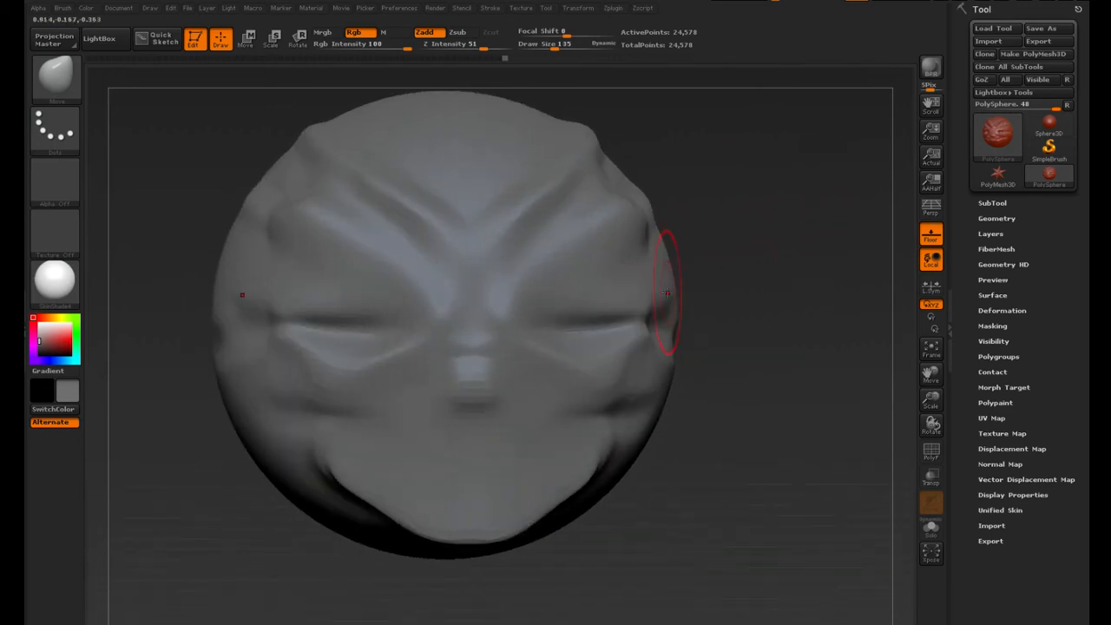
left_click_drag(636, 249, 634, 284)
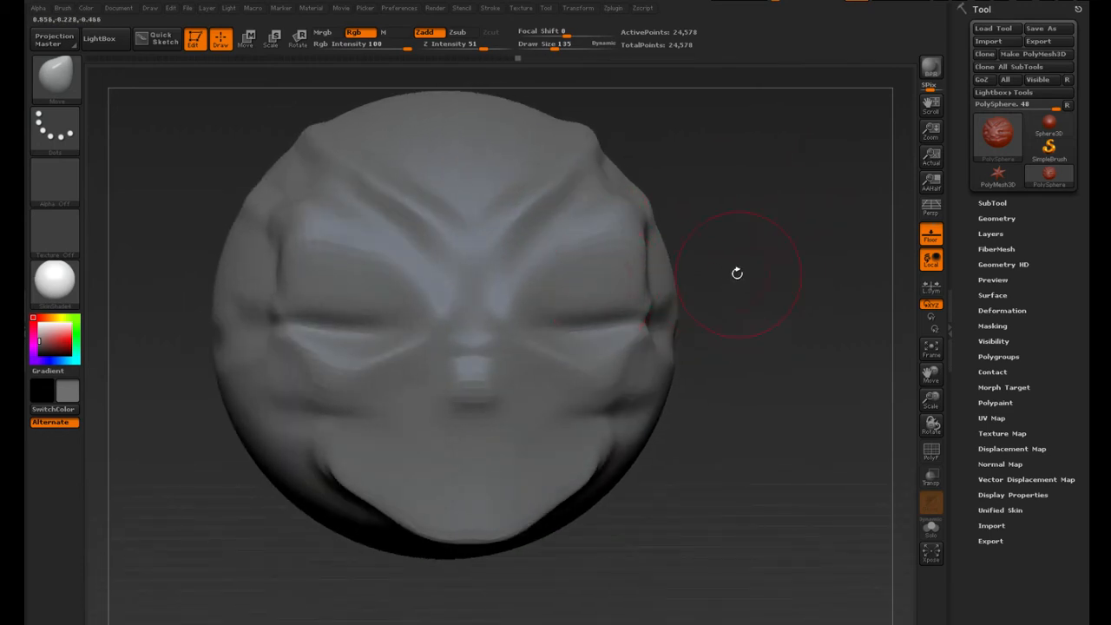
Reshape the nose and mouth profile with the Move brush from a side view
left_click_drag(737, 274, 664, 265)
left_click_drag(564, 309, 536, 380)
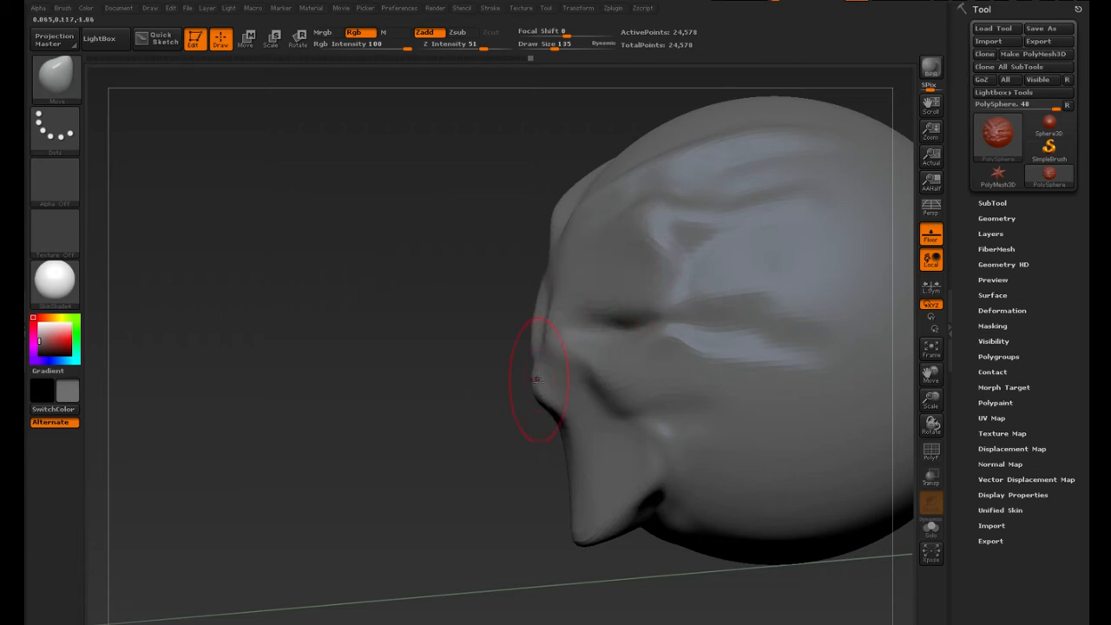
left_click_drag(583, 438, 560, 445)
left_click_drag(486, 447, 569, 449)
mouse_move(569, 460)
left_mouse_down()
mouse_move(572, 446)
mouse_move(531, 480)
left_mouse_up()
left_click_drag(807, 514, 844, 504)
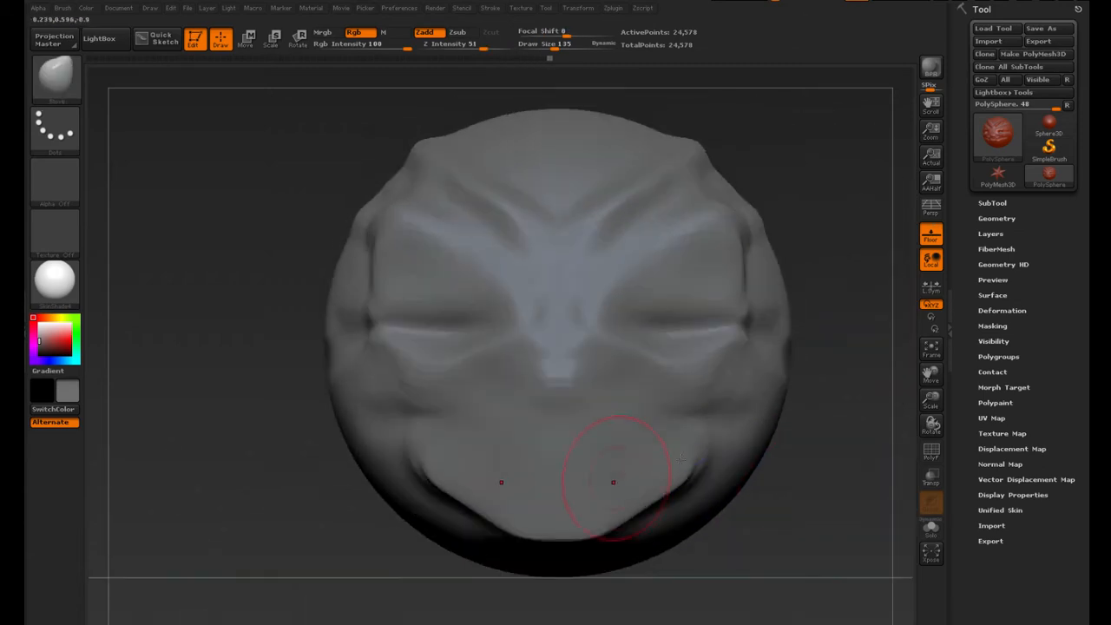
Adjust the lower eyelids and upper cheeks with the Move brush
mouse_move(831, 425)
left_mouse_down()
mouse_move(694, 421)
mouse_move(795, 433)
mouse_move(779, 442)
left_mouse_up()
left_click_drag(589, 314, 572, 310)
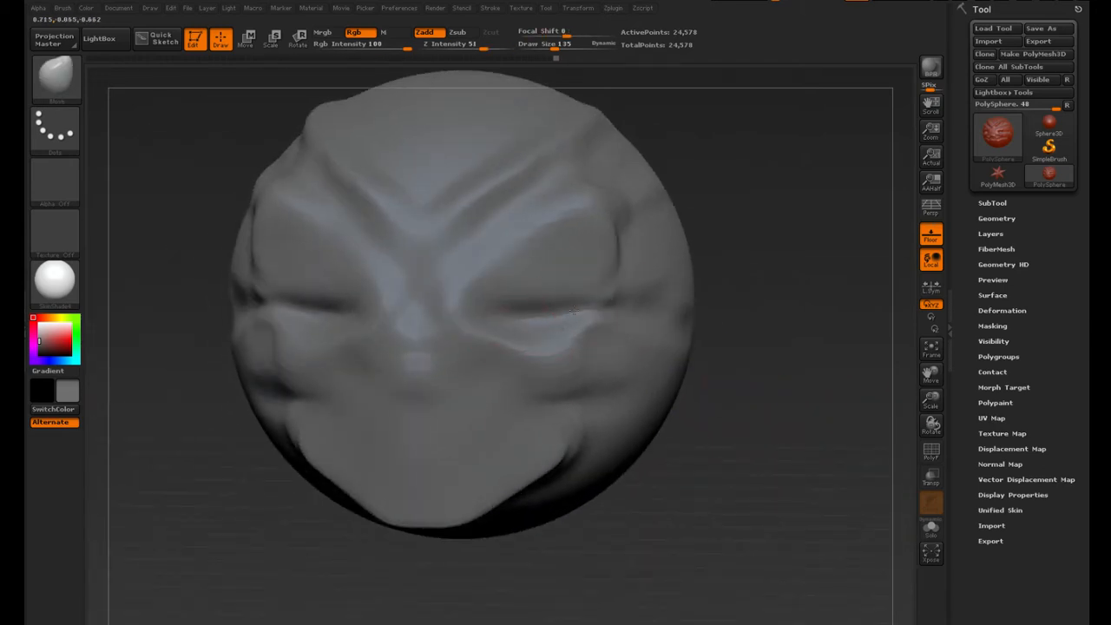
mouse_move(781, 426)
left_mouse_down()
mouse_move(531, 385)
mouse_move(439, 400)
left_mouse_up()
left_click_drag(522, 383, 474, 385)
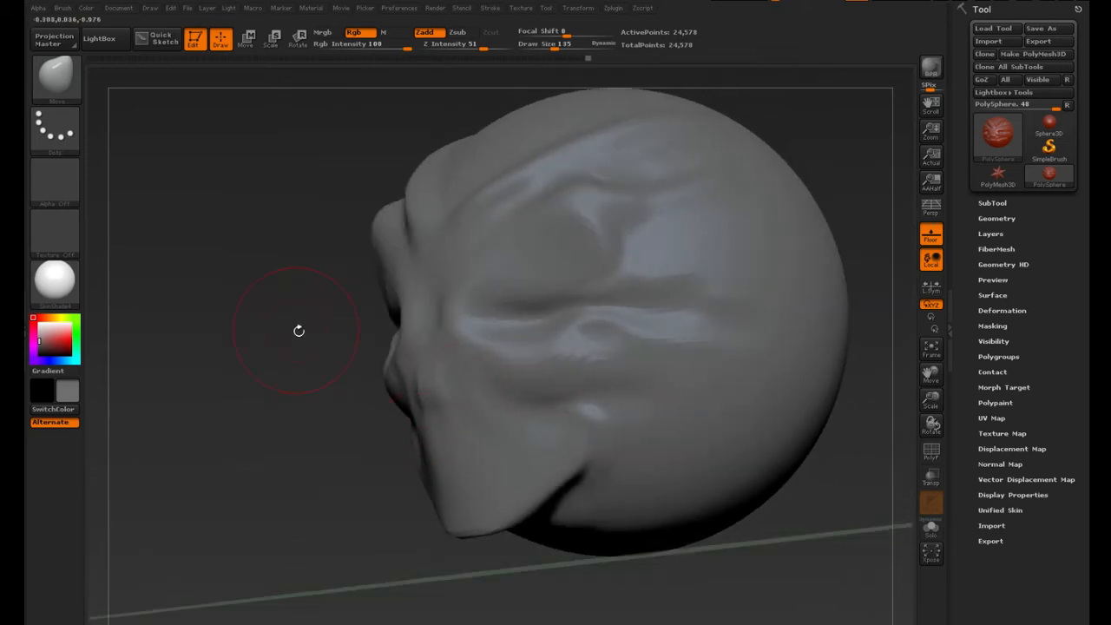
Smooth the lower eyelids, nose, cheeks and chin into softer forms
left_click_drag(299, 331, 520, 352, "shift")
left_click_drag(709, 413, 508, 387)
mouse_move(442, 359)
left_mouse_down("shift")
mouse_move(491, 301)
mouse_move(550, 350)
left_mouse_up("shift")
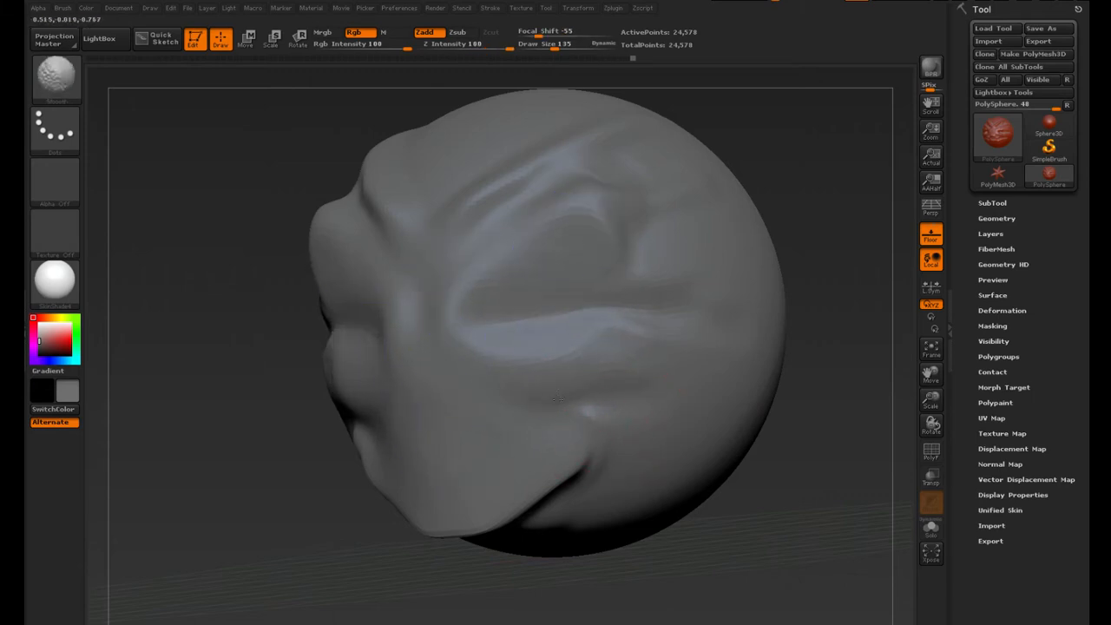
mouse_move(560, 400)
left_mouse_down("shift")
mouse_move(562, 483)
mouse_move(434, 526)
left_mouse_up("shift")
left_click_drag(370, 542, 425, 534, "shift")
left_click_drag(808, 469, 710, 458)
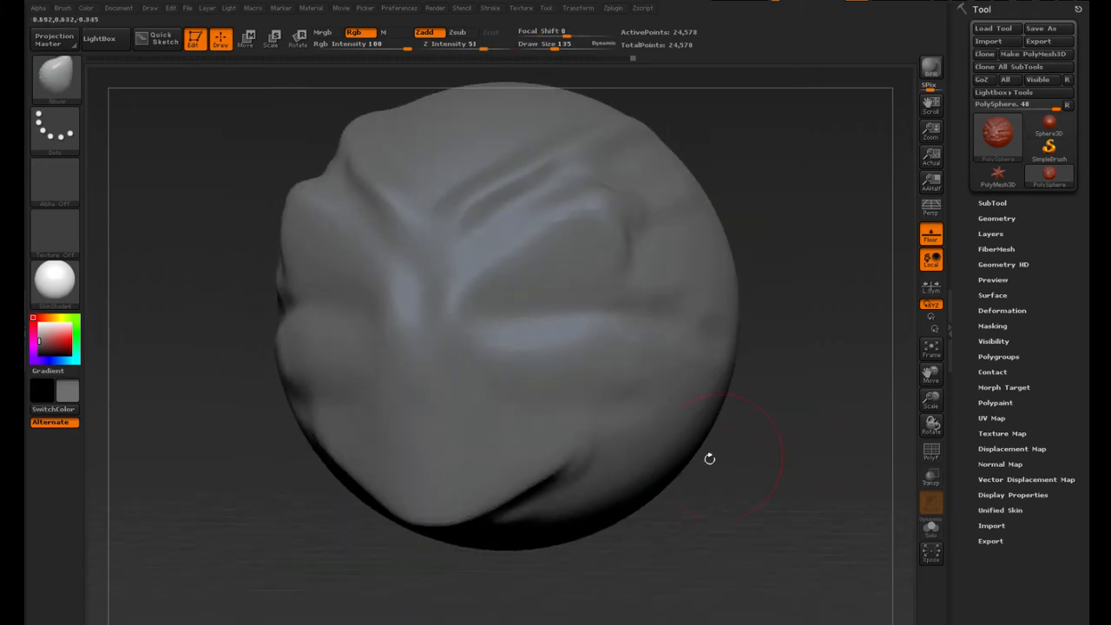
left_click_drag(488, 450, 437, 512, "shift")
left_click_drag(781, 399, 786, 466, "alt")
mouse_move(573, 347)
left_mouse_down("shift")
mouse_move(516, 289)
mouse_move(634, 255)
mouse_move(523, 338)
left_mouse_up("shift")
mouse_move(754, 408)
left_mouse_down()
mouse_move(802, 382)
mouse_move(805, 308)
mouse_move(829, 332)
left_mouse_up()
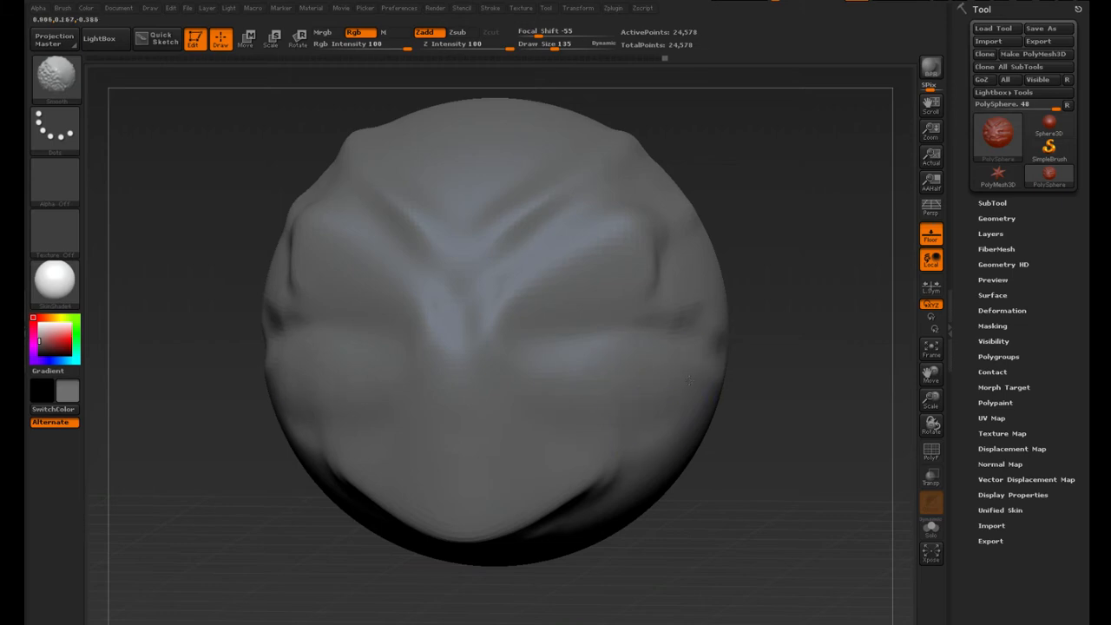
left_click_drag(689, 380, 674, 393, "shift")
Nudge the outer brow upward with the Move brush and check it from another angle
left_click_drag(766, 311, 752, 297)
mouse_move(630, 248)
left_mouse_down()
mouse_move(671, 235)
mouse_move(632, 237)
left_mouse_up()
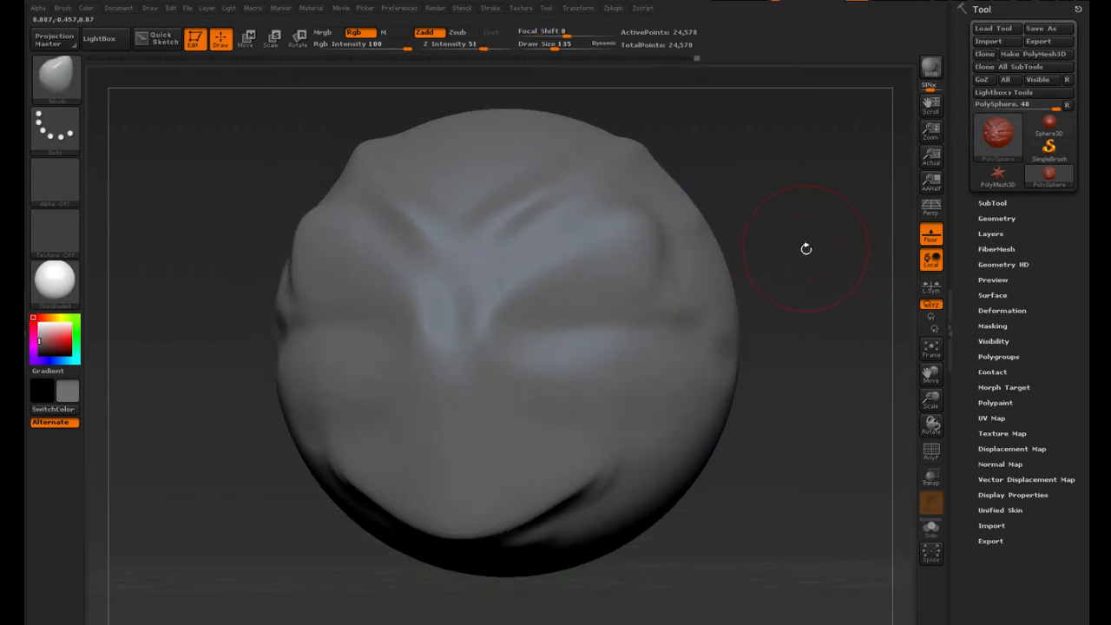
mouse_move(807, 250)
left_mouse_down()
mouse_move(834, 257)
mouse_move(753, 252)
mouse_move(794, 254)
left_mouse_up()
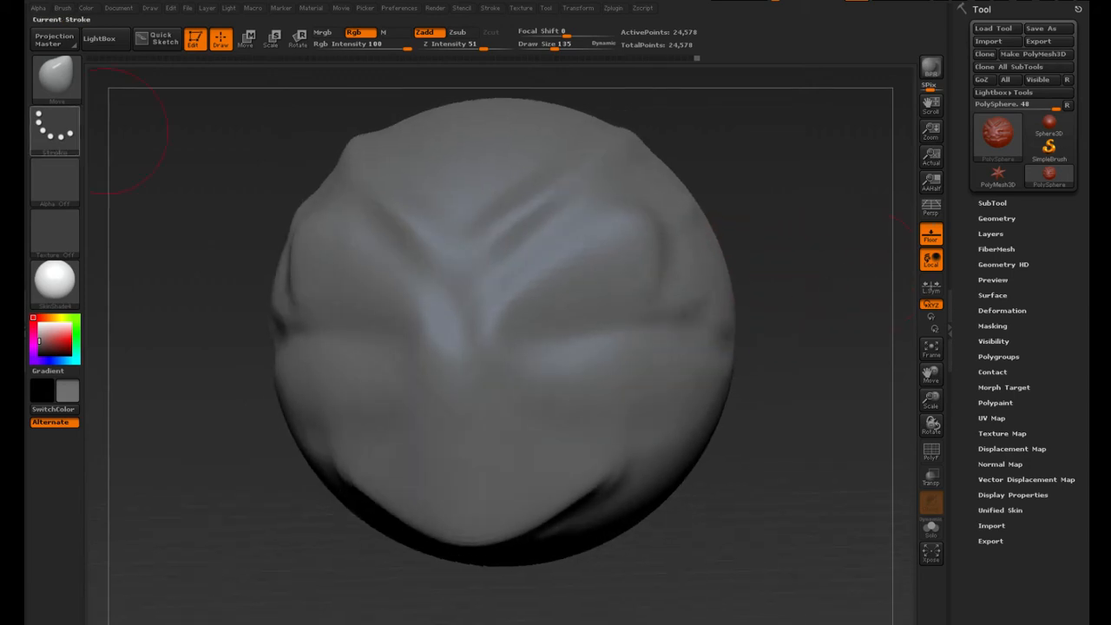
Look through the available brushes, materials, textures and alphas
left_click(54, 77)
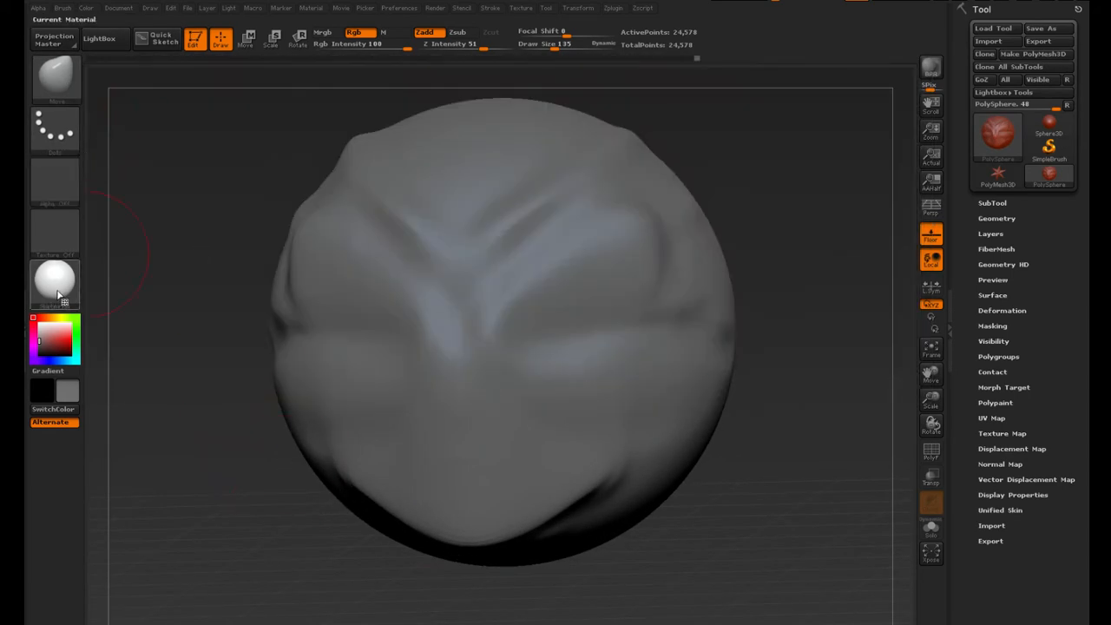
left_click(57, 291)
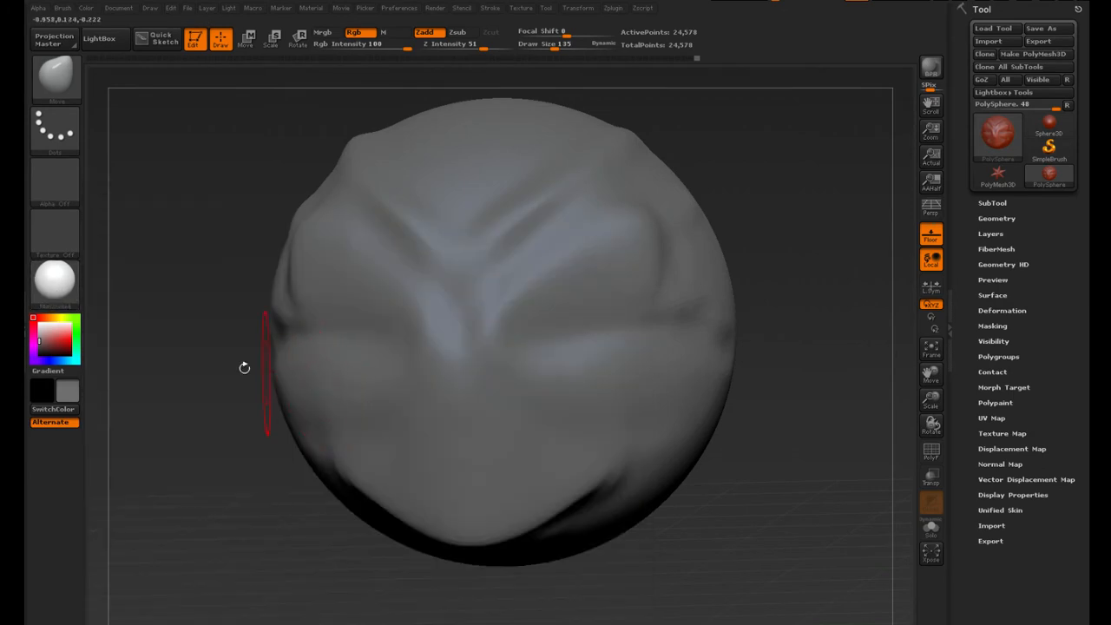
left_click(57, 292)
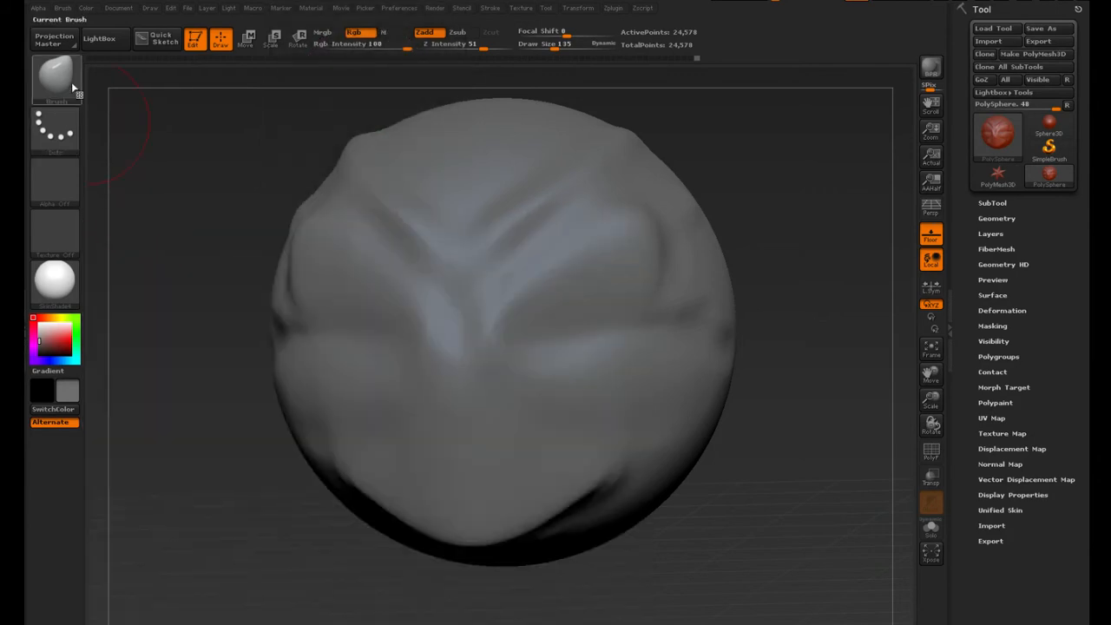
left_click(71, 82)
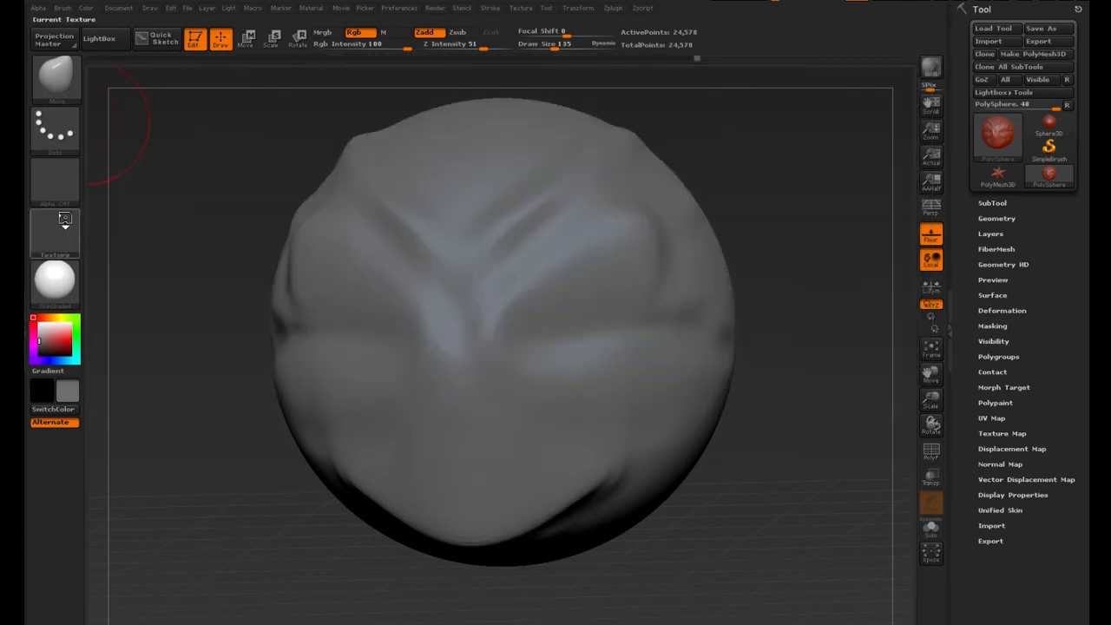
left_click(65, 220)
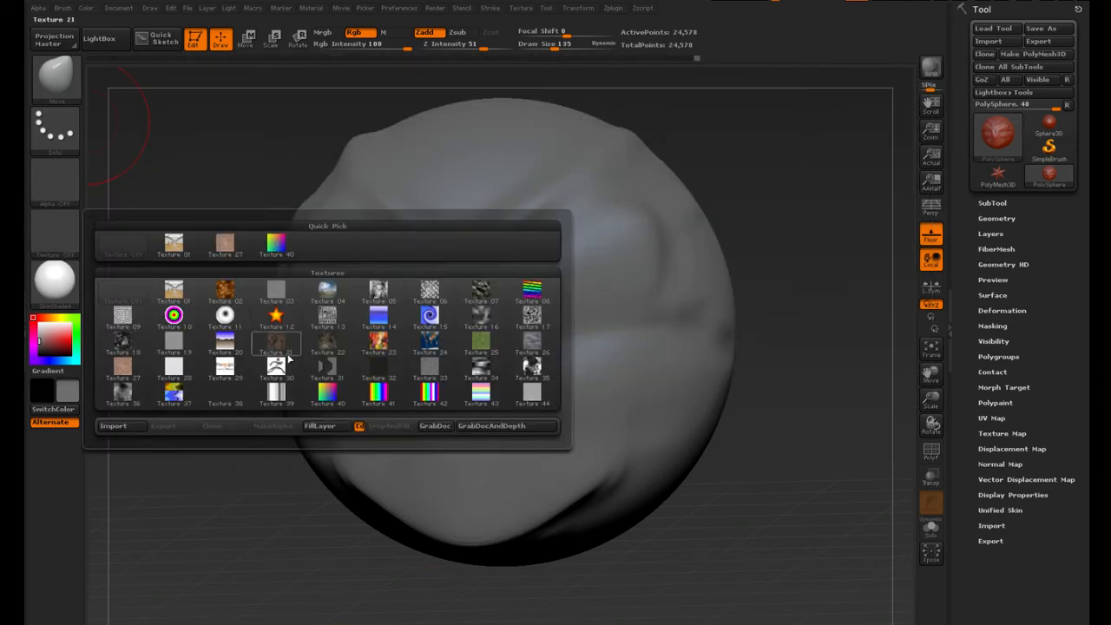
left_click(55, 182)
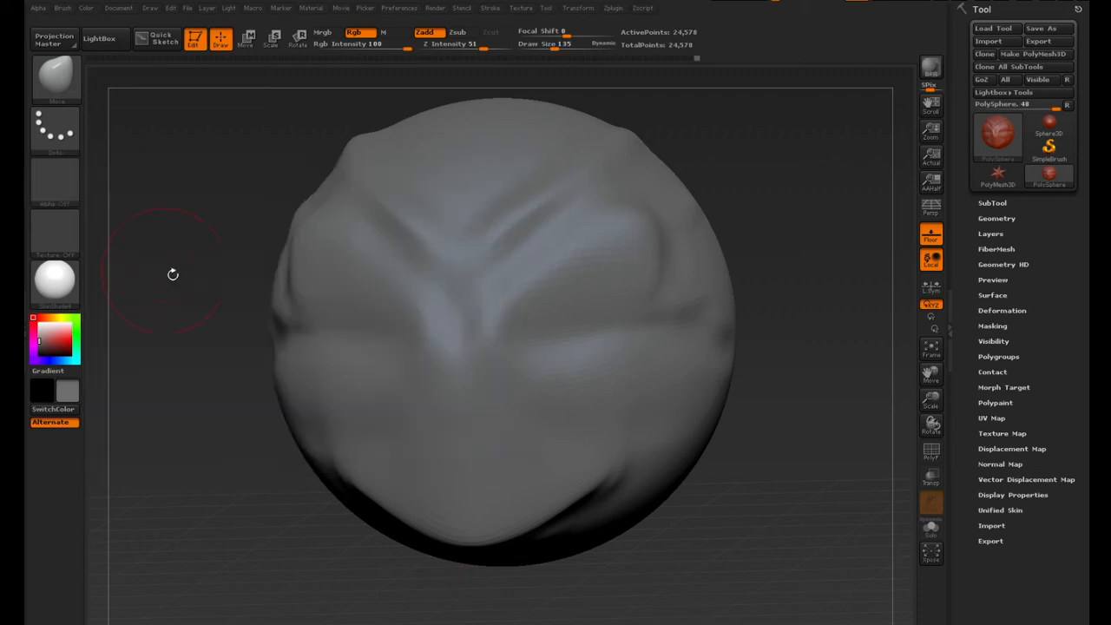
left_click(47, 191)
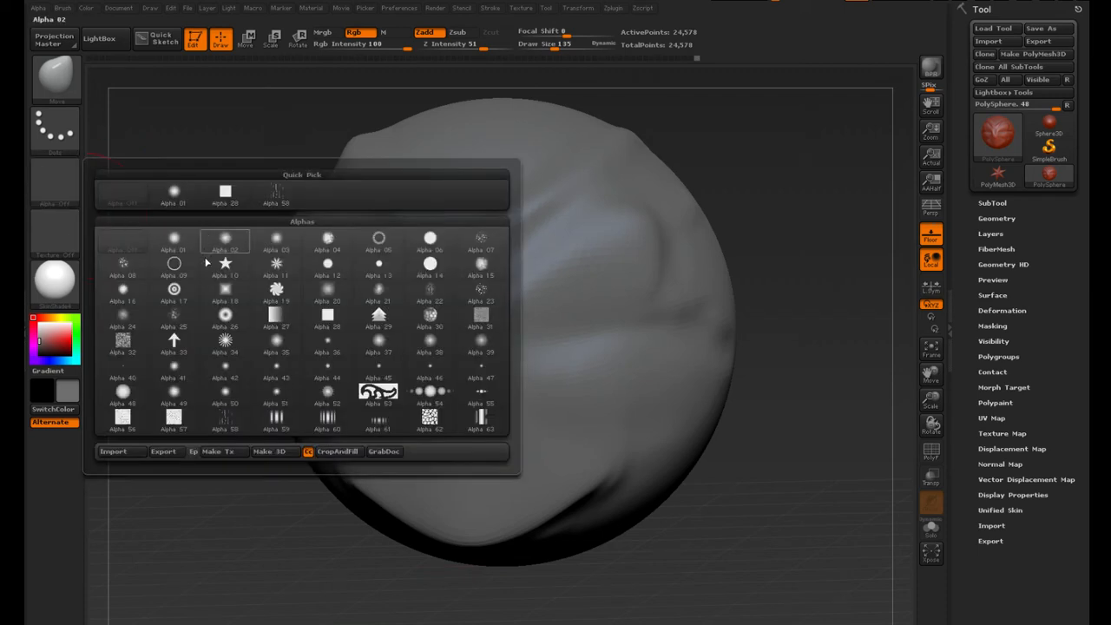
left_click(62, 200)
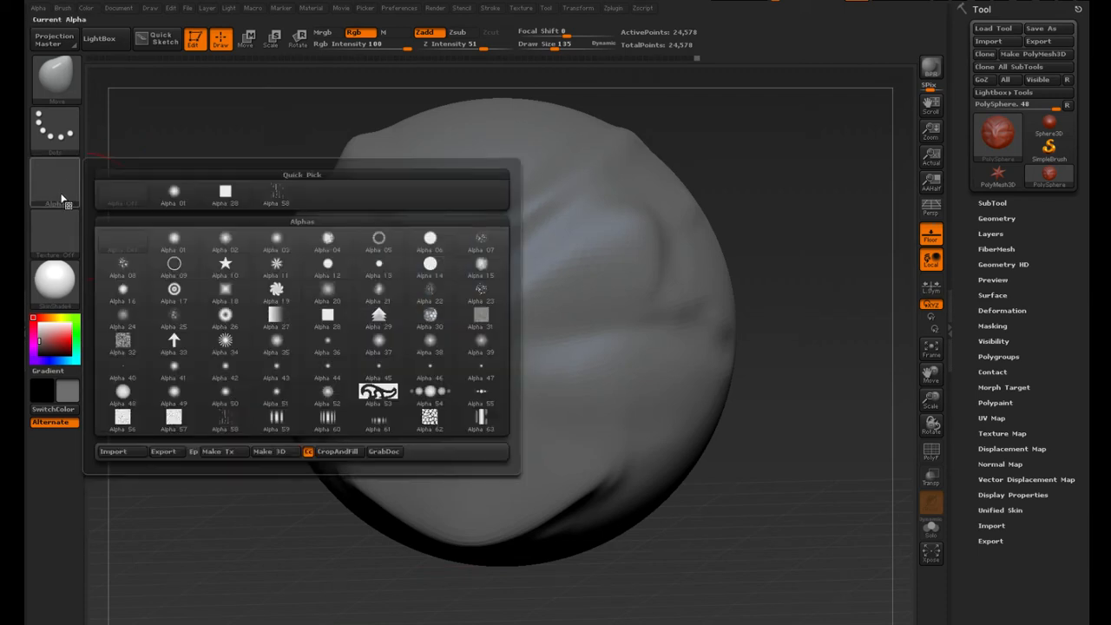
Try the red NickZ_Chavant_V4 material on the sculpted head and browse for another material
left_click(55, 280)
left_click(414, 447)
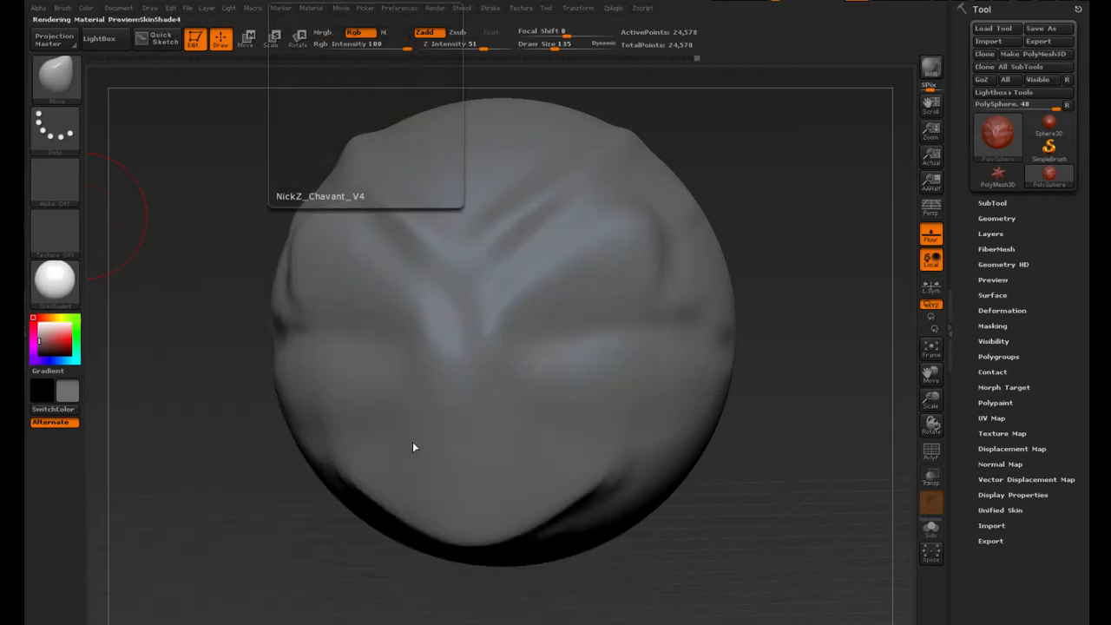
left_click_drag(229, 405, 186, 371)
left_click(59, 287)
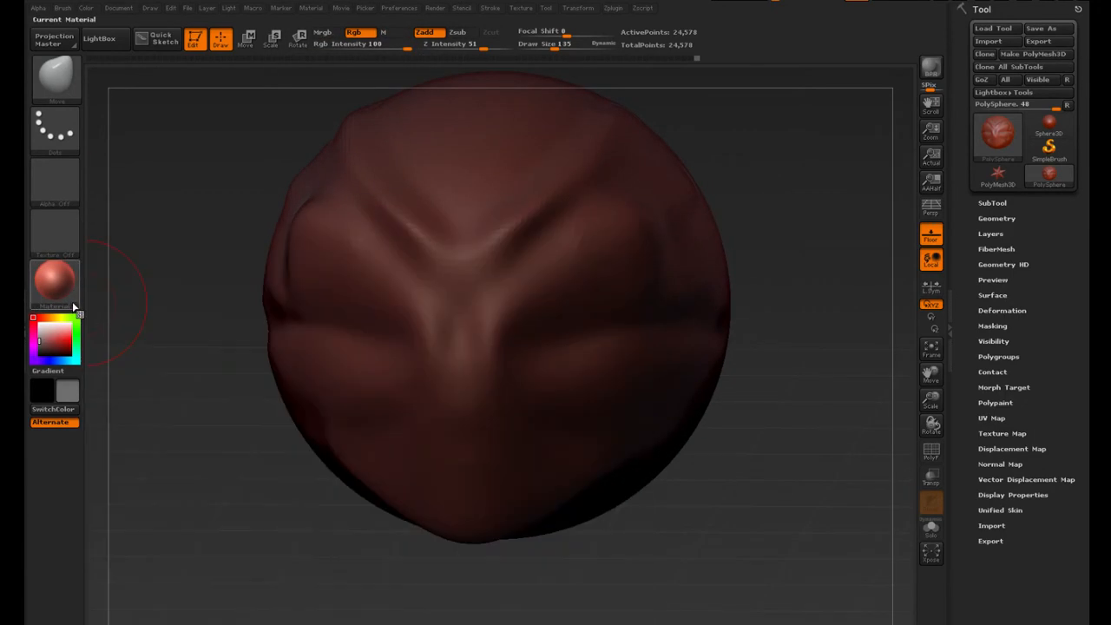
left_click(55, 280)
left_click(355, 511)
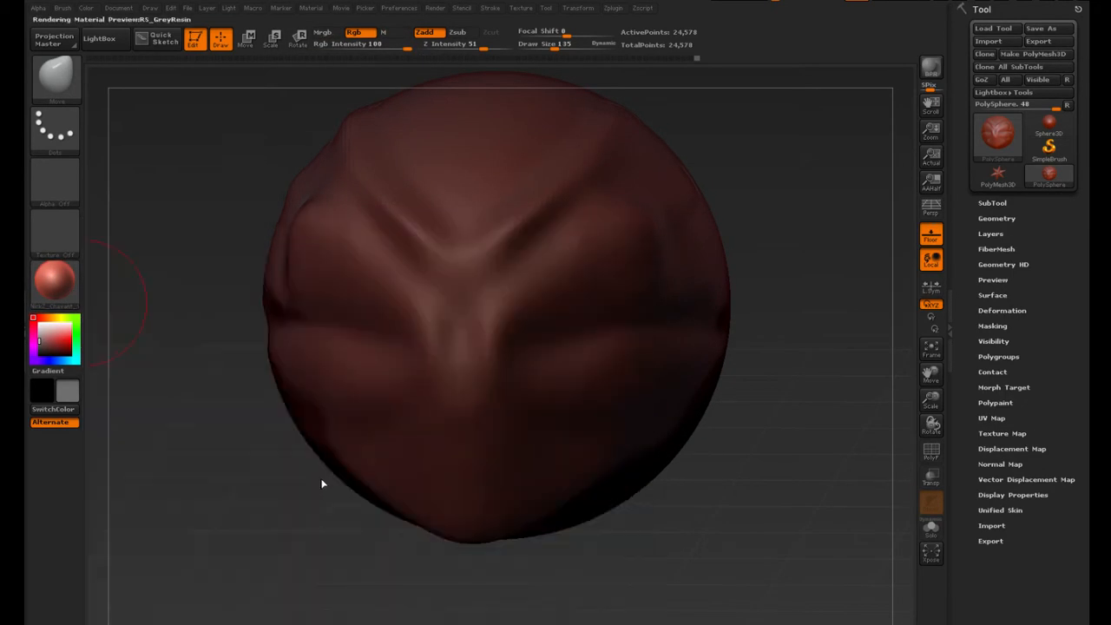
Try several other materials on the head, including a speckled stone, a greenish and a blue-grey one
left_click(48, 279)
left_click(434, 355)
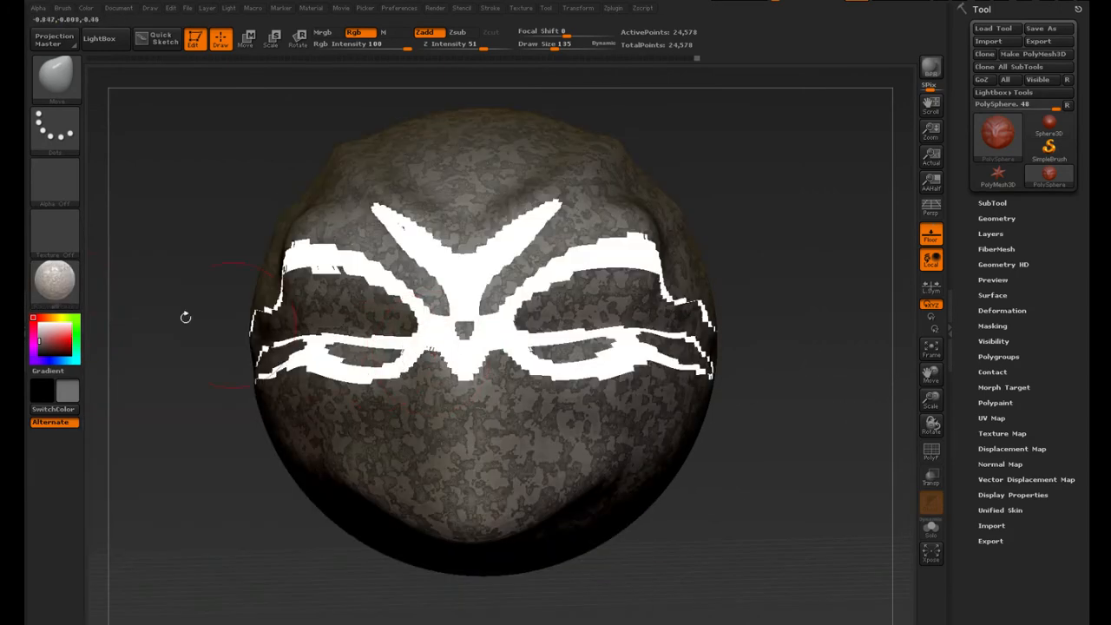
left_click(55, 280)
left_click(520, 447)
mouse_move(259, 423)
left_mouse_down()
mouse_move(228, 416)
mouse_move(243, 434)
left_mouse_up()
left_click(54, 280)
left_click(497, 473)
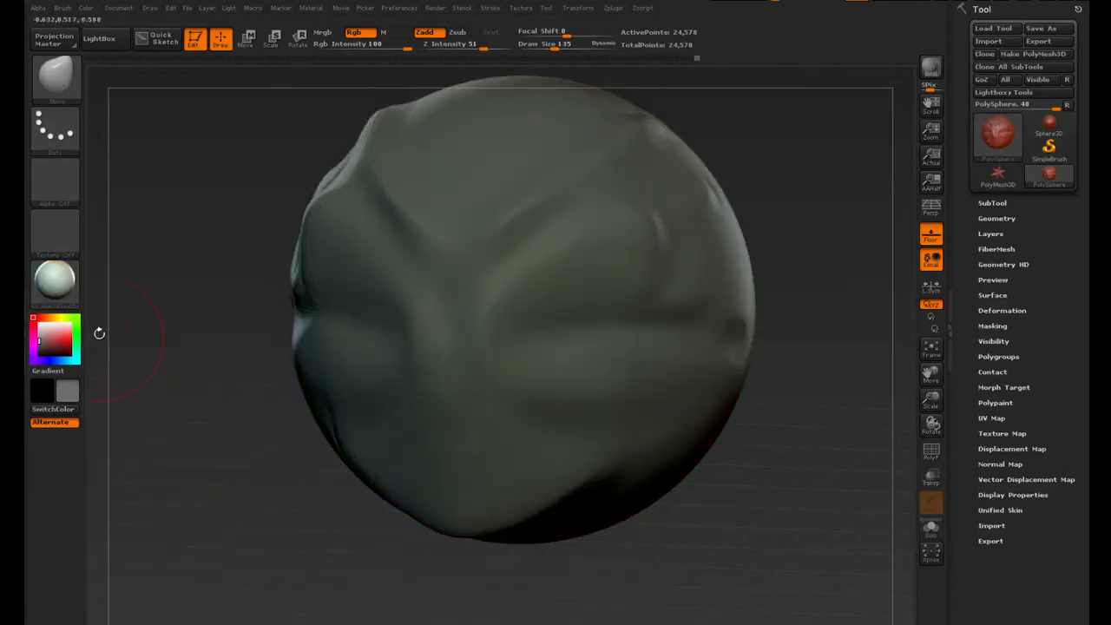
left_click(55, 280)
left_click(199, 434)
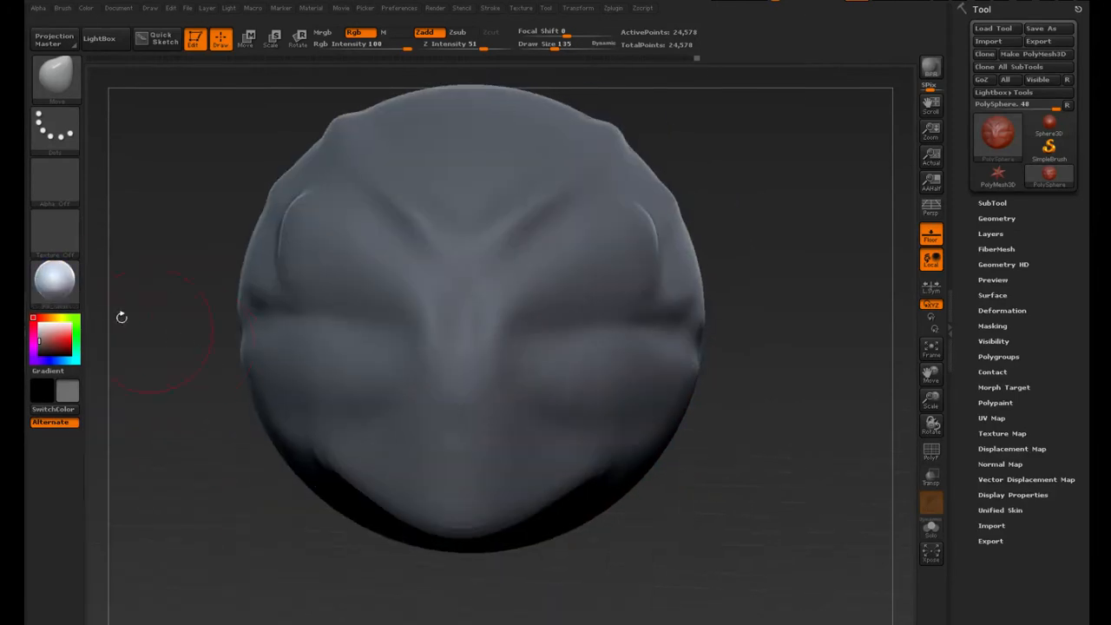
Apply BasicMaterial to the head and inspect its shading from different angles
left_click(55, 280)
left_click(134, 569)
left_click_drag(131, 521, 874, 428)
left_click_drag(929, 376, 868, 441)
Refine the eye and cheek areas with the Move brush and smoothing, working from several views
left_click_drag(627, 322, 640, 317)
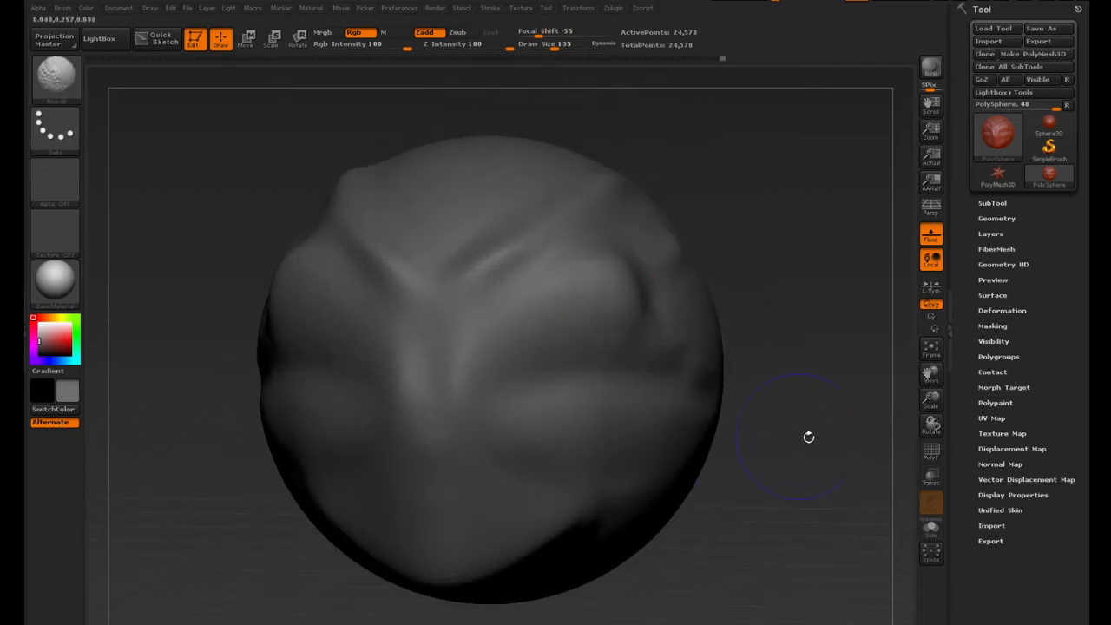
mouse_move(809, 437)
left_mouse_down()
mouse_move(842, 503)
mouse_move(643, 395)
left_mouse_up()
left_click_drag(257, 401, 281, 417)
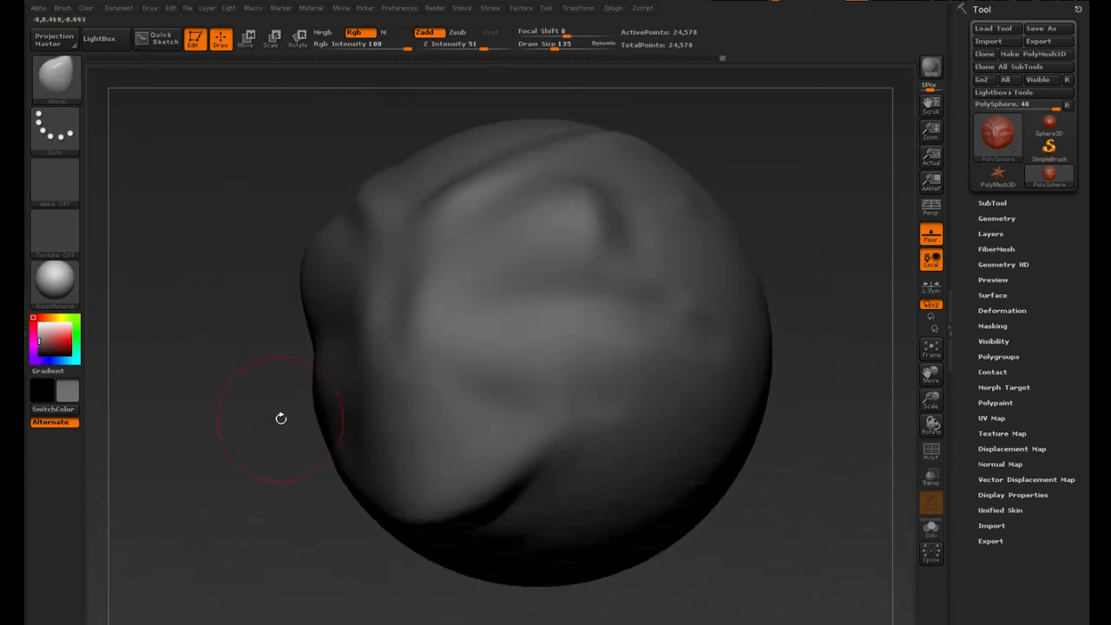
left_click(53, 100)
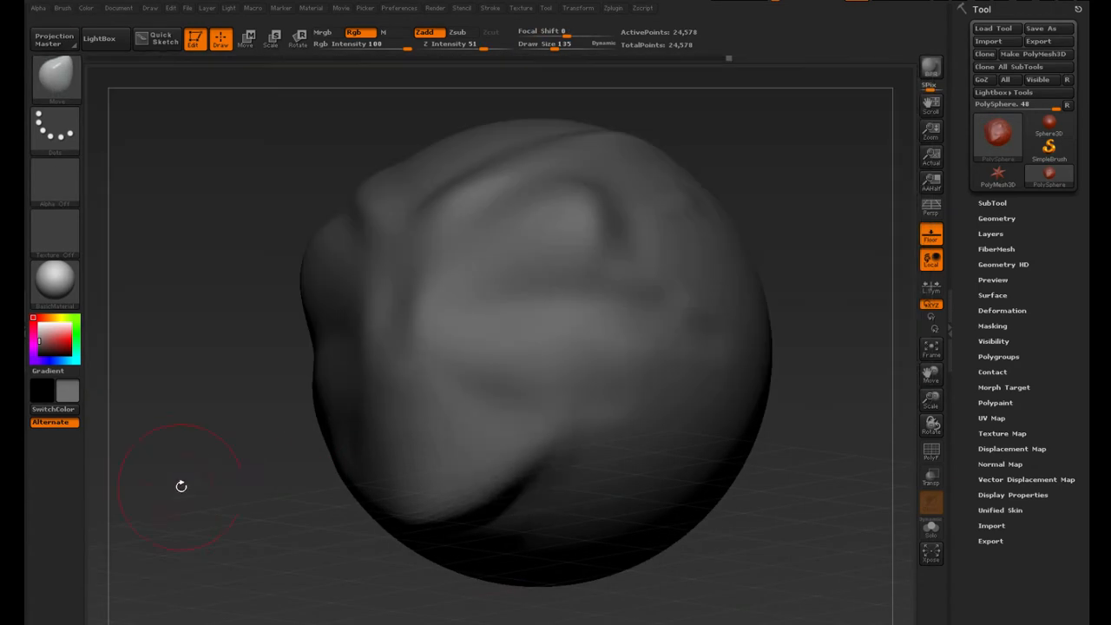
left_click_drag(181, 486, 216, 483)
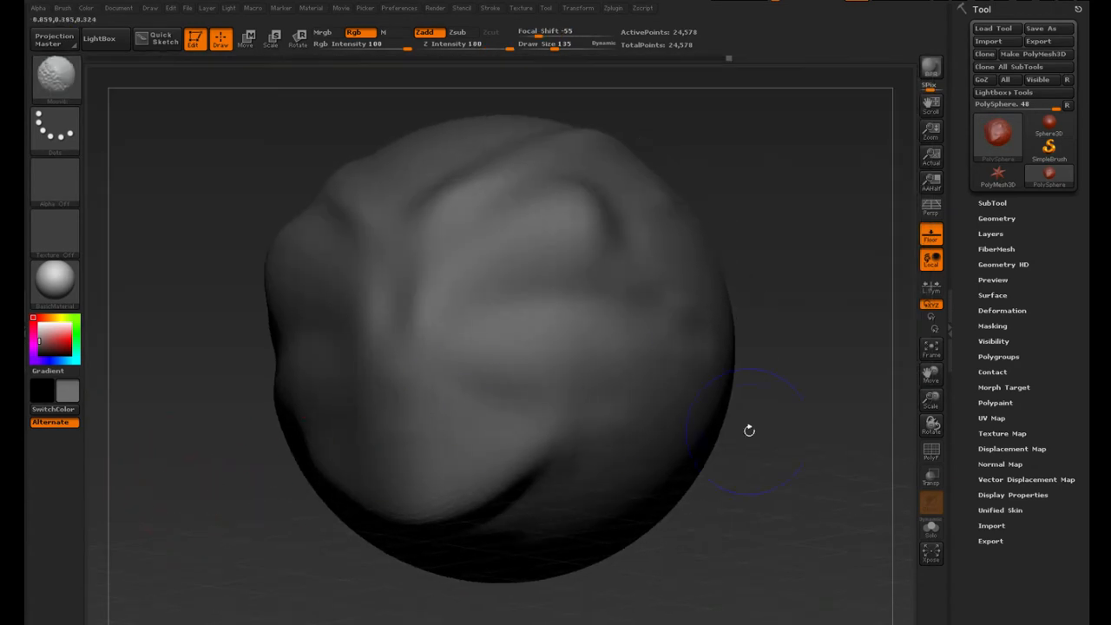
mouse_move(749, 431)
left_mouse_down("shift")
mouse_move(779, 434)
mouse_move(786, 466)
left_mouse_up("shift")
left_click_drag(931, 397, 926, 399)
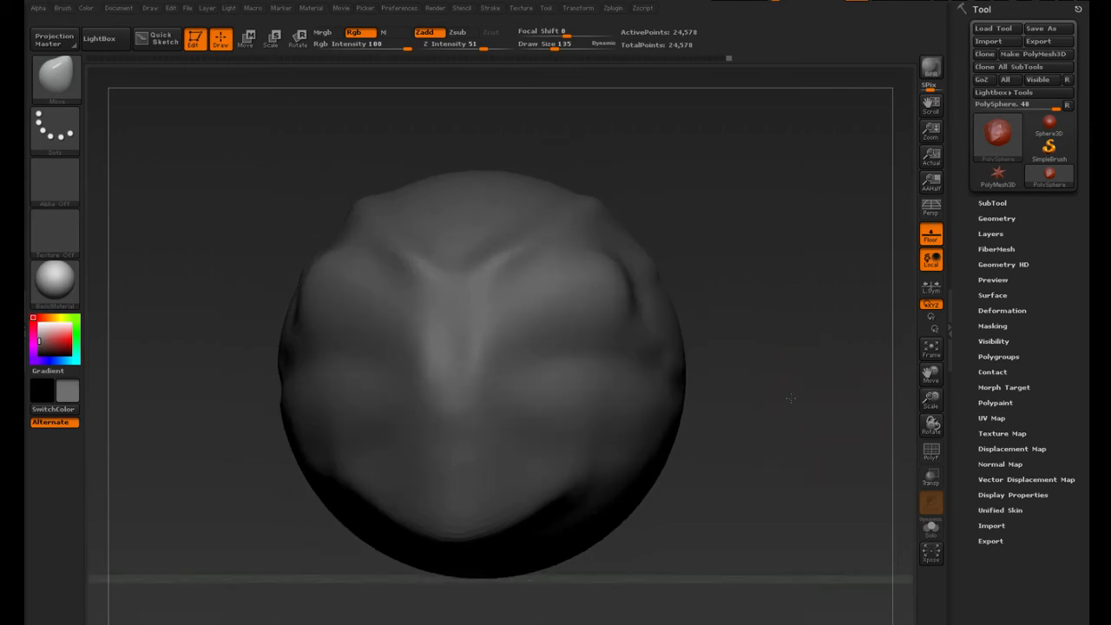
left_click_drag(828, 417, 764, 417)
left_click_drag(463, 355, 513, 348)
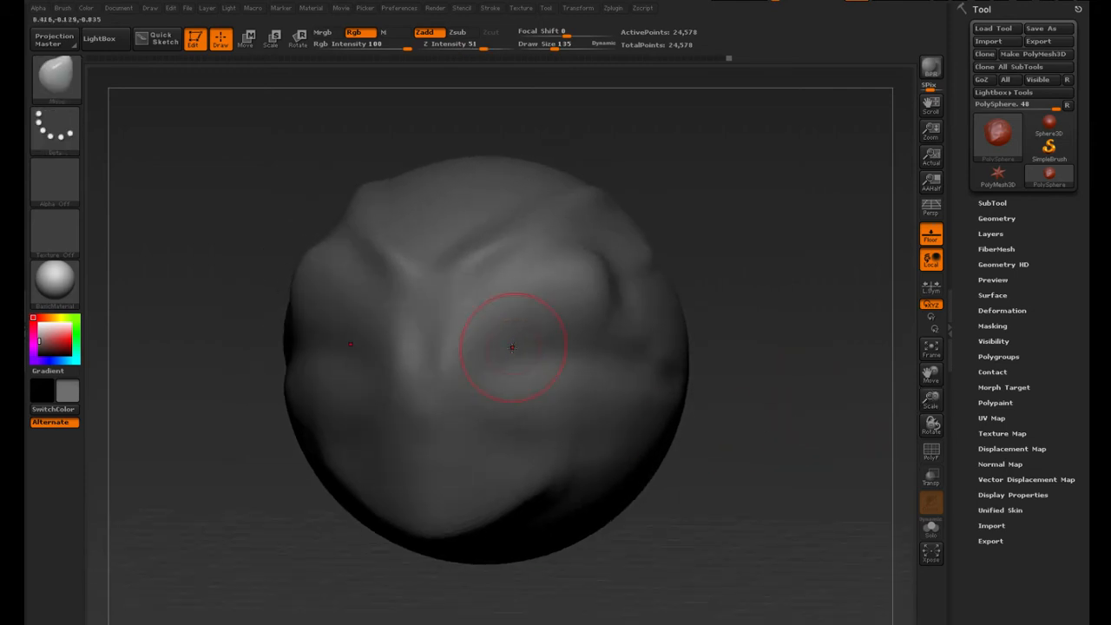
Reshape the eye sockets, nose sides and brow corners with the Move brush, then smooth beside the outer brow
mouse_move(675, 382)
left_mouse_down()
mouse_move(497, 360)
mouse_move(533, 366)
mouse_move(511, 390)
left_mouse_up()
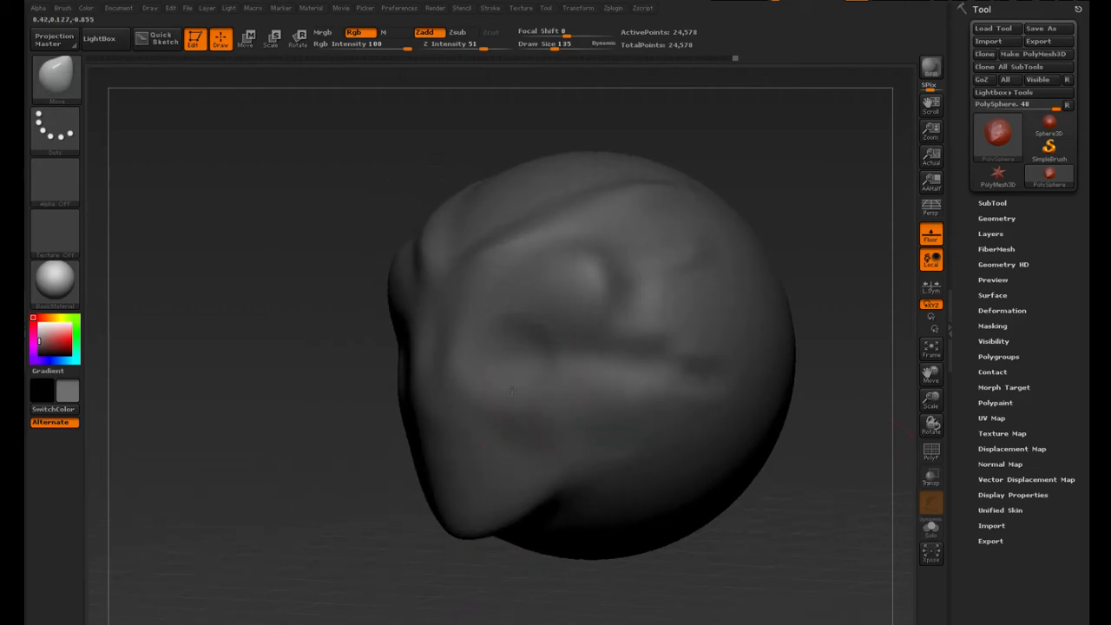
left_click_drag(434, 380, 517, 352)
left_click_drag(778, 372, 512, 365)
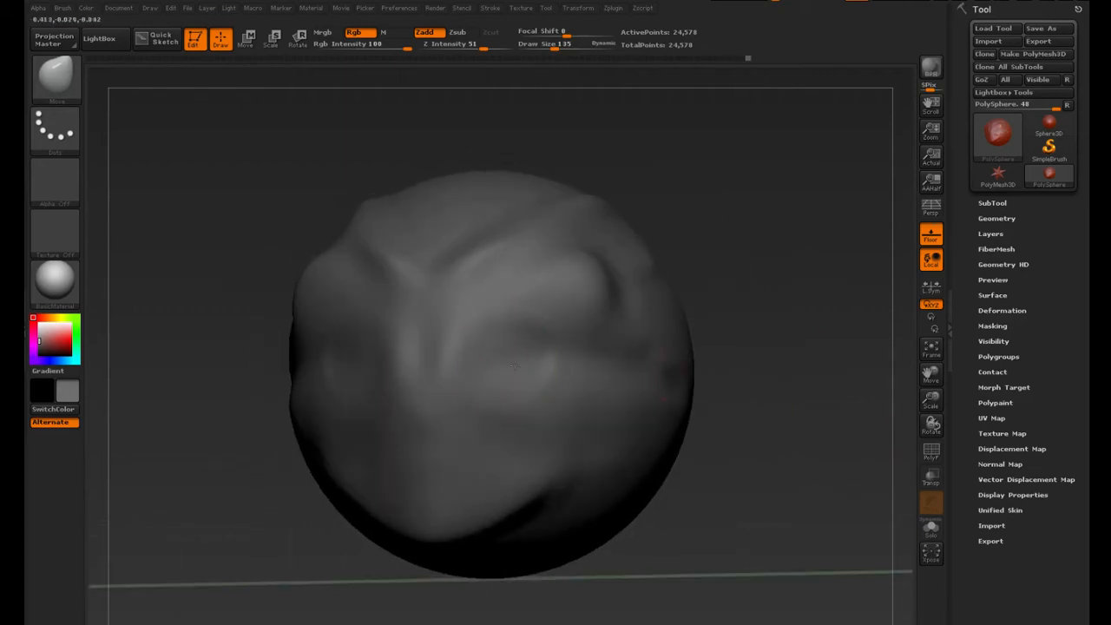
left_click_drag(578, 347, 515, 360)
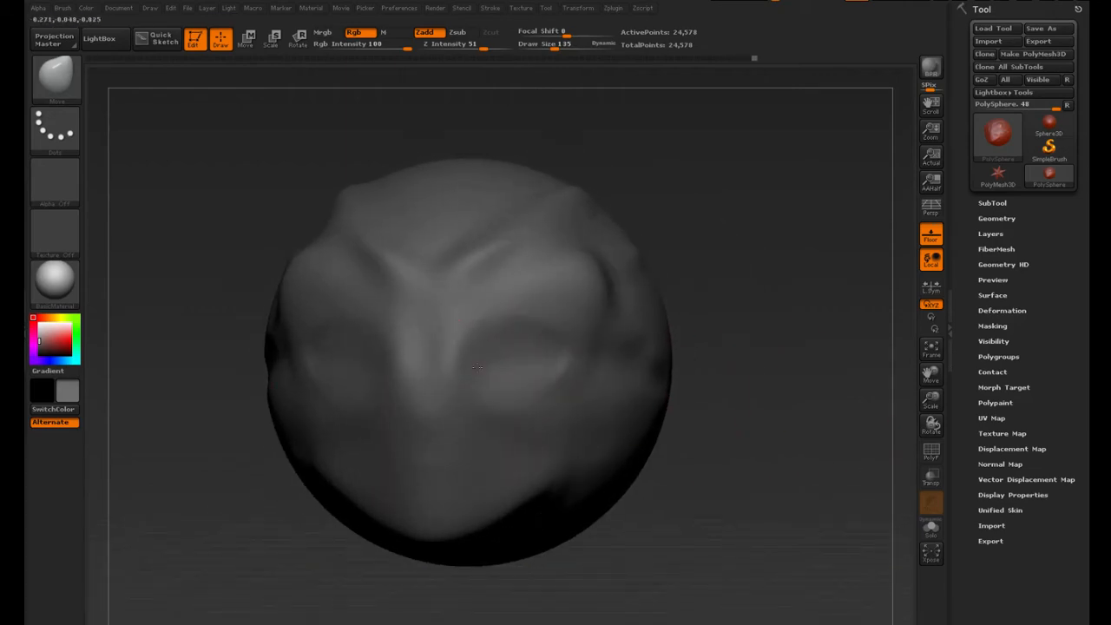
mouse_move(462, 398)
left_mouse_down()
mouse_move(449, 395)
mouse_move(435, 426)
mouse_move(444, 404)
left_mouse_up()
left_click_drag(496, 320, 494, 310)
left_click_drag(595, 268, 608, 257)
left_click_drag(700, 296, 696, 317)
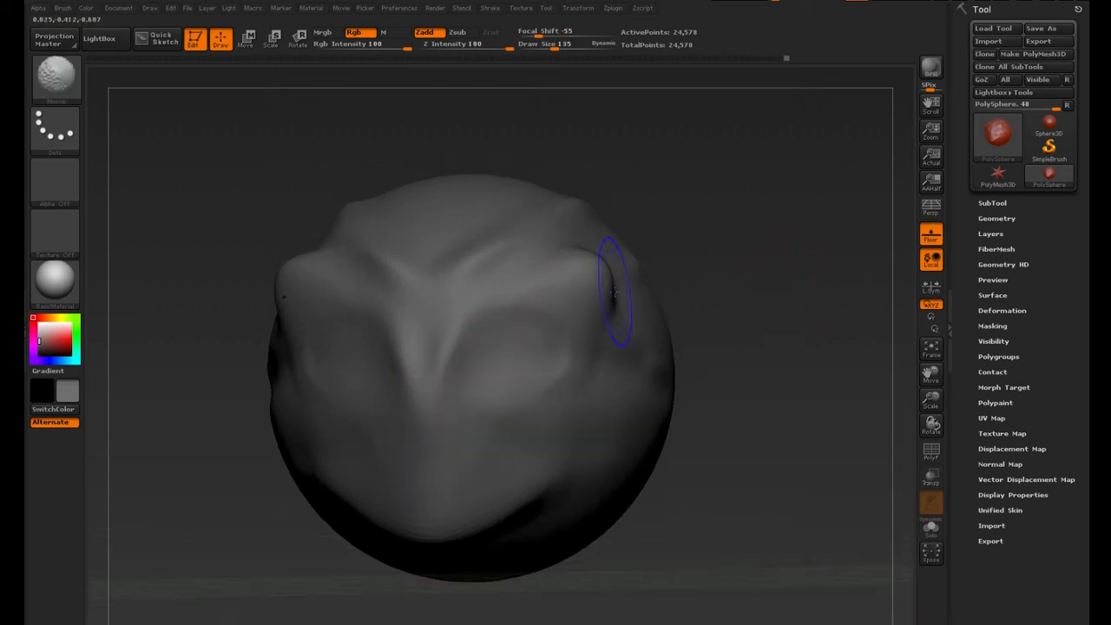
left_click_drag(617, 293, 613, 271, "shift")
left_click_drag(709, 285, 599, 274)
Build up the brow, nose bridge and mouth area using the Clay brush at a draw size of 43
left_click(56, 78)
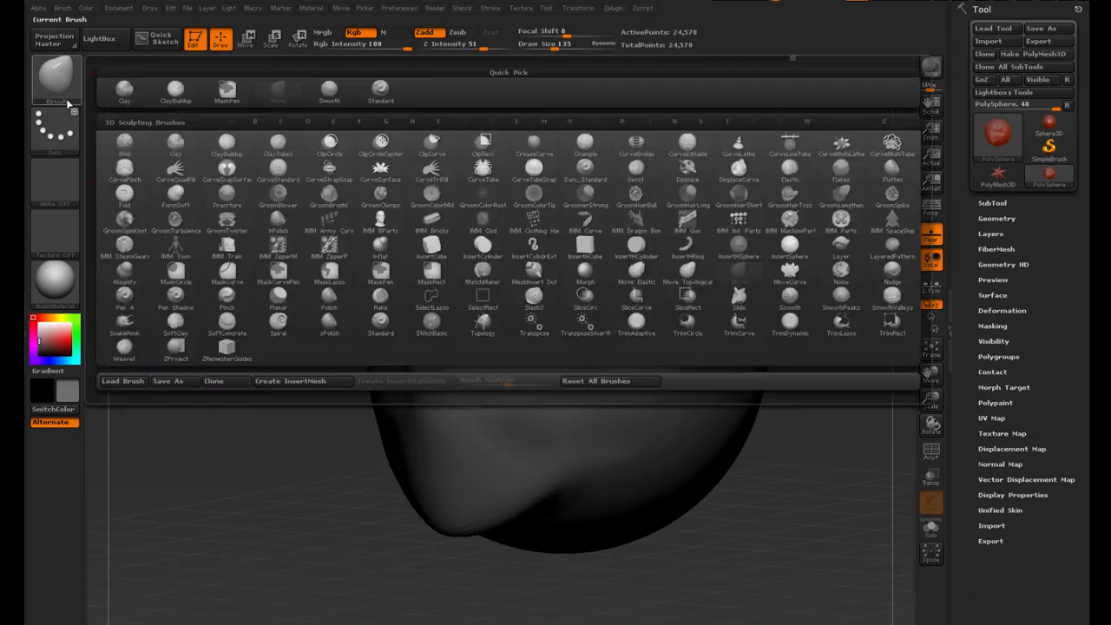
left_click(185, 157)
left_click_drag(186, 156, 465, 350, "shift")
left_click_drag(894, 399, 796, 393, "alt")
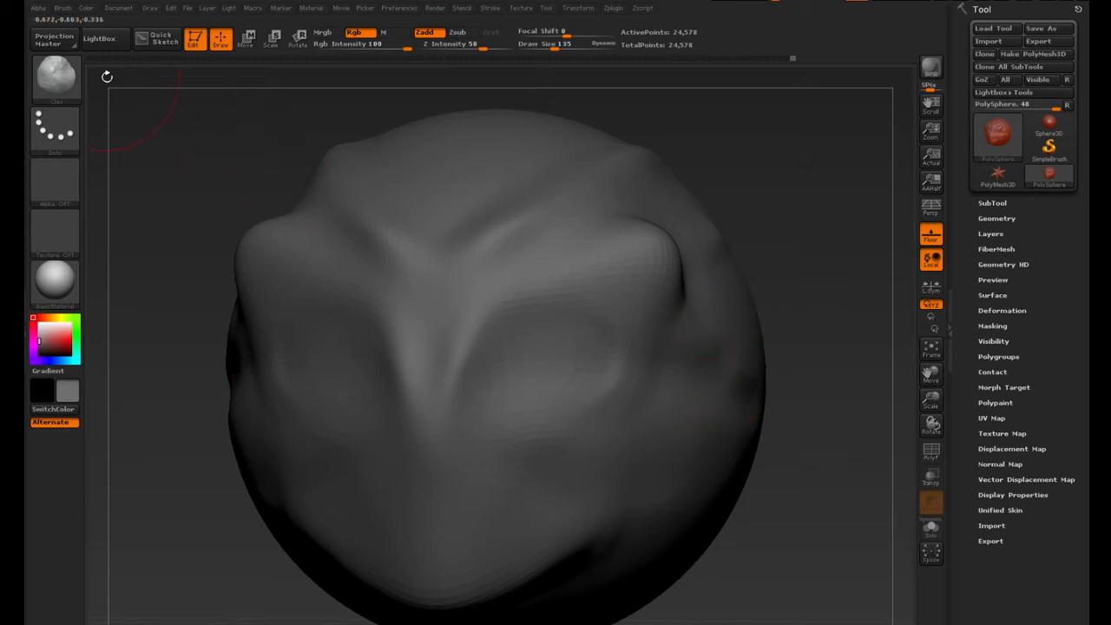
left_click(56, 78)
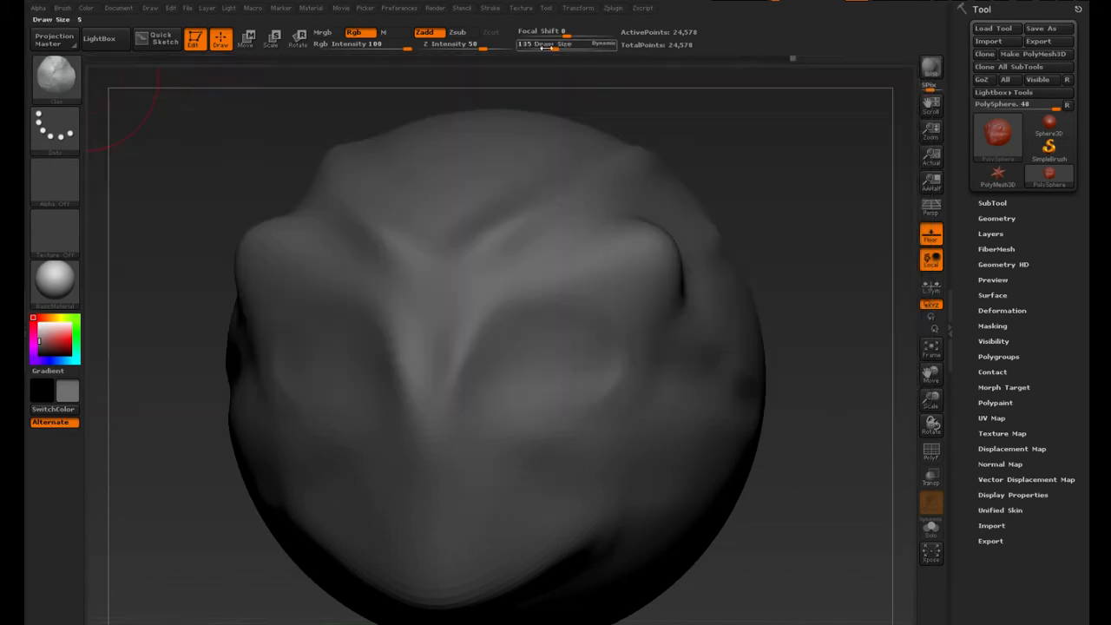
left_click_drag(545, 48, 548, 42)
mouse_move(540, 262)
left_mouse_down()
mouse_move(467, 300)
mouse_move(464, 282)
mouse_move(453, 408)
left_mouse_up()
left_click_drag(489, 243, 438, 443)
mouse_move(457, 257)
left_mouse_down()
mouse_move(478, 510)
mouse_move(392, 506)
mouse_move(521, 477)
mouse_move(469, 487)
left_mouse_up()
mouse_move(508, 508)
right_mouse_down()
mouse_move(488, 473)
mouse_move(343, 481)
right_mouse_up()
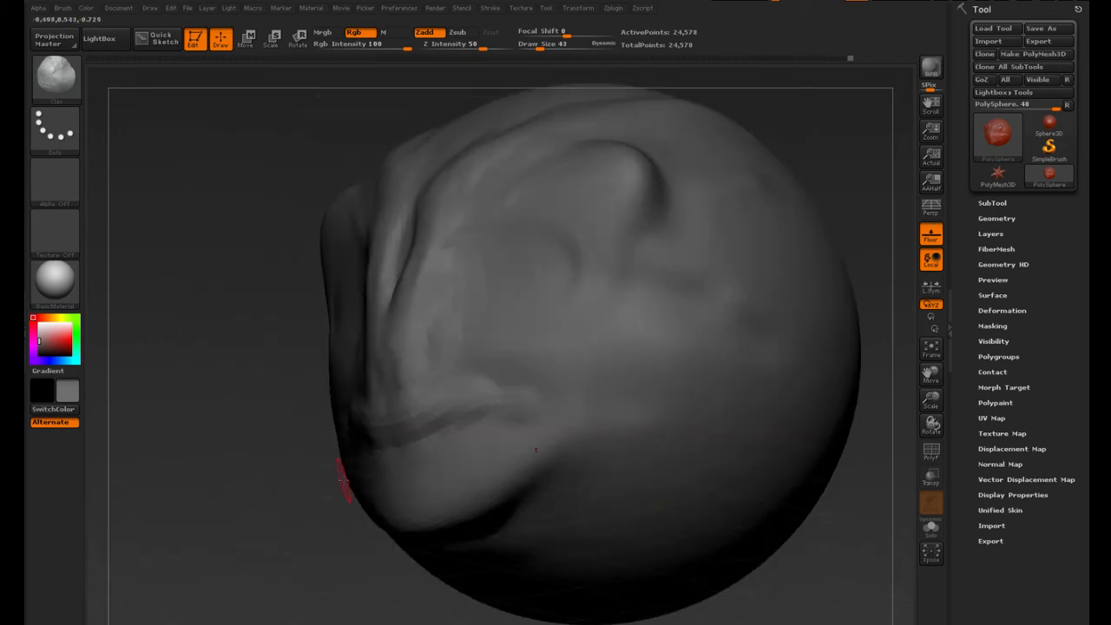
Build up the lips and chin with Clay strokes, smooth the mouth area, and carve a crease across each cheek
mouse_move(271, 486)
left_mouse_down()
mouse_move(483, 459)
mouse_move(434, 460)
left_mouse_up()
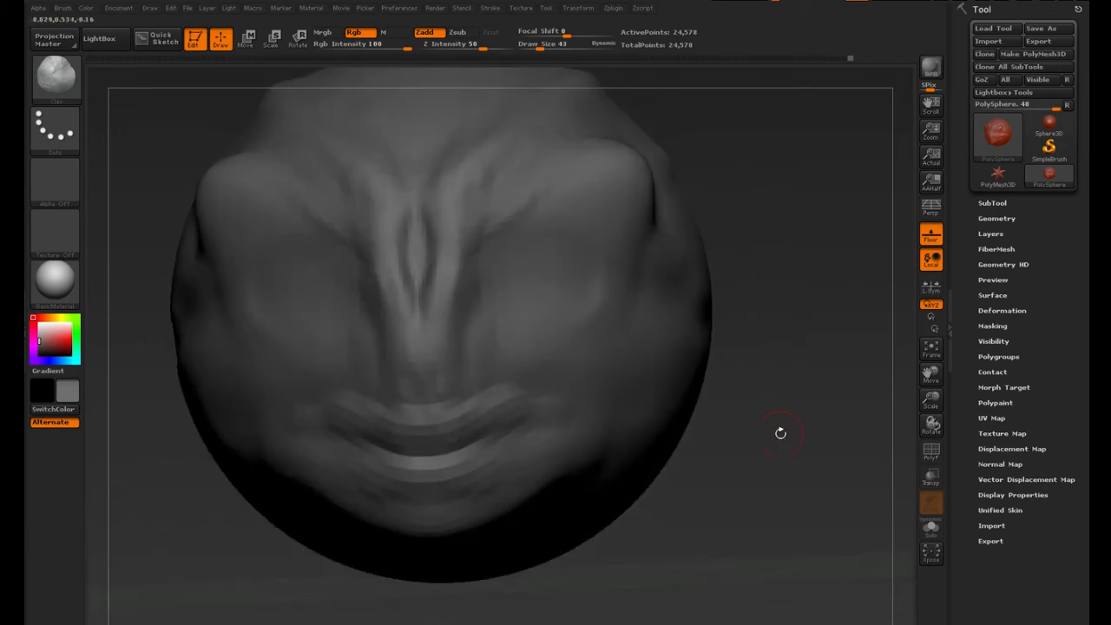
left_click_drag(780, 433, 565, 429)
mouse_move(391, 460)
left_mouse_down()
mouse_move(568, 450)
mouse_move(465, 447)
mouse_move(441, 498)
left_mouse_up()
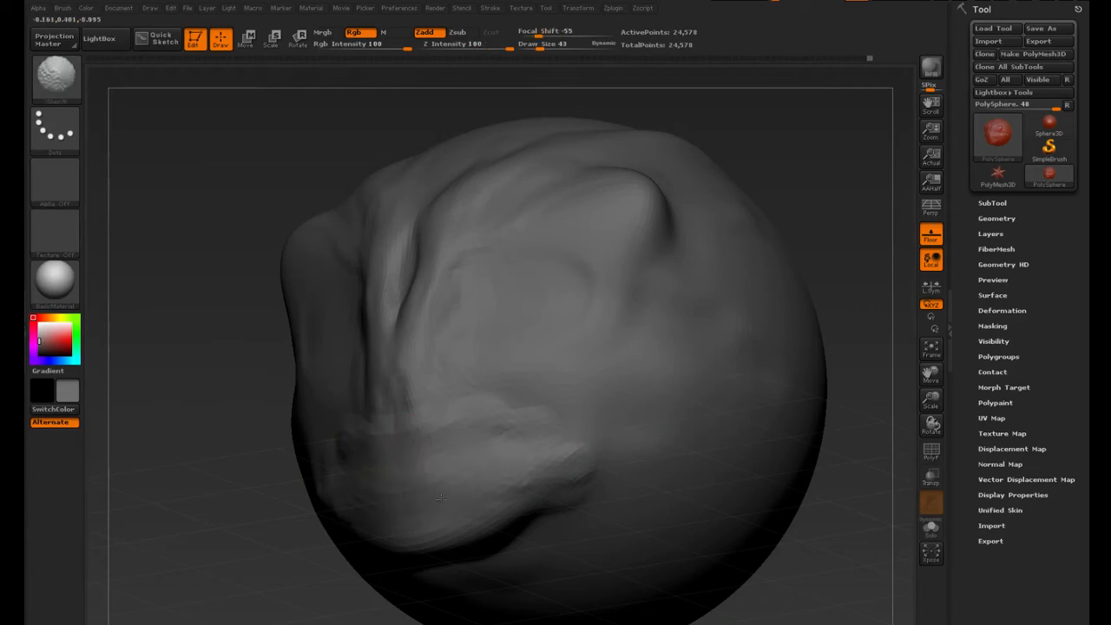
right_click_drag(441, 498, 666, 489)
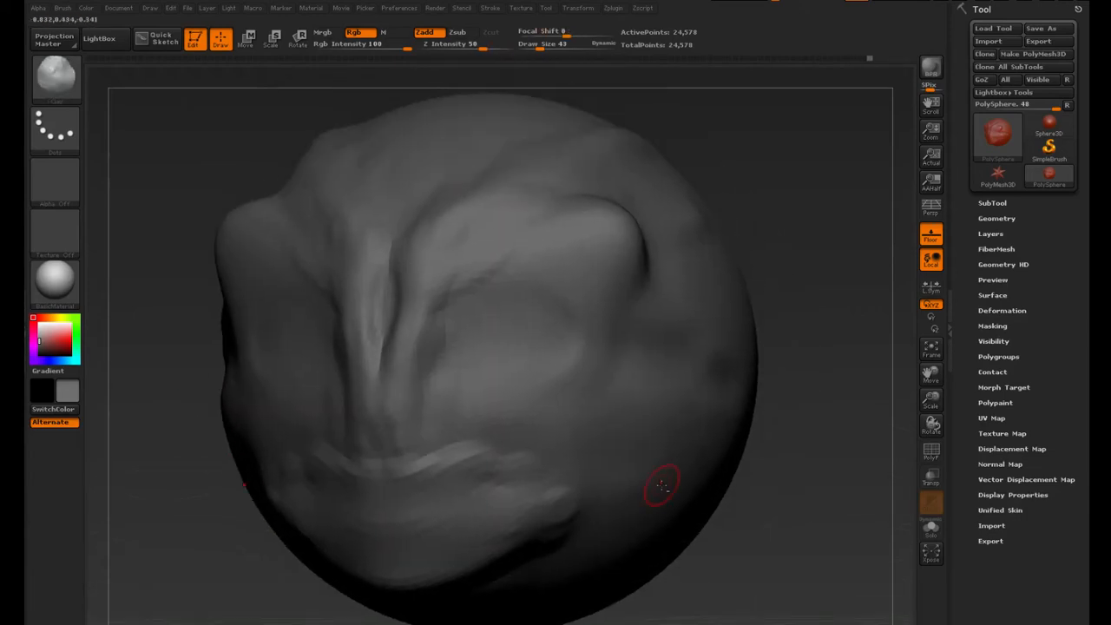
mouse_move(485, 460)
left_mouse_down()
mouse_move(570, 460)
mouse_move(509, 446)
mouse_move(561, 434)
left_mouse_up()
left_click_drag(803, 442, 595, 434)
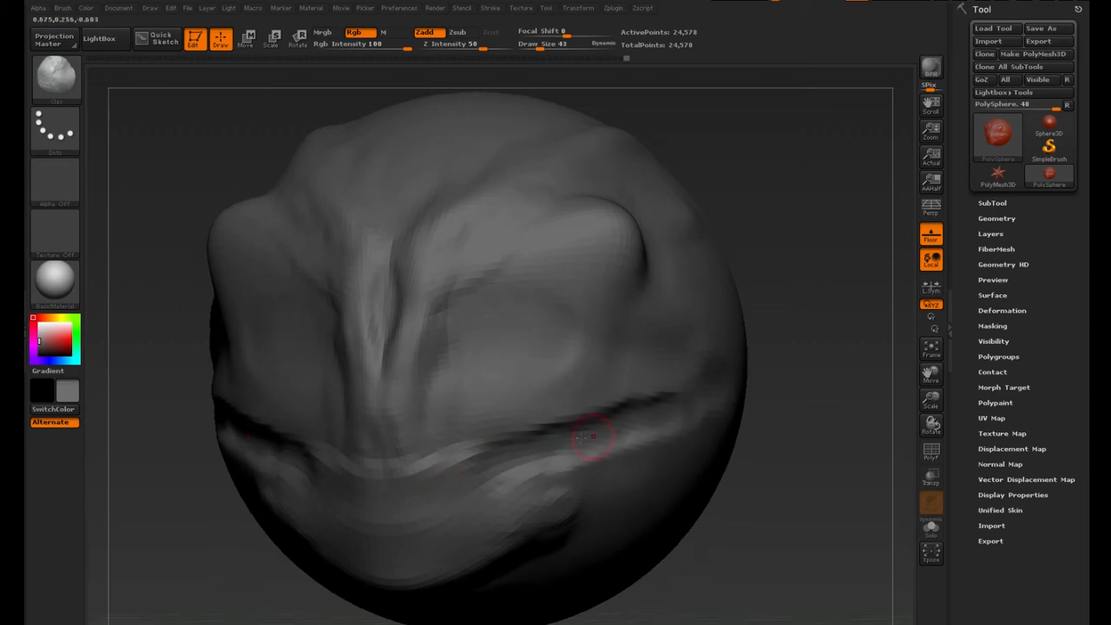
key("shift")
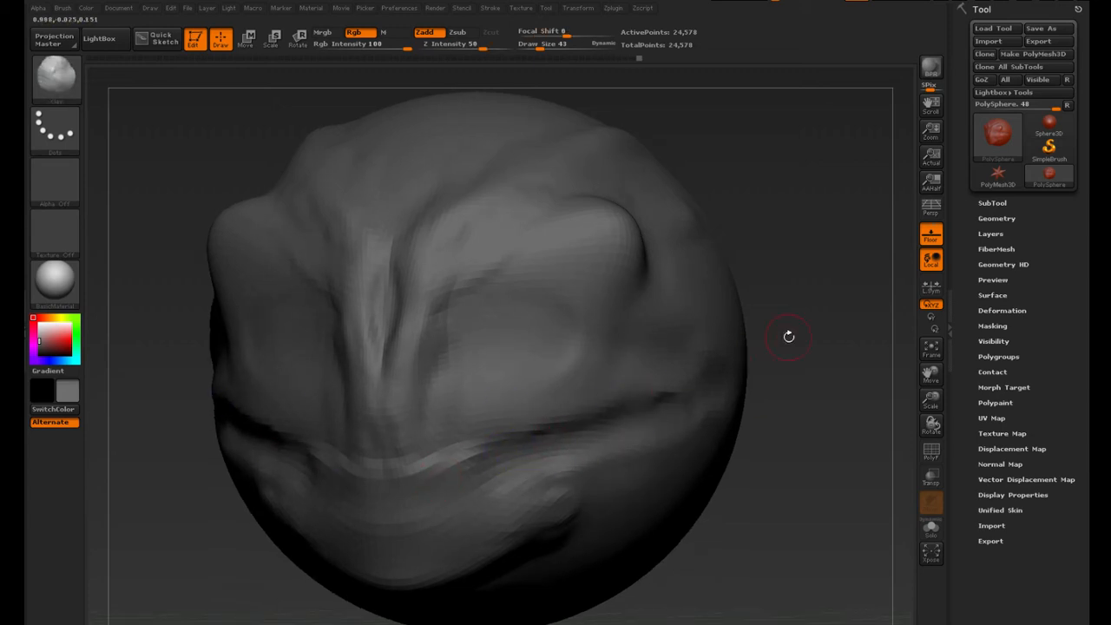
Smooth the nose bridge and the inner brow area above the eye sockets
left_click_drag(789, 337, 773, 382)
mouse_move(396, 391)
left_mouse_down("shift")
mouse_move(411, 365)
mouse_move(515, 308)
mouse_move(433, 328)
mouse_move(467, 315)
left_mouse_up("shift")
mouse_move(384, 335)
left_mouse_down("shift")
mouse_move(374, 418)
mouse_move(391, 378)
left_mouse_up("shift")
left_click_drag(432, 326, 493, 330, "shift")
left_click_drag(408, 369, 472, 328, "shift")
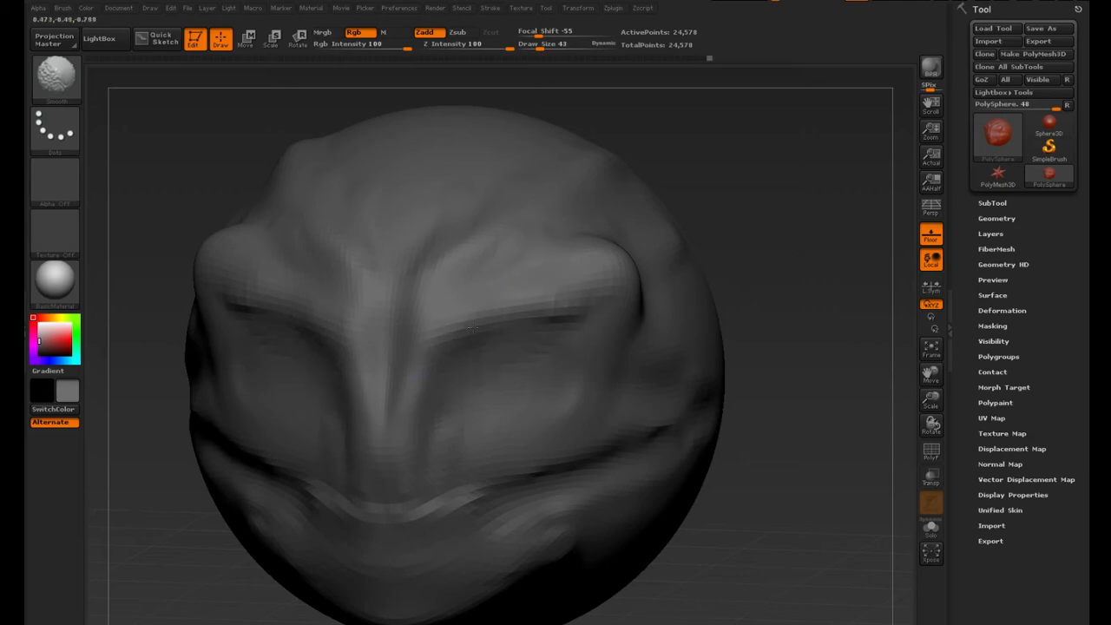
Shape the outer eye corners and upper cheeks, and smooth the lower edge of the brow
mouse_move(426, 286)
left_mouse_down("shift")
mouse_move(603, 391)
mouse_move(668, 323)
left_mouse_up("shift")
mouse_move(644, 401)
left_mouse_down()
mouse_move(683, 335)
mouse_move(647, 384)
left_mouse_up()
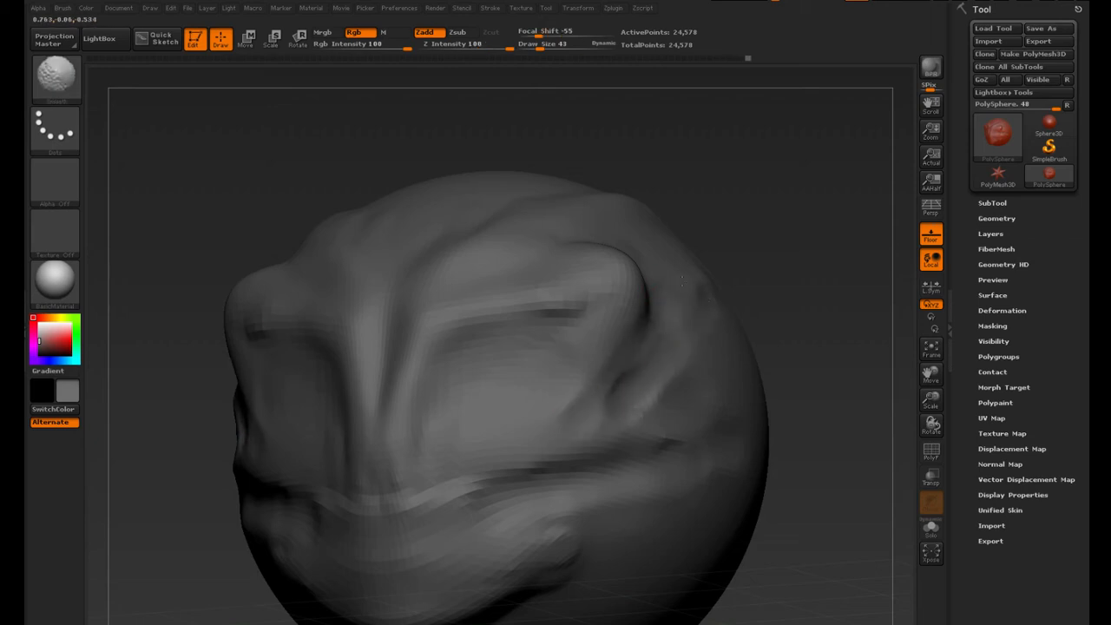
left_click_drag(456, 323, 599, 314, "shift")
left_click_drag(806, 302, 785, 341)
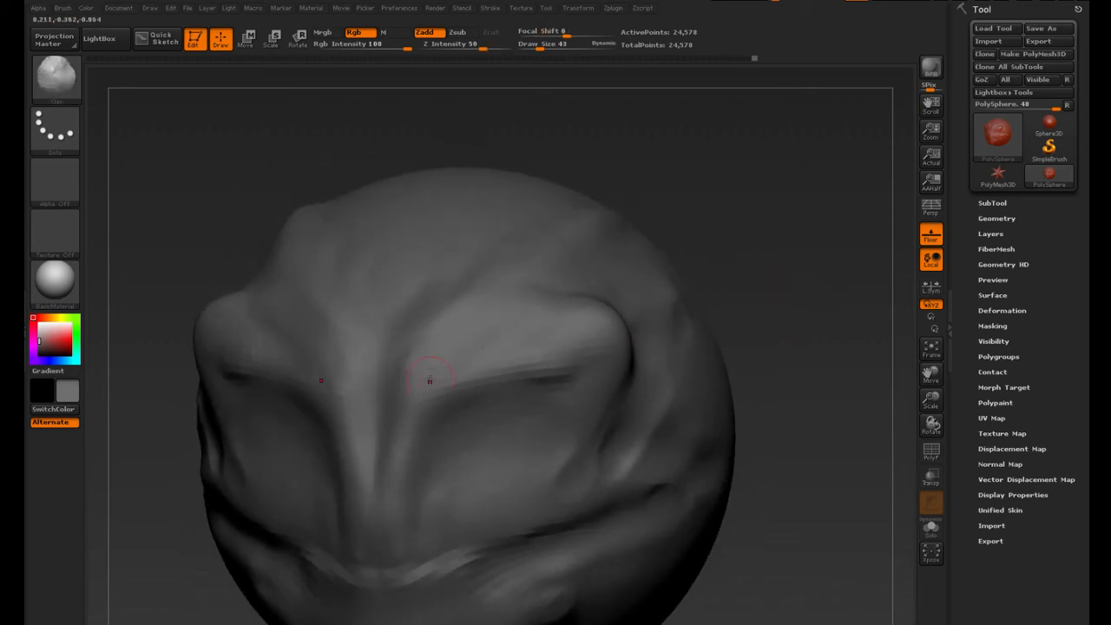
Add Clay strokes along the brow ridge and smooth them into the forehead and nose bridge
mouse_move(429, 381)
left_mouse_down()
mouse_move(514, 355)
mouse_move(488, 364)
left_mouse_up()
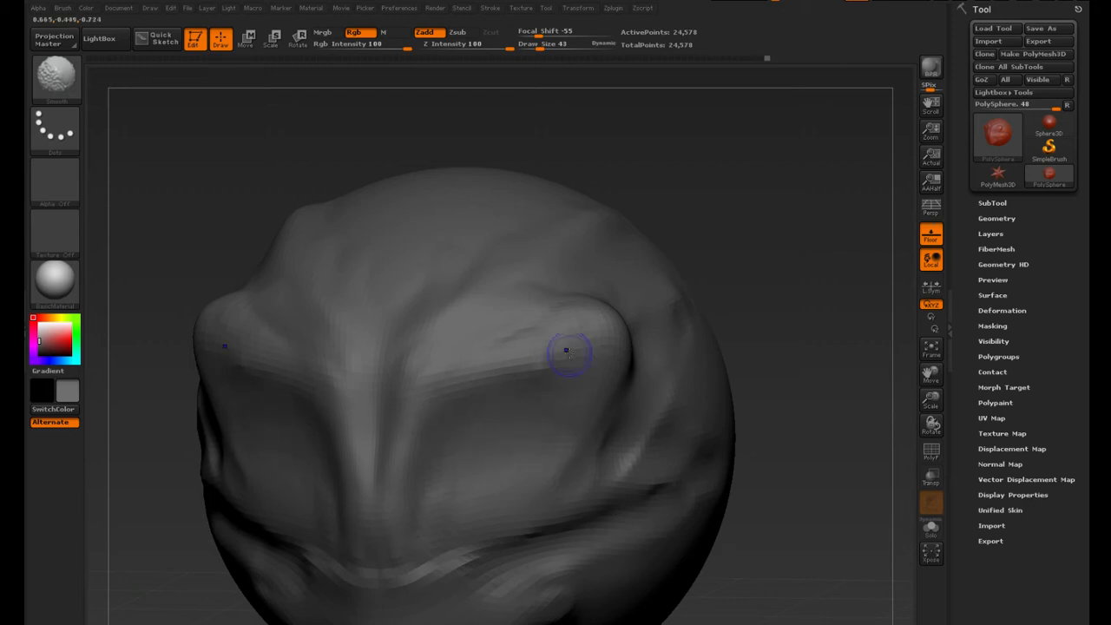
left_click_drag(568, 352, 534, 351, "shift")
left_click_drag(457, 336, 408, 377, "shift")
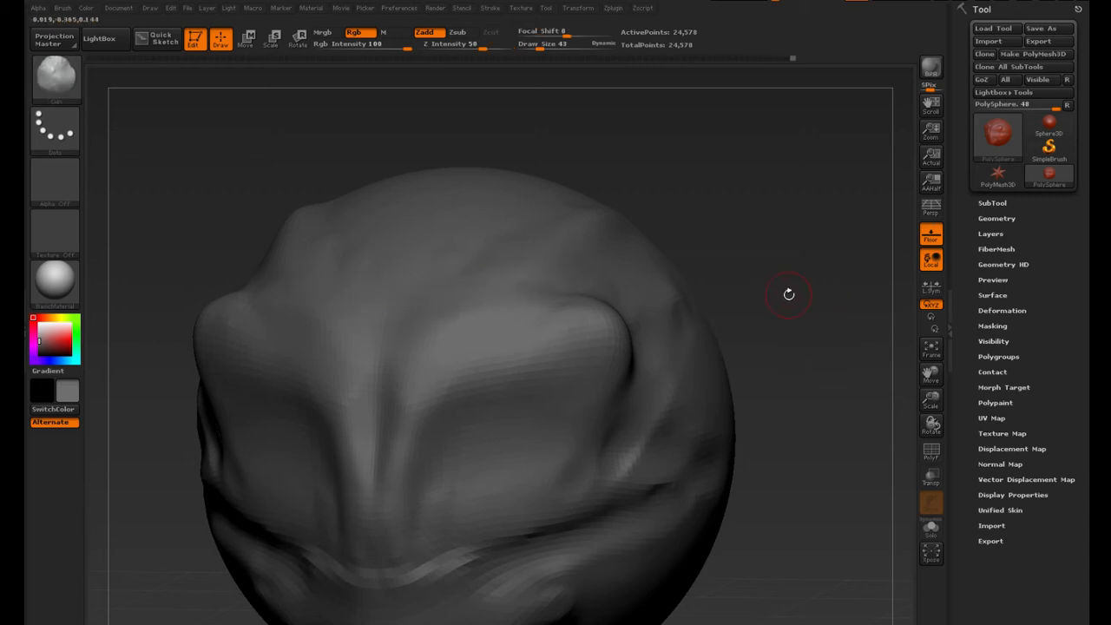
mouse_move(789, 294)
left_mouse_down()
mouse_move(776, 430)
mouse_move(778, 285)
mouse_move(738, 288)
left_mouse_up()
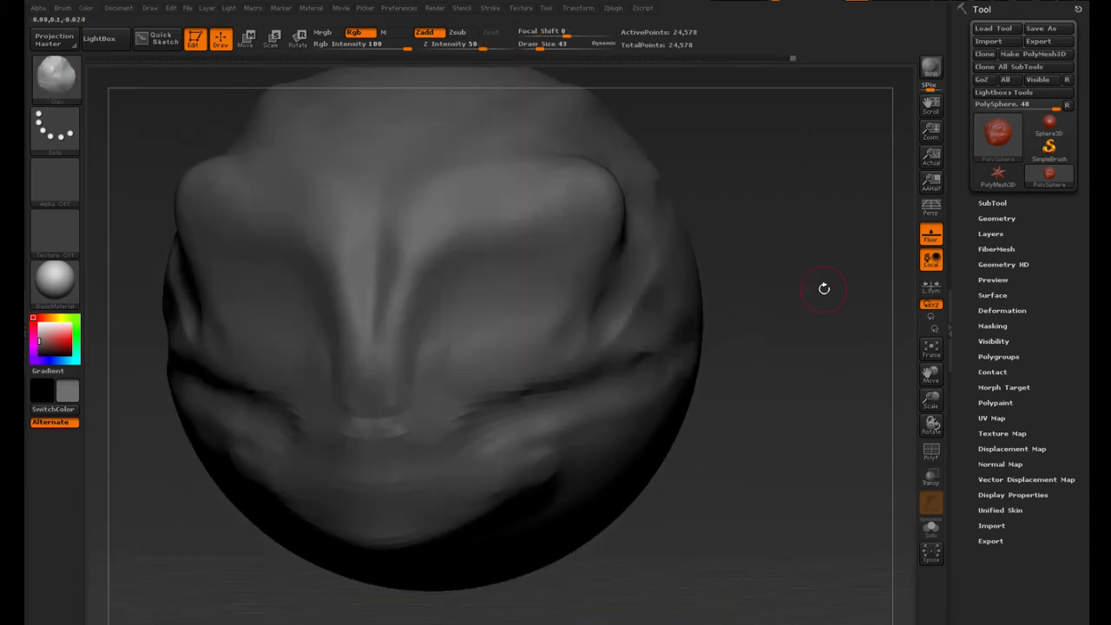
left_click_drag(824, 288, 821, 344, "alt")
Select the ClayBuildup brush for sculpting the face
left_click(57, 84)
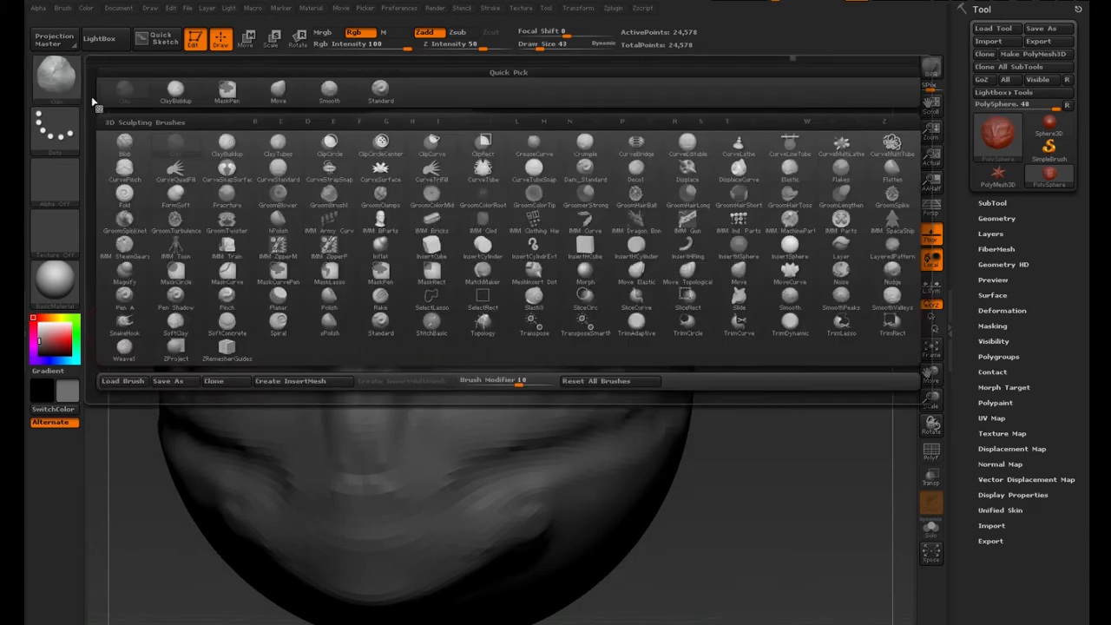
left_click(171, 101)
left_click(52, 68)
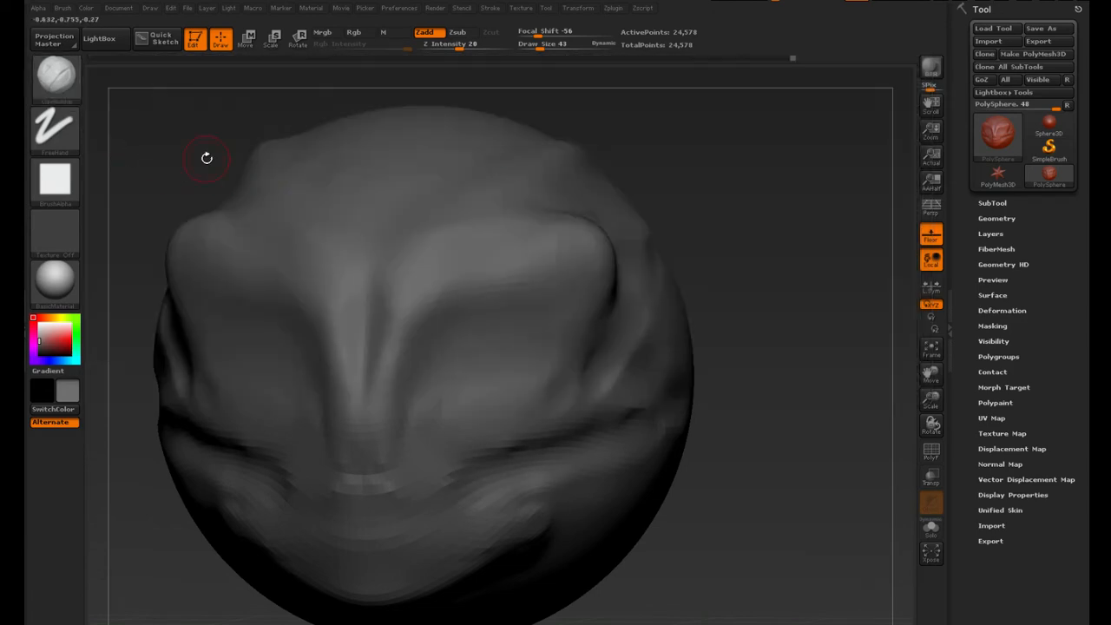
Sculpt raised brow edges and diagonal forehead ridges with the Standard brush
left_click(55, 76)
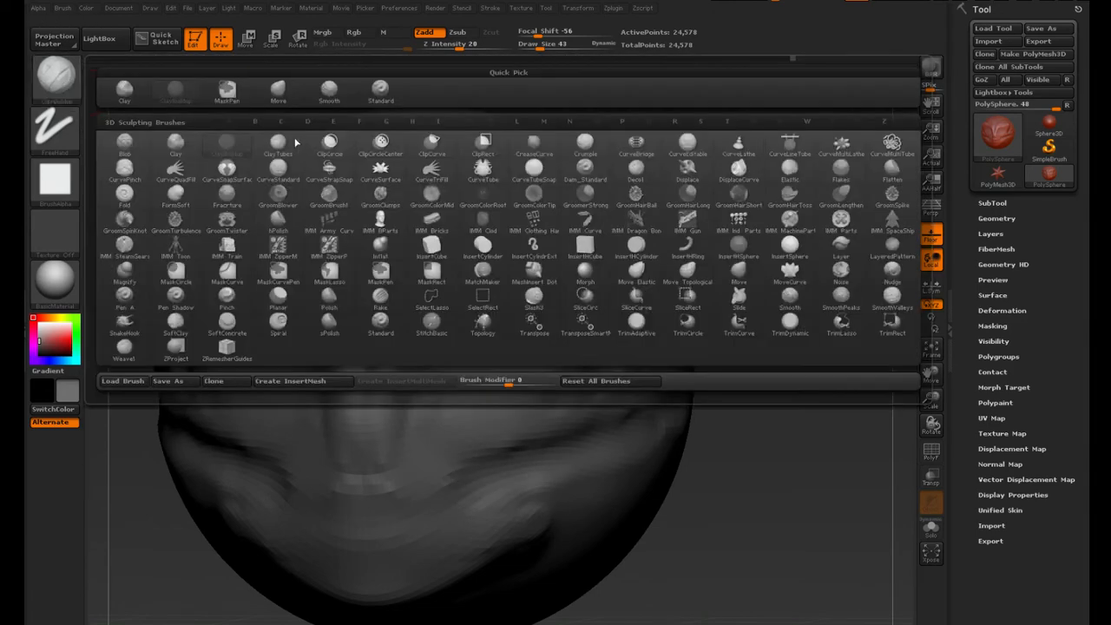
left_click(377, 98)
mouse_move(429, 306)
left_mouse_down()
mouse_move(539, 261)
mouse_move(410, 326)
left_mouse_up()
left_click_drag(413, 250, 558, 126)
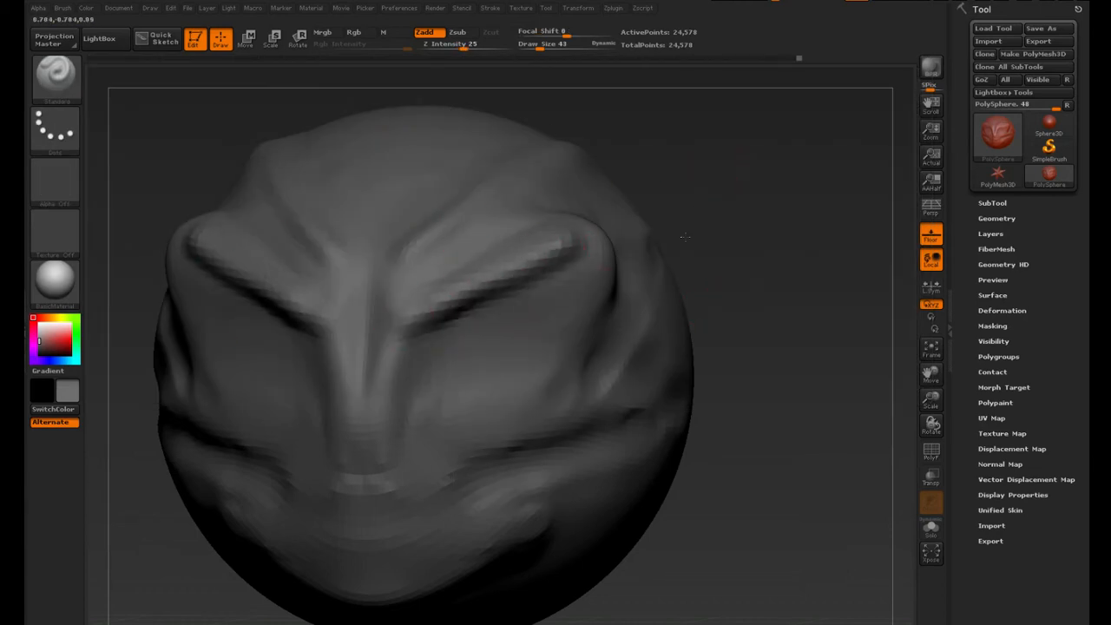
left_click_drag(685, 236, 683, 291)
left_click_drag(351, 307, 479, 179)
left_click_drag(734, 227, 743, 184)
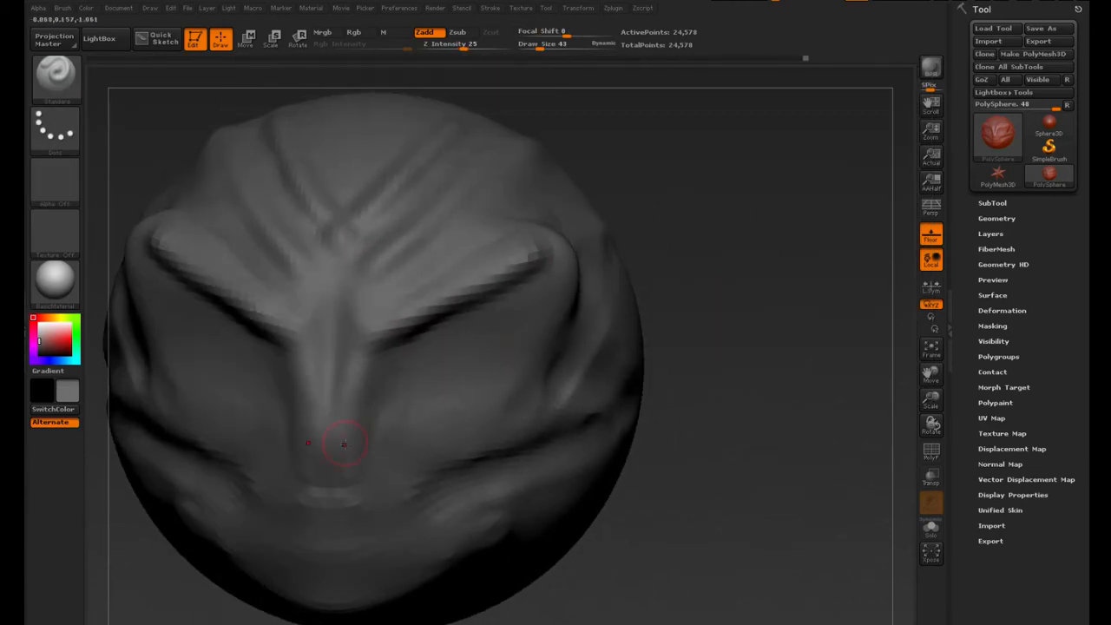
Sculpt slanted ridges from the nose sides across the eye sockets and upper cheeks with the Standard brush
left_click_drag(378, 427, 481, 332)
left_click_drag(434, 378, 545, 347)
left_click_drag(420, 439, 511, 412)
left_click_drag(457, 457, 524, 434)
mouse_move(698, 391)
left_mouse_down()
mouse_move(699, 321)
mouse_move(699, 356)
left_mouse_up()
Sculpt curved ridges around the mouth, jaw and lower cheeks with the Standard brush
mouse_move(348, 521)
left_mouse_down()
mouse_move(615, 453)
mouse_move(558, 460)
mouse_move(500, 486)
left_mouse_up()
left_click_drag(356, 549, 573, 523)
left_click_drag(769, 507, 747, 556)
left_click_drag(359, 523, 632, 418)
left_click_drag(429, 460, 613, 375)
mouse_move(431, 461)
left_mouse_down()
mouse_move(554, 425)
mouse_move(469, 458)
mouse_move(525, 445)
mouse_move(618, 378)
left_mouse_up()
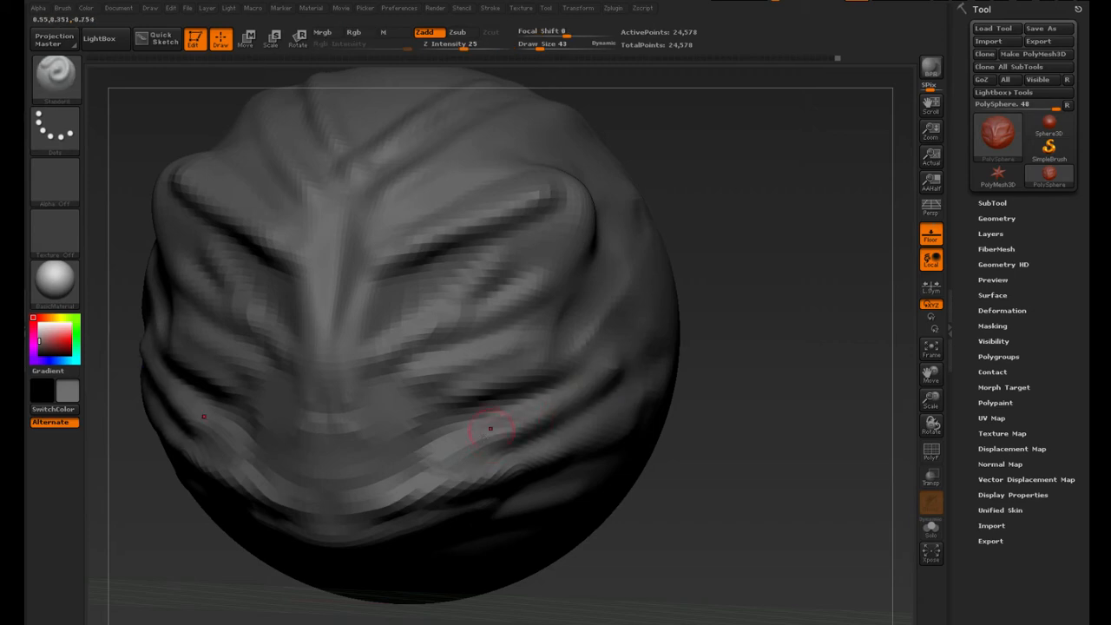
mouse_move(490, 428)
left_mouse_down()
mouse_move(619, 386)
mouse_move(560, 422)
left_mouse_up()
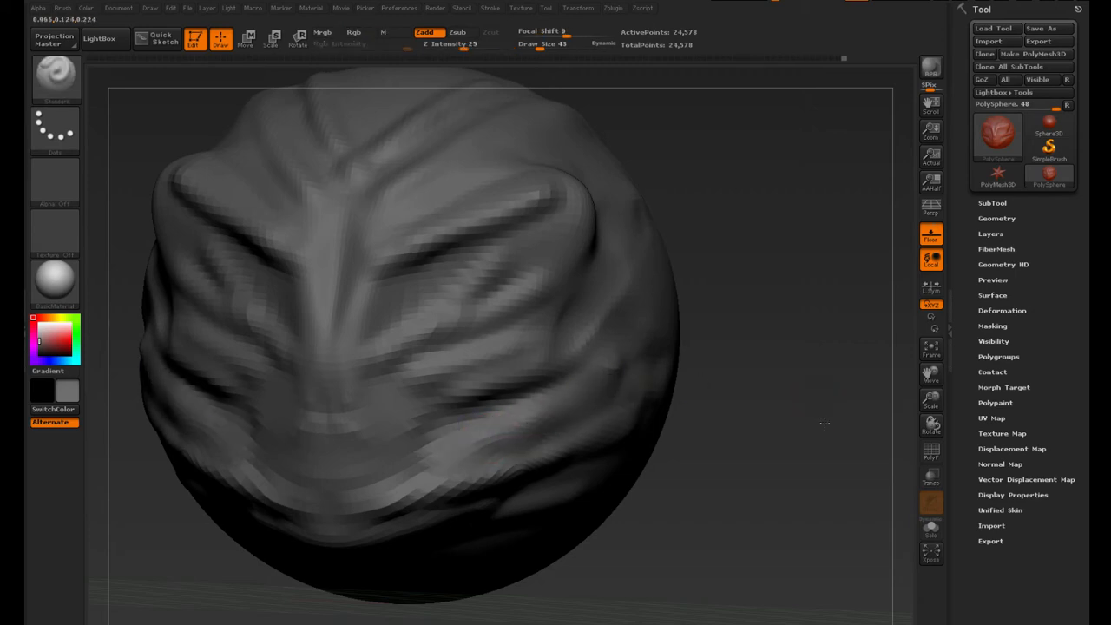
Add Standard brush strokes along the lower lip and beside the nose tip
left_click_drag(825, 423, 837, 435)
mouse_move(362, 491)
left_mouse_down()
mouse_move(443, 462)
mouse_move(505, 462)
left_mouse_up()
left_click_drag(371, 417, 451, 382)
left_click_drag(358, 387, 427, 345)
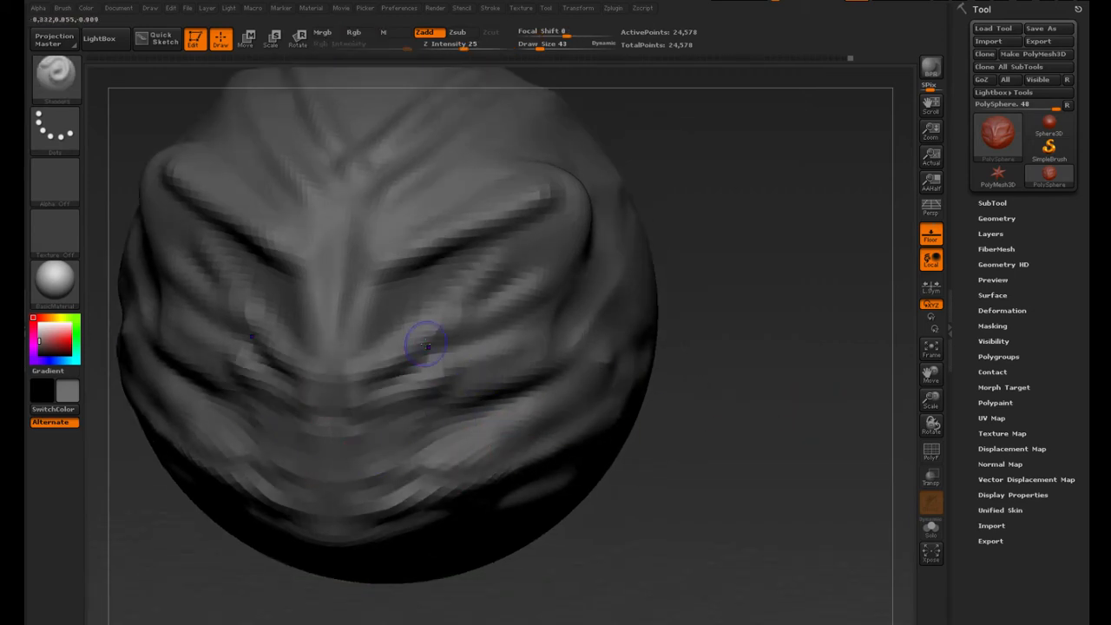
Pull the cheek inward with the Move brush at a draw size of 318, and display the tool's Geometry settings
left_click(55, 74)
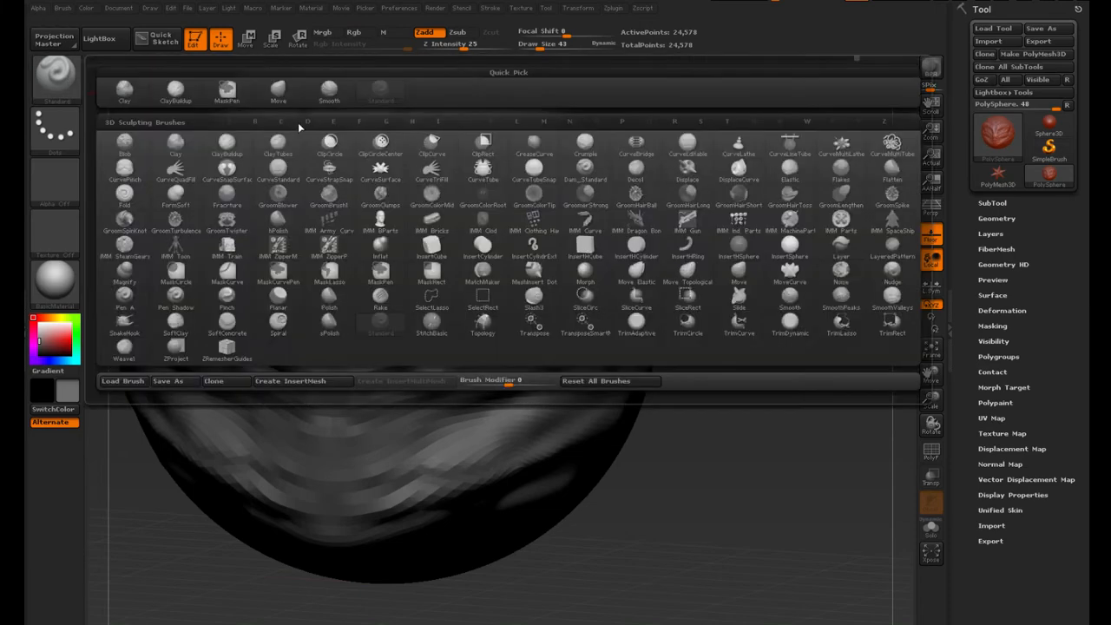
left_click(277, 90)
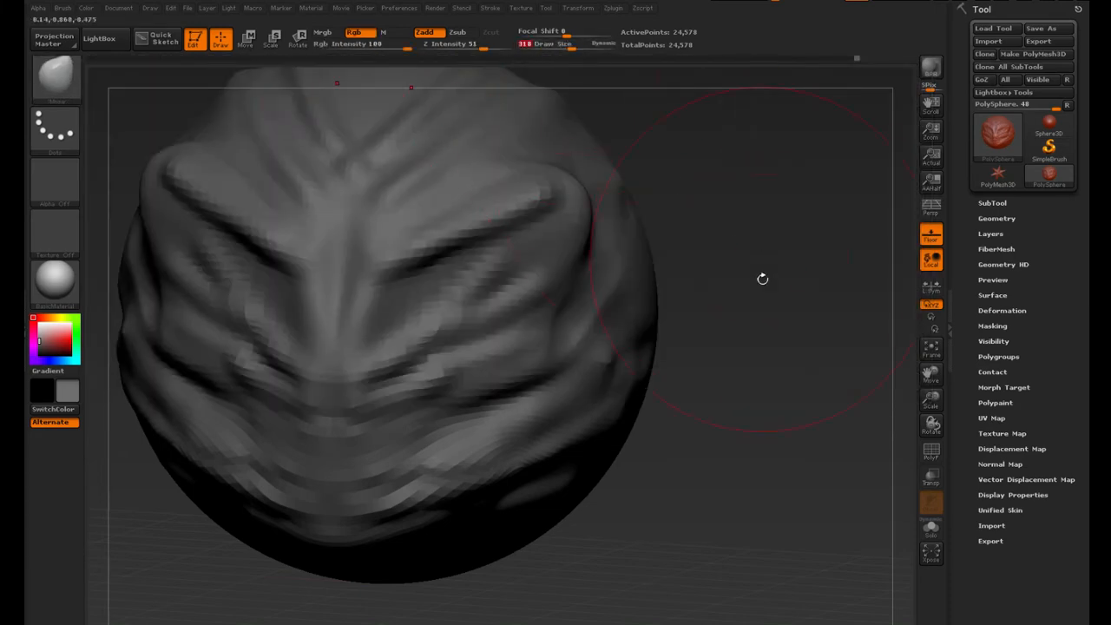
left_click_drag(568, 369, 553, 347)
left_click(994, 203)
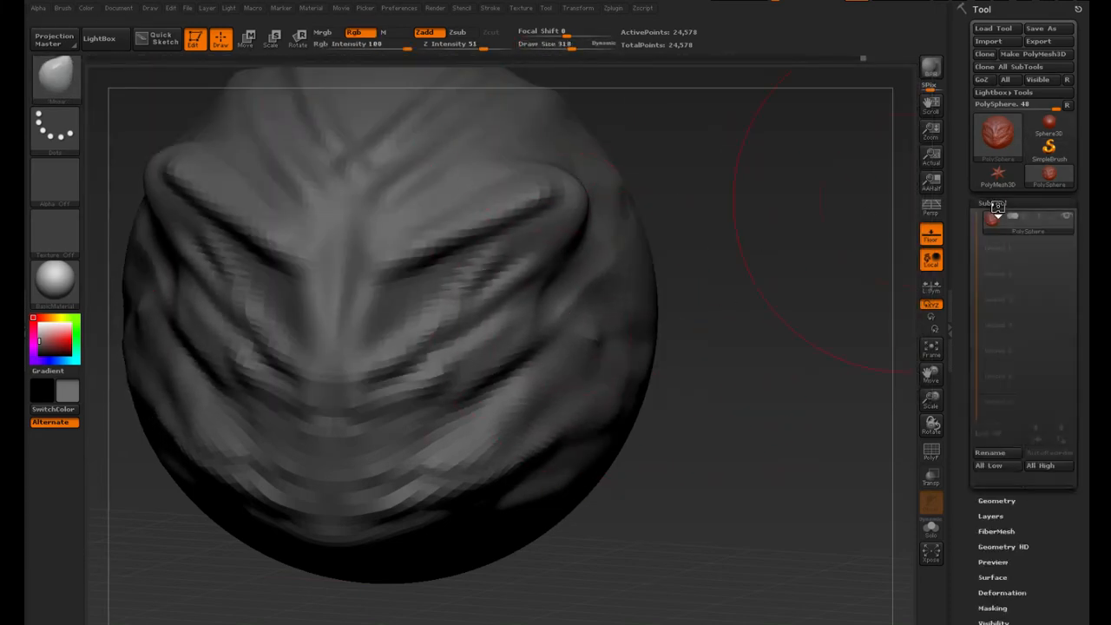
left_click(997, 615)
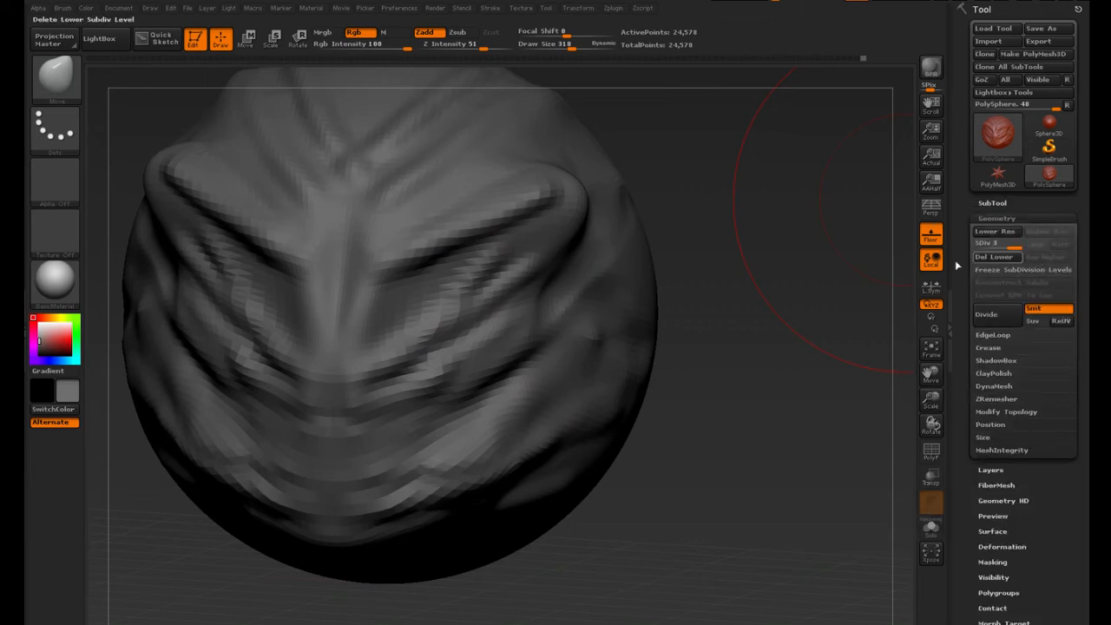
Reshape the brows, nose sides, cheeks and jaw from the front with the Move brush, and reduce its draw size to 204
mouse_move(781, 296)
left_mouse_down()
mouse_move(661, 334)
mouse_move(684, 328)
left_mouse_up()
mouse_move(546, 340)
left_mouse_down()
mouse_move(598, 293)
mouse_move(566, 315)
left_mouse_up()
left_click_drag(490, 346, 479, 309)
left_click_drag(505, 244, 520, 219)
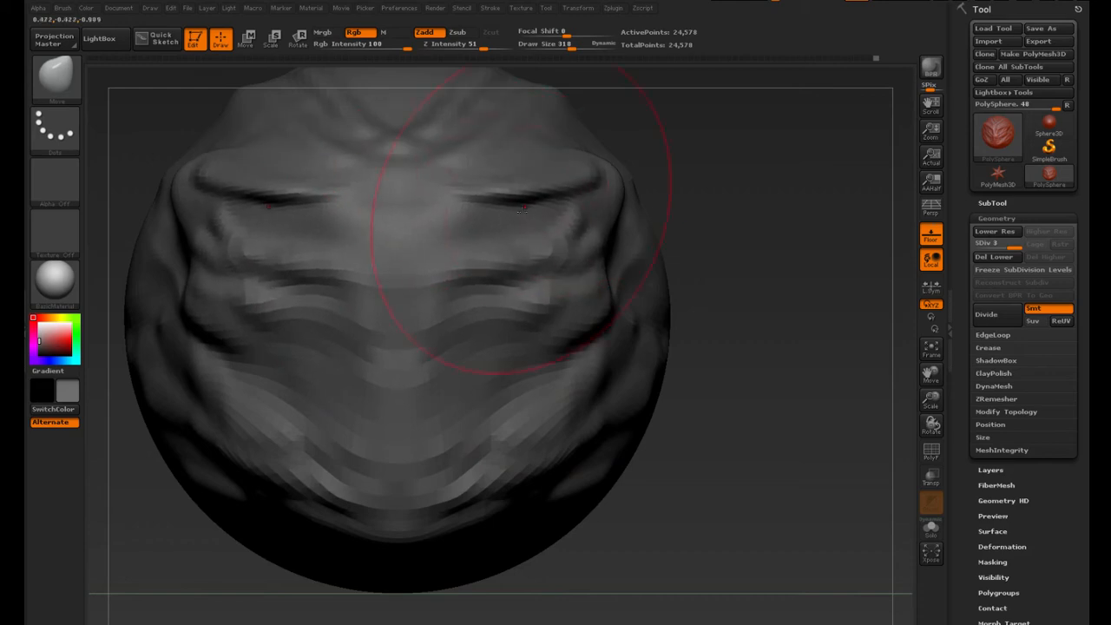
mouse_move(460, 330)
left_mouse_down()
mouse_move(441, 308)
mouse_move(442, 325)
left_mouse_up()
left_click_drag(513, 314, 531, 319)
left_click_drag(566, 354, 584, 358)
left_click_drag(510, 478, 511, 493)
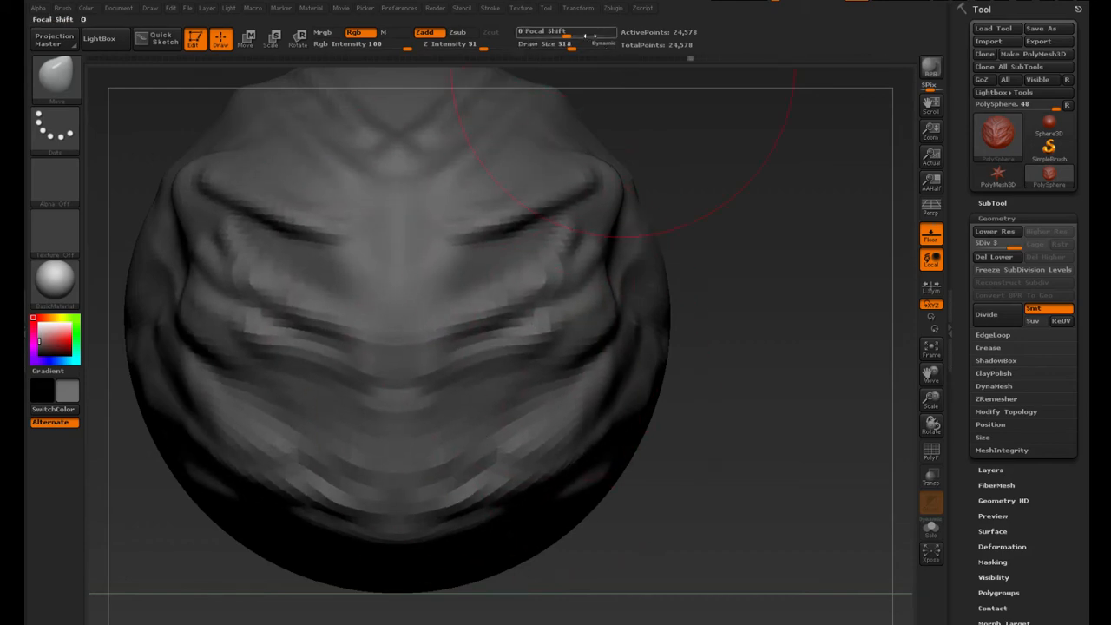
mouse_move(569, 44)
left_mouse_down()
mouse_move(553, 45)
mouse_move(563, 45)
left_mouse_up()
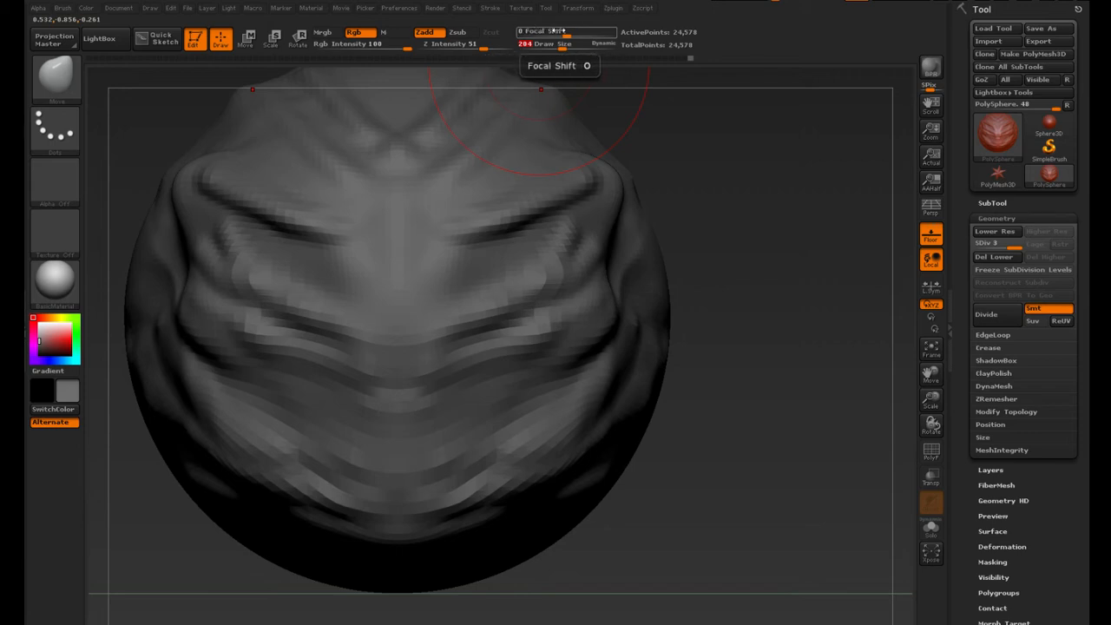
left_click_drag(702, 111, 657, 133)
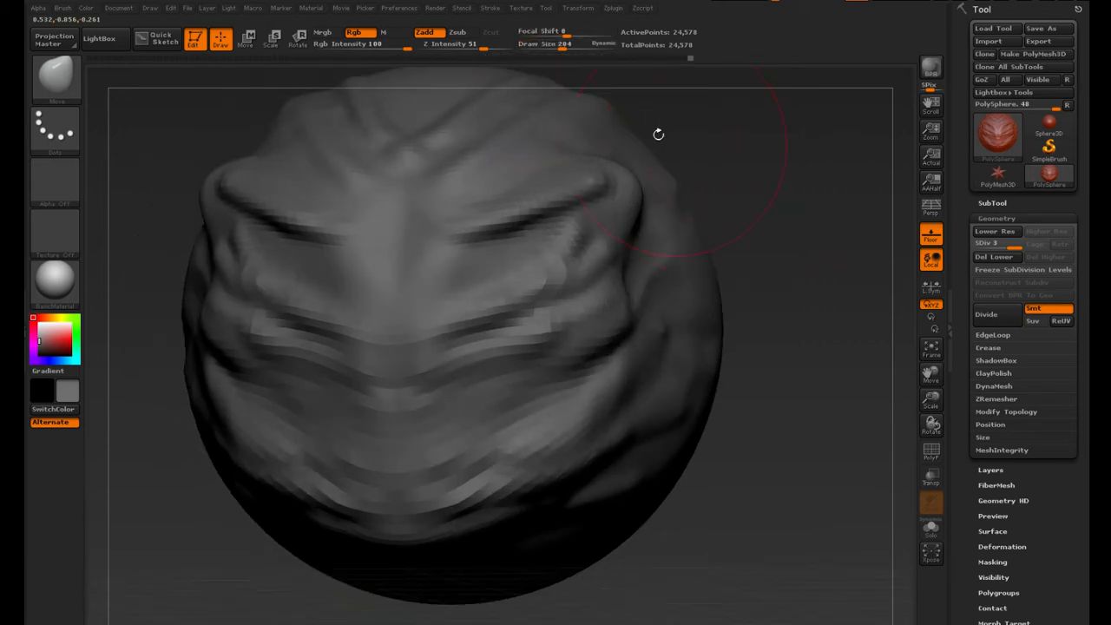
Pull the inner brow ends and outer brow tips into sharper points with the Move brush, finishing at a draw size of 130
left_click_drag(565, 49, 551, 45)
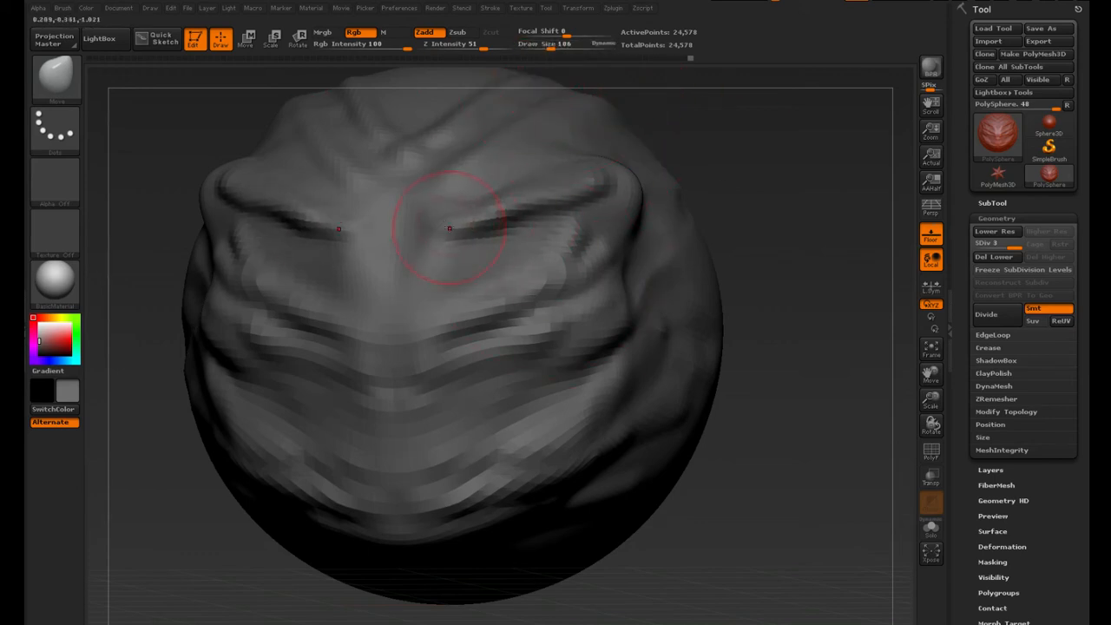
left_click_drag(443, 228, 436, 225)
left_click_drag(516, 193, 575, 194)
left_click_drag(622, 165, 632, 147)
mouse_move(551, 45)
left_mouse_down()
mouse_move(540, 43)
mouse_move(554, 43)
left_mouse_up()
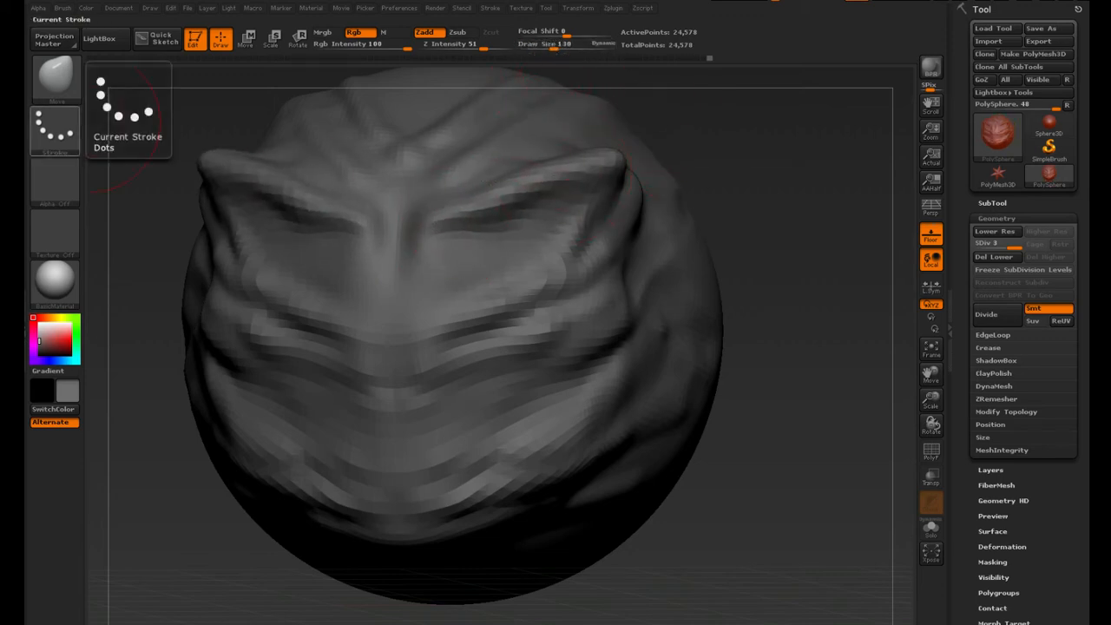
Fill out the areas below the brows and beside the nose with the Clay brush at a draw size of 97
left_click(52, 78)
left_click(174, 90)
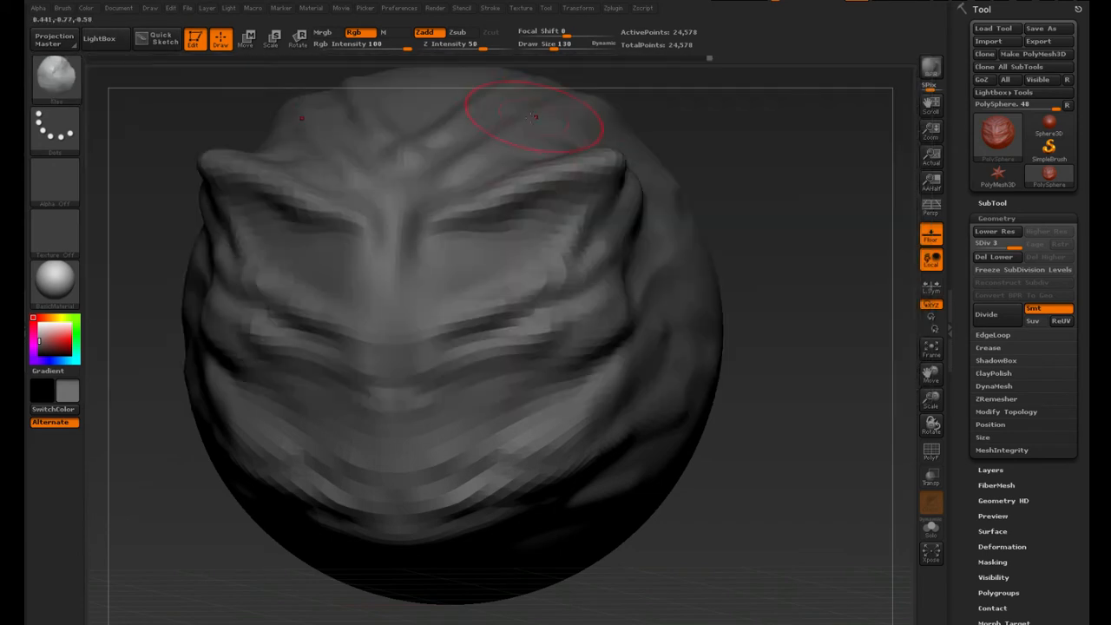
left_click_drag(564, 44, 549, 46)
left_click_drag(432, 306, 467, 275)
left_click_drag(828, 213, 845, 255)
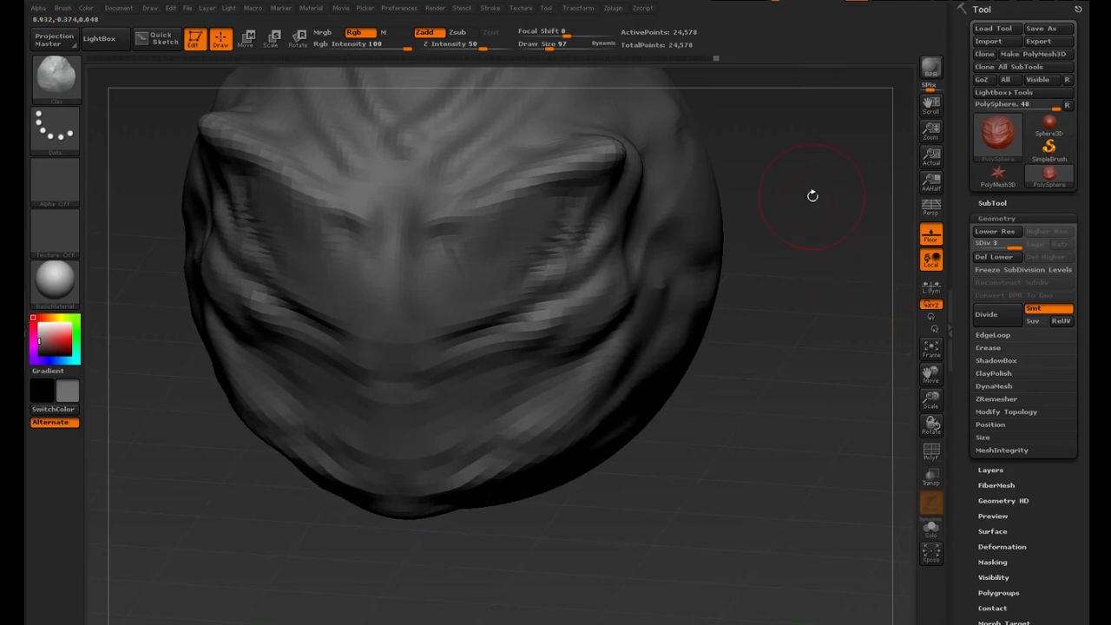
Build up rounded mounds on the forehead above both brows with the Clay brush
left_click_drag(813, 197, 778, 293)
left_click_drag(480, 278, 521, 235)
mouse_move(524, 283)
left_mouse_down()
mouse_move(465, 315)
mouse_move(500, 282)
left_mouse_up()
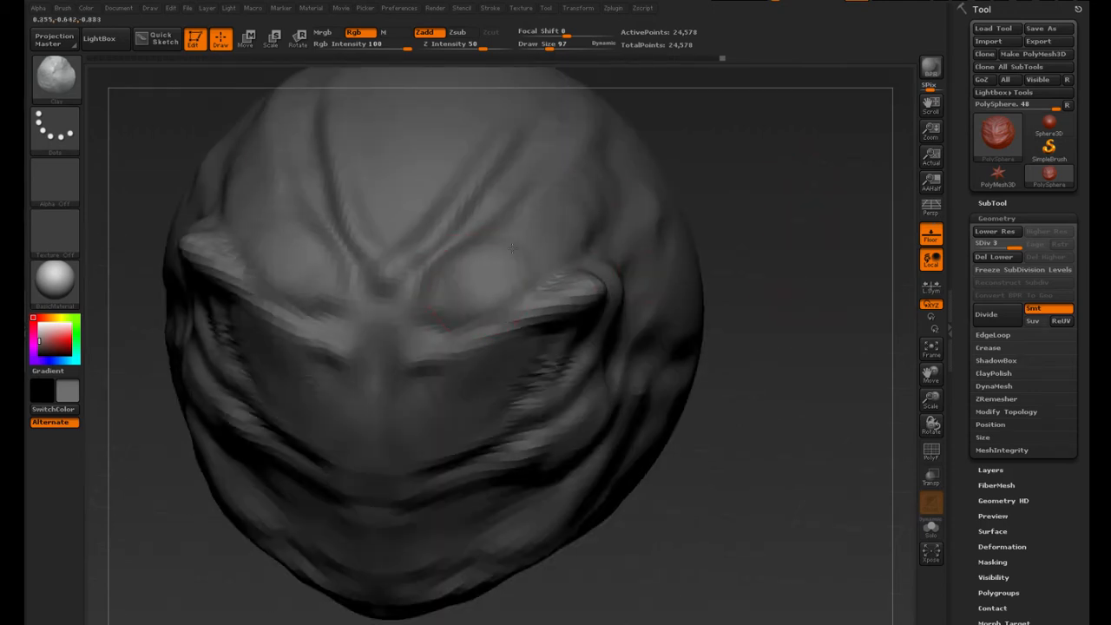
mouse_move(430, 318)
left_mouse_down()
mouse_move(399, 268)
mouse_move(455, 300)
left_mouse_up()
left_click_drag(594, 231, 517, 244)
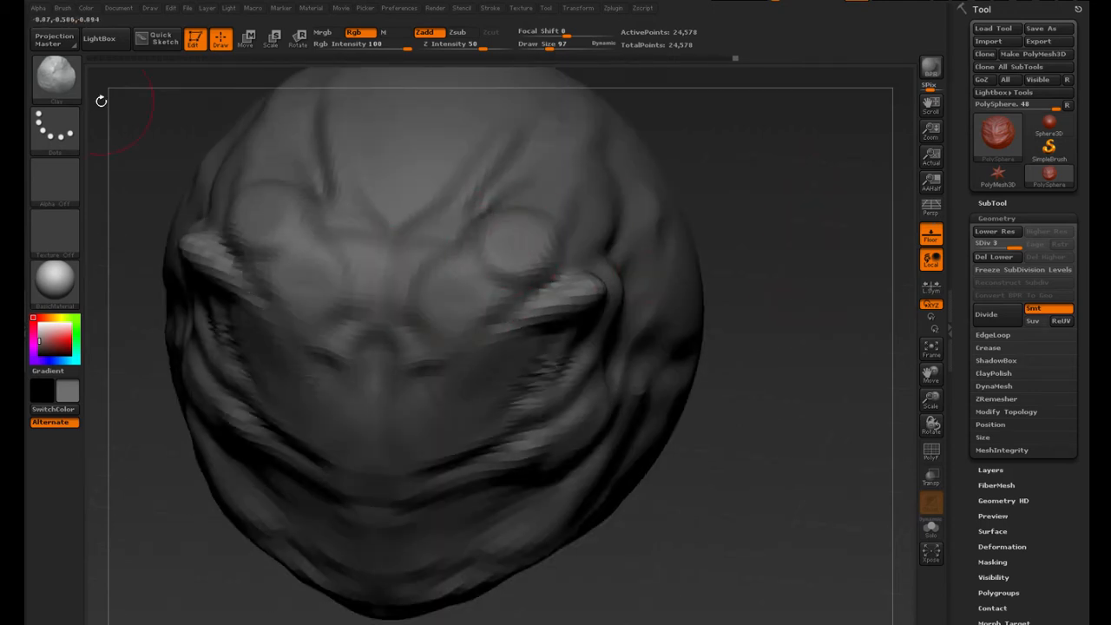
Shape the forehead mounds and brow ridges with Clay strokes, reducing the draw size to 30 for finer ridges
left_click(57, 80)
left_click(128, 93)
left_click_drag(793, 236, 766, 221)
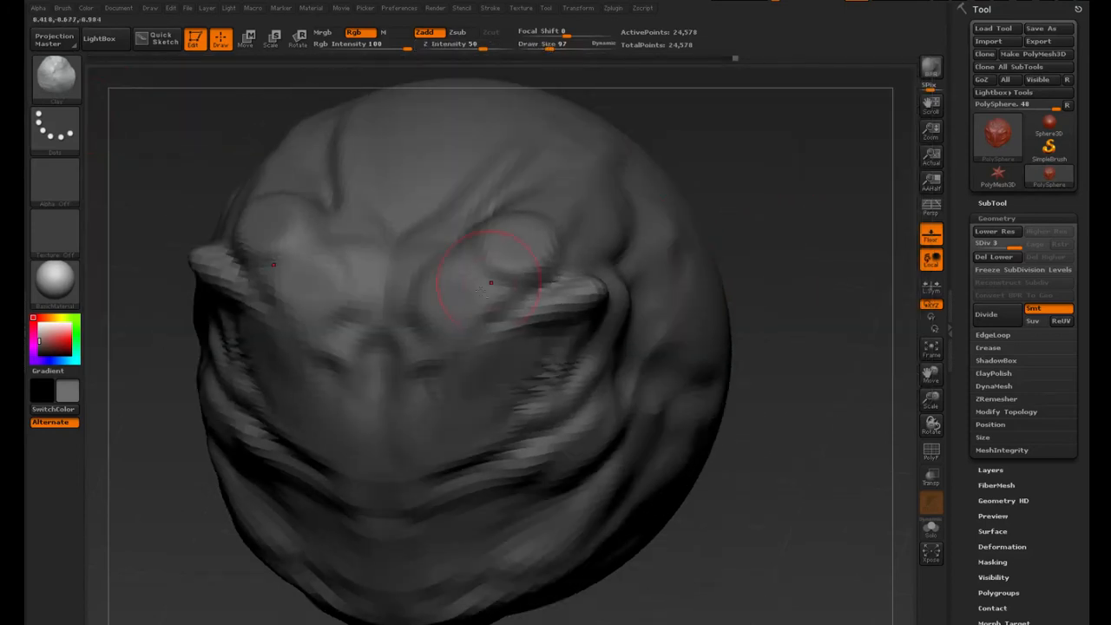
mouse_move(486, 287)
left_mouse_down()
mouse_move(531, 253)
mouse_move(503, 252)
left_mouse_up()
left_click_drag(549, 43, 534, 42)
left_click_drag(571, 273, 489, 302)
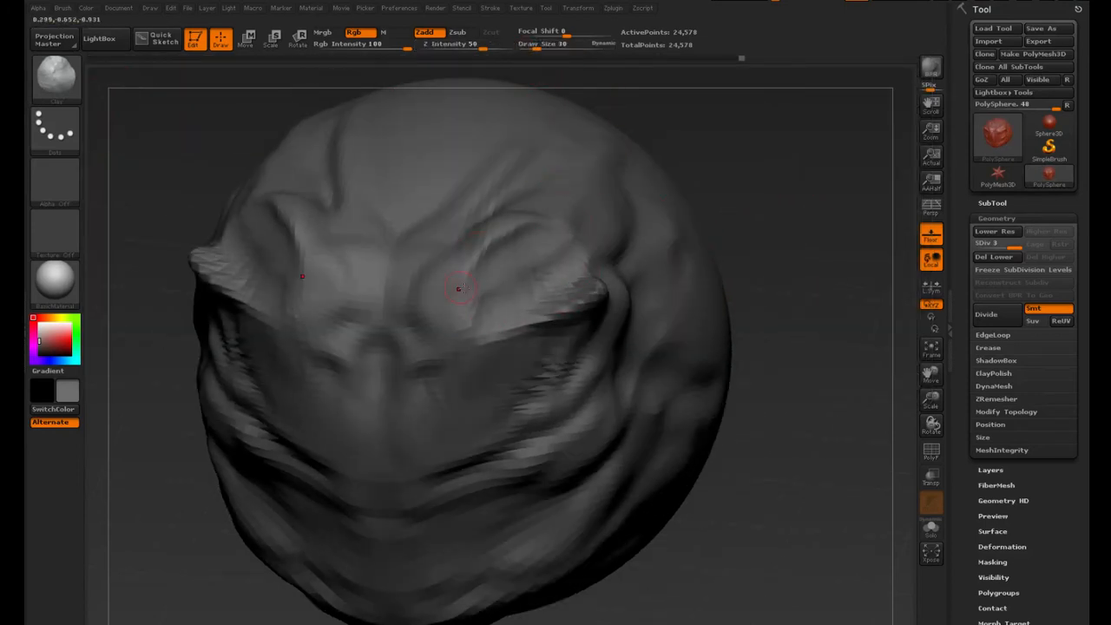
mouse_move(542, 234)
left_mouse_down()
mouse_move(494, 283)
mouse_move(544, 260)
mouse_move(532, 270)
left_mouse_up()
Face the head from the front and switch to the Pinch brush
mouse_move(772, 276)
left_mouse_down()
mouse_move(774, 196)
mouse_move(724, 200)
left_mouse_up()
key("f")
mouse_move(932, 400)
left_mouse_down()
mouse_move(904, 448)
mouse_move(779, 337)
left_mouse_up()
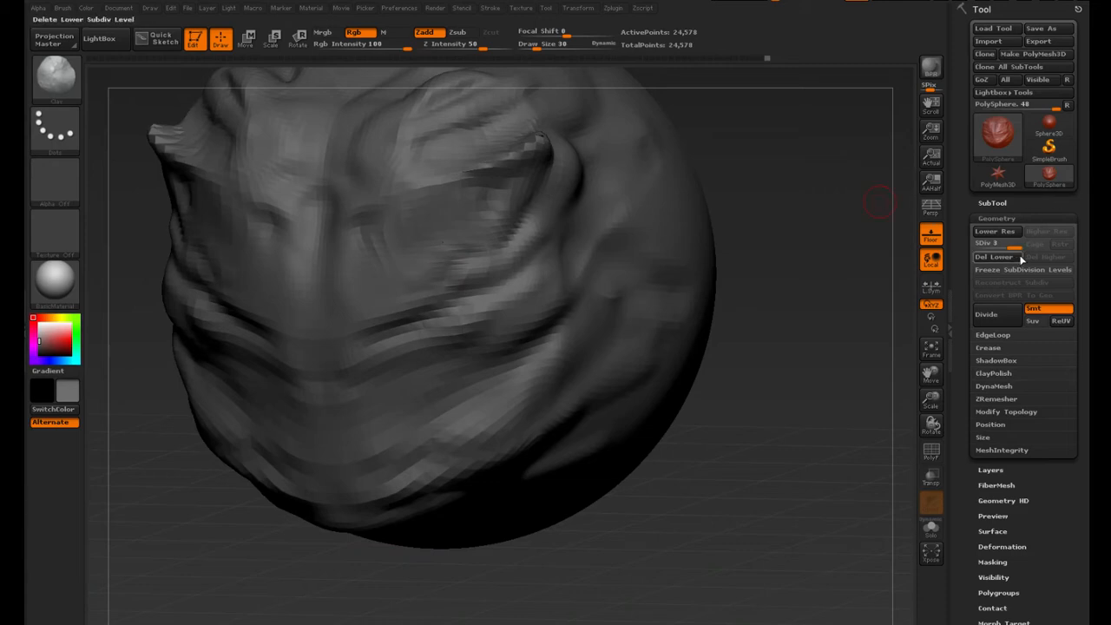
left_click_drag(807, 255, 607, 221)
left_click(75, 83)
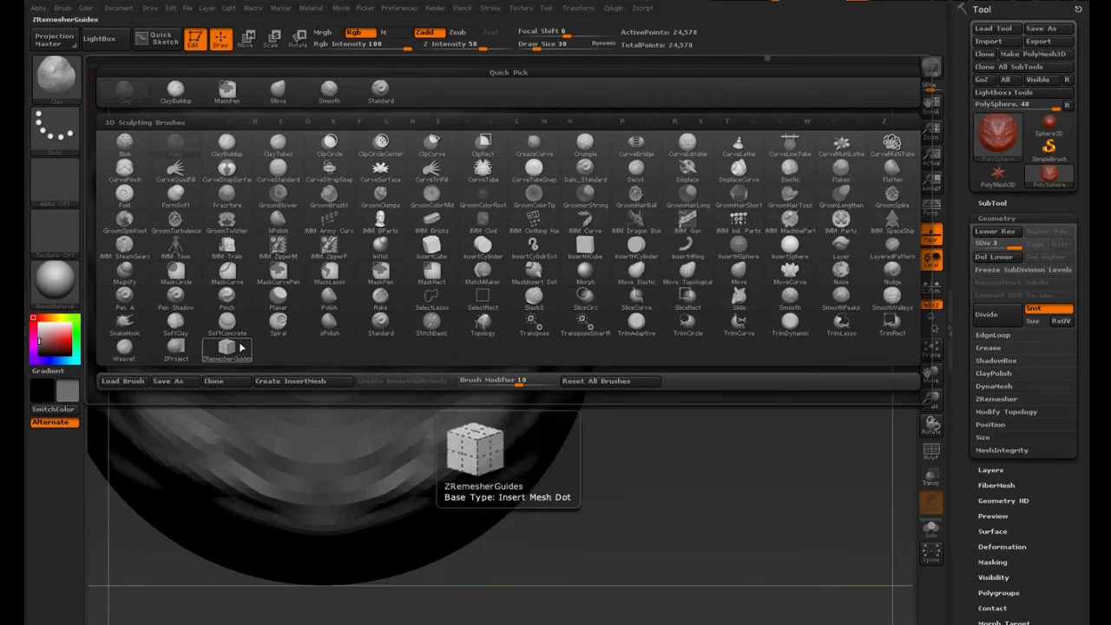
left_click(231, 300)
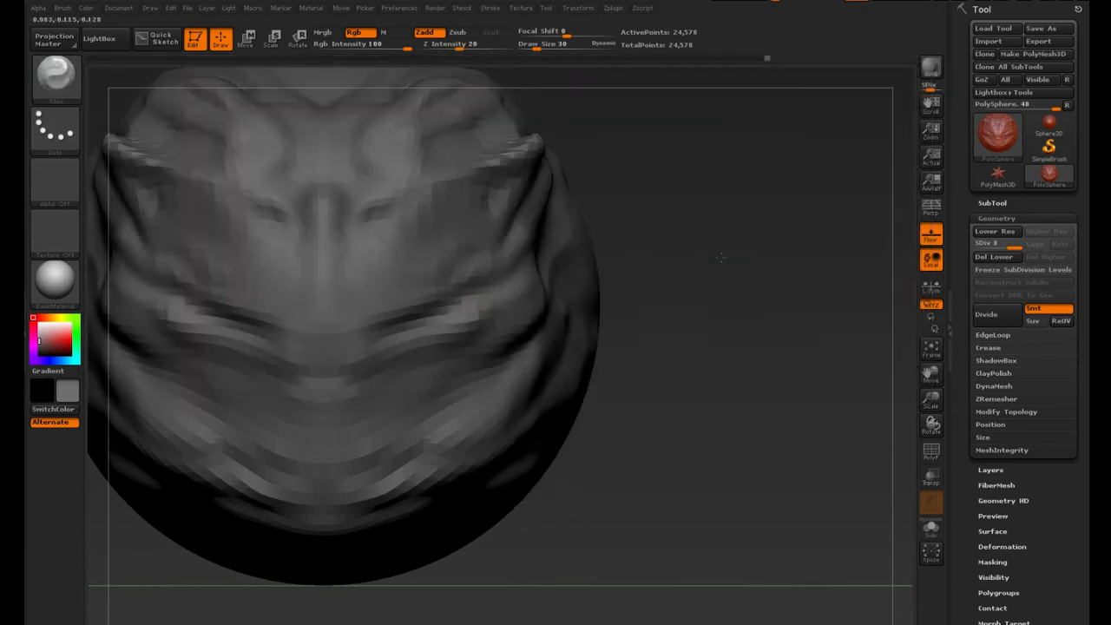
Filter the sculpting brushes to those starting with P and choose Pinch
left_click_drag(721, 257, 733, 270)
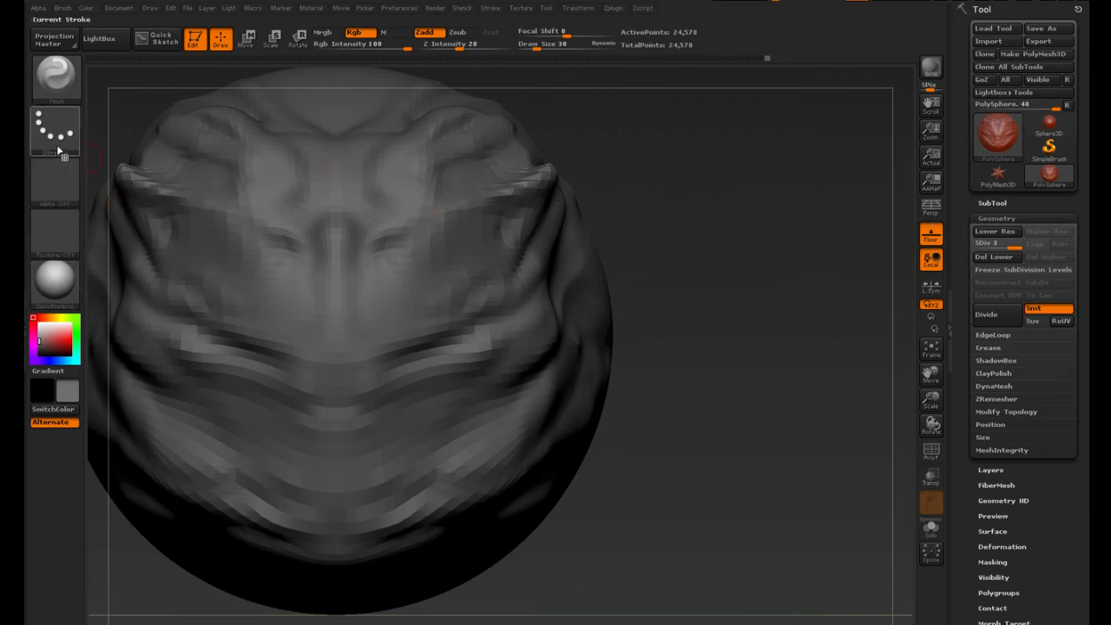
left_click(64, 89)
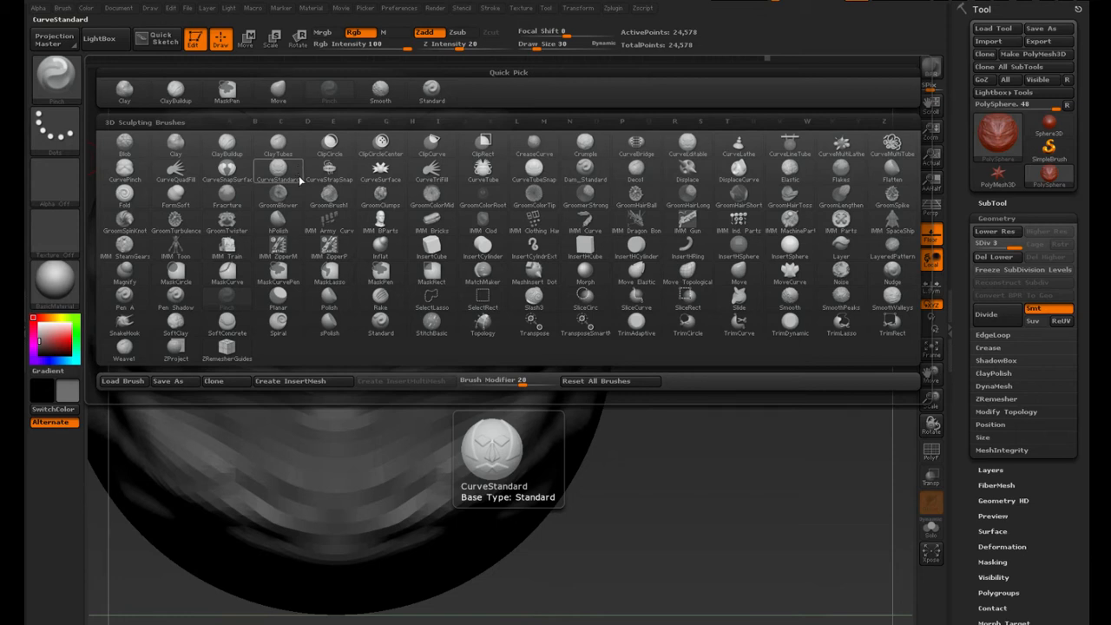
key("p")
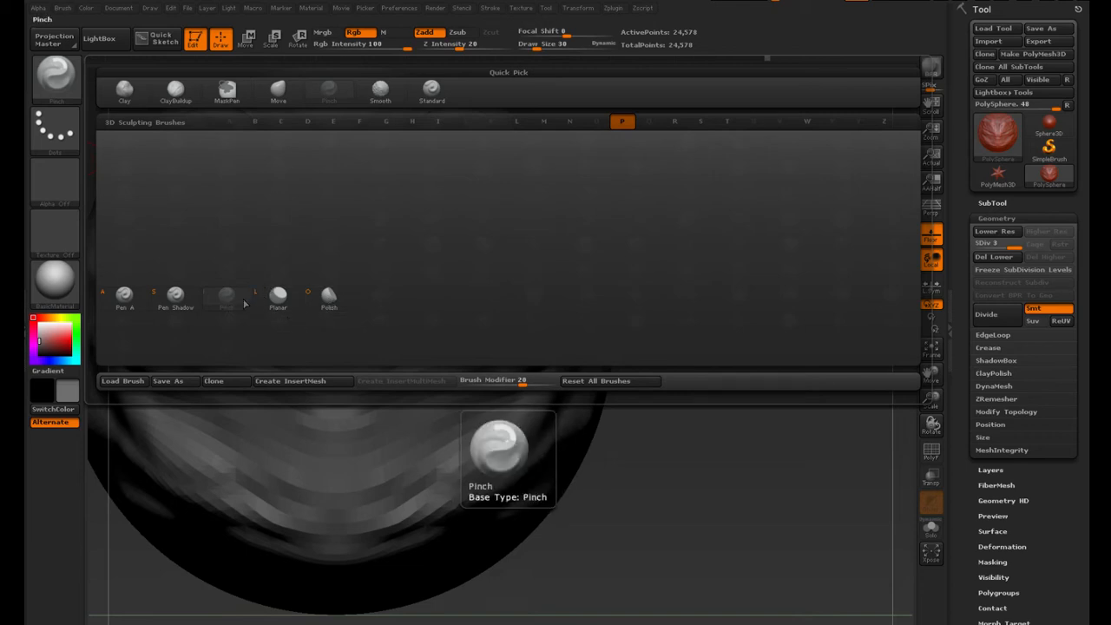
left_click(236, 304)
Set the Pinch brush's draw size to 43
left_click_drag(674, 183, 599, 113)
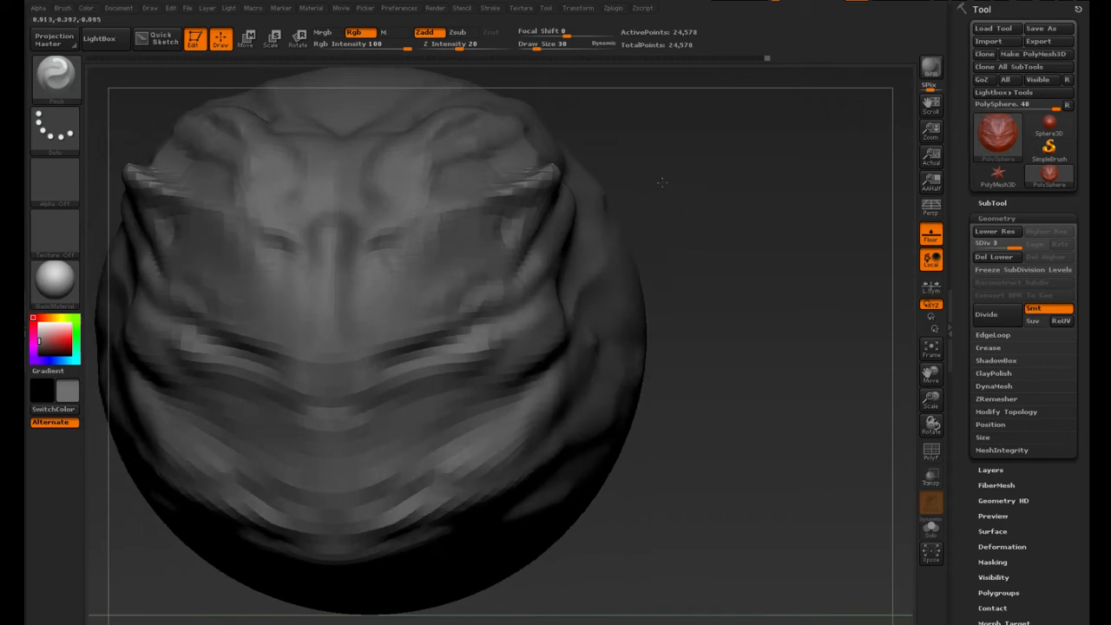
left_click_drag(532, 42, 544, 44)
mouse_move(752, 178)
left_mouse_down()
mouse_move(749, 213)
mouse_move(739, 203)
left_mouse_up()
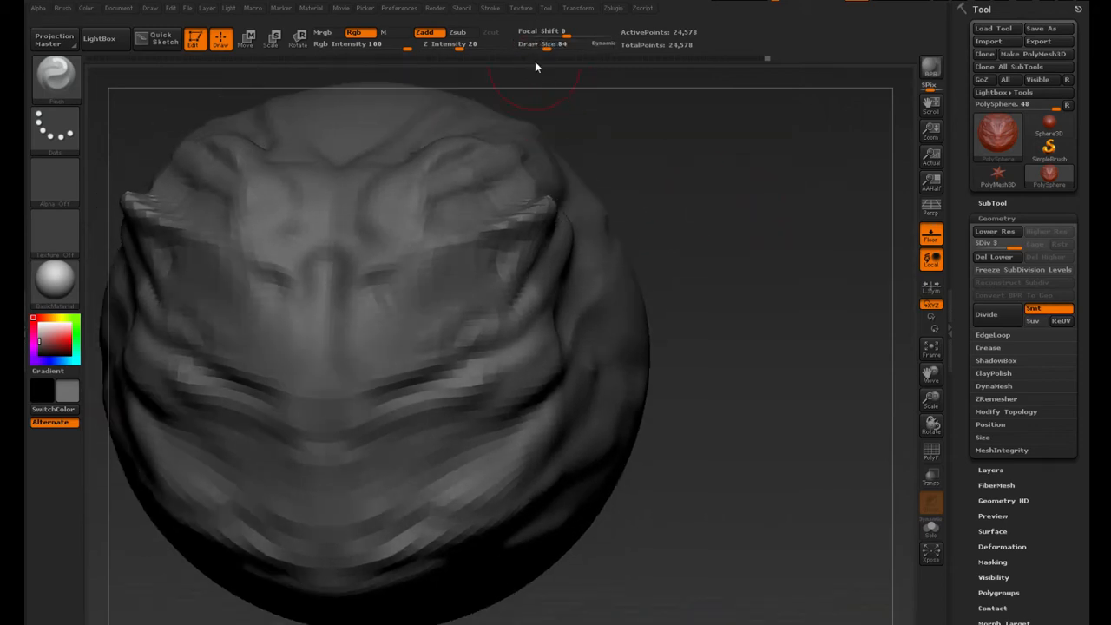
left_click(542, 43)
type("43")
key("Return")
left_click(54, 74)
left_click(106, 44)
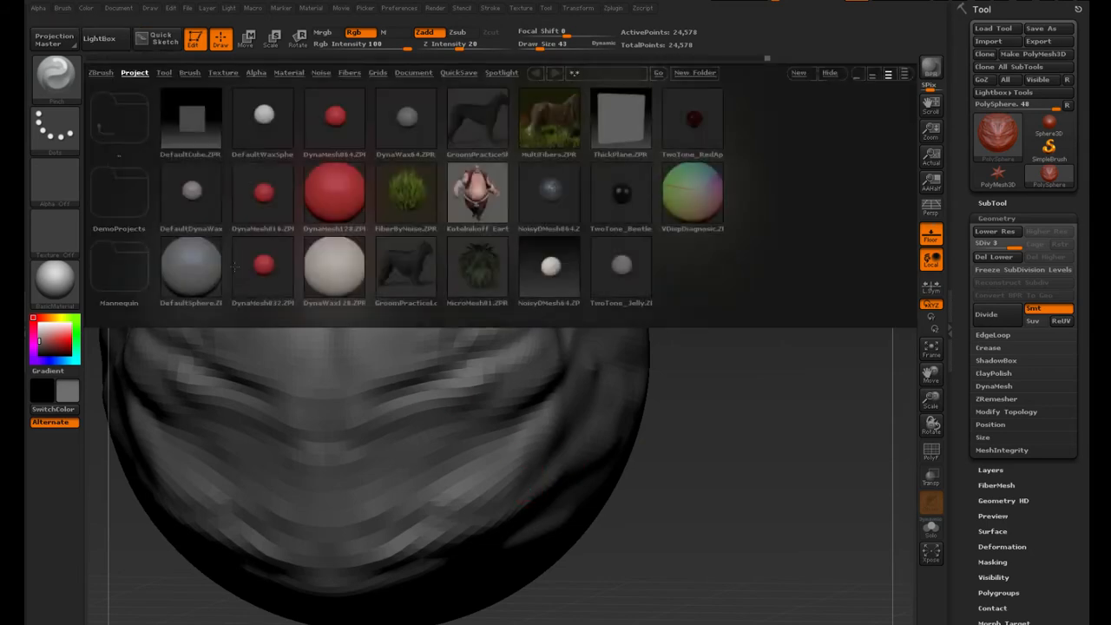
left_click(106, 44)
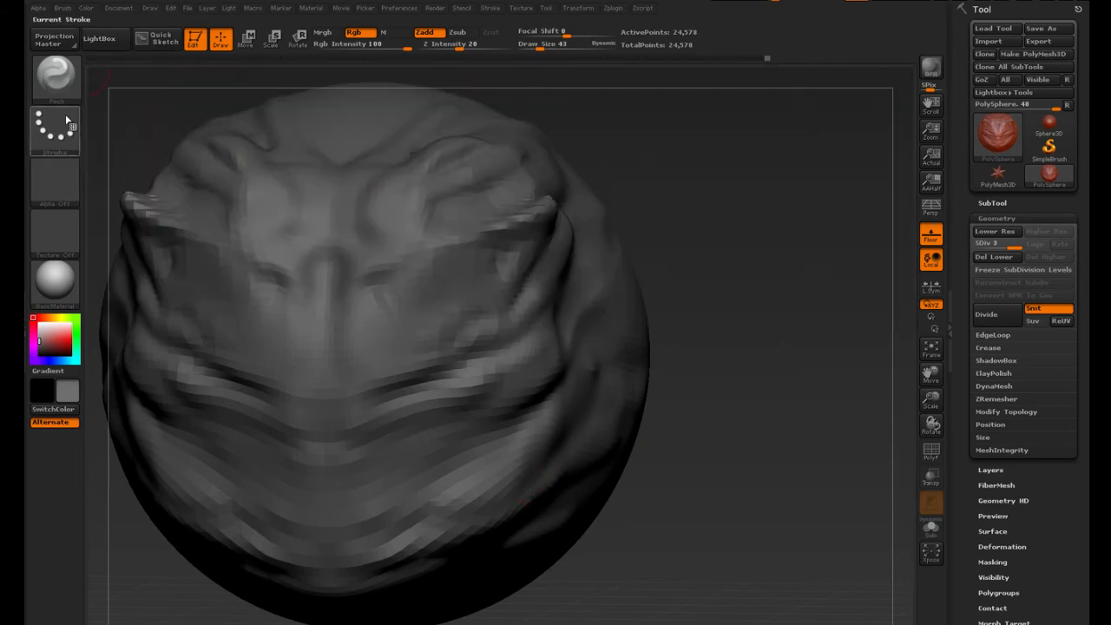
left_click(55, 76)
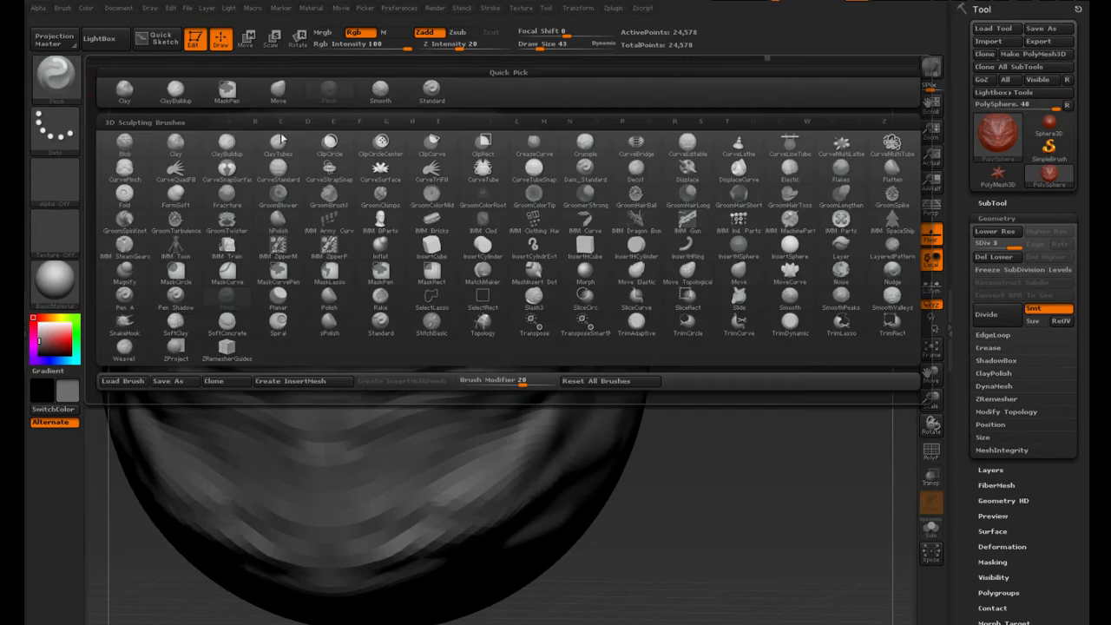
left_click(465, 235)
left_click(55, 75)
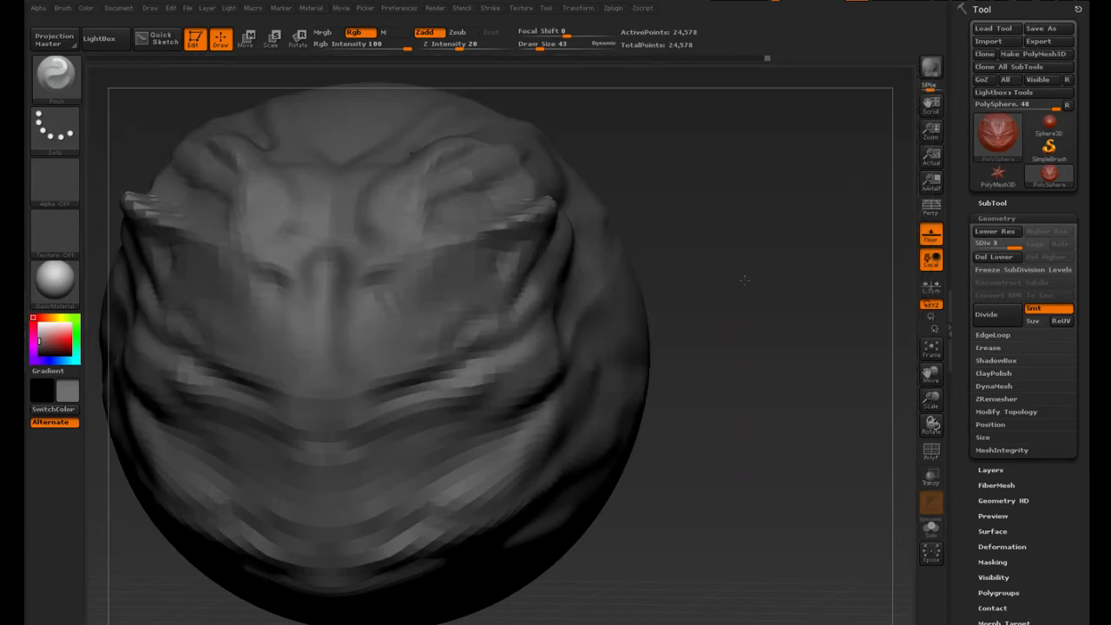
Pinch a diagonal crease across the smooth side of the sphere with the draw size set to 58
mouse_move(752, 434)
left_mouse_down()
mouse_move(787, 276)
mouse_move(843, 335)
mouse_move(582, 349)
left_mouse_up()
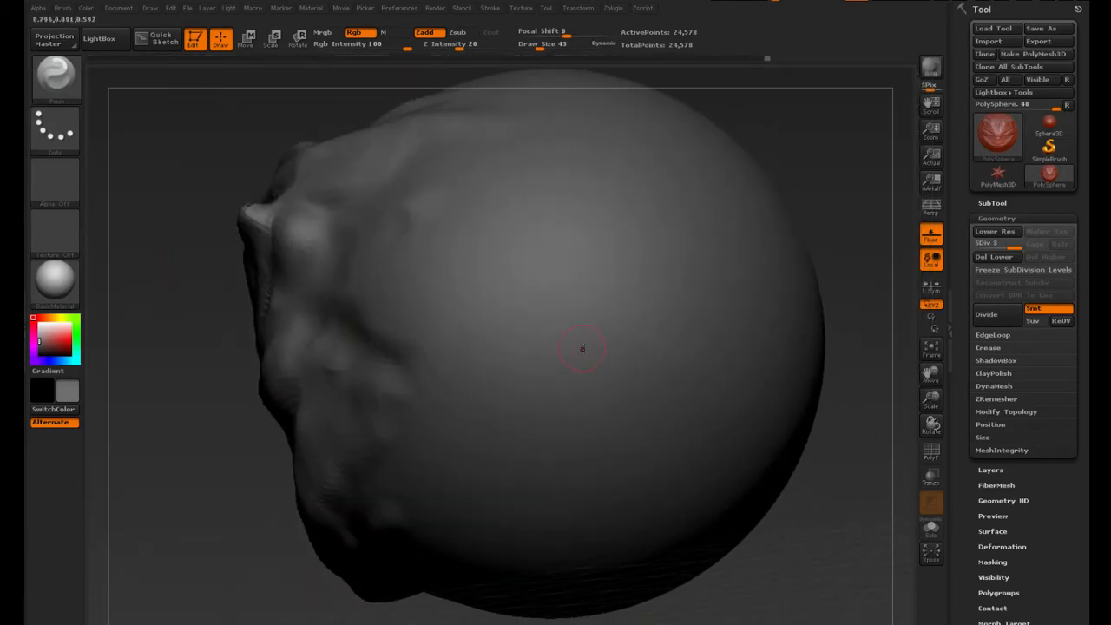
left_click_drag(166, 405, 147, 403)
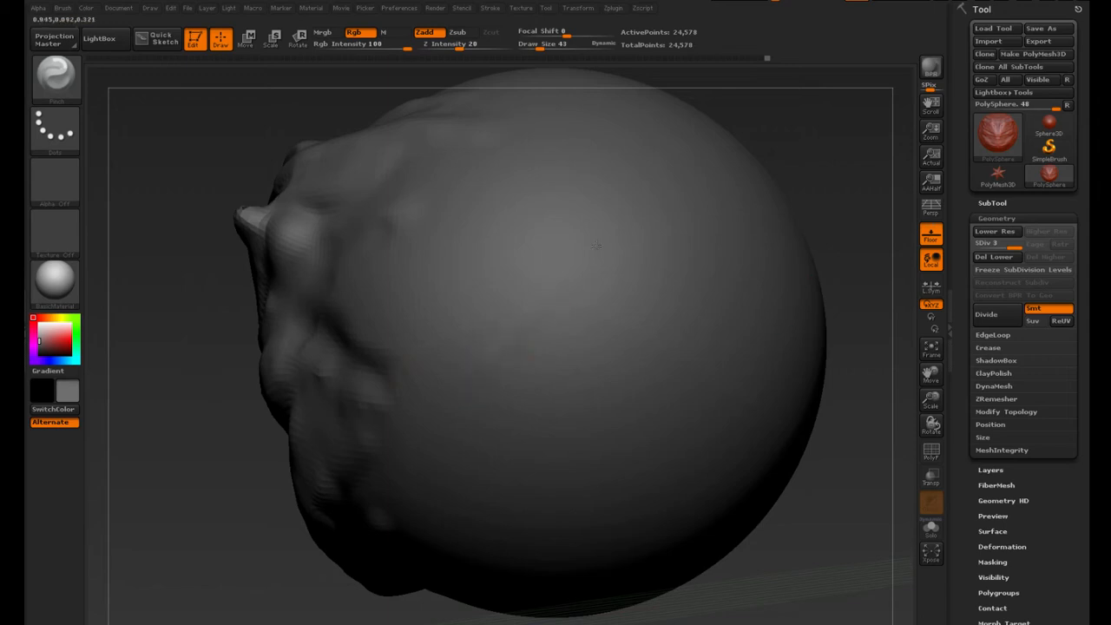
left_click(542, 46)
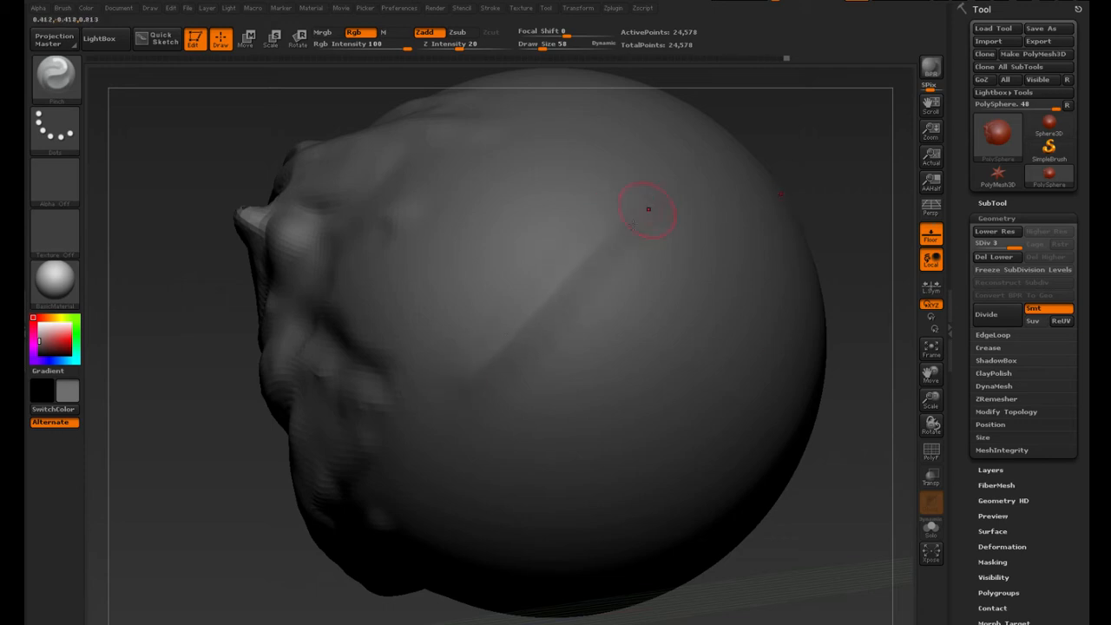
mouse_move(156, 374)
left_mouse_down()
mouse_move(177, 380)
mouse_move(158, 371)
left_mouse_up()
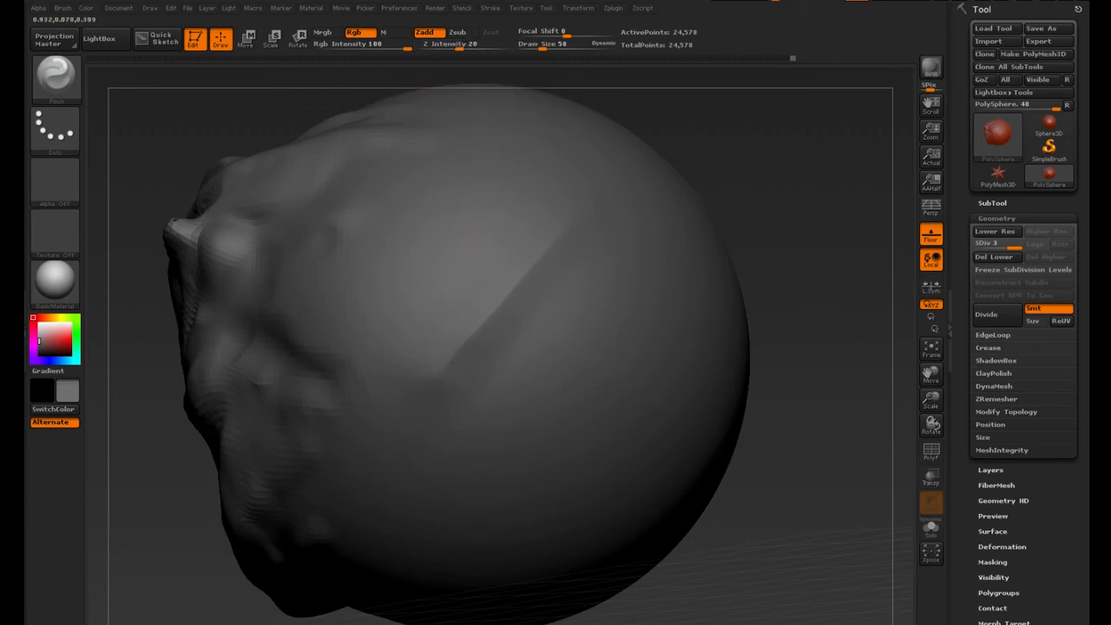
left_click_drag(582, 217, 428, 408)
left_click_drag(524, 261, 426, 371)
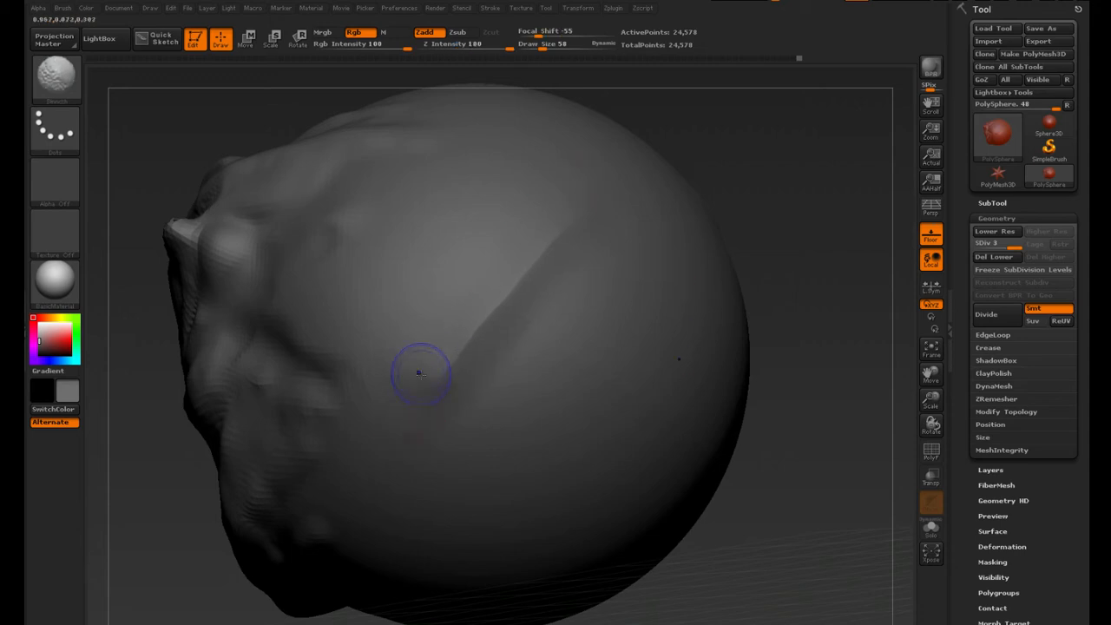
Smooth along the diagonal crease and extend it at both ends with further Pinch strokes
mouse_move(544, 228)
left_mouse_down("shift")
mouse_move(425, 397)
mouse_move(558, 246)
mouse_move(426, 397)
left_mouse_up("shift")
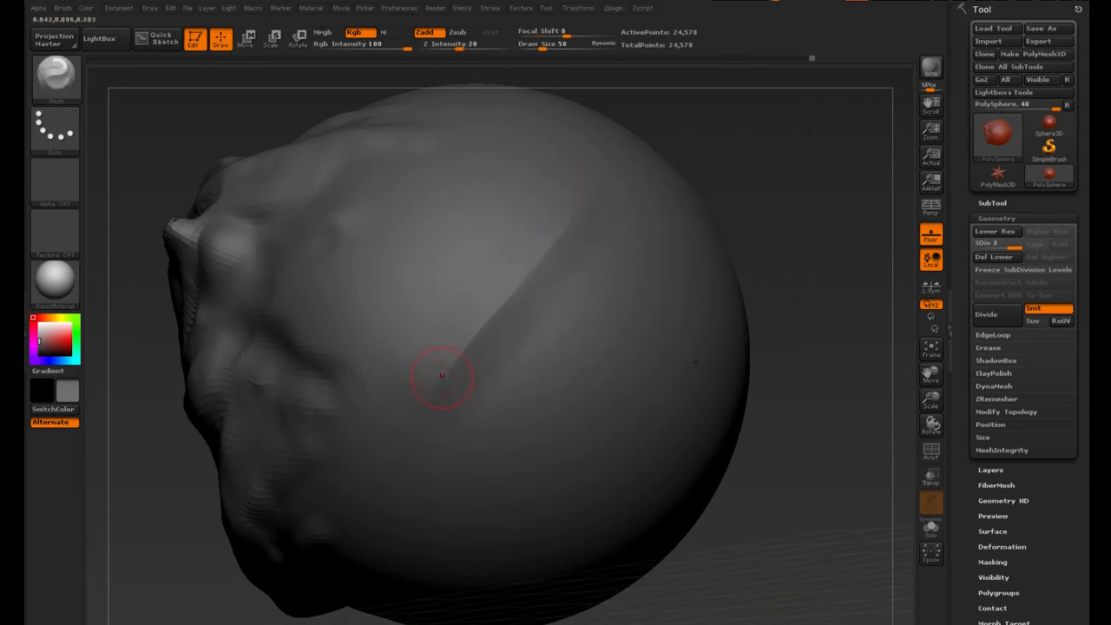
left_click_drag(767, 232, 869, 261)
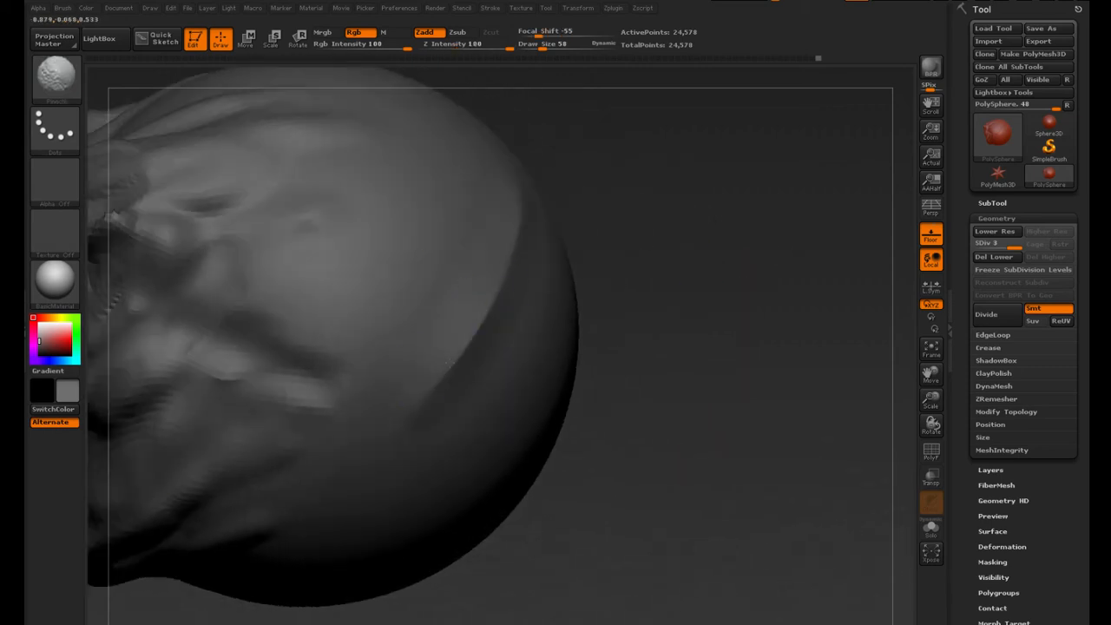
left_click_drag(690, 386, 547, 370)
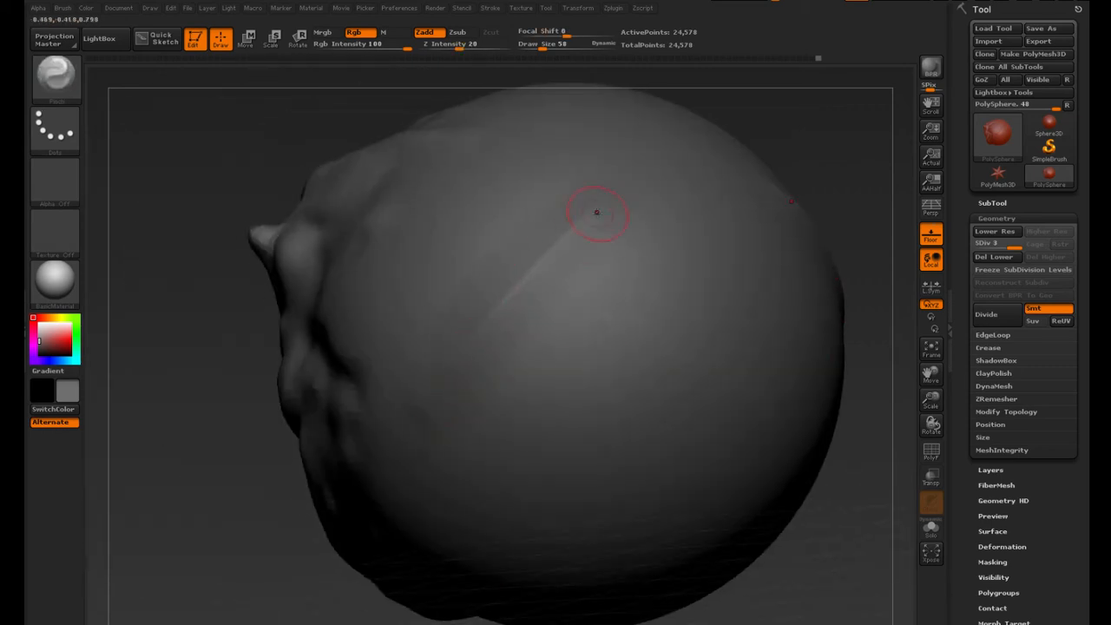
left_click_drag(258, 390, 397, 422)
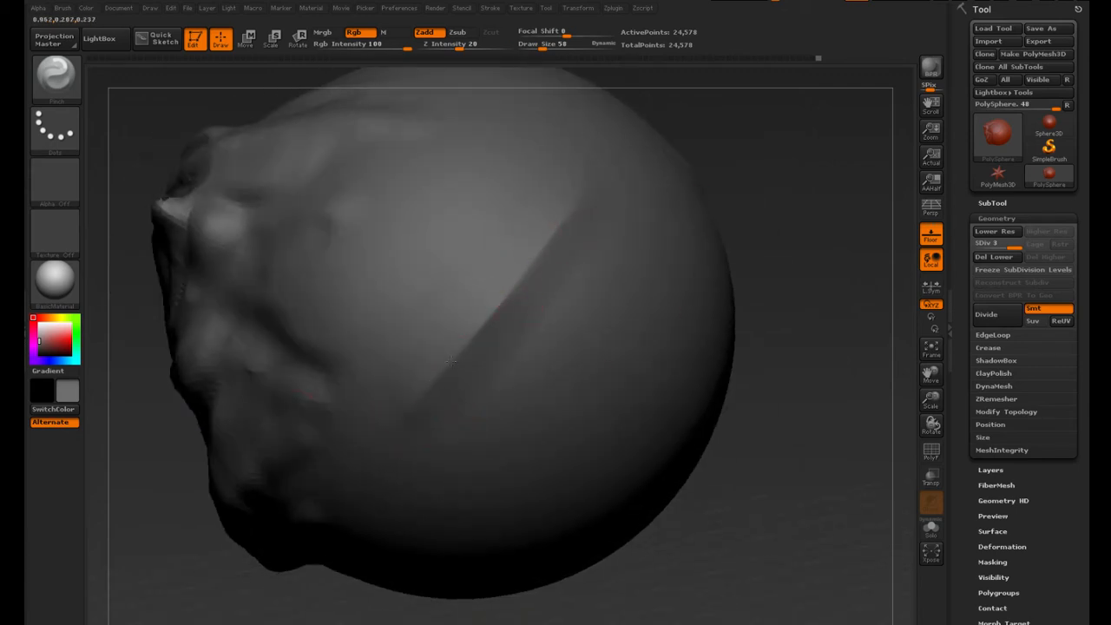
key("shift")
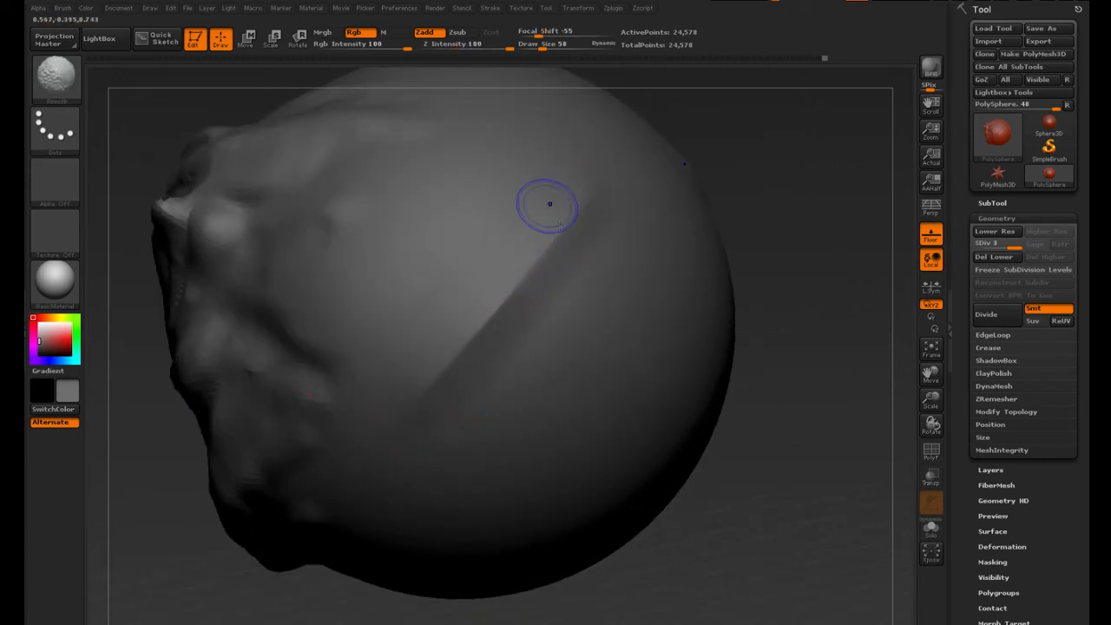
Examine the pinched crease on the side of the head from several angles
left_click_drag(807, 330, 633, 365)
left_click_drag(191, 402, 330, 415)
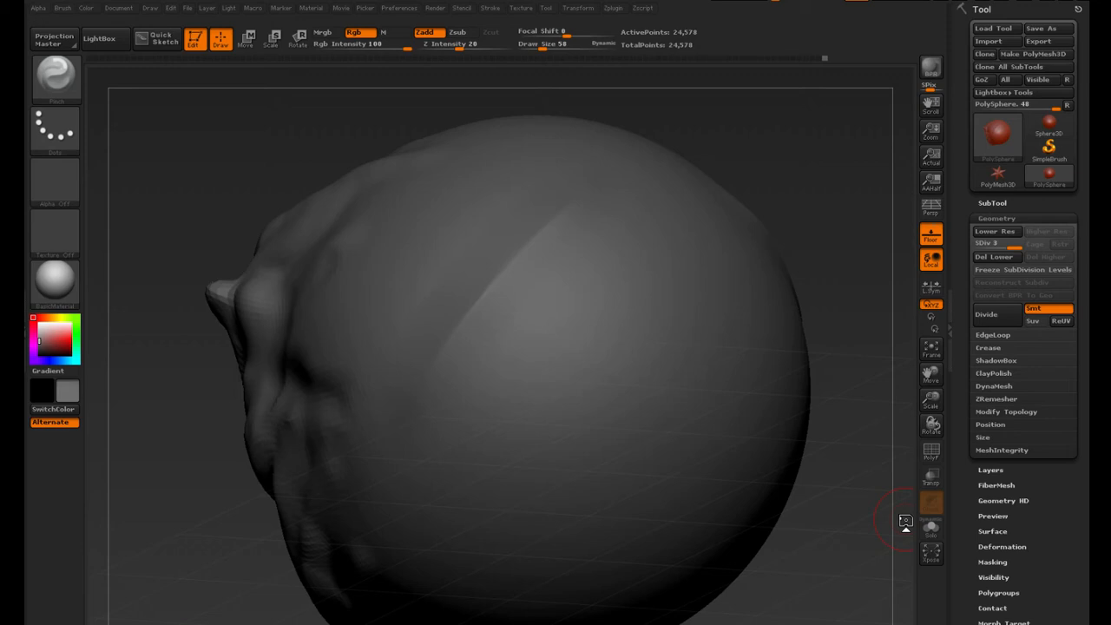
mouse_move(821, 474)
left_mouse_down()
mouse_move(771, 443)
mouse_move(914, 410)
mouse_move(873, 391)
mouse_move(825, 434)
mouse_move(850, 461)
mouse_move(819, 464)
left_mouse_up()
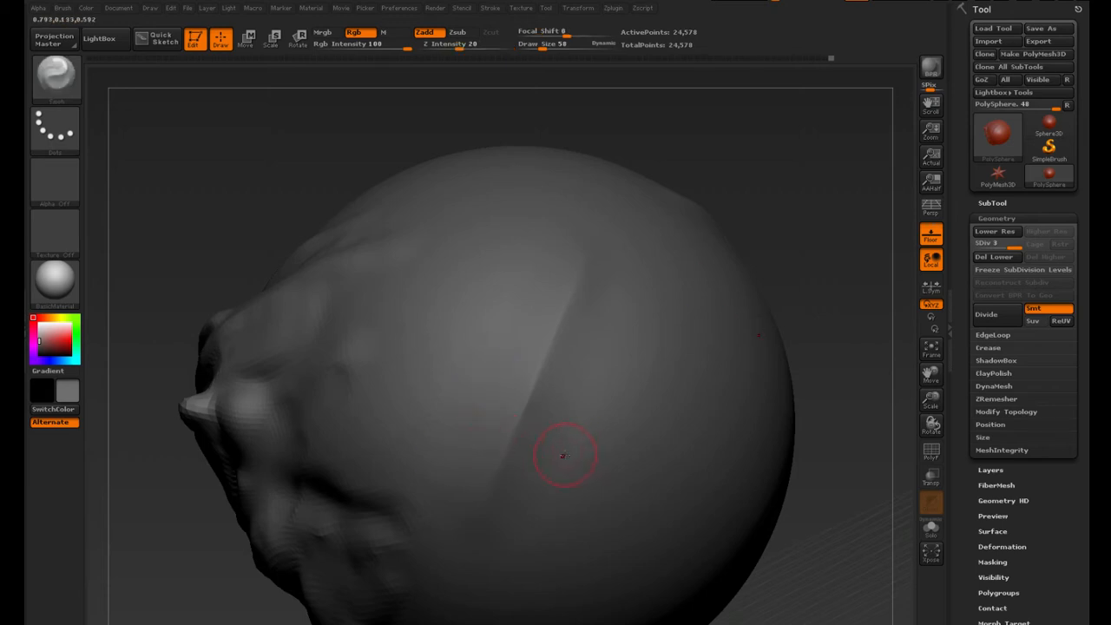
left_click_drag(878, 314, 791, 306)
left_click_drag(296, 138, 440, 267)
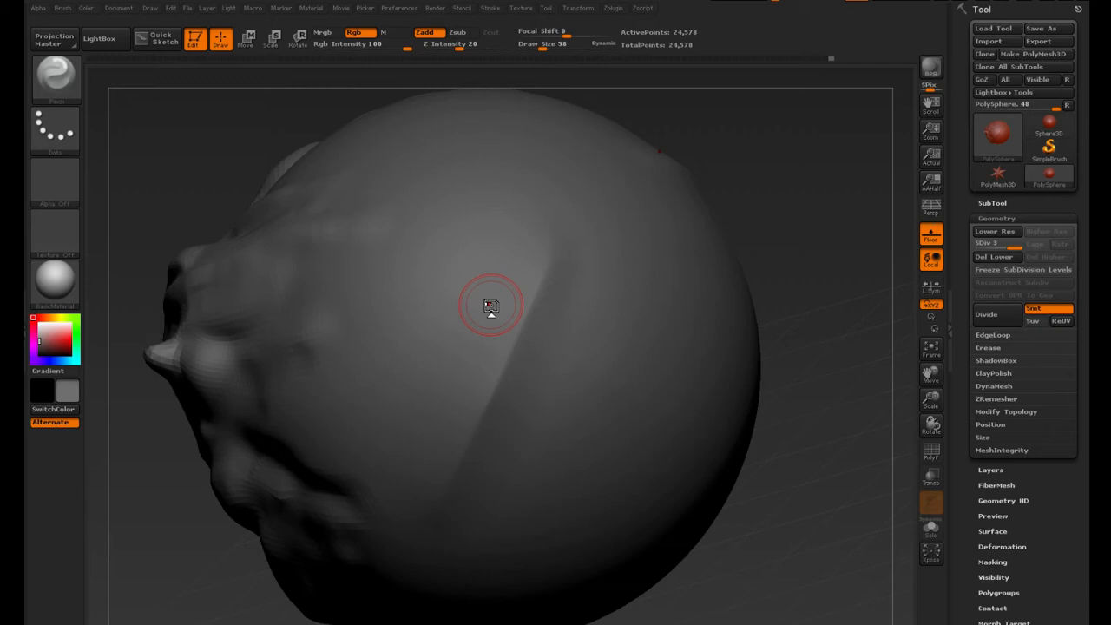
mouse_move(760, 352)
left_mouse_down()
mouse_move(786, 334)
mouse_move(739, 379)
mouse_move(749, 363)
left_mouse_up()
left_click_drag(292, 444, 304, 435, "shift")
mouse_move(656, 402)
left_mouse_down()
mouse_move(713, 405)
mouse_move(674, 429)
mouse_move(556, 408)
left_mouse_up()
left_click_drag(665, 379, 446, 342)
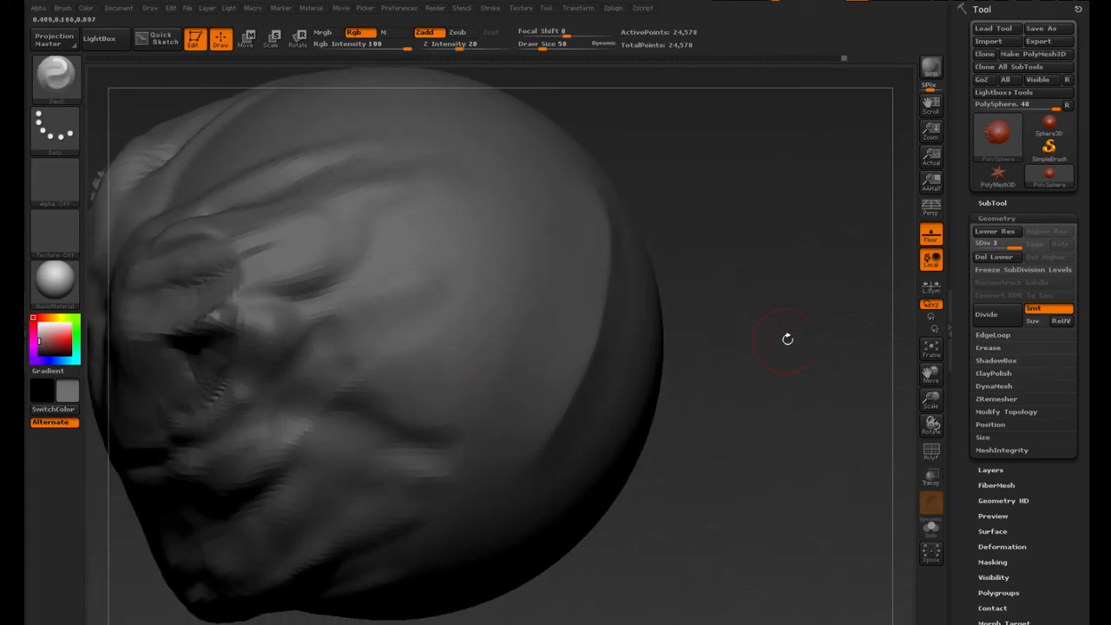
left_click_drag(787, 338, 543, 365)
left_click_drag(145, 490, 562, 361)
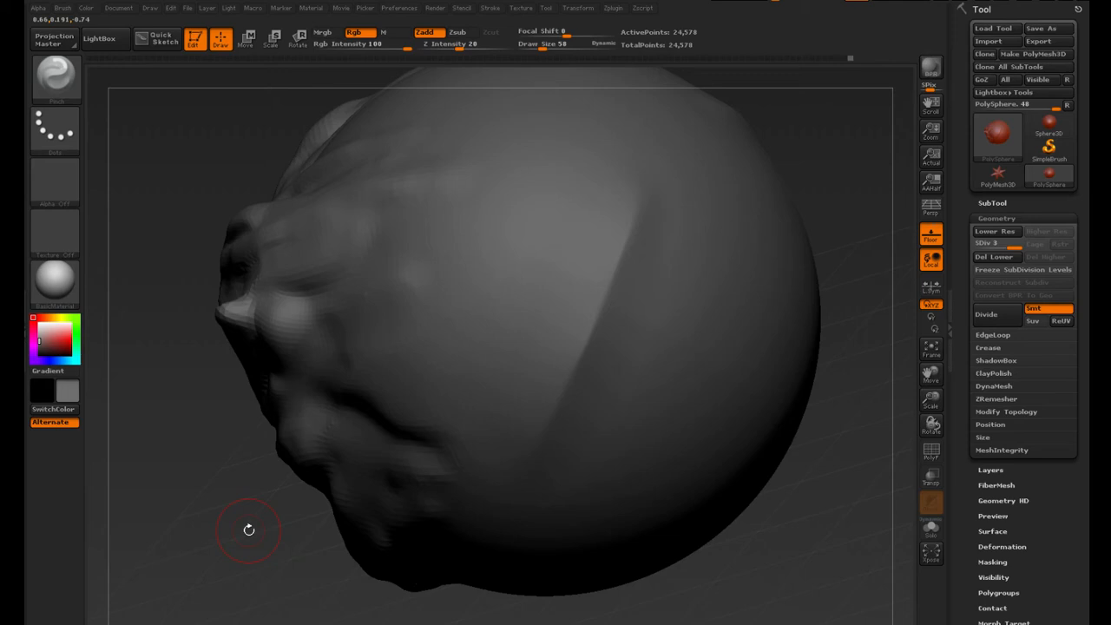
Smooth the rough folds around the brow, eye and lower part of the creature's face
left_click_drag(248, 530, 328, 486)
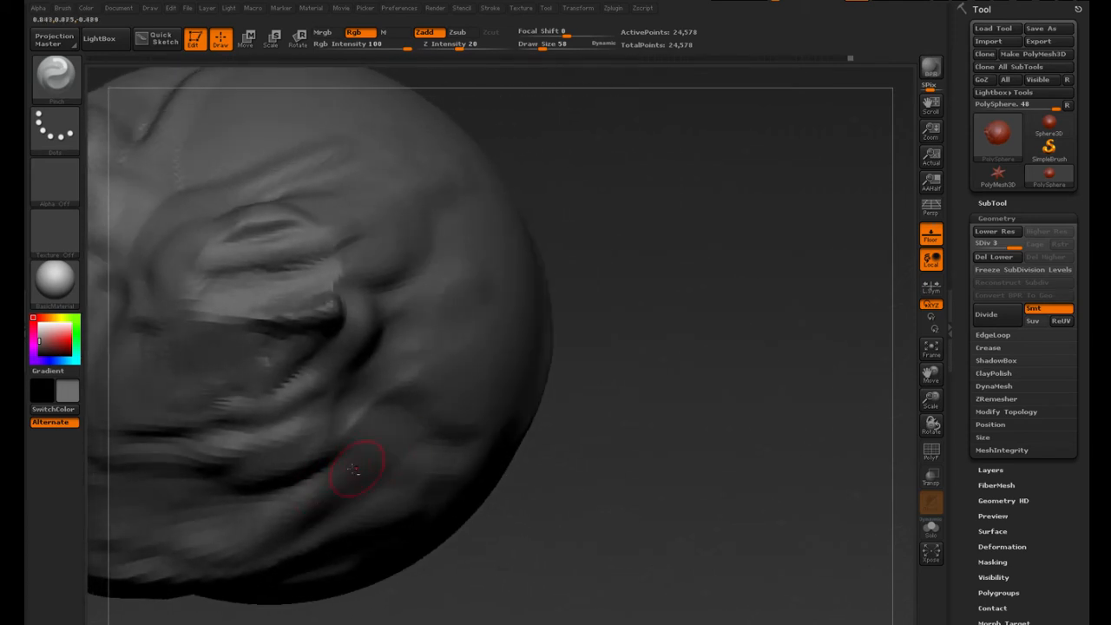
left_click_drag(700, 348, 293, 285)
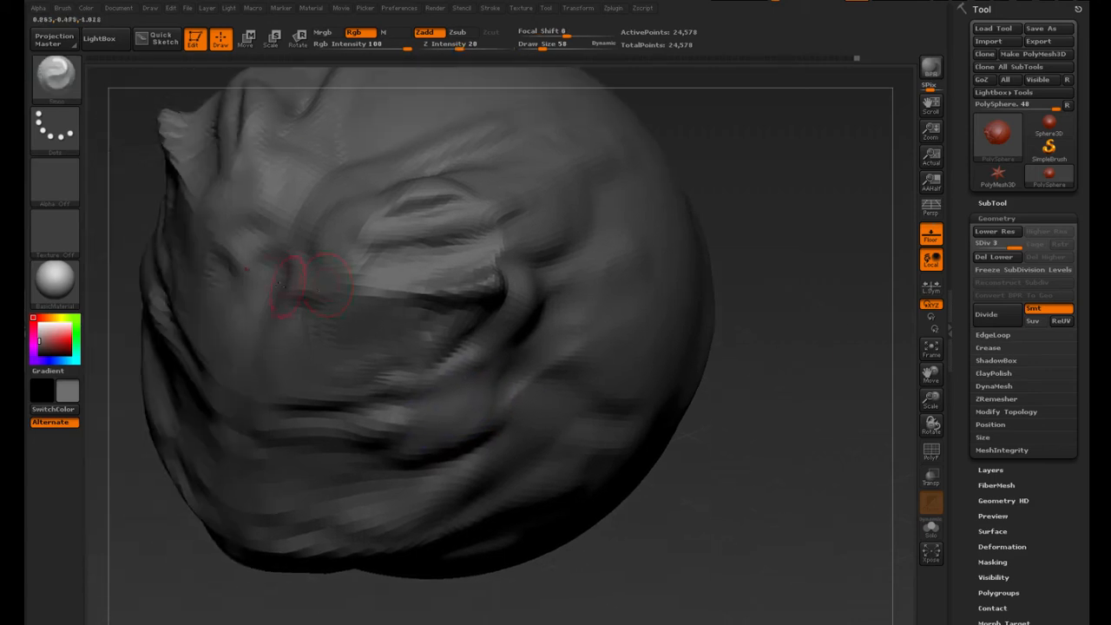
mouse_move(395, 271)
left_mouse_down("shift")
mouse_move(473, 288)
mouse_move(412, 230)
mouse_move(340, 311)
mouse_move(283, 325)
mouse_move(280, 512)
left_mouse_up("shift")
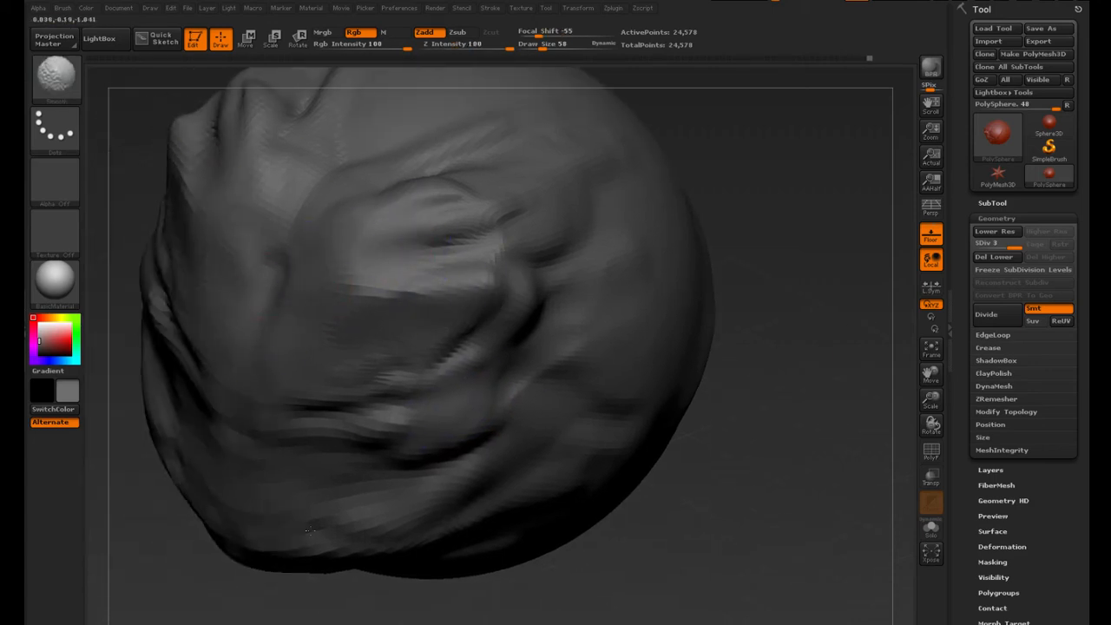
left_click_drag(806, 463, 807, 417)
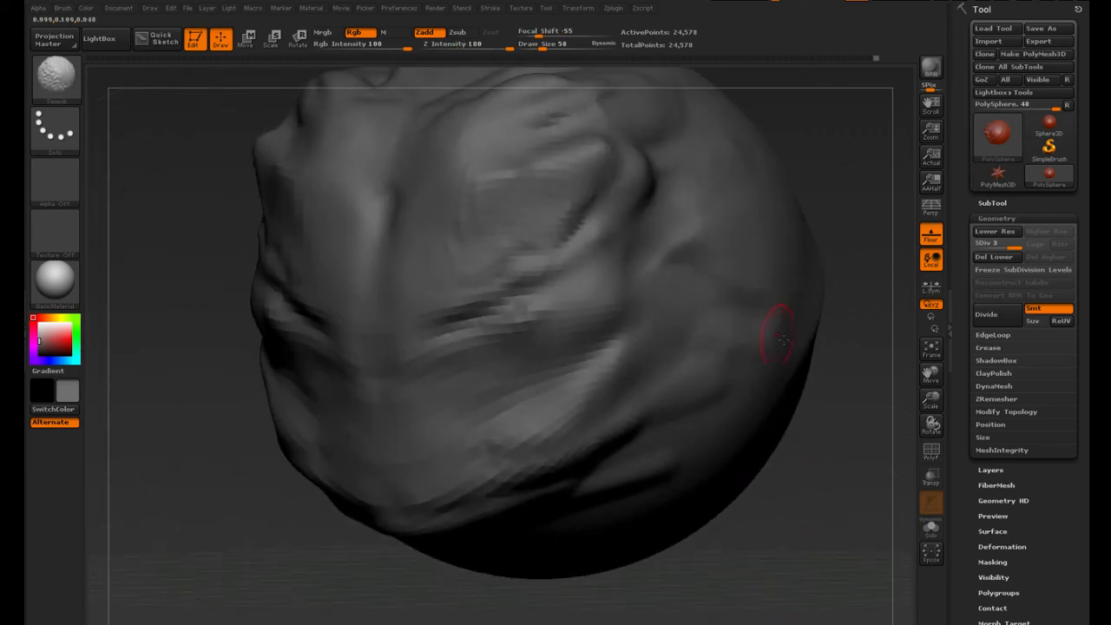
Set the Pinch brush's draw size to 52 and pinch a second diagonal crease parallel to the existing one on the head's side
mouse_move(782, 323)
left_mouse_down()
mouse_move(806, 422)
mouse_move(737, 458)
mouse_move(799, 398)
left_mouse_up()
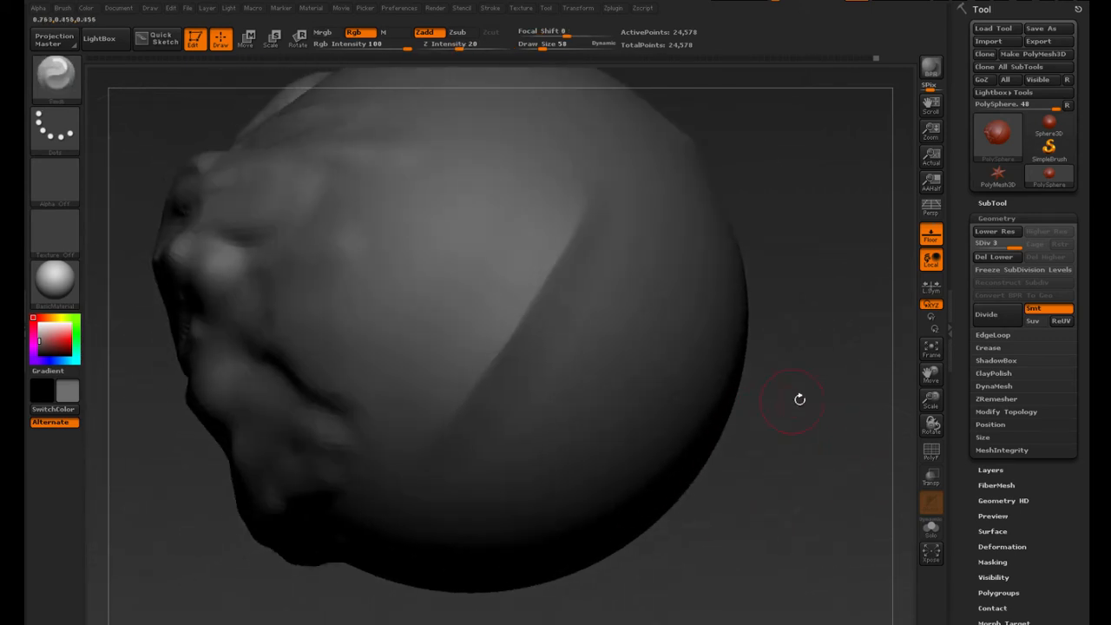
left_click_drag(825, 326, 787, 359, "alt")
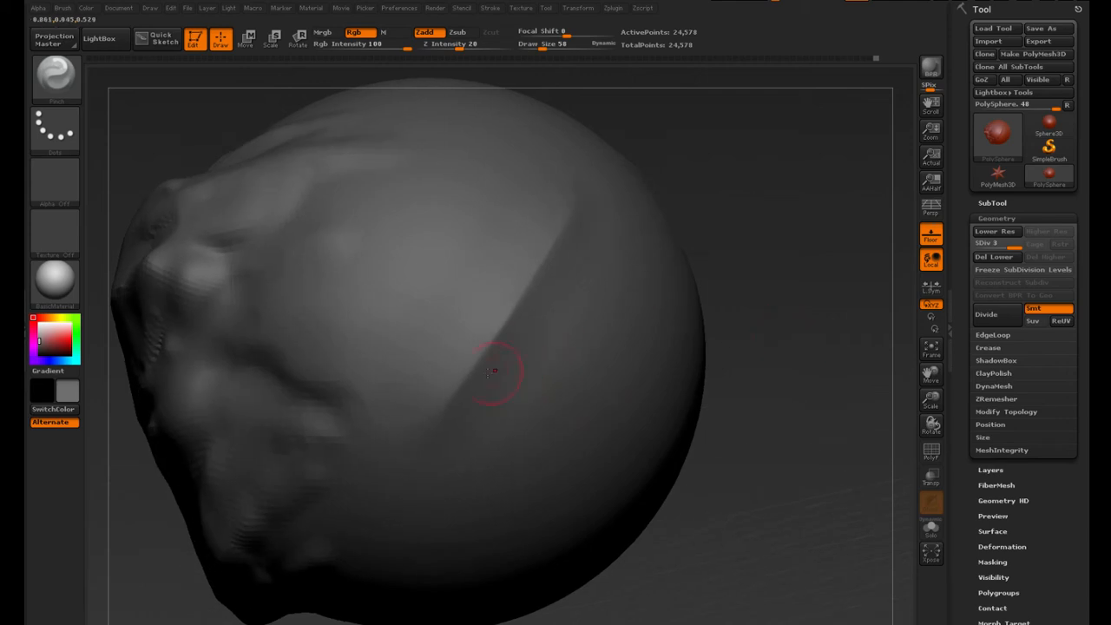
left_click(50, 75)
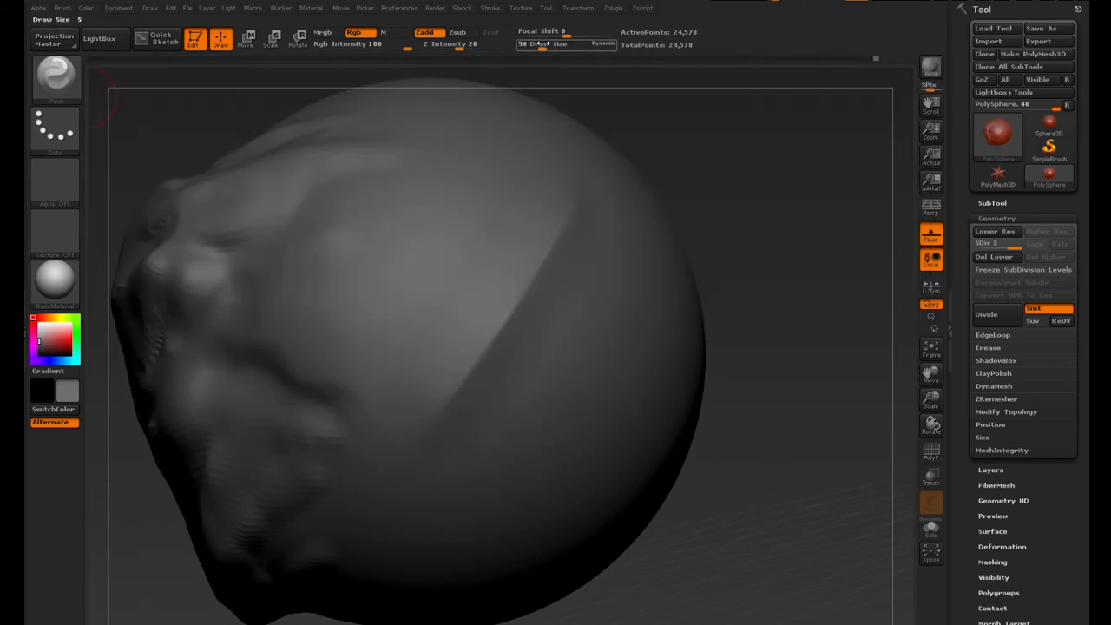
left_click_drag(543, 44, 541, 44)
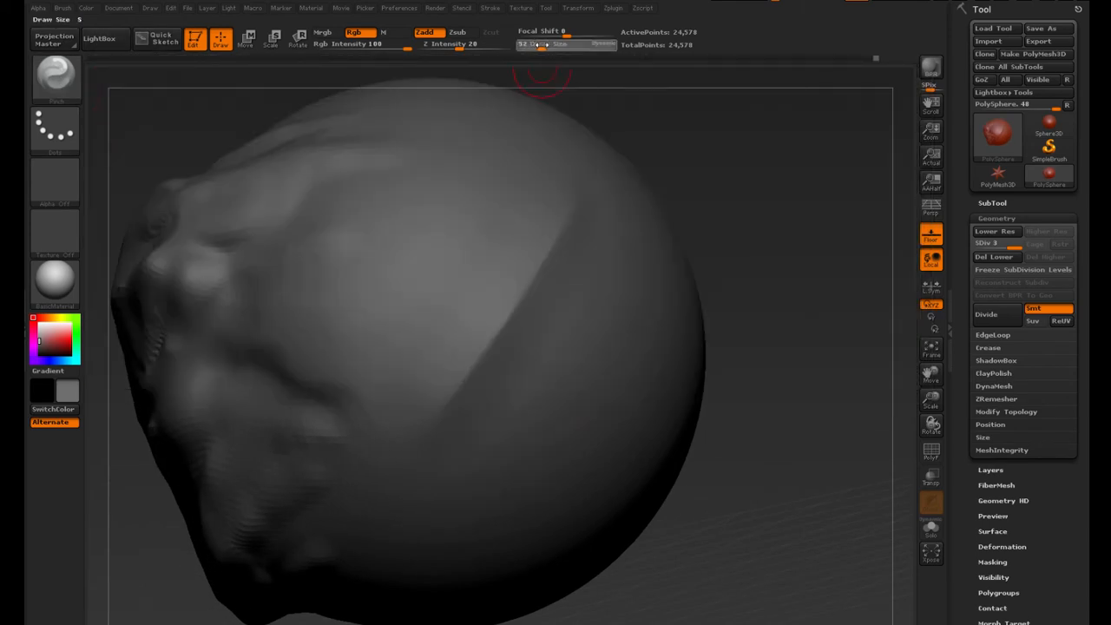
left_click_drag(741, 232, 712, 249)
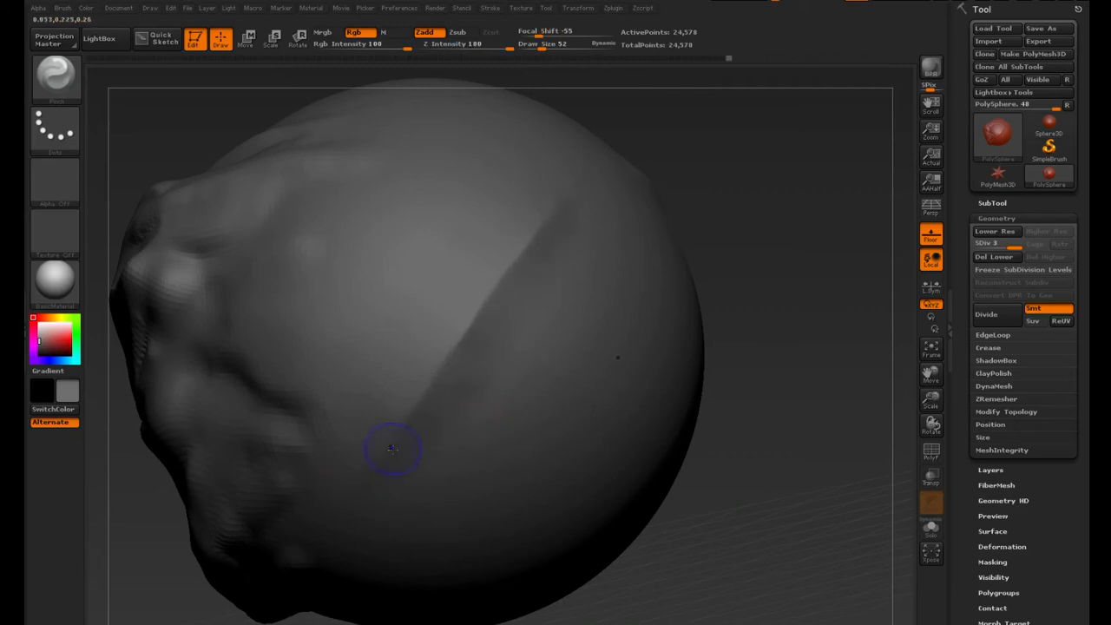
left_click_drag(785, 408, 737, 384)
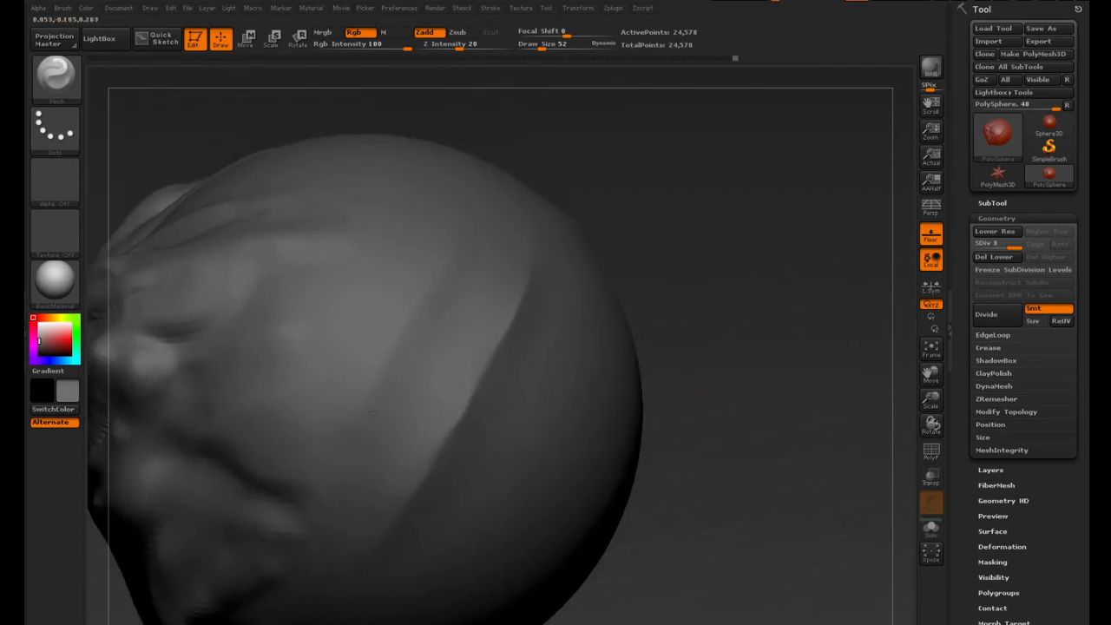
Refine both diagonal creases on the side of the head with alternating Smooth and Pinch strokes
key("shift")
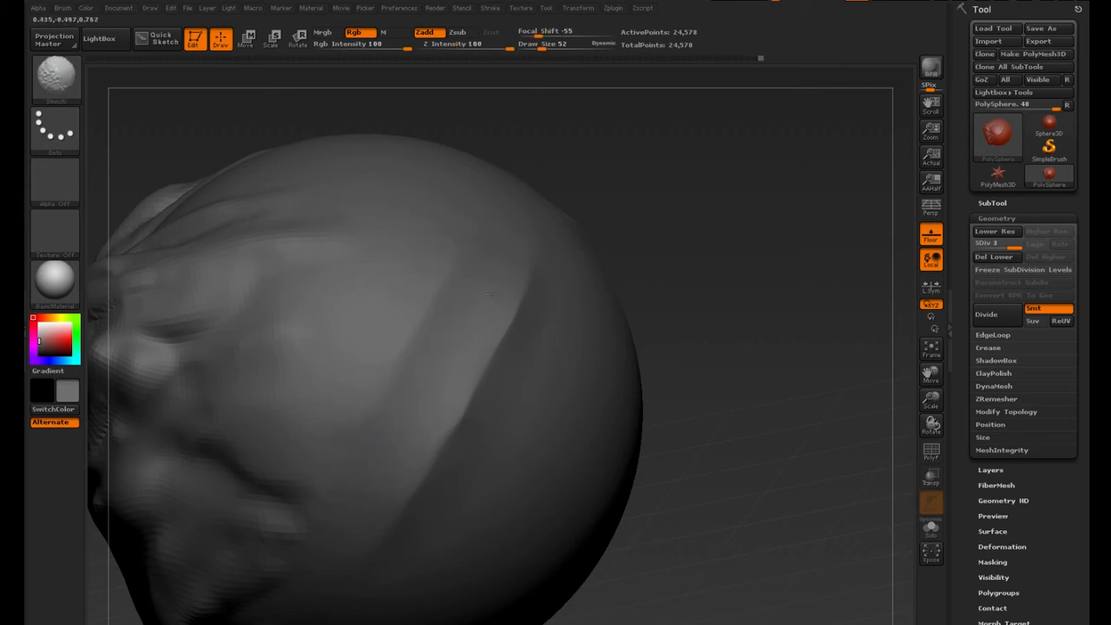
left_click_drag(705, 258, 652, 250)
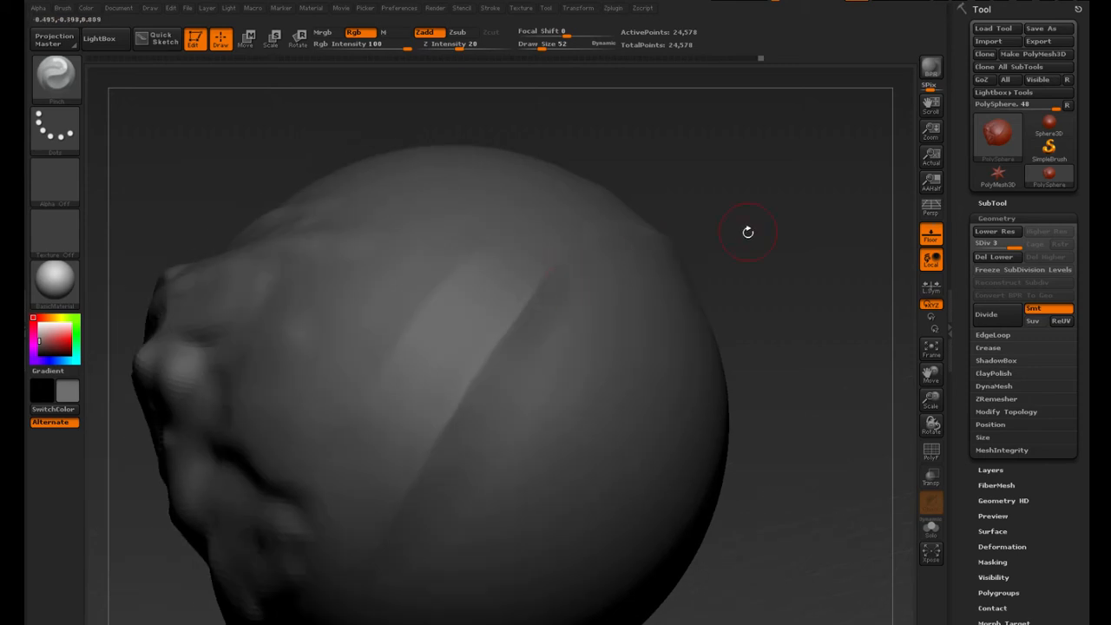
left_click_drag(747, 232, 528, 265)
mouse_move(682, 199)
left_mouse_down()
mouse_move(749, 236)
mouse_move(749, 300)
mouse_move(761, 305)
left_mouse_up()
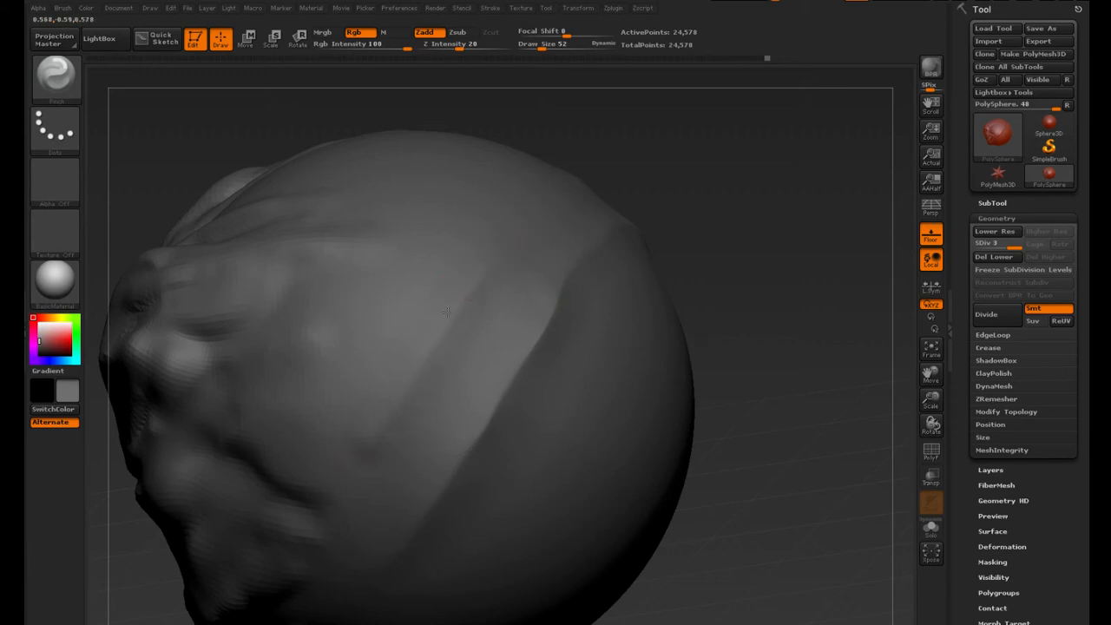
key("shift")
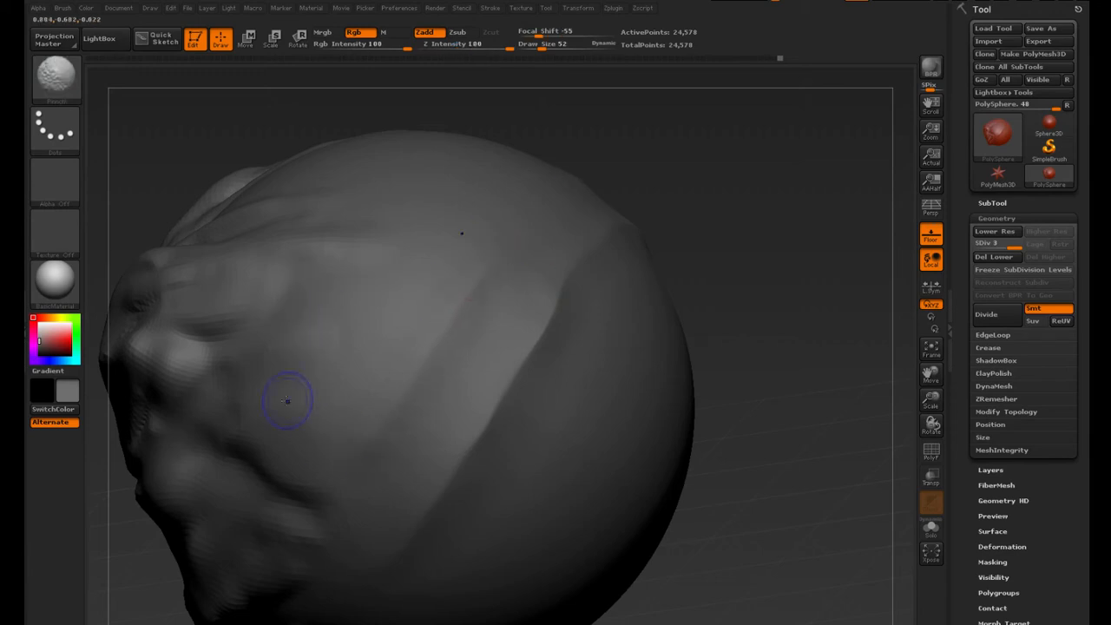
left_click_drag(838, 367, 762, 323)
left_click_drag(726, 334, 481, 356)
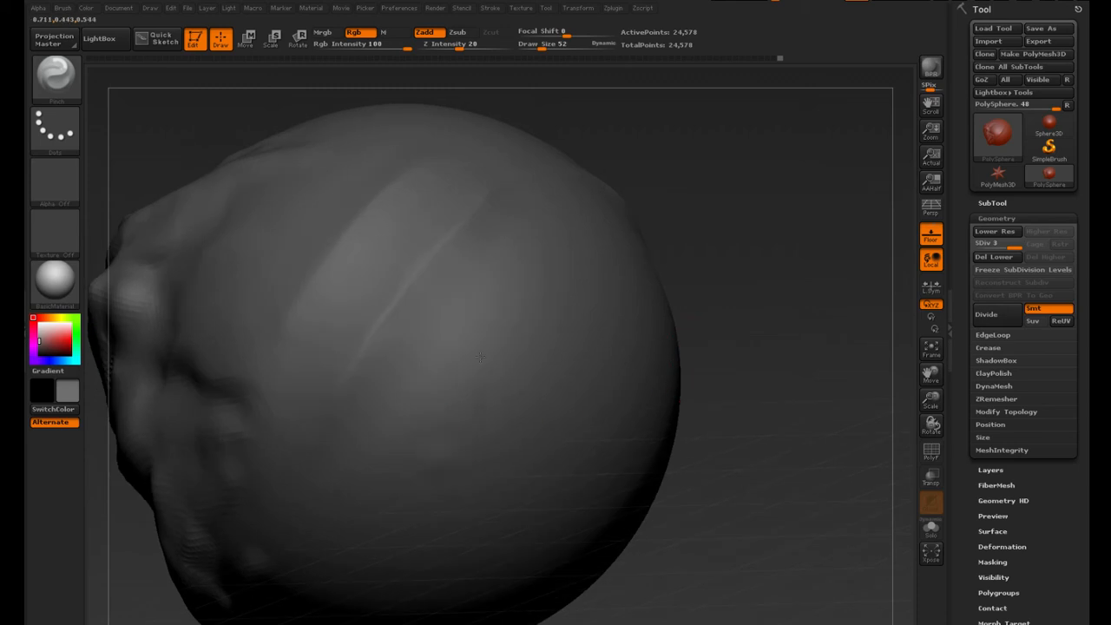
Pinch the wrinkles running back from the brow on the side of the head and smooth over them
mouse_move(810, 432)
left_mouse_down()
mouse_move(770, 427)
mouse_move(798, 391)
left_mouse_up()
mouse_move(750, 234)
left_mouse_down()
mouse_move(772, 252)
mouse_move(774, 282)
left_mouse_up()
mouse_move(560, 230)
left_mouse_down()
mouse_move(339, 383)
mouse_move(277, 404)
mouse_move(203, 405)
left_mouse_up()
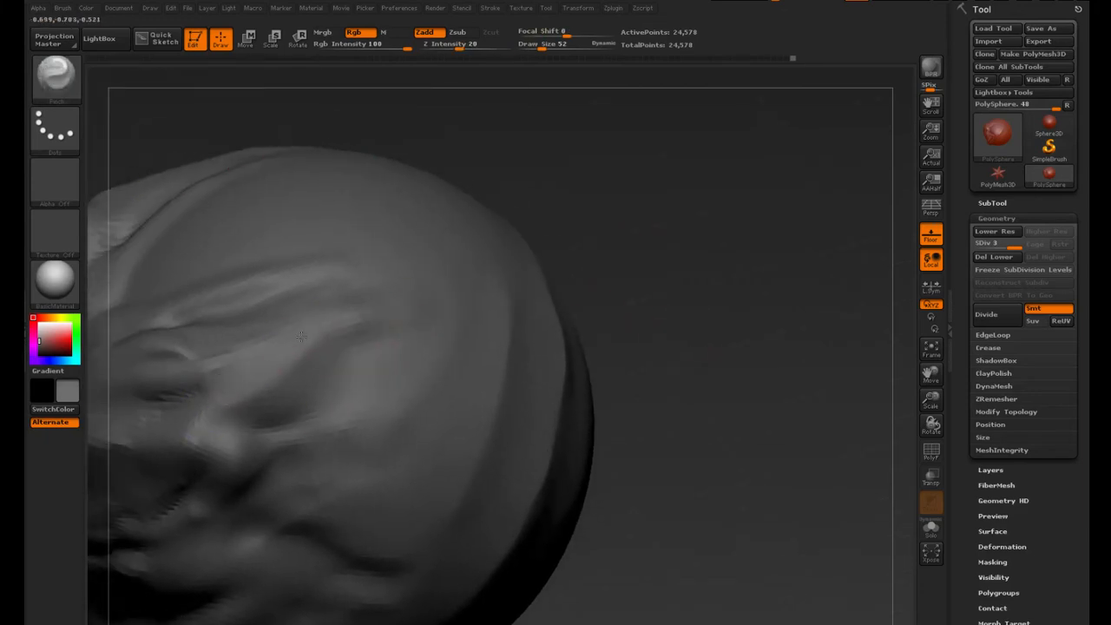
key("shift")
key("shift")
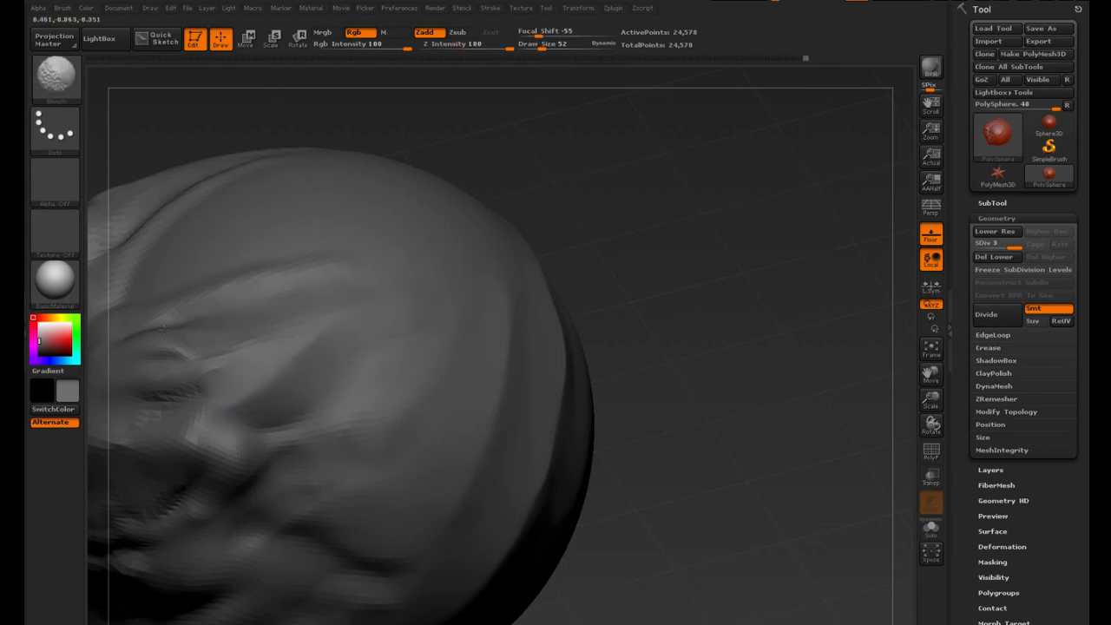
Smooth the nose bridge, the folds below the eyes and the side of the face
mouse_move(606, 322)
left_mouse_down()
mouse_move(734, 292)
mouse_move(418, 282)
left_mouse_up()
key("shift")
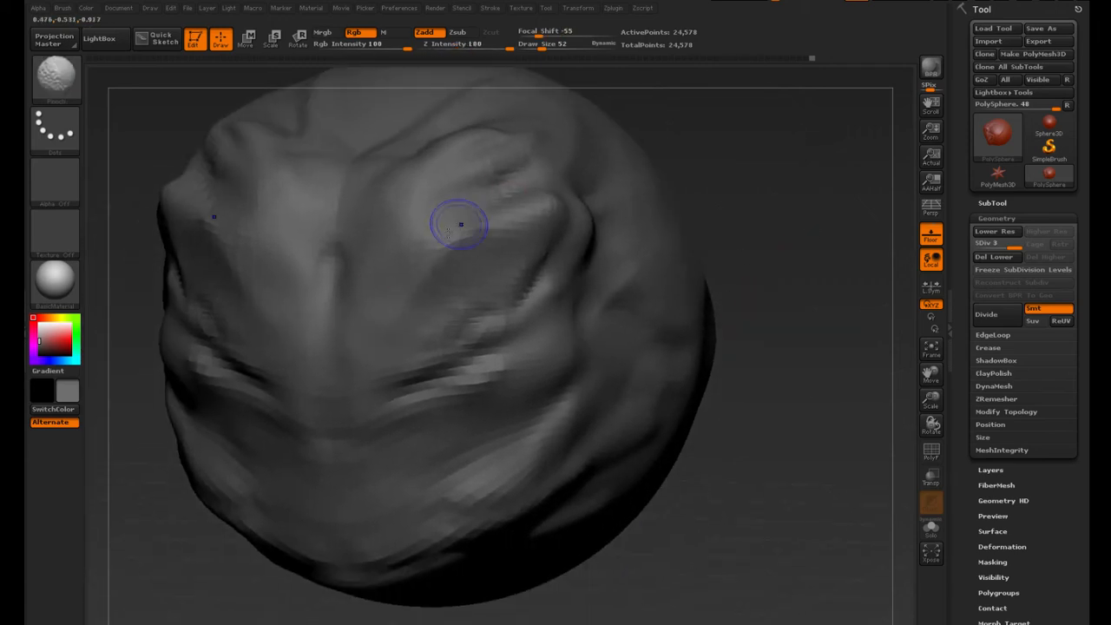
left_click_drag(332, 275, 349, 252, "shift")
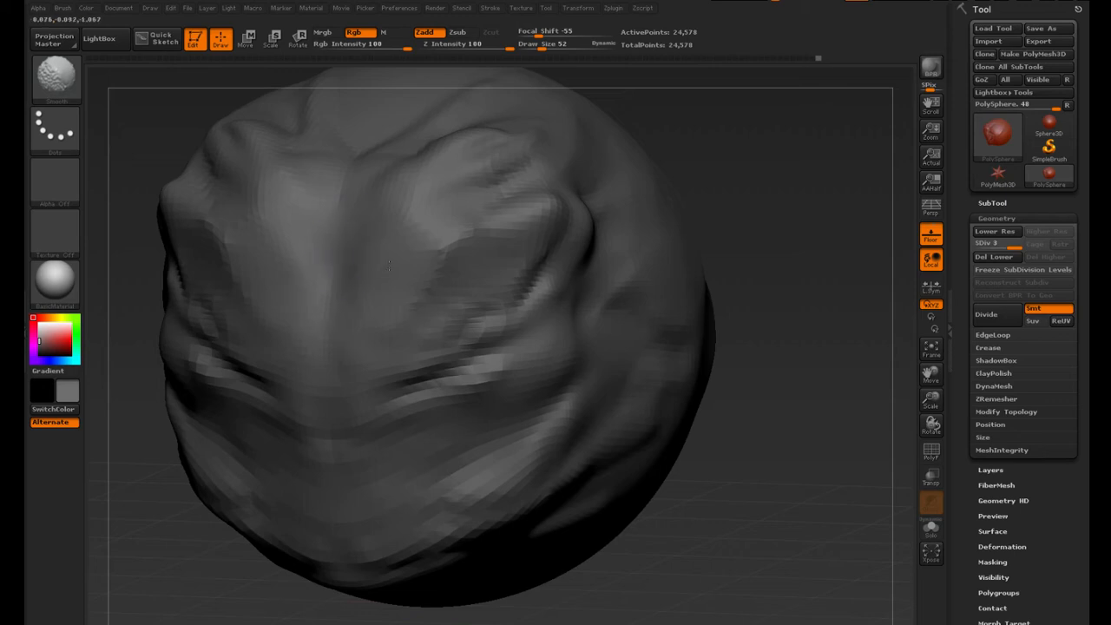
mouse_move(463, 315)
left_mouse_down("shift")
mouse_move(482, 369)
mouse_move(520, 309)
left_mouse_up("shift")
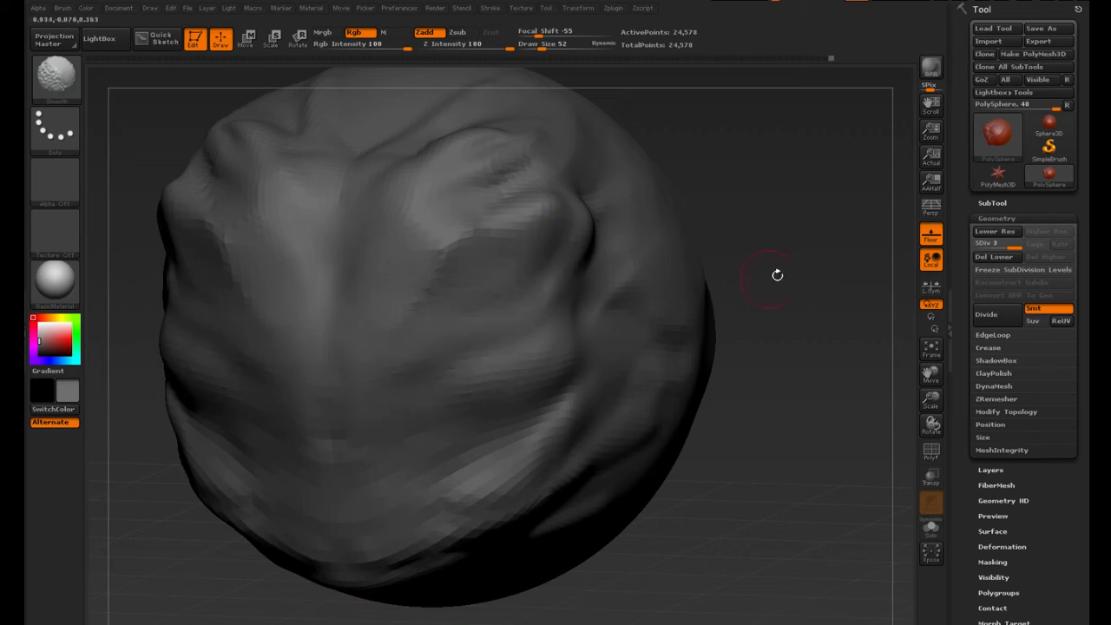
left_click_drag(777, 273, 295, 315)
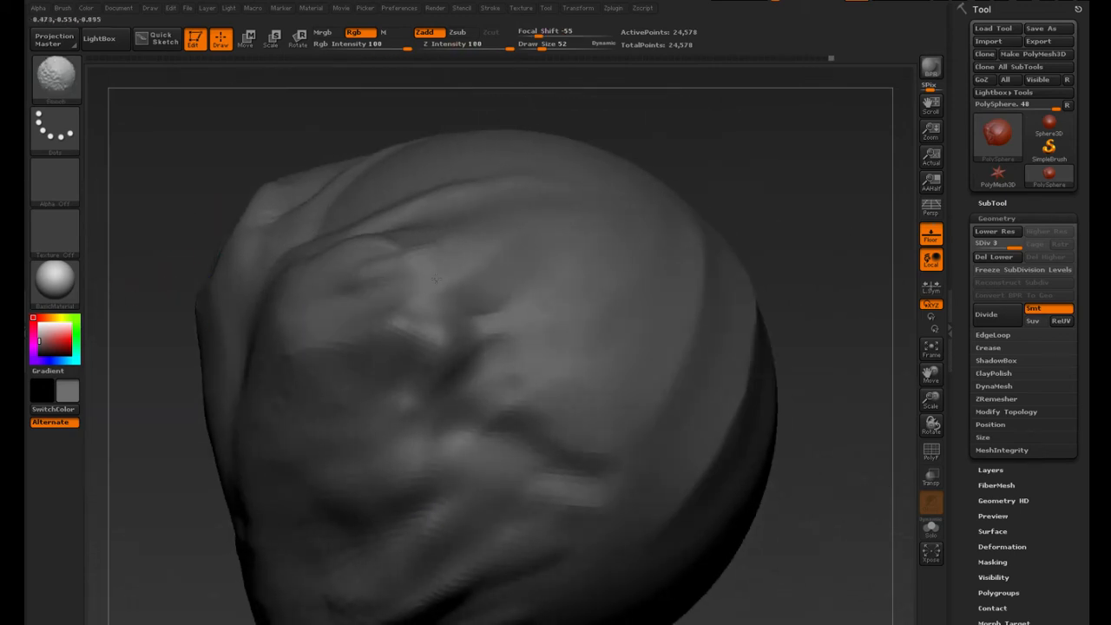
mouse_move(185, 248)
left_mouse_down("alt")
mouse_move(236, 204)
mouse_move(168, 183)
left_mouse_up("alt")
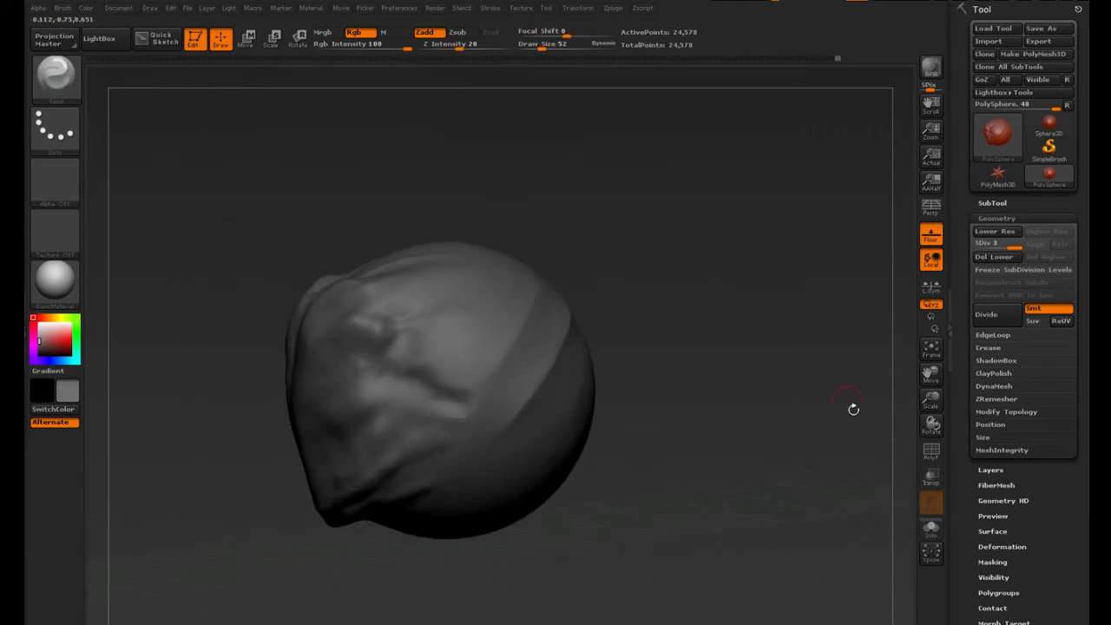
Scrub back through the undo history, return to the most recent state and review the sculpted head
left_click_drag(933, 402, 941, 427)
left_click_drag(931, 375, 803, 285)
left_click_drag(533, 57, 838, 59)
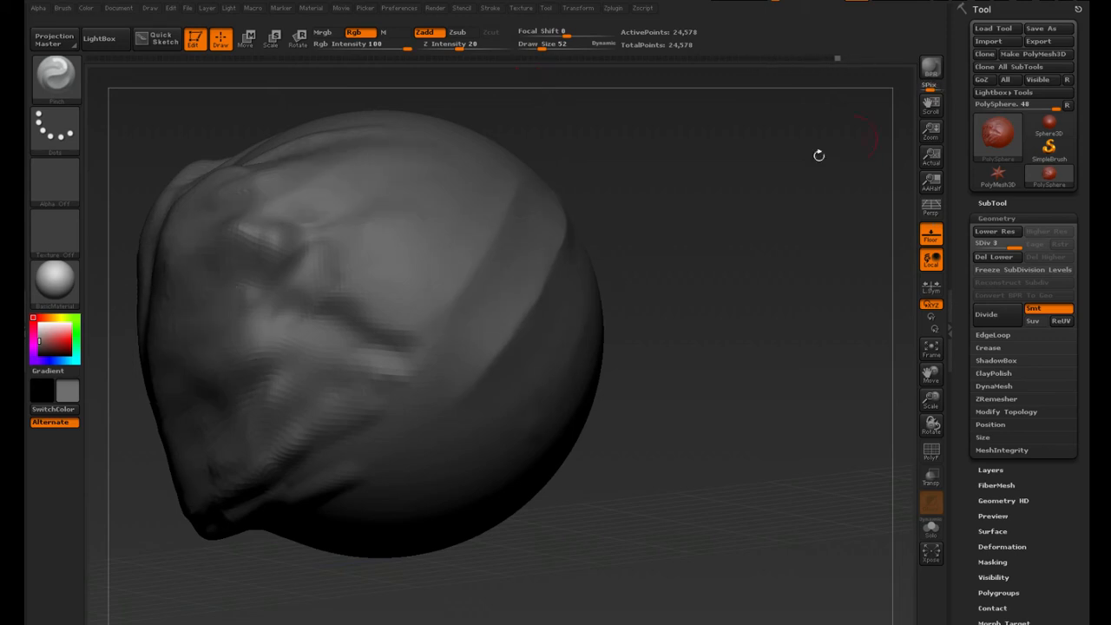
mouse_move(818, 154)
left_mouse_down()
mouse_move(745, 240)
mouse_move(718, 316)
mouse_move(689, 318)
left_mouse_up()
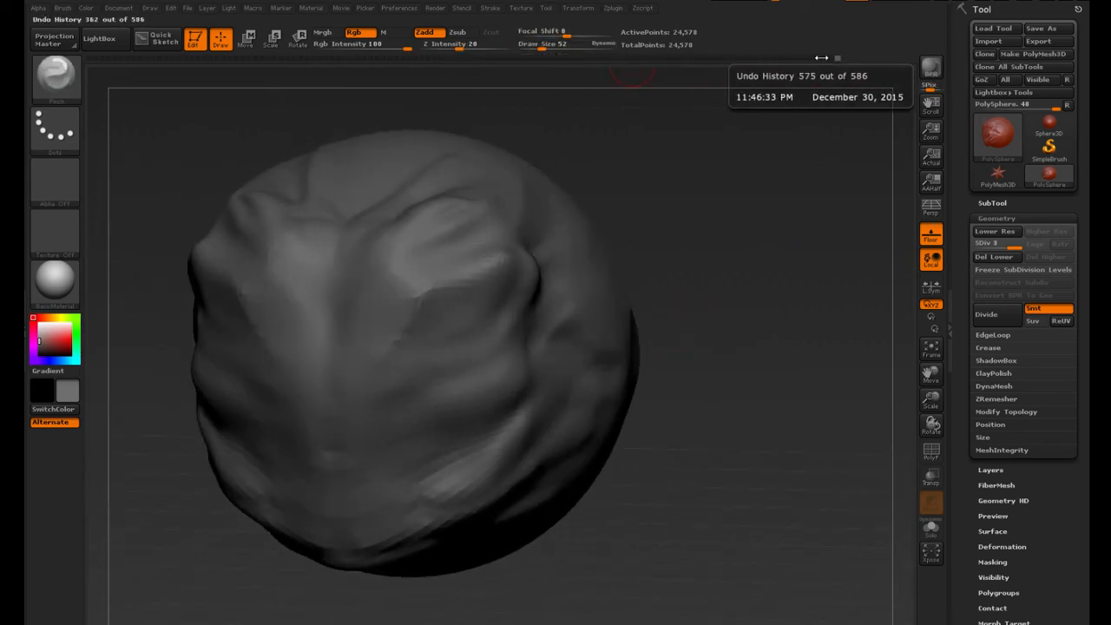
mouse_move(707, 61)
left_mouse_down()
mouse_move(141, 63)
mouse_move(598, 87)
mouse_move(752, 116)
left_mouse_up()
mouse_move(825, 122)
left_mouse_down()
mouse_move(161, 86)
mouse_move(268, 84)
mouse_move(362, 98)
mouse_move(149, 108)
mouse_move(90, 86)
mouse_move(132, 59)
mouse_move(379, 75)
mouse_move(734, 155)
left_mouse_up()
left_click_drag(807, 171, 899, 188)
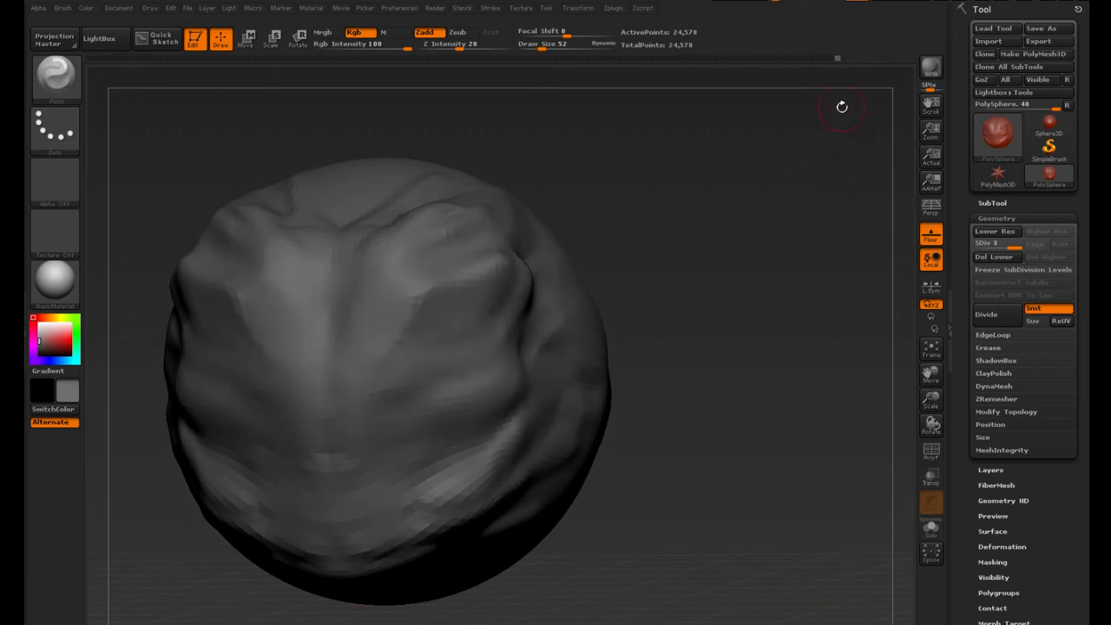
left_click_drag(869, 289, 891, 317)
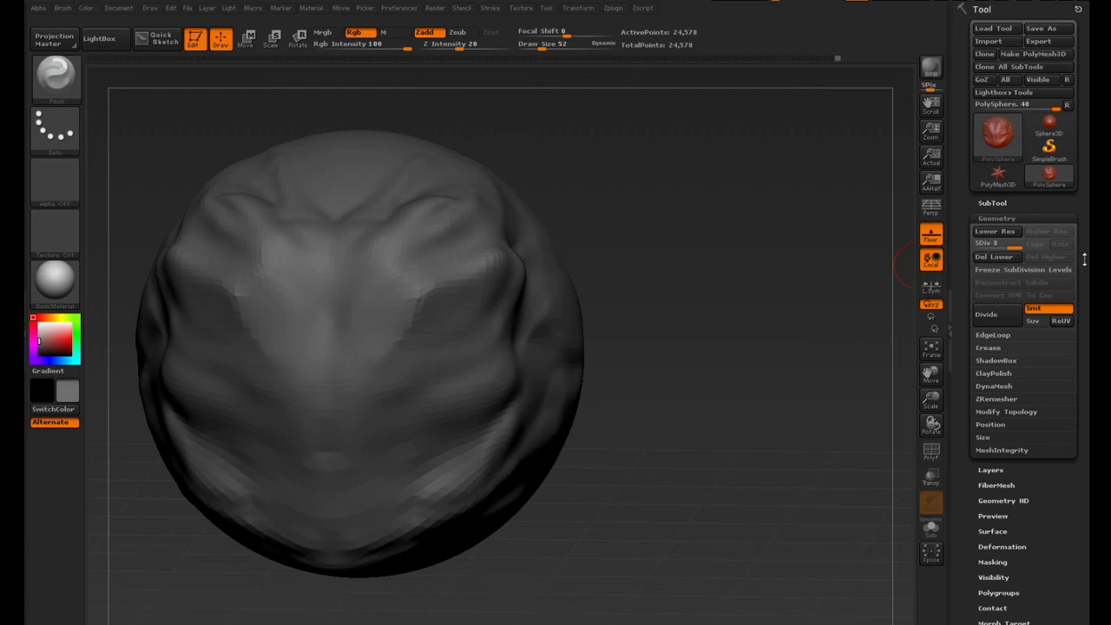
Browse the available 3D meshes for the tool, including the ZSphere preview
mouse_move(1084, 259)
left_mouse_down()
mouse_move(1089, 163)
mouse_move(1082, 265)
left_mouse_up()
left_click_drag(1085, 349, 1086, 261)
left_click_drag(1091, 318, 1091, 407)
left_click(1007, 141)
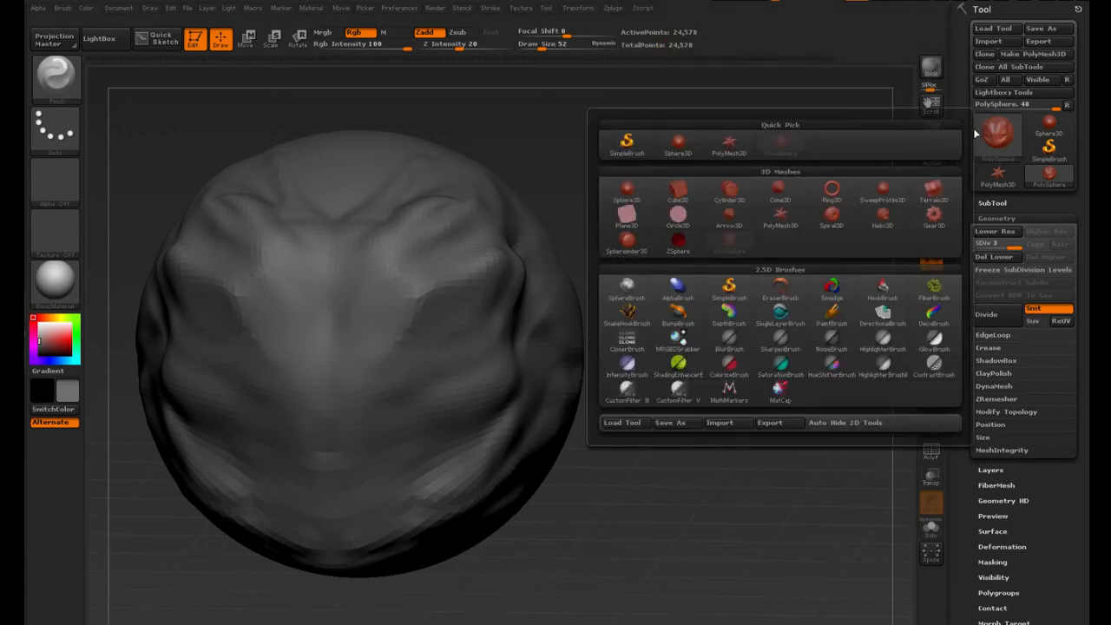
left_click(996, 130)
mouse_move(670, 254)
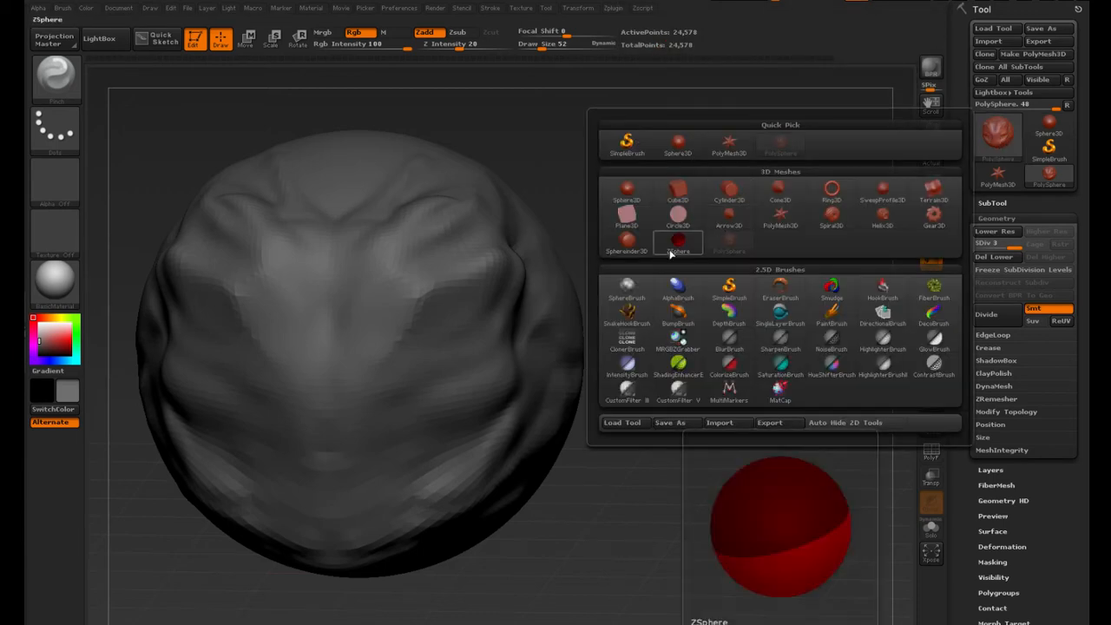
Append a Sphere3D to the sculpted PolySphere head as a second subtool
left_click(994, 203)
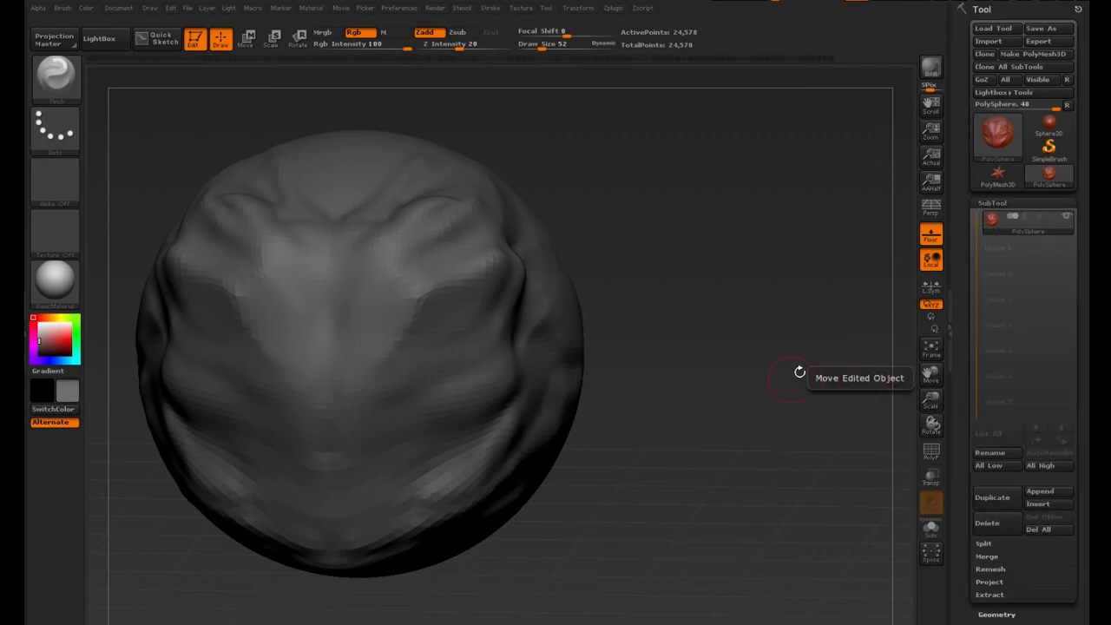
left_click(1048, 492)
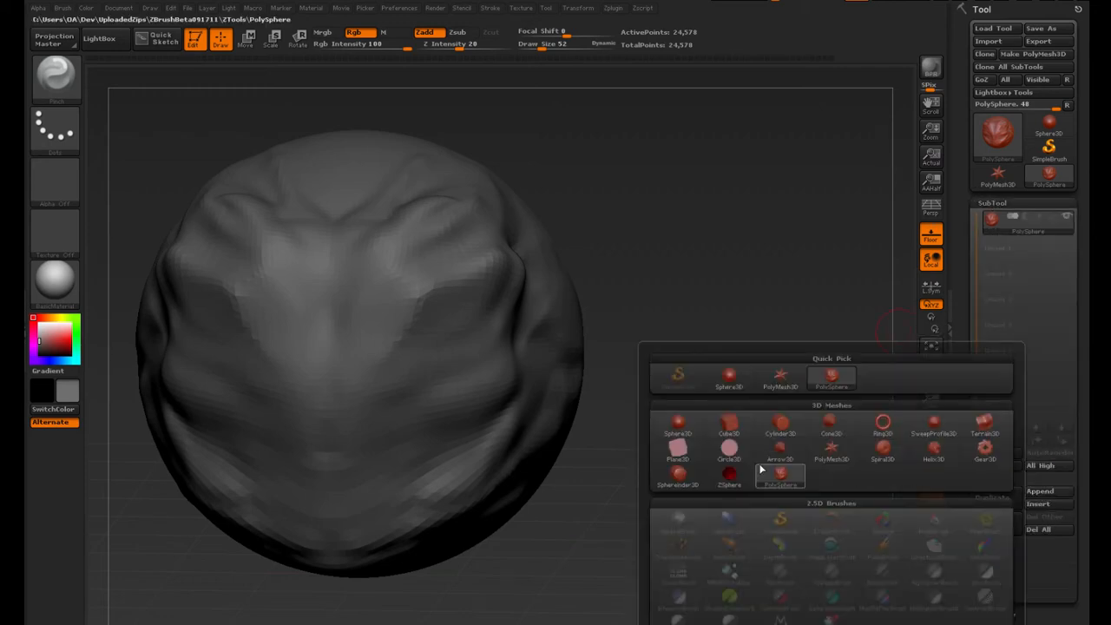
left_click(738, 384)
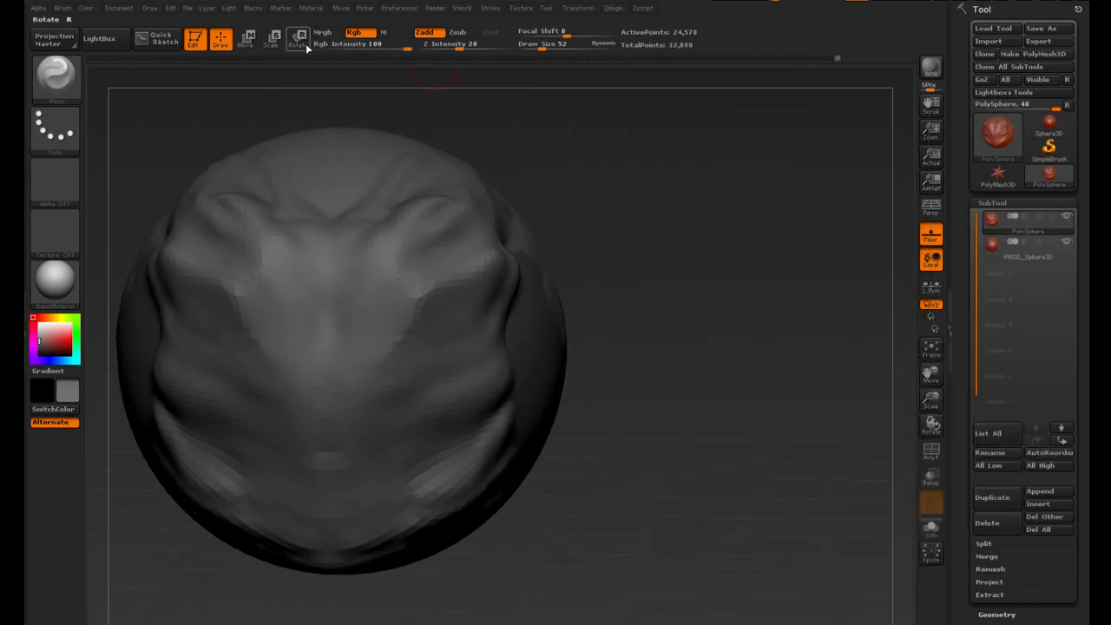
Select the appended sphere subtool and move it sideways out of the head with a Transpose Move line
left_click(250, 42)
left_click_drag(516, 303, 685, 519)
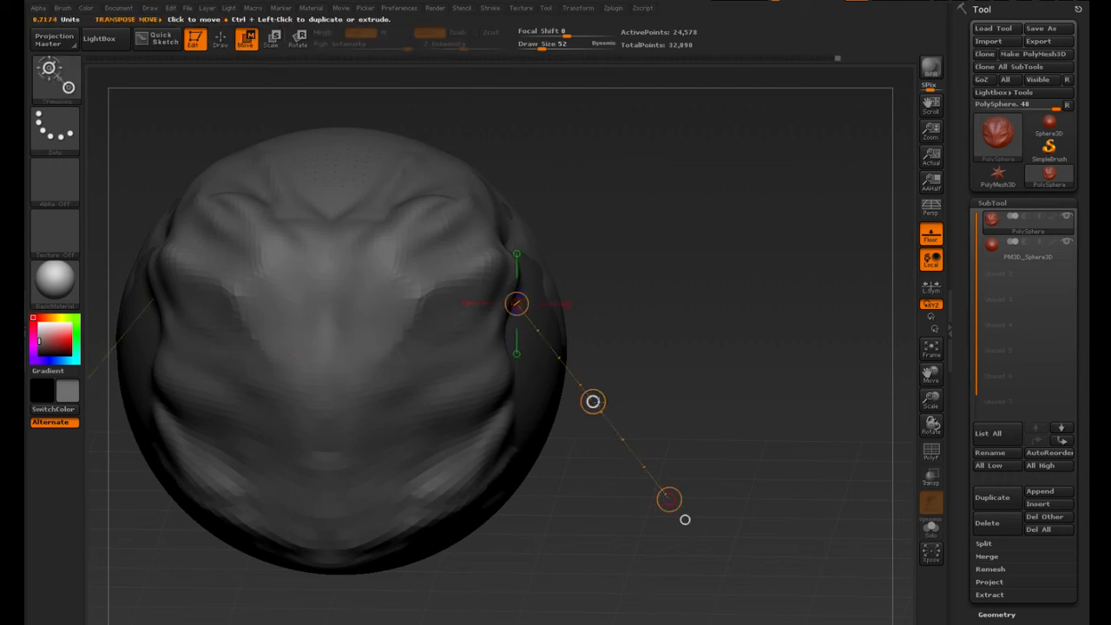
mouse_move(593, 402)
left_mouse_down()
mouse_move(950, 247)
mouse_move(814, 324)
left_mouse_up()
key("ctrl+z")
left_click(993, 251)
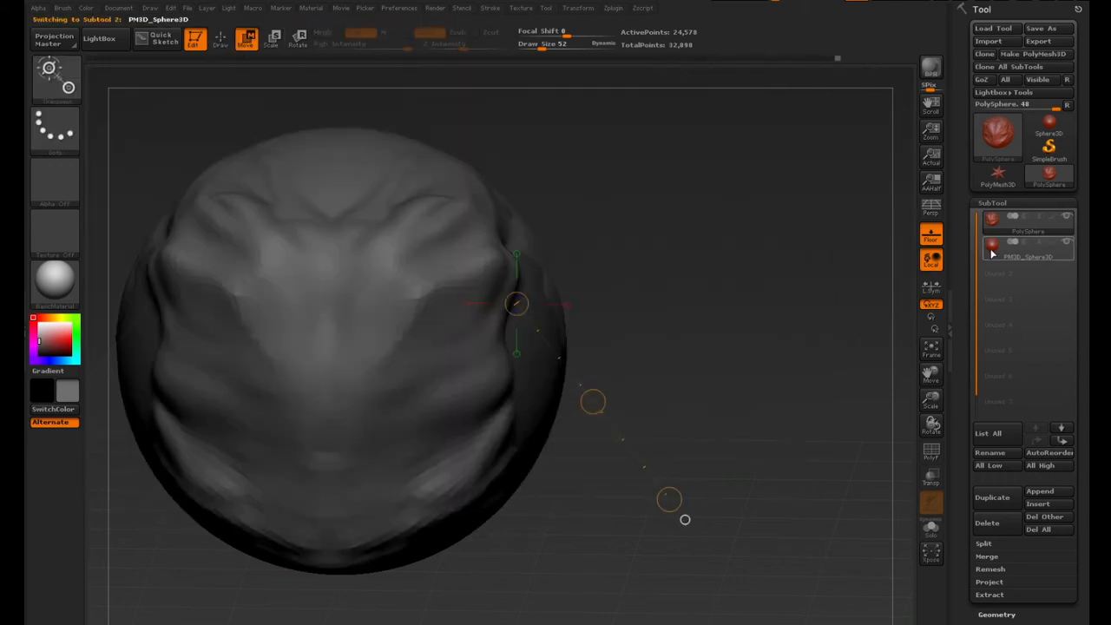
left_click_drag(593, 402, 906, 379)
left_click_drag(941, 422, 872, 456)
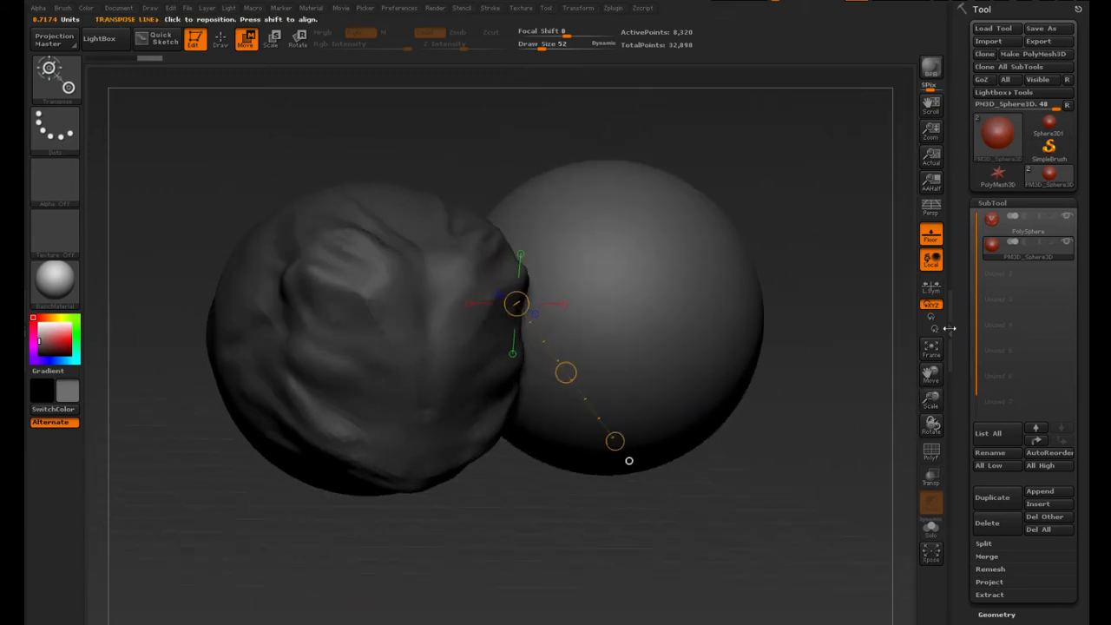
left_click_drag(846, 403, 803, 416)
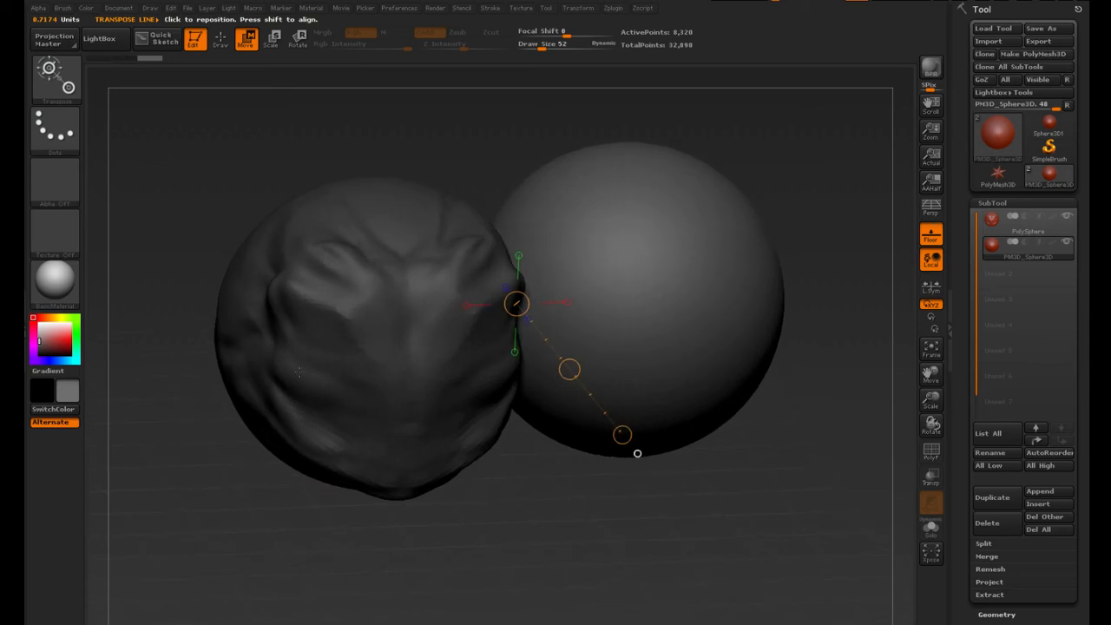
Turn off the floor grid and delete the appended sphere subtool, leaving only the sculpted PolySphere head
left_click(929, 240)
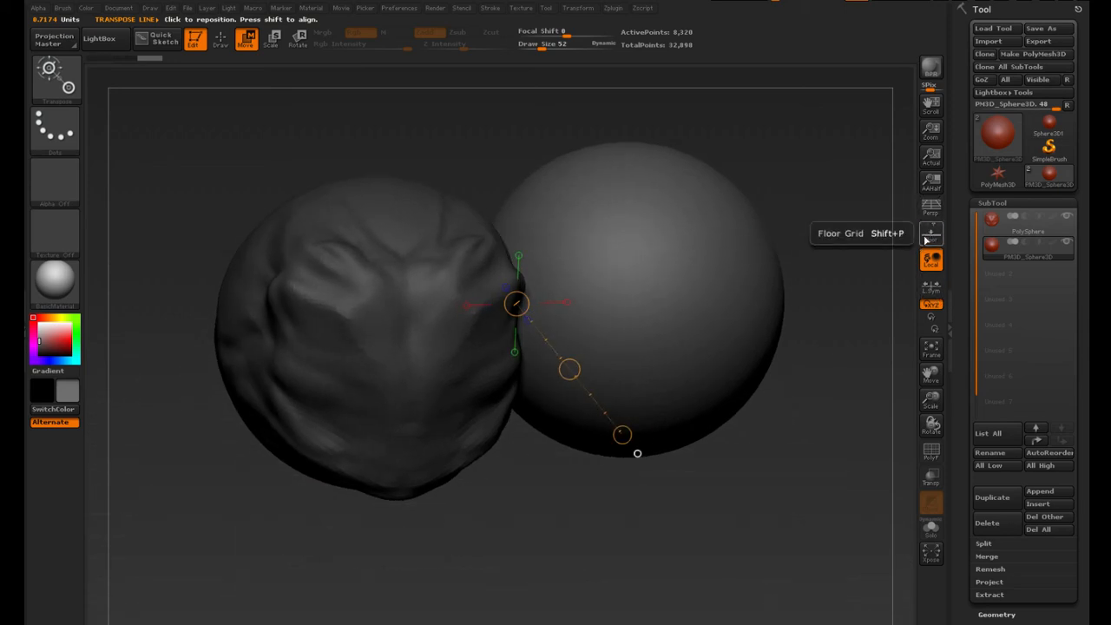
left_click_drag(850, 391, 847, 416)
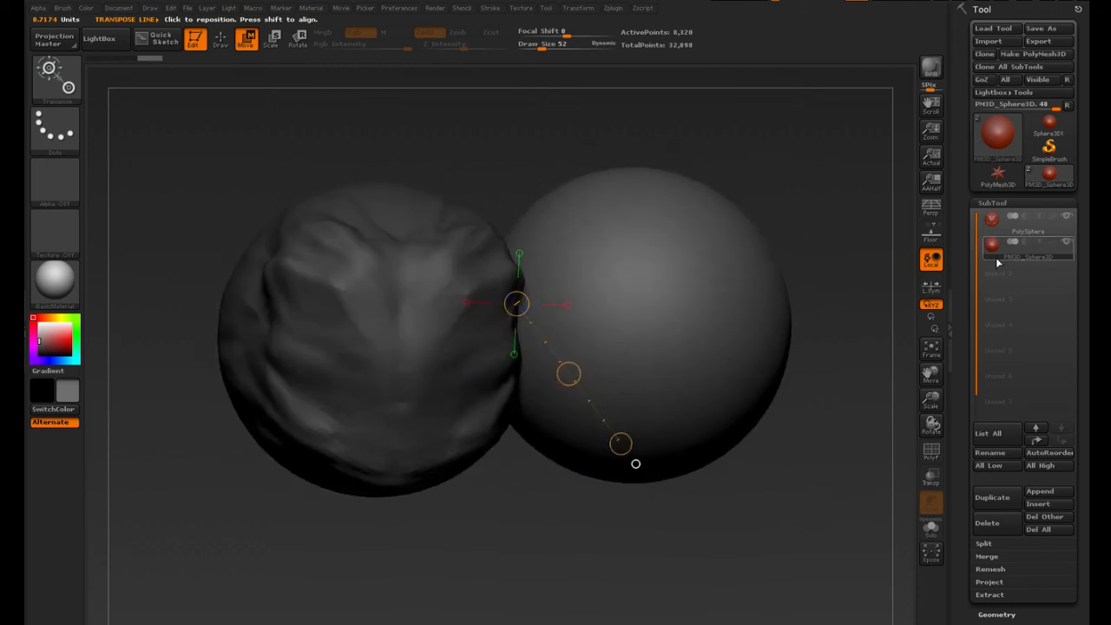
left_click(989, 525)
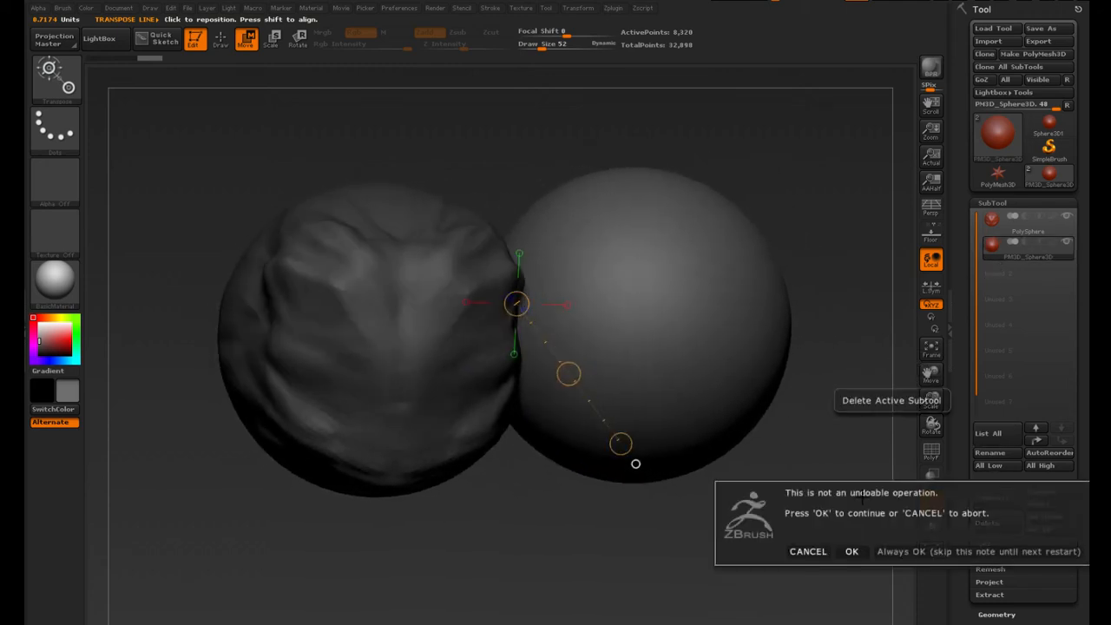
left_click(853, 552)
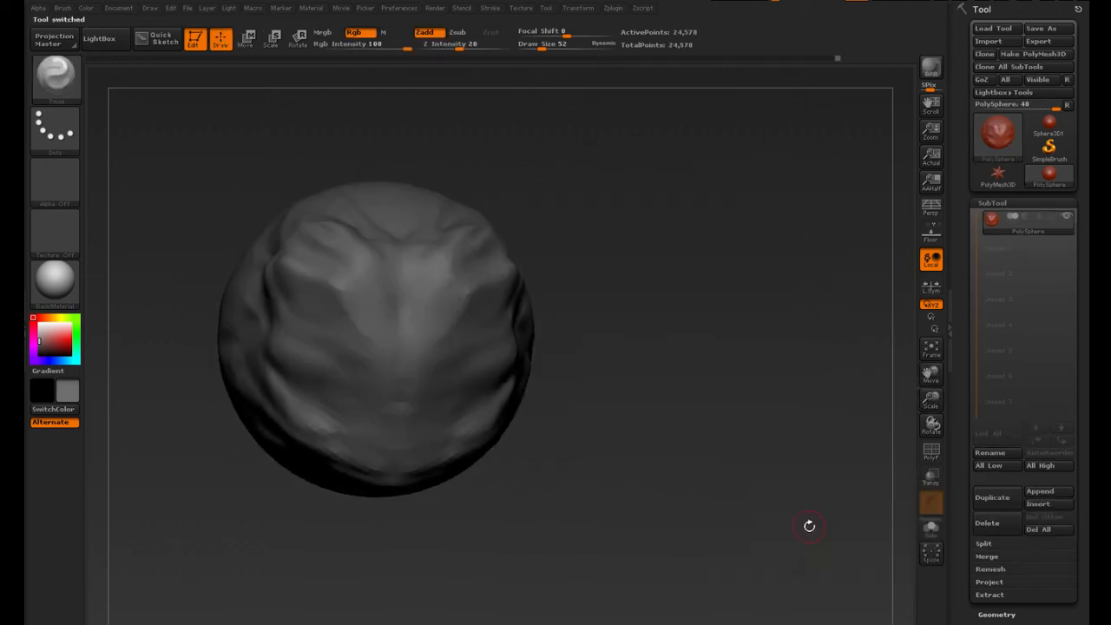
Look through the Split, Merge and Remesh options for subtools and collapse the SubTool section
left_click(993, 202)
left_click(992, 203)
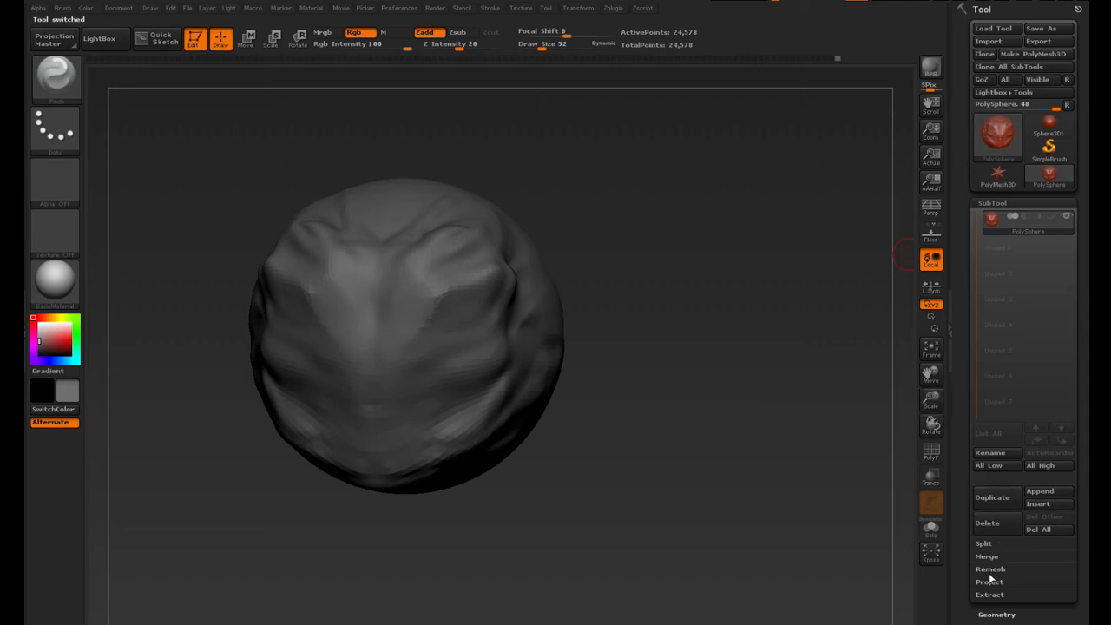
left_click(984, 543)
scroll(1007, 424, "down", 3)
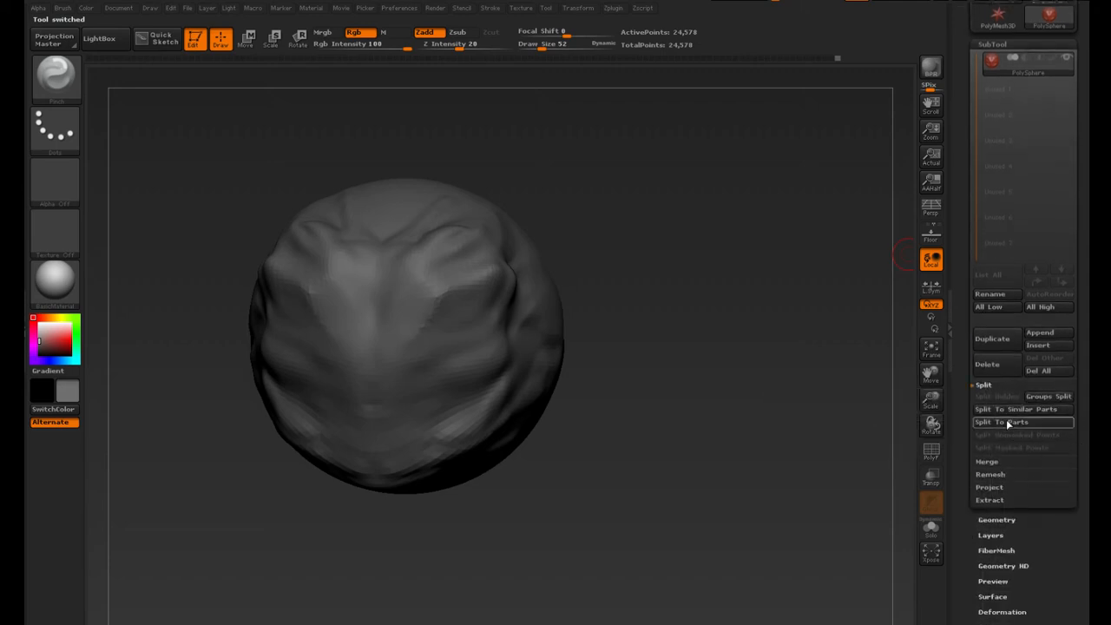
left_click(984, 385)
left_click(983, 386)
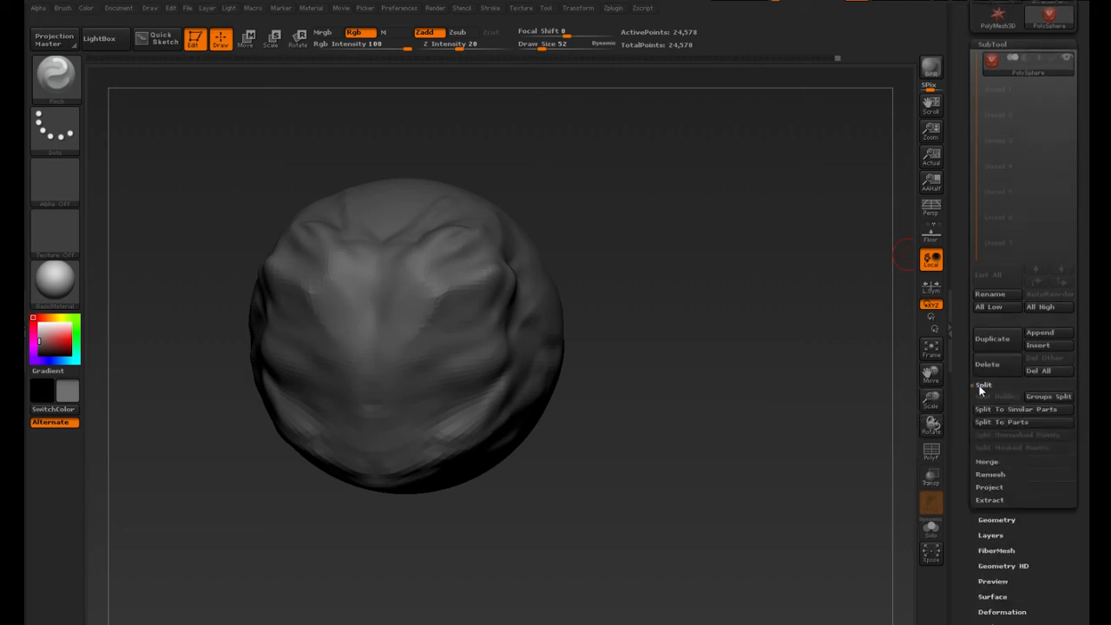
left_click(988, 462)
left_click(990, 437)
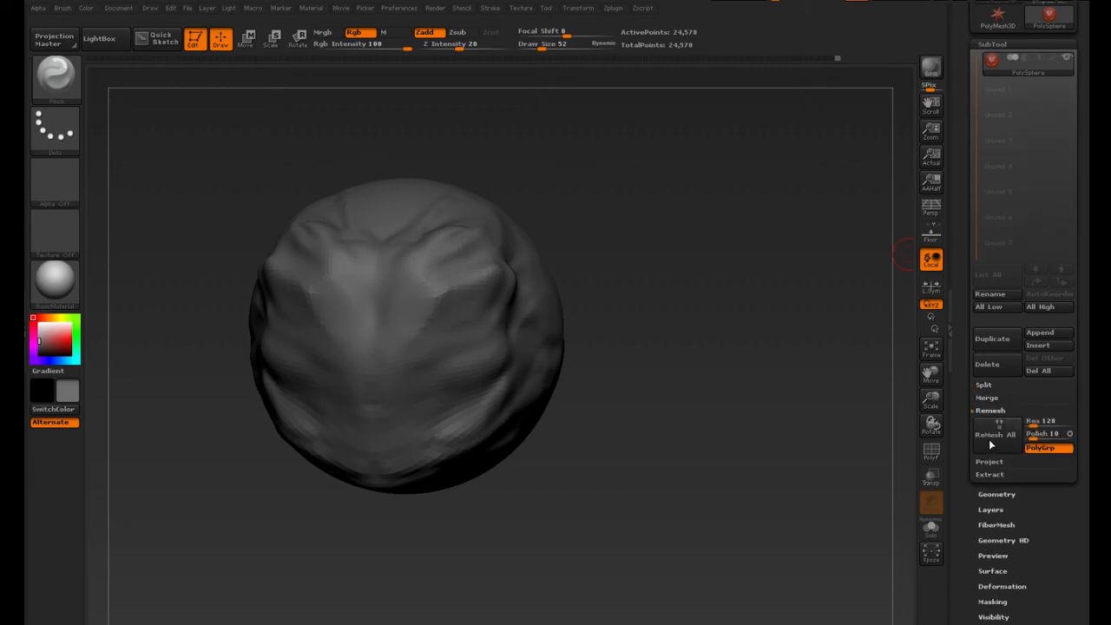
scroll(1078, 345, "up", 3)
left_click(998, 172)
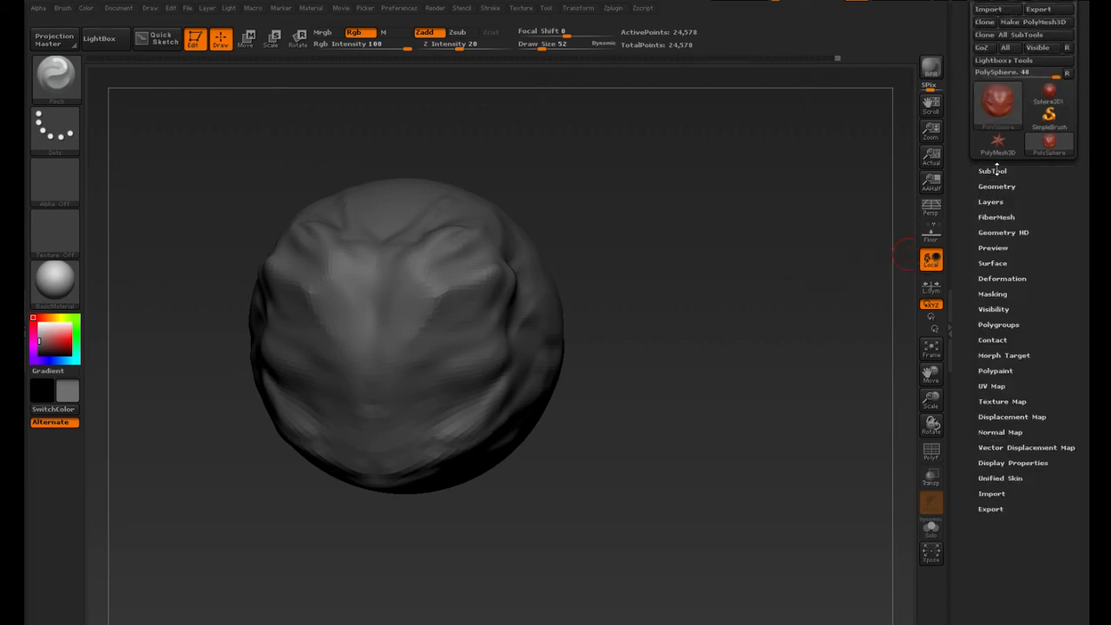
Enlarge the head in the view and set the Pinch brush's Draw Size to 185
left_click_drag(888, 181, 775, 187)
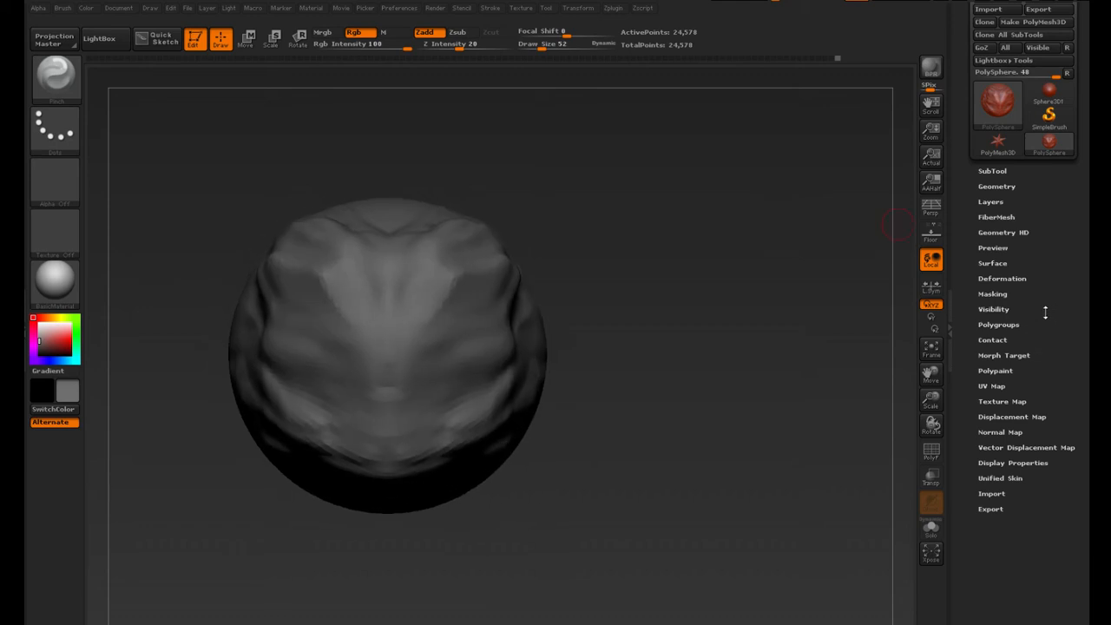
left_click_drag(762, 279, 769, 280)
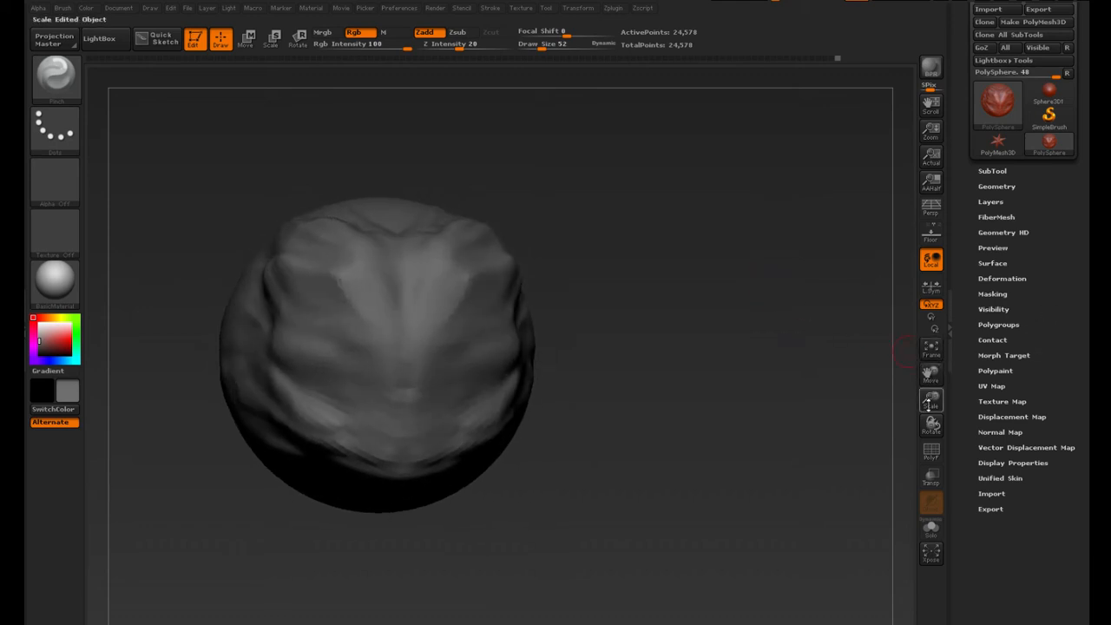
mouse_move(927, 401)
left_mouse_down()
mouse_move(889, 427)
mouse_move(811, 402)
left_mouse_up()
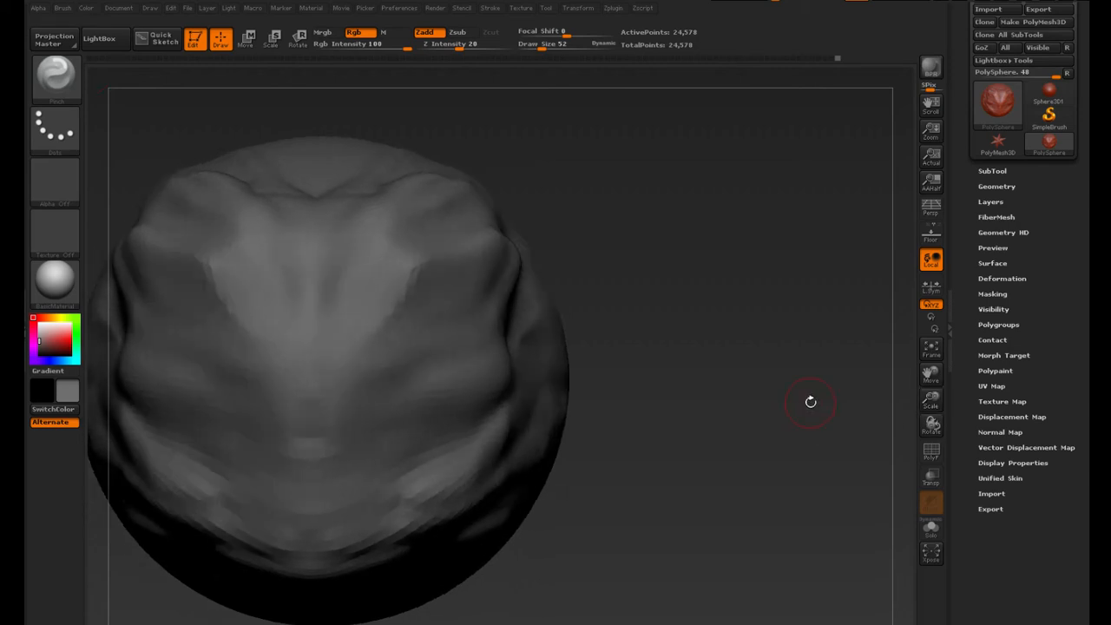
left_click_drag(801, 339, 808, 342)
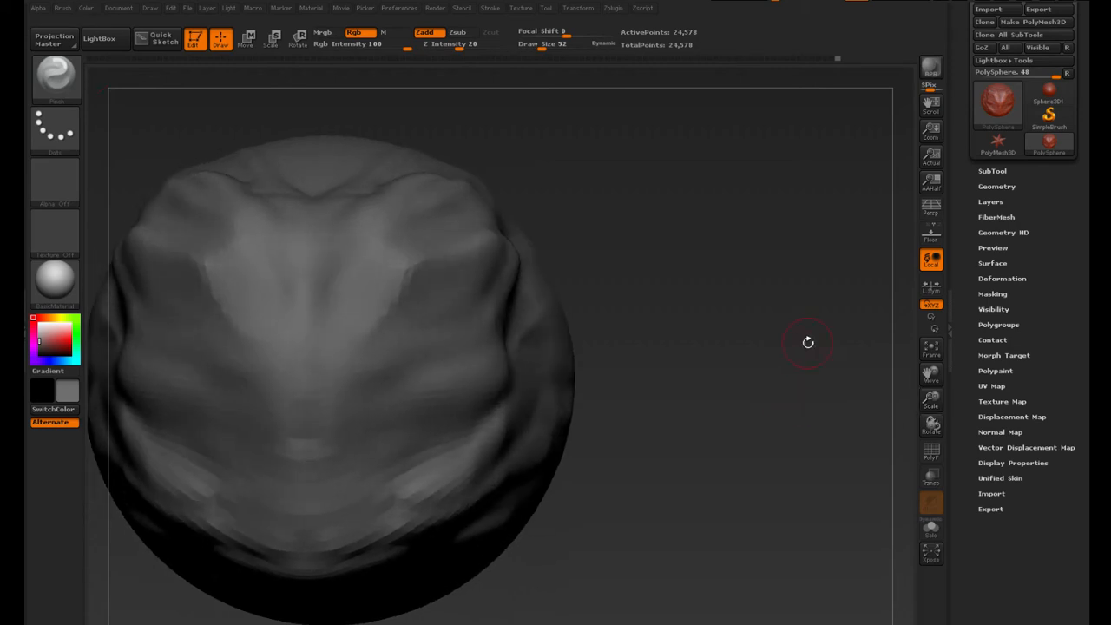
left_click(560, 46)
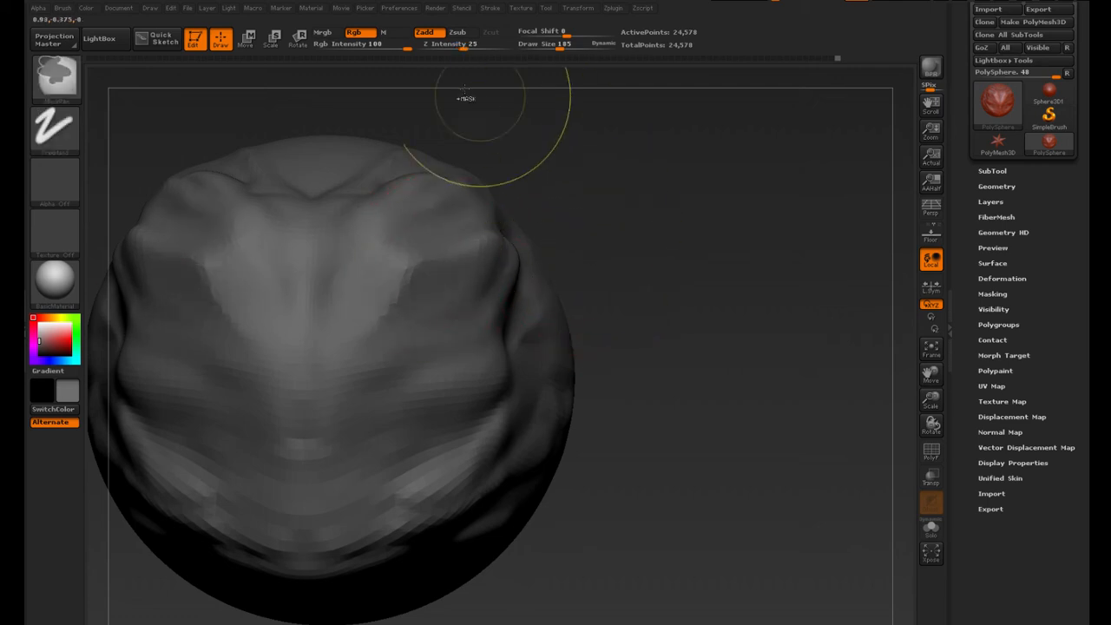
left_click(542, 44)
left_click(553, 45)
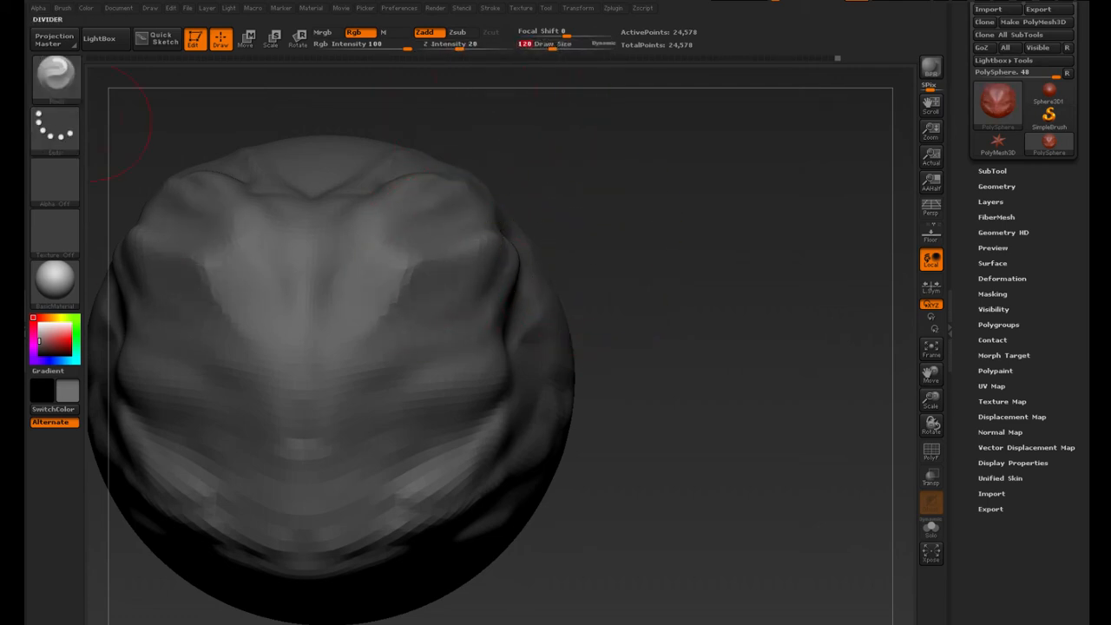
left_click(58, 78)
mouse_move(782, 463)
left_mouse_down()
mouse_move(772, 473)
mouse_move(766, 461)
left_mouse_up()
left_click_drag(552, 48, 561, 46)
mouse_move(800, 271)
left_mouse_down()
mouse_move(796, 285)
mouse_move(741, 298)
mouse_move(738, 315)
left_mouse_up()
Look through the Layers, FiberMesh and Geometry settings of the head
left_click(992, 201)
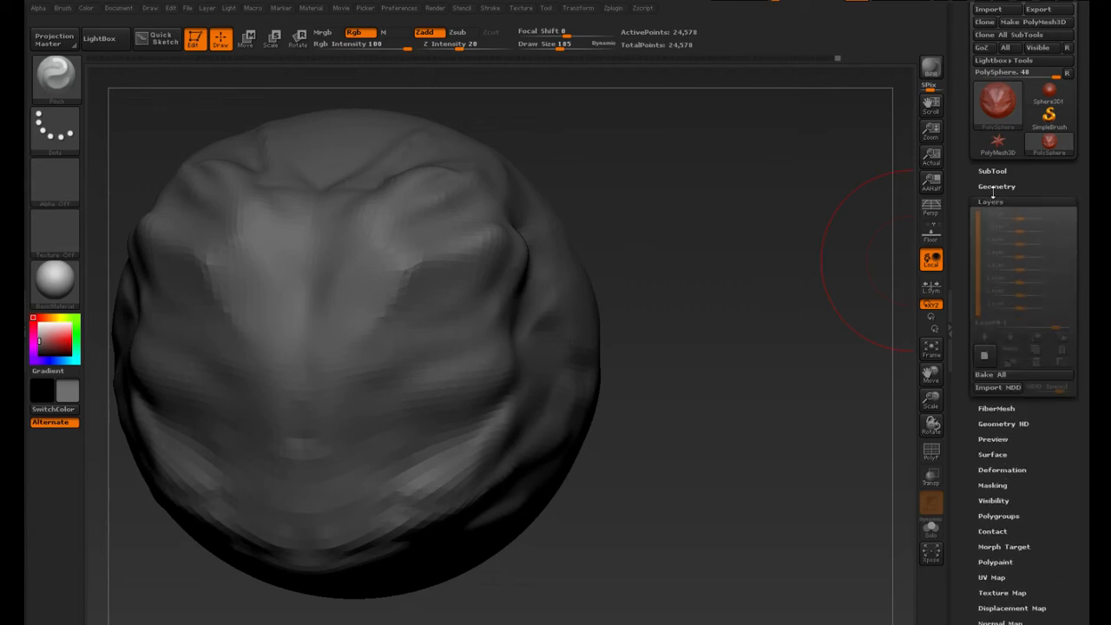
left_click(992, 201)
left_click(996, 218)
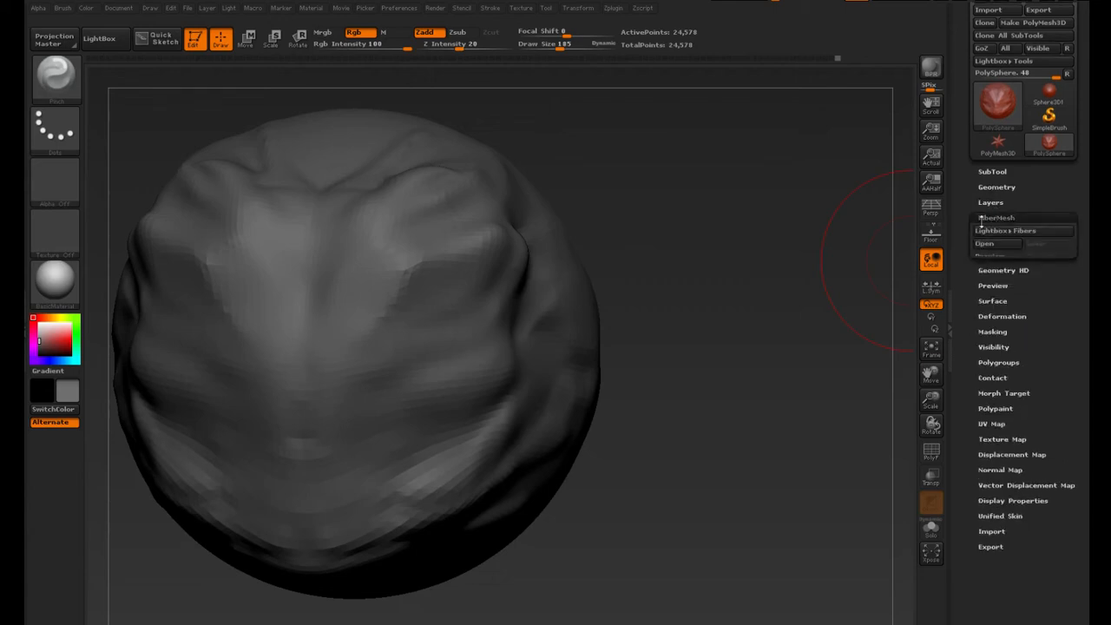
mouse_move(740, 291)
left_mouse_down()
mouse_move(771, 279)
mouse_move(760, 293)
left_mouse_up()
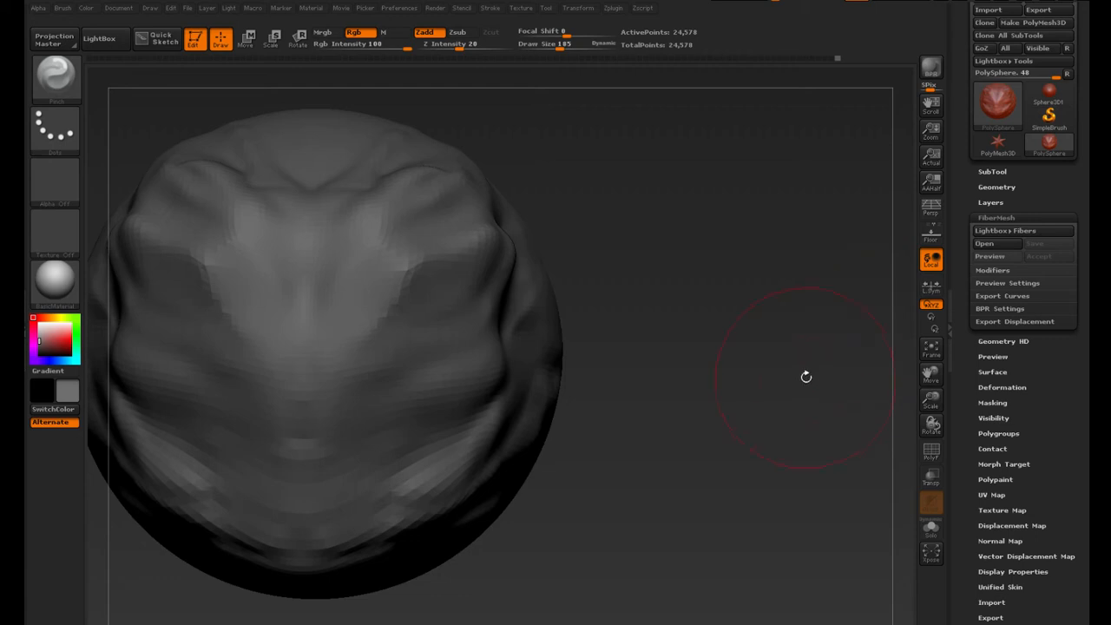
left_click_drag(806, 376, 868, 208)
left_click(997, 186)
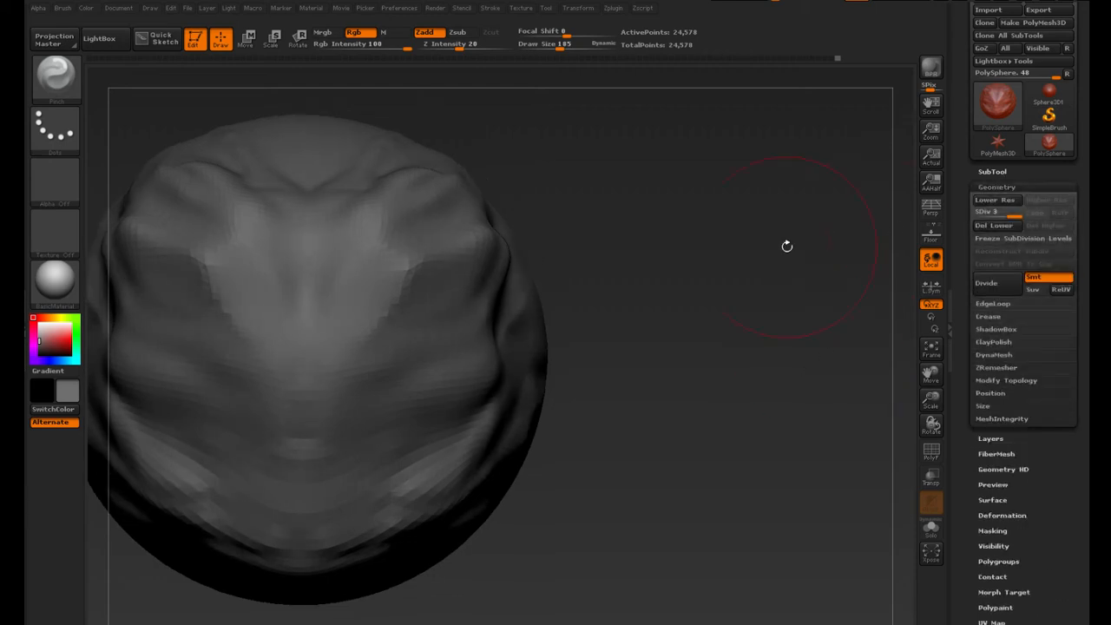
mouse_move(786, 246)
left_mouse_down()
mouse_move(821, 291)
mouse_move(799, 295)
mouse_move(873, 333)
mouse_move(868, 372)
mouse_move(903, 261)
left_mouse_up()
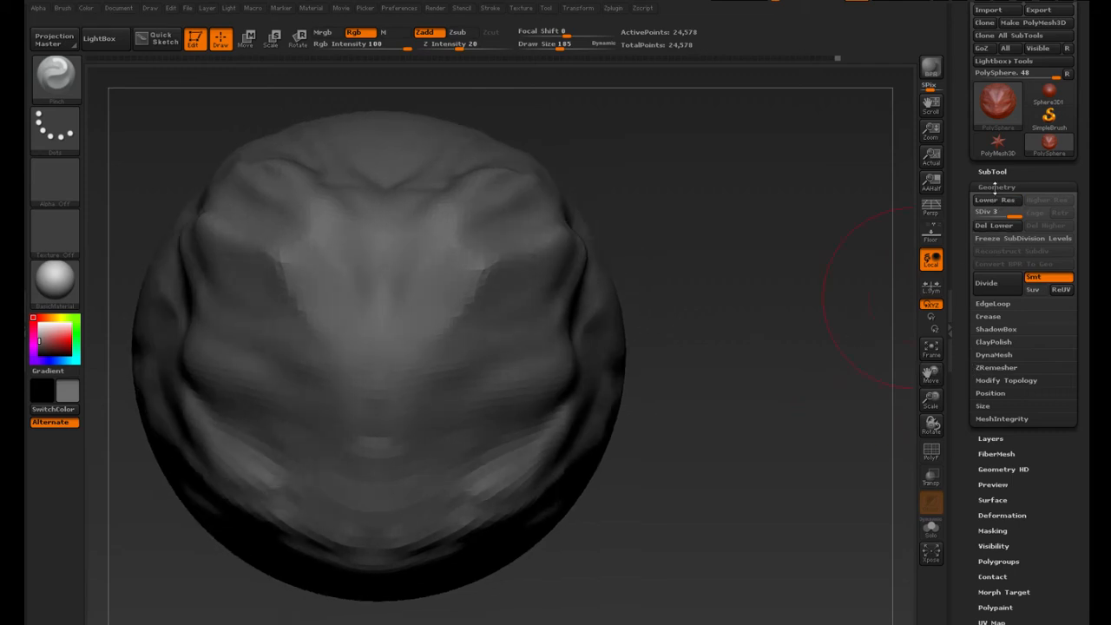
Step the head down to a lower subdivision level and return it to SDiv 3
left_click(996, 186)
left_click(995, 187)
left_click_drag(1010, 214, 956, 219)
key("d")
key("d")
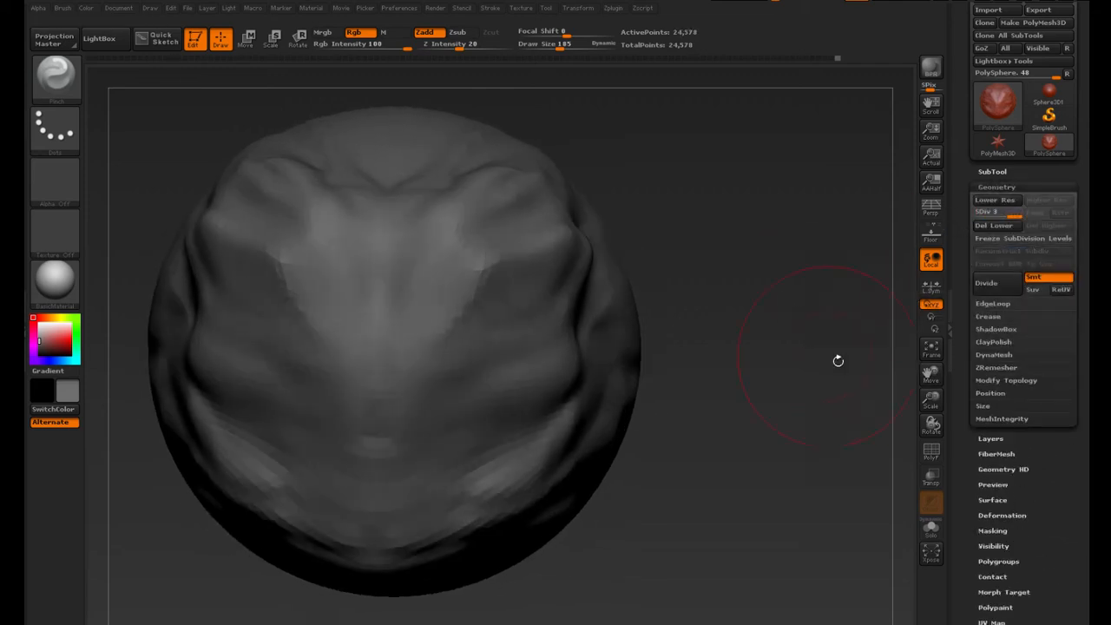
Show the polyframe to inspect the polygon mesh on the head, and hide it again
left_click(932, 453)
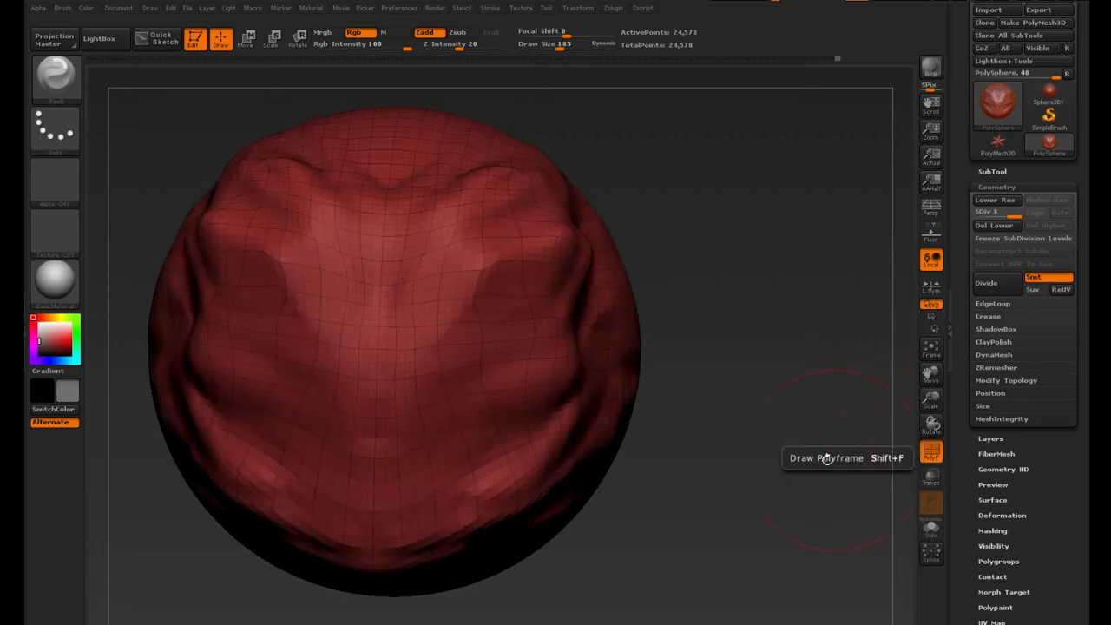
left_click(933, 454)
left_click(933, 455)
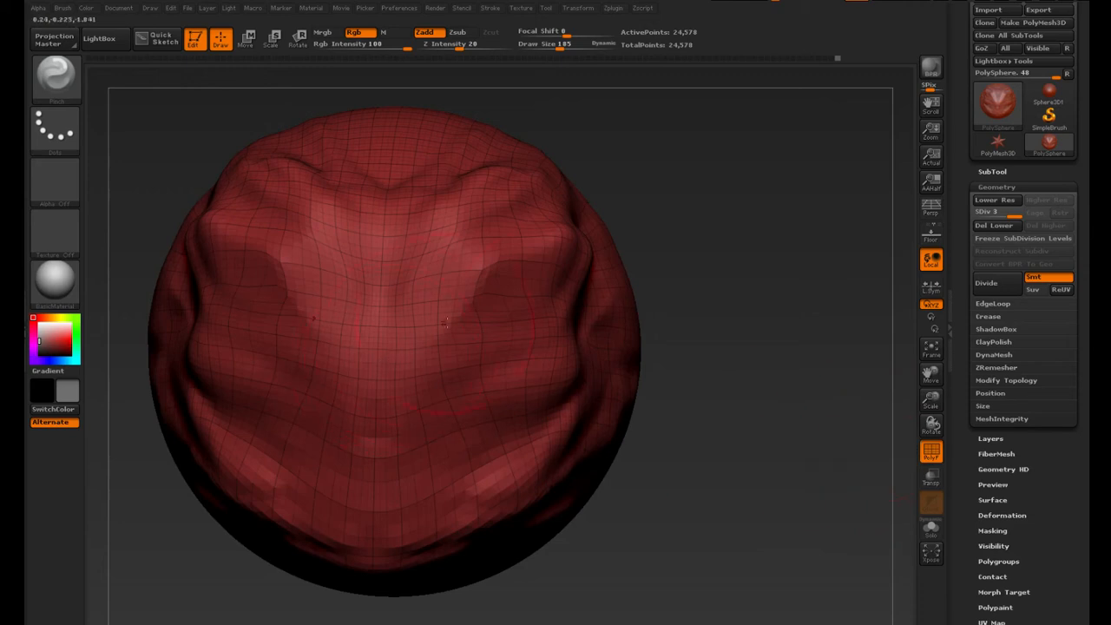
left_click_drag(710, 323, 668, 321)
left_click(930, 453)
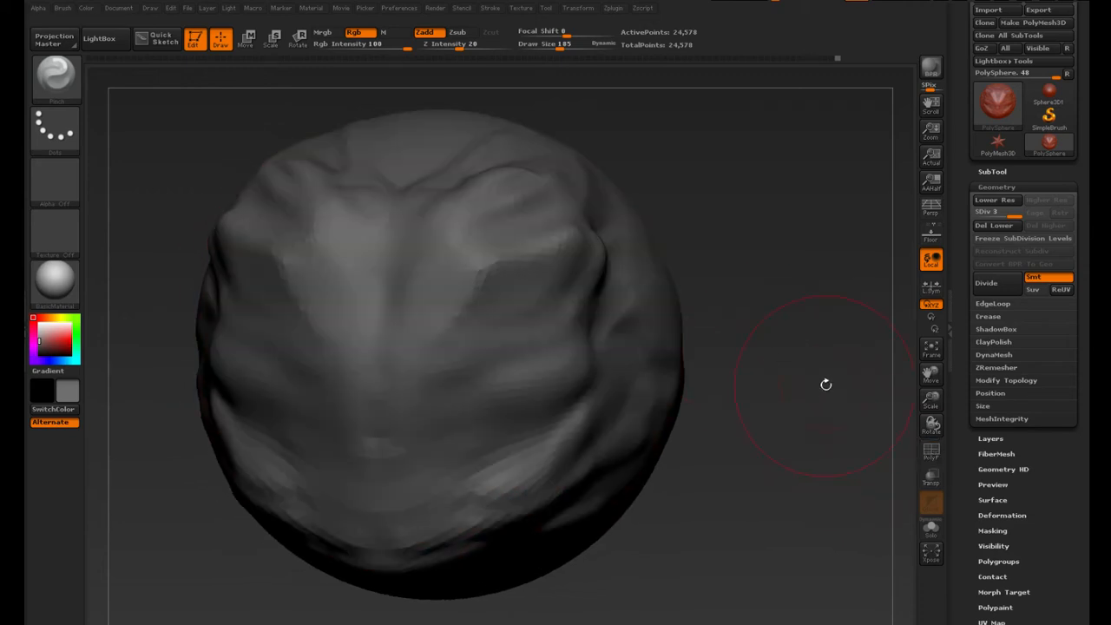
left_click_drag(825, 384, 738, 312)
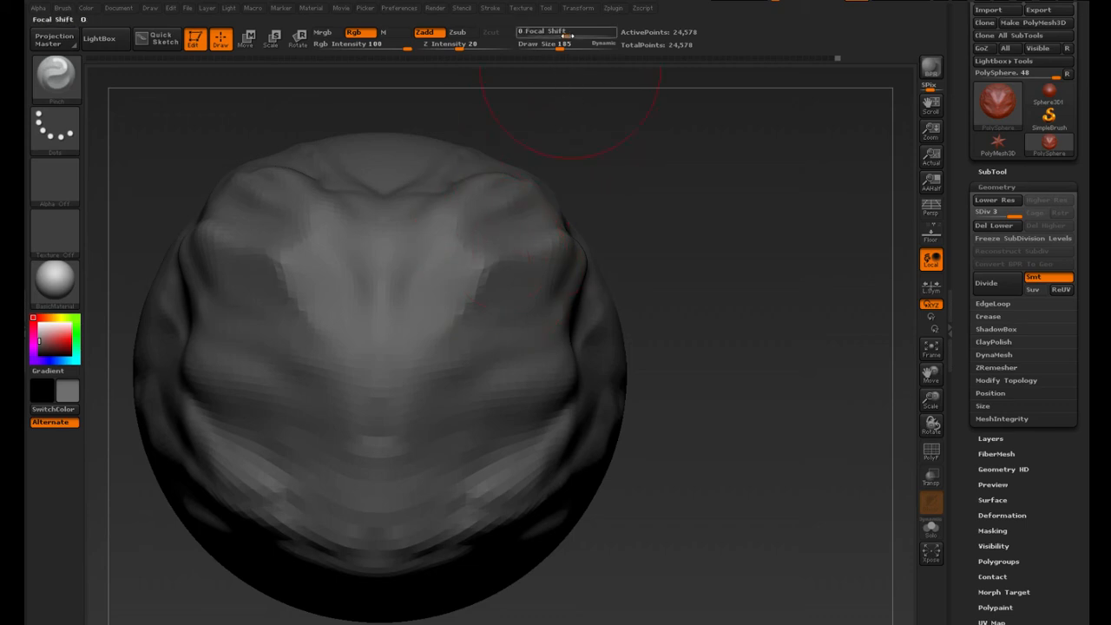
Set the Draw Size to 84 and pinch the brow ridges and cheek creases sharper, checking them with the polyframe
left_click(548, 46)
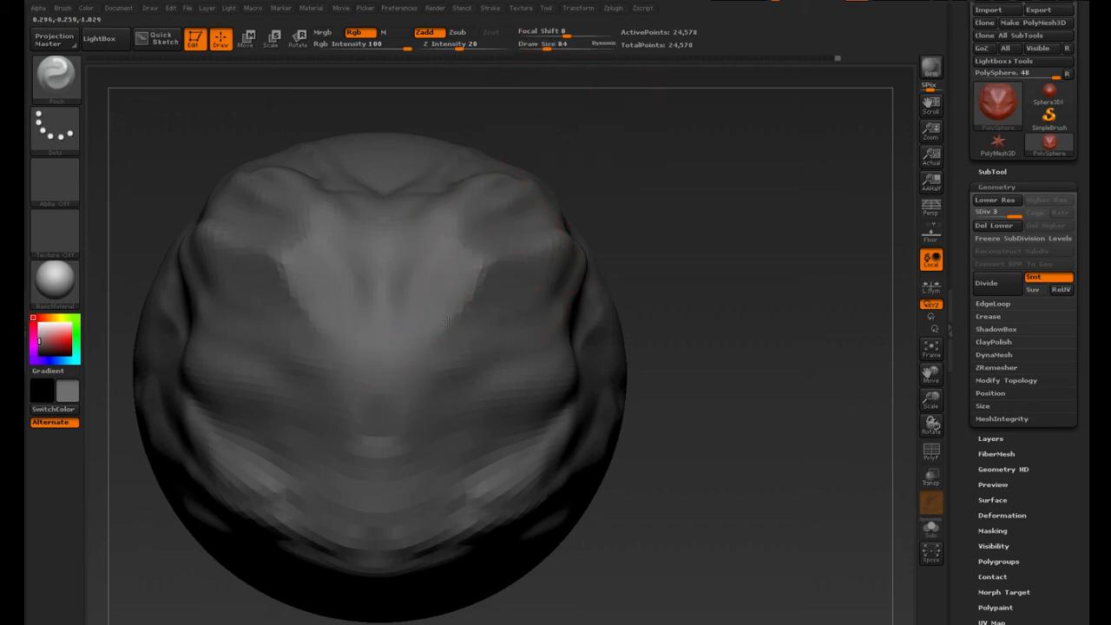
left_click_drag(739, 359, 664, 368)
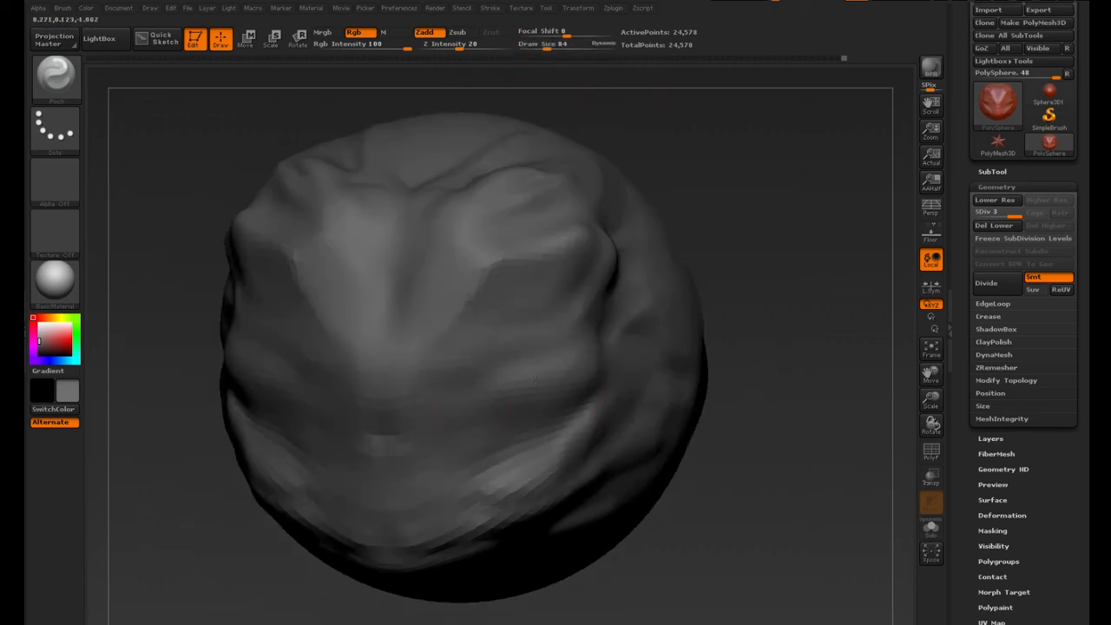
left_click_drag(842, 405, 903, 439)
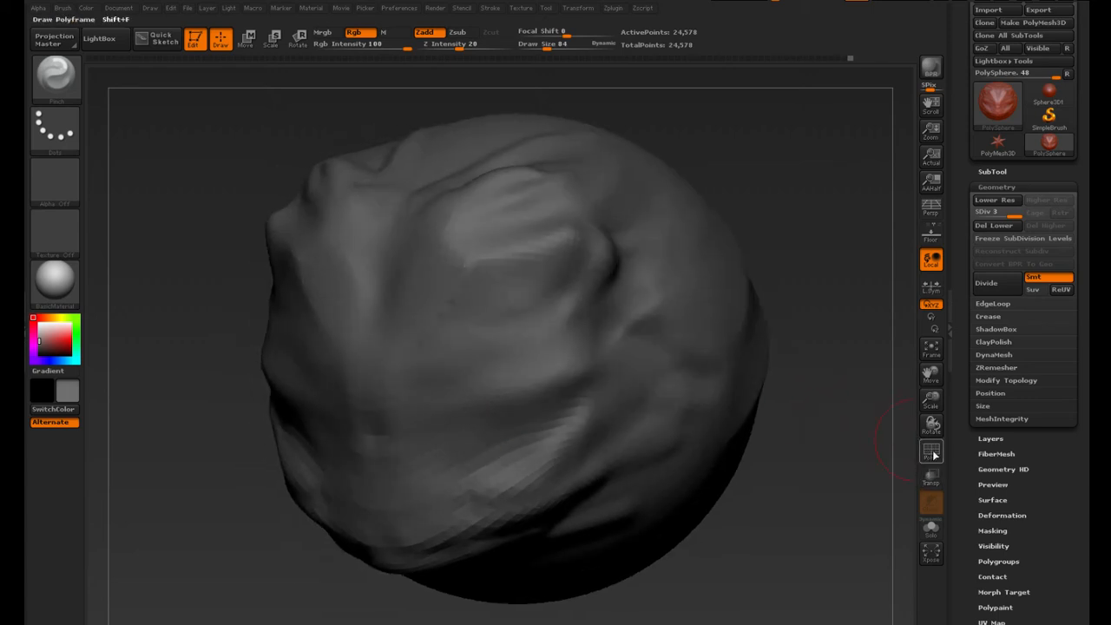
left_click(933, 453)
left_click_drag(831, 360, 878, 362)
left_click_drag(643, 205, 669, 208)
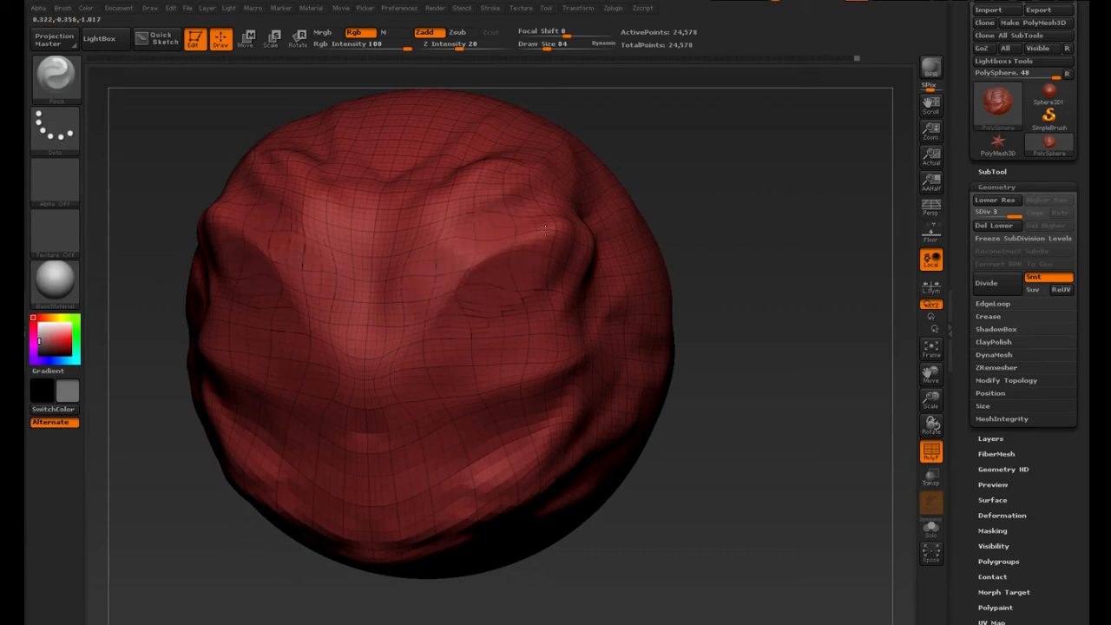
left_click_drag(425, 313, 467, 213)
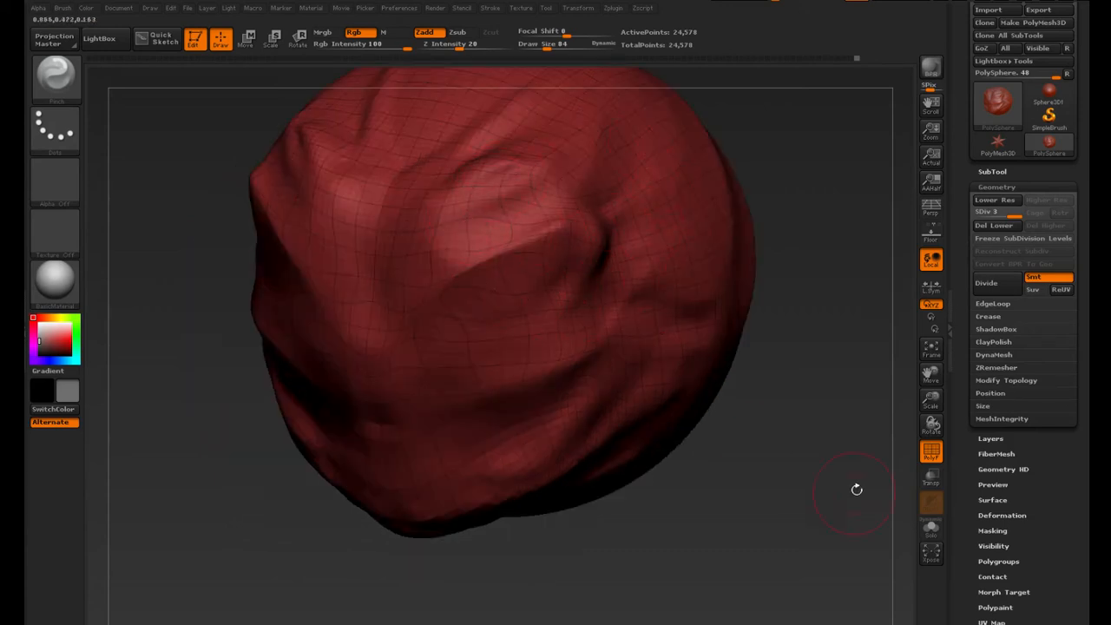
left_click(936, 453)
mouse_move(895, 481)
left_mouse_down()
mouse_move(816, 436)
mouse_move(857, 341)
left_mouse_up()
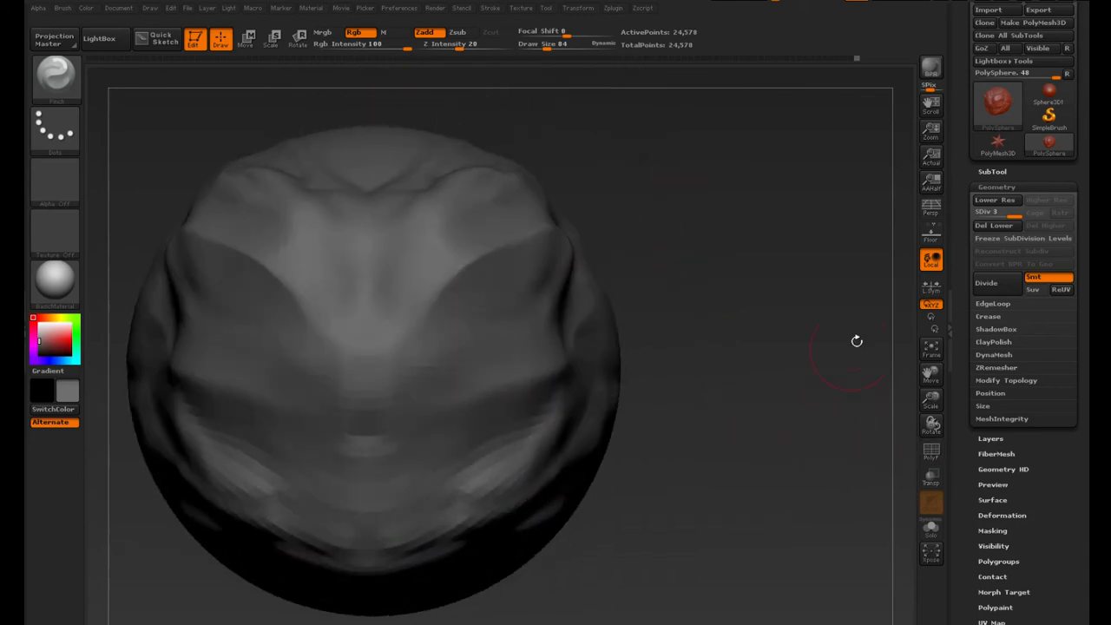
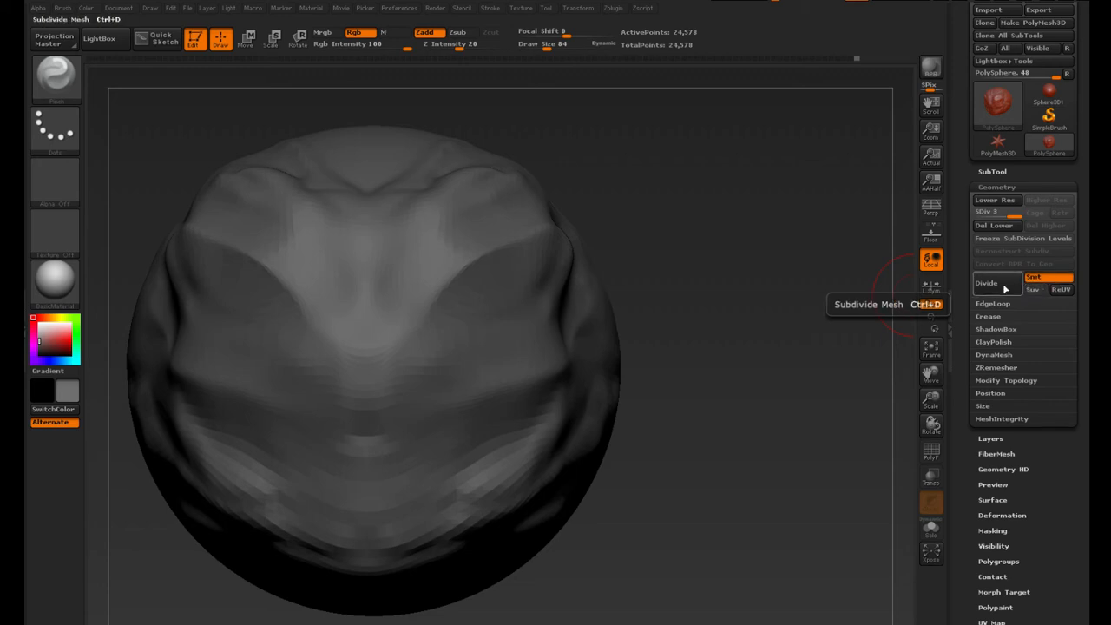
Subdivide the head mesh twice to reach SDiv 5 and inspect the smoother surface
left_click_drag(683, 330, 770, 319)
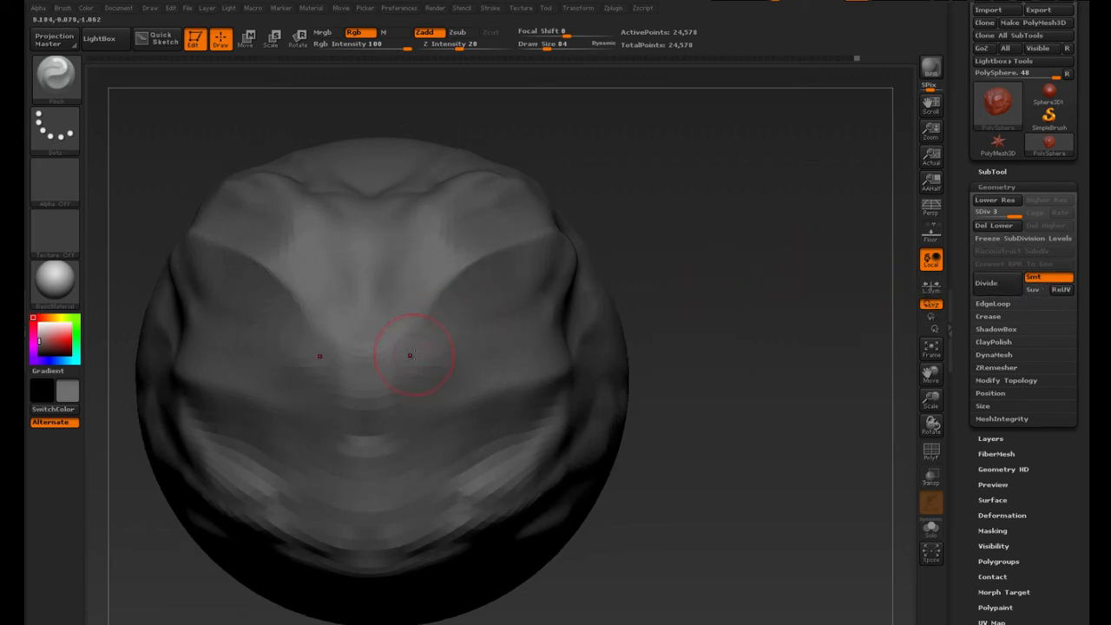
left_click(987, 285)
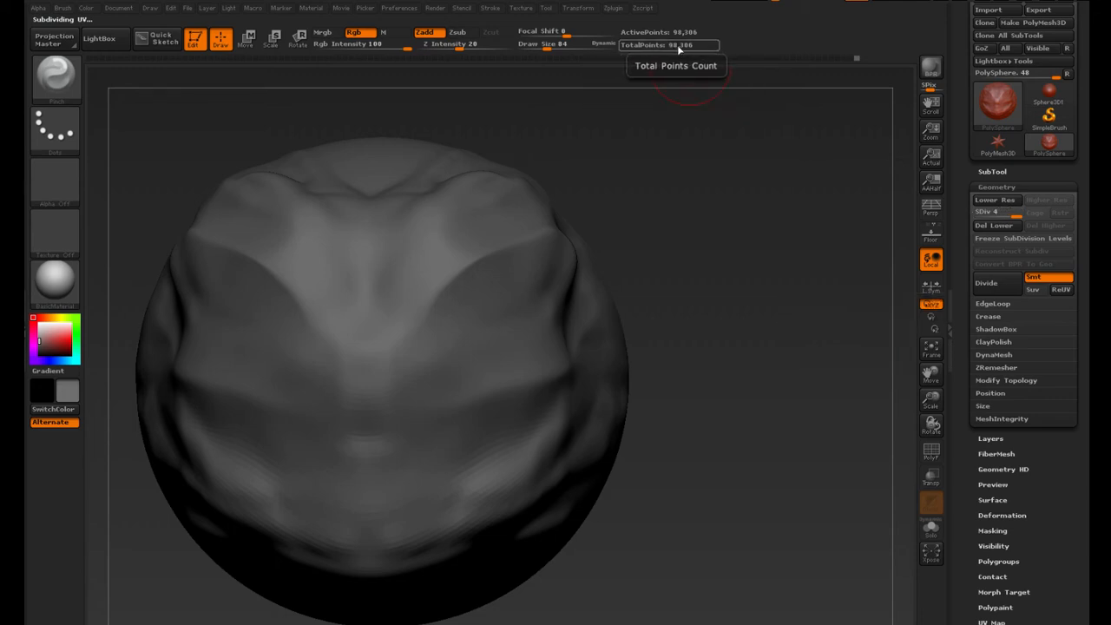
left_click(995, 286)
mouse_move(872, 236)
left_mouse_down()
mouse_move(818, 252)
mouse_move(827, 282)
left_mouse_up()
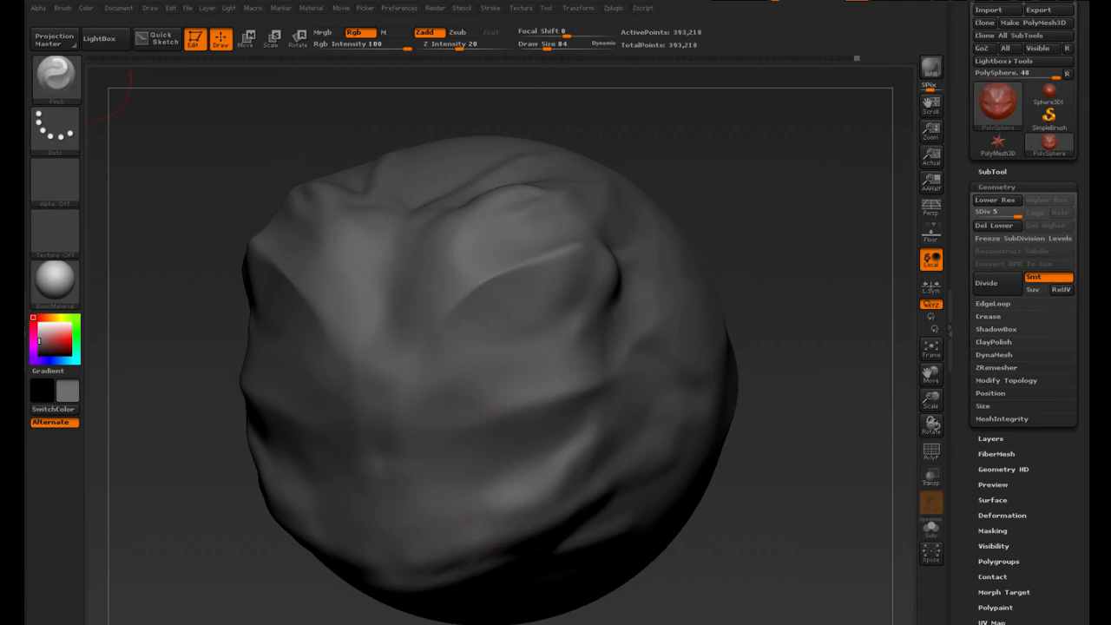
Set the Draw Size to 62 and pinch the brow ridge above the eye into a sharper edge
left_click(62, 89)
left_click_drag(843, 417, 785, 413)
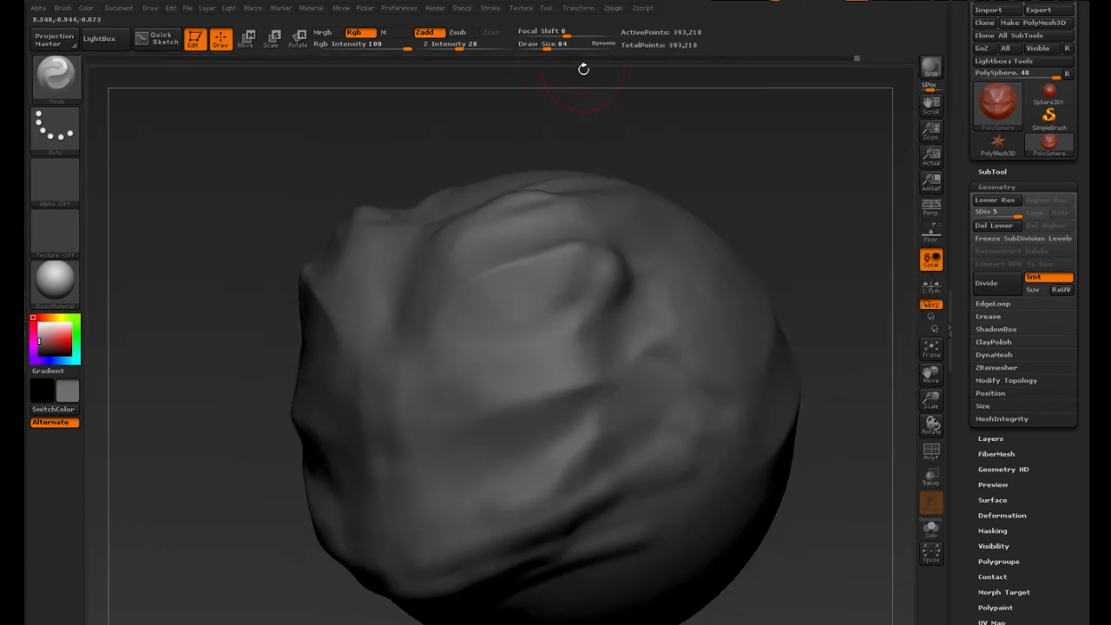
left_click(545, 45)
left_click(547, 46)
left_click_drag(547, 47, 544, 47)
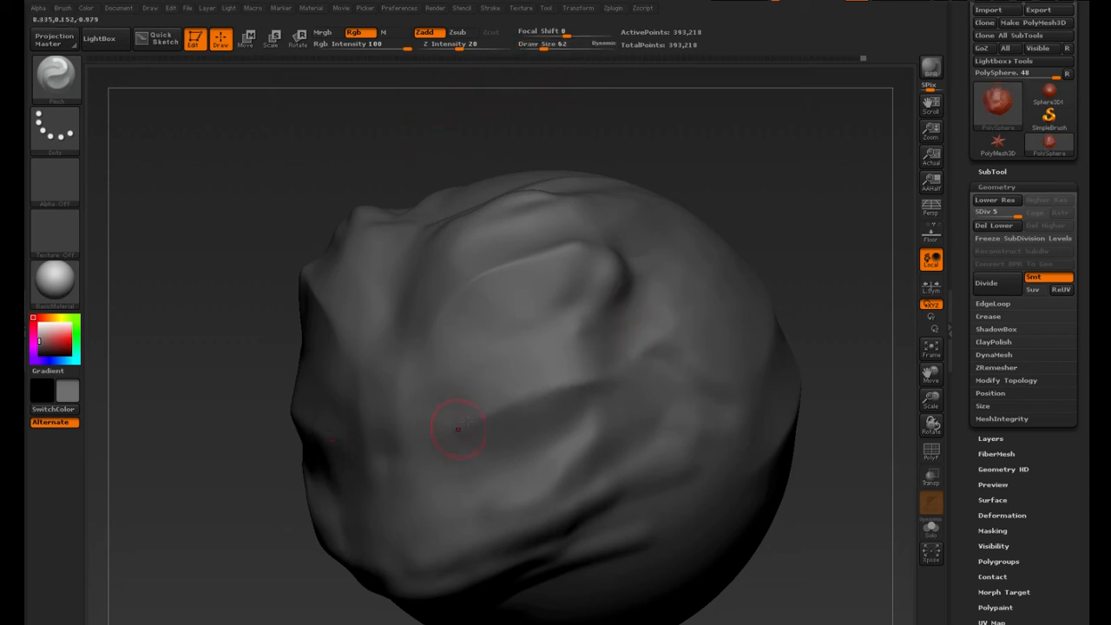
left_click_drag(274, 306, 530, 332)
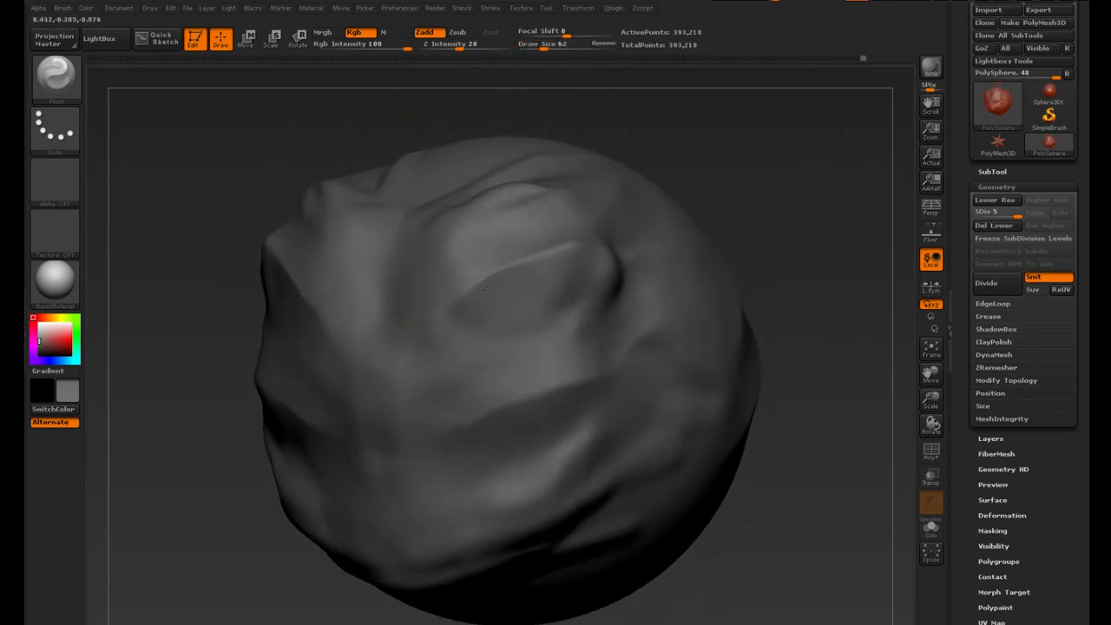
left_click_drag(486, 286, 575, 245)
left_click_drag(761, 180, 786, 213)
left_click_drag(426, 309, 575, 244)
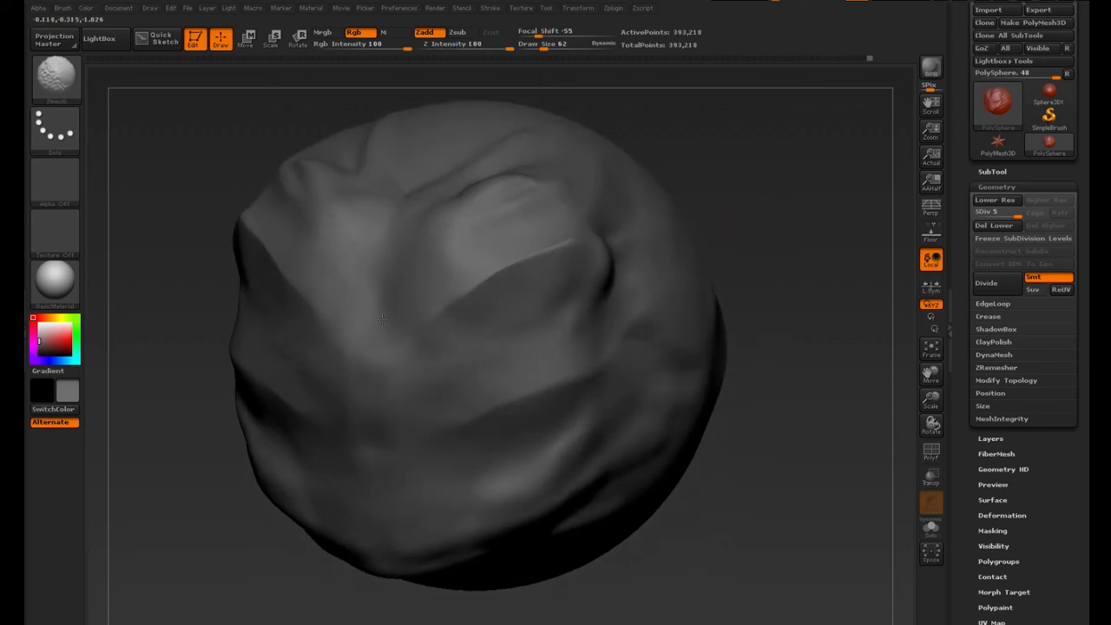
Smooth the nose bridge, the middle of the face and the folds around the cheek and mouth
mouse_move(382, 320)
left_mouse_down("shift")
mouse_move(385, 368)
mouse_move(590, 374)
left_mouse_up("shift")
left_click_drag(807, 261, 911, 246)
left_click_drag(842, 236, 829, 236)
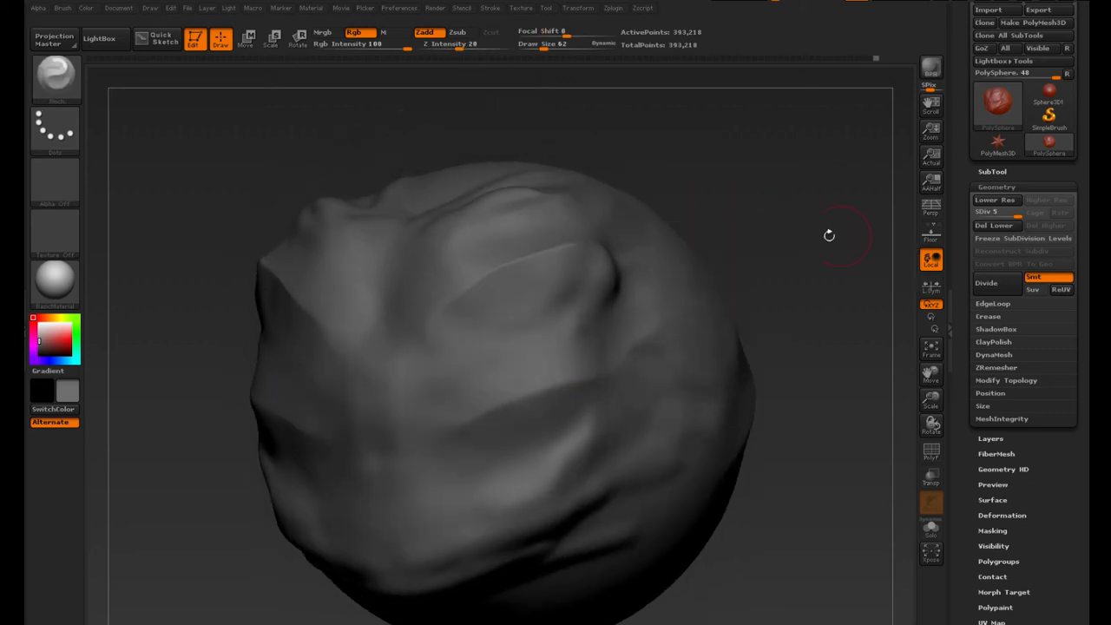
key("shift")
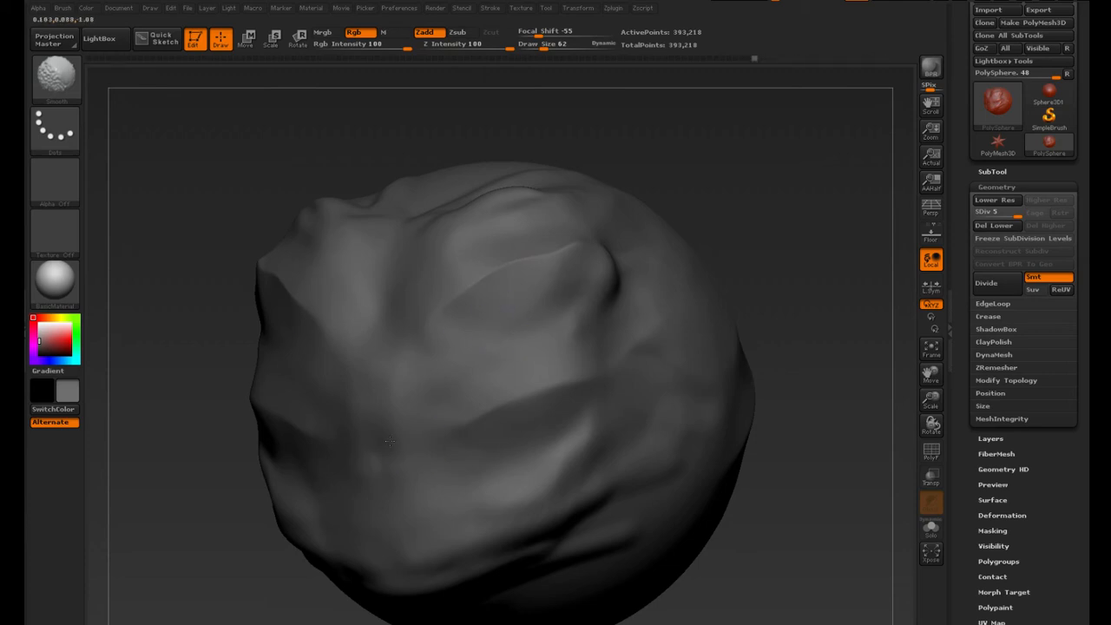
mouse_move(772, 505)
left_mouse_down()
mouse_move(790, 540)
mouse_move(816, 505)
mouse_move(755, 471)
left_mouse_up()
key("shift")
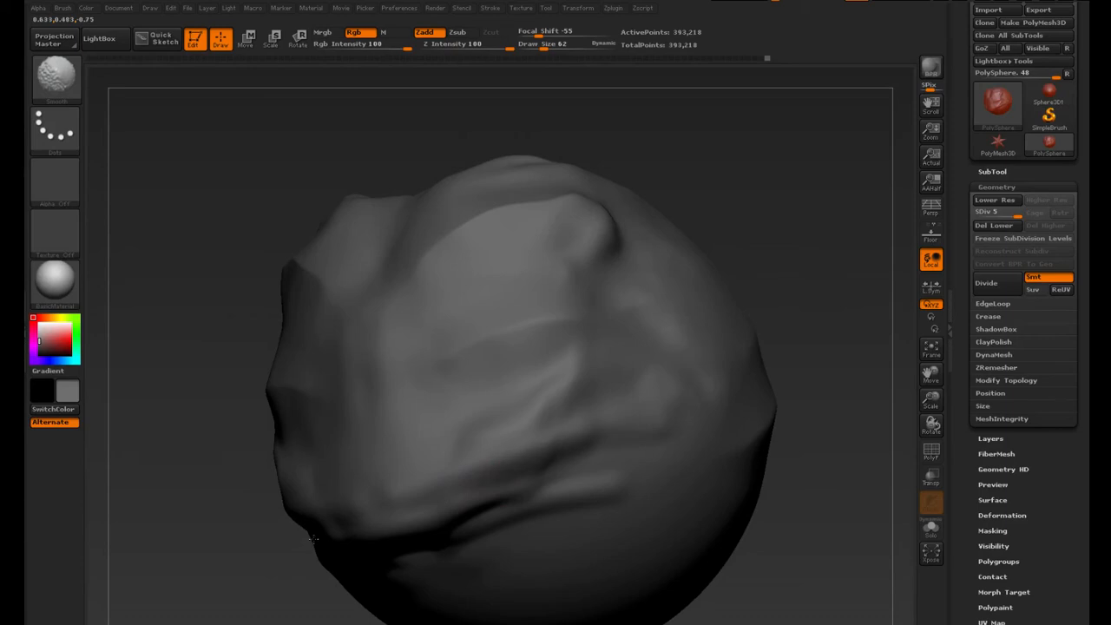
mouse_move(463, 458)
left_mouse_down("shift")
mouse_move(421, 477)
mouse_move(264, 469)
mouse_move(453, 451)
left_mouse_up("shift")
Sharpen the cheek crease below the eye area and smooth the surface around it
left_click_drag(932, 400, 948, 445)
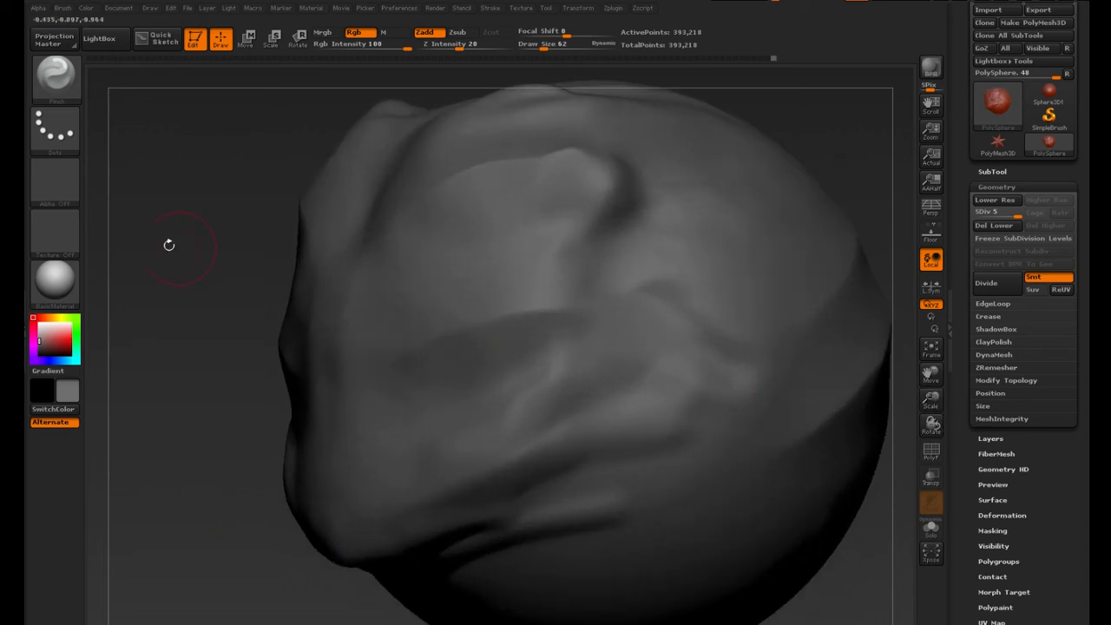
left_click_drag(169, 244, 213, 256)
key("shift")
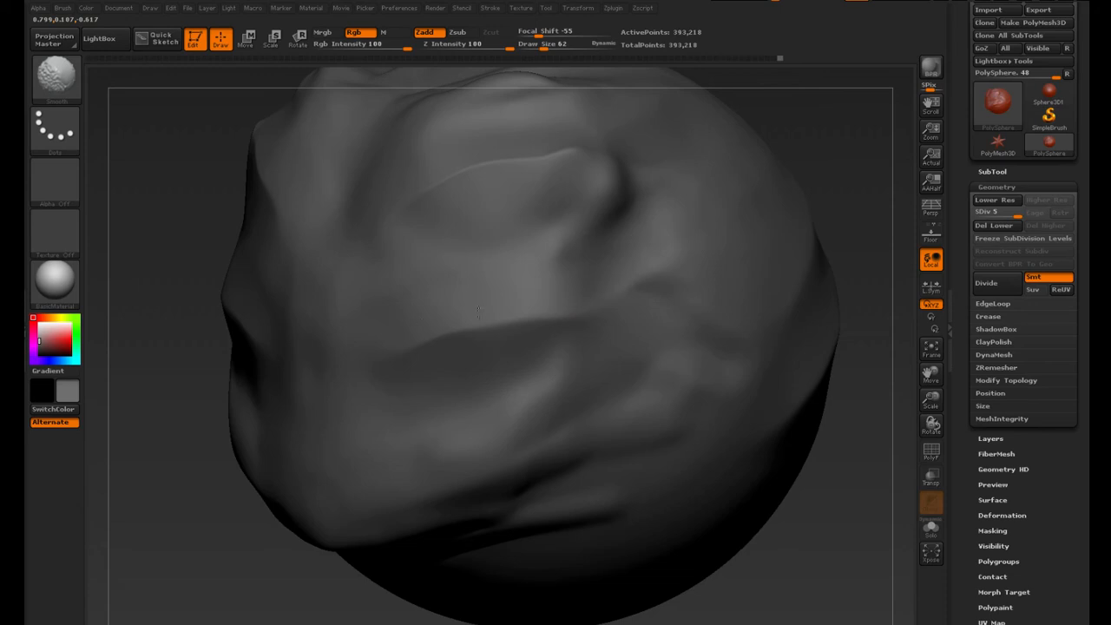
key("shift")
mouse_move(442, 342)
left_mouse_down("shift")
mouse_move(420, 315)
mouse_move(392, 309)
left_mouse_up("shift")
Smooth the outer end of the brow ridge and the side of the nose
left_click_drag(114, 254, 118, 338, "alt")
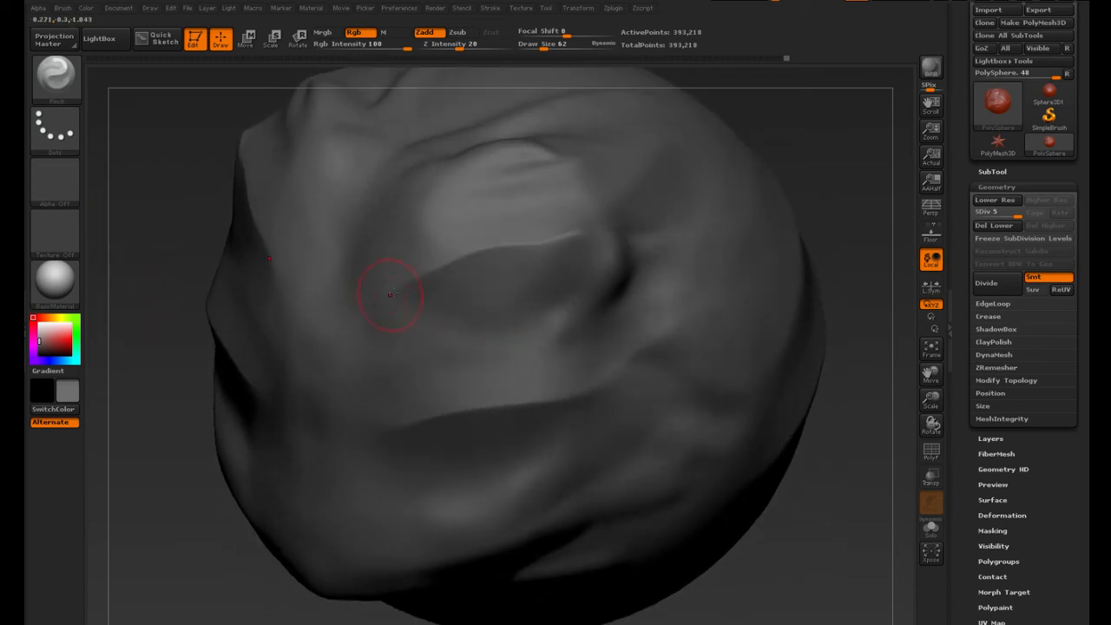
key("shift")
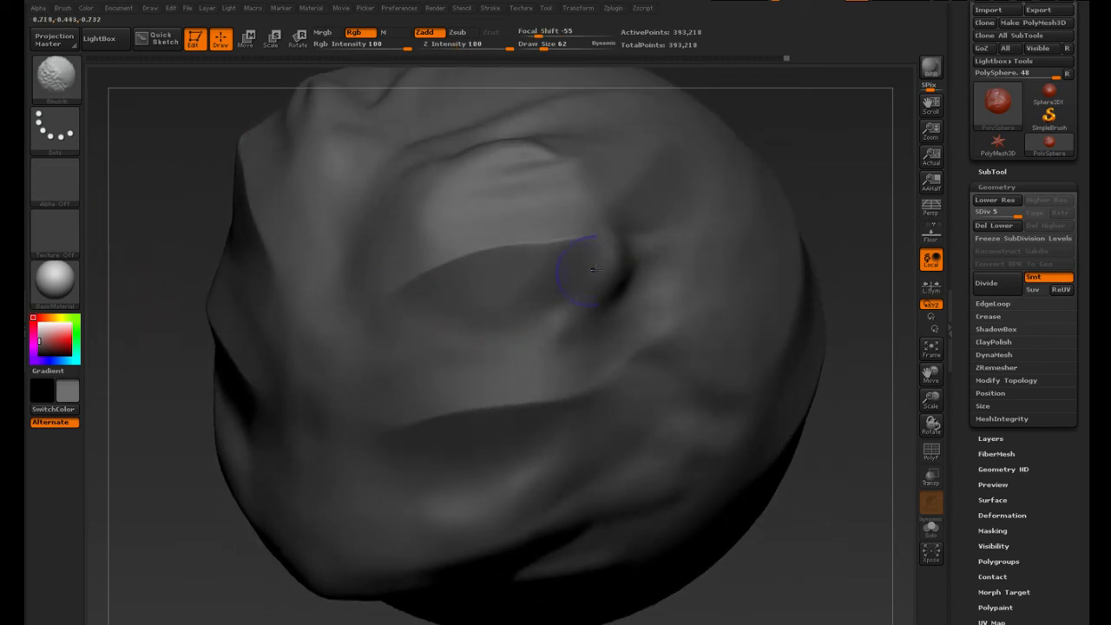
left_click_drag(357, 330, 265, 391, "shift")
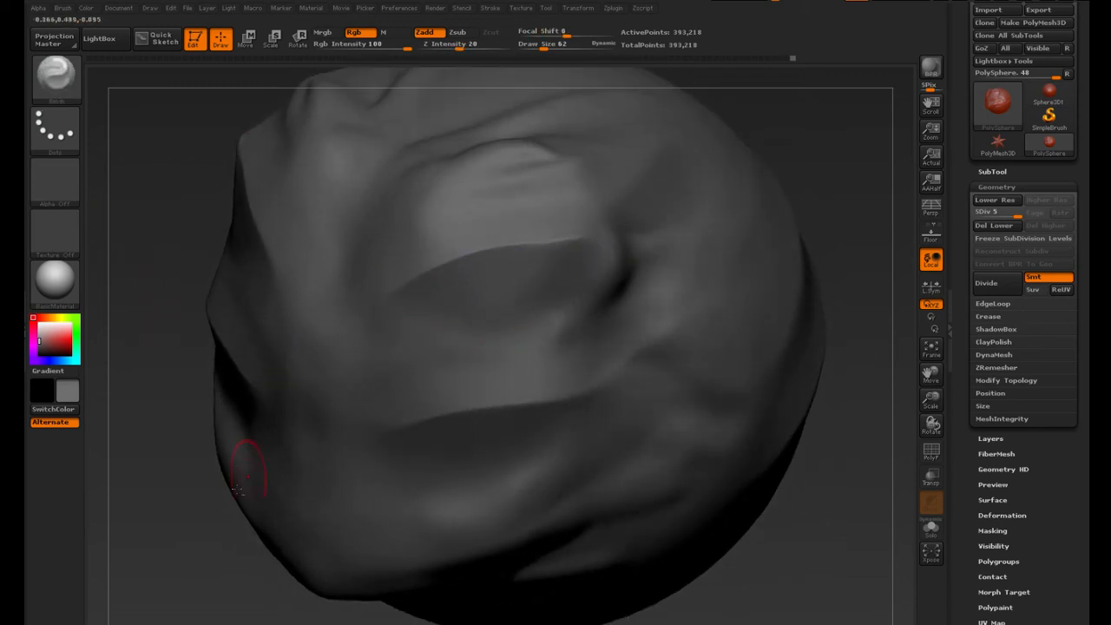
Refine the cheek fold above the mouth line with pinching and smoothing strokes
mouse_move(193, 547)
left_mouse_down()
mouse_move(206, 472)
mouse_move(122, 456)
left_mouse_up()
mouse_move(390, 330)
left_mouse_down("shift")
mouse_move(505, 331)
mouse_move(436, 334)
left_mouse_up("shift")
left_click_drag(525, 299, 433, 340)
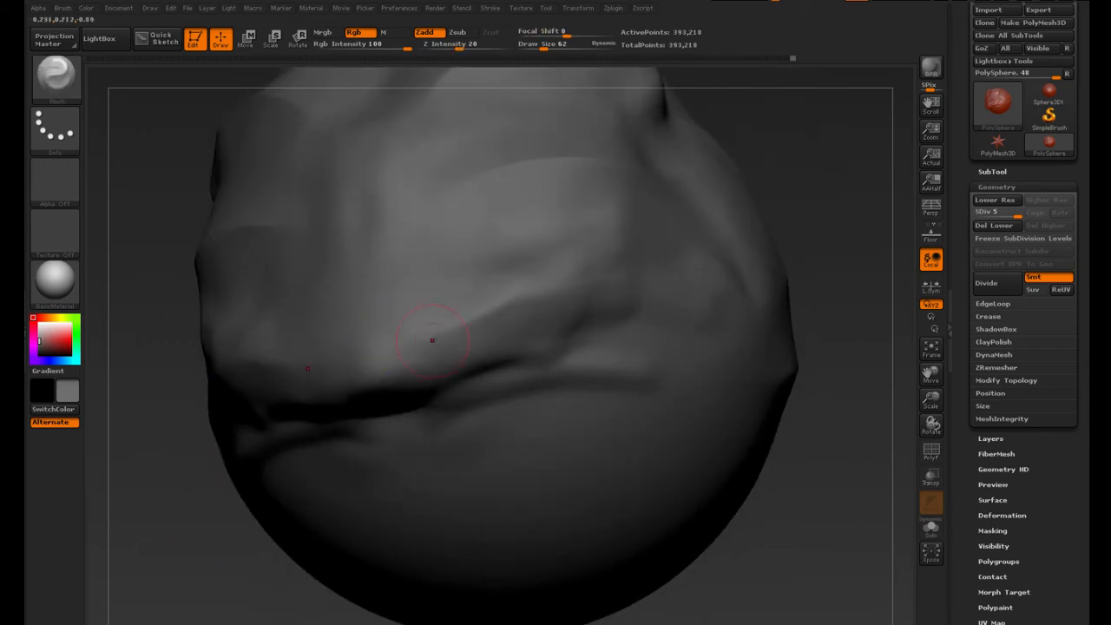
left_click_drag(634, 240, 607, 258, "shift")
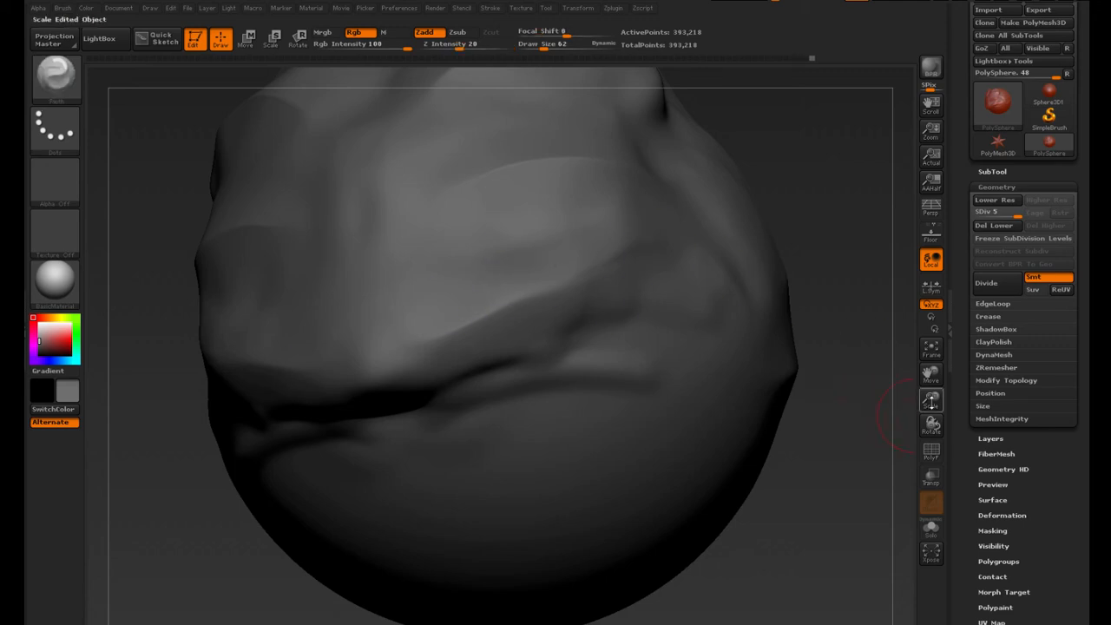
Compare the head at SDiv 1 and SDiv 5 with the polyframe shown, and hide the polyframe again
mouse_move(931, 400)
left_mouse_down()
mouse_move(863, 337)
mouse_move(894, 343)
left_mouse_up()
left_click_drag(514, 408, 514, 530, "alt")
mouse_move(834, 330)
left_mouse_down()
mouse_move(915, 346)
mouse_move(941, 427)
left_mouse_up()
left_click_drag(808, 411, 859, 397)
left_click_drag(932, 402, 953, 427)
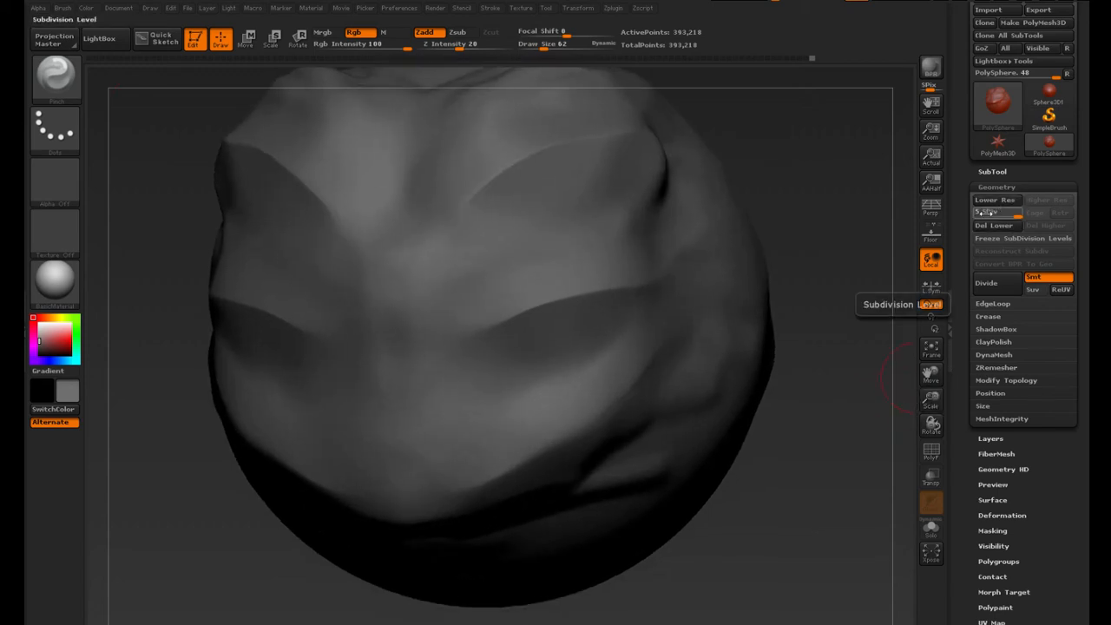
left_click_drag(985, 213, 972, 214)
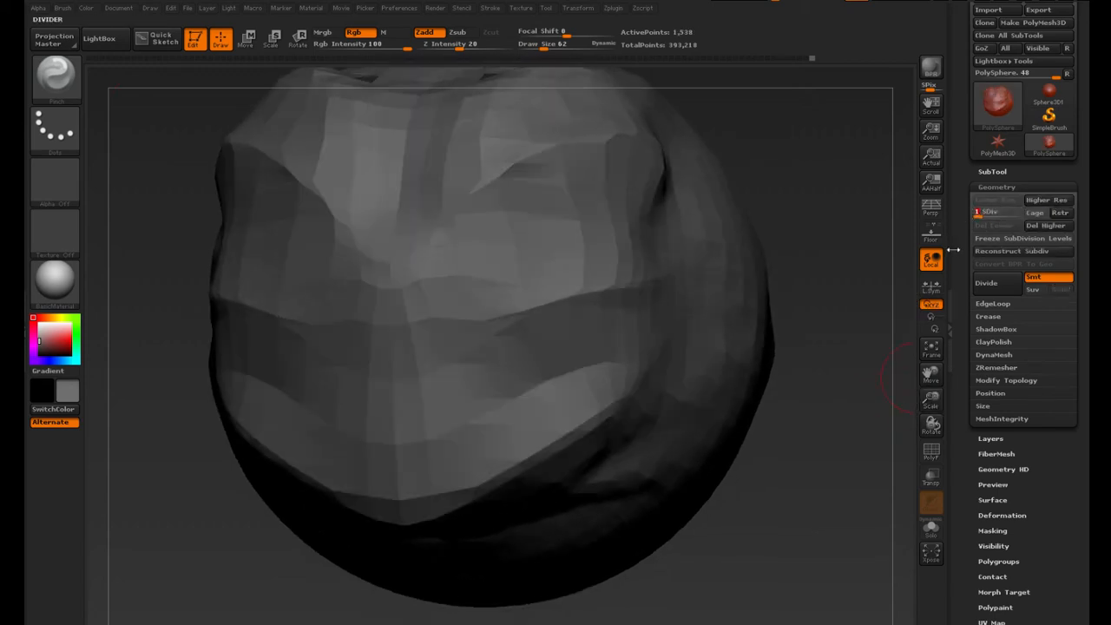
left_click_drag(848, 300, 868, 347, "shift")
left_click(930, 450)
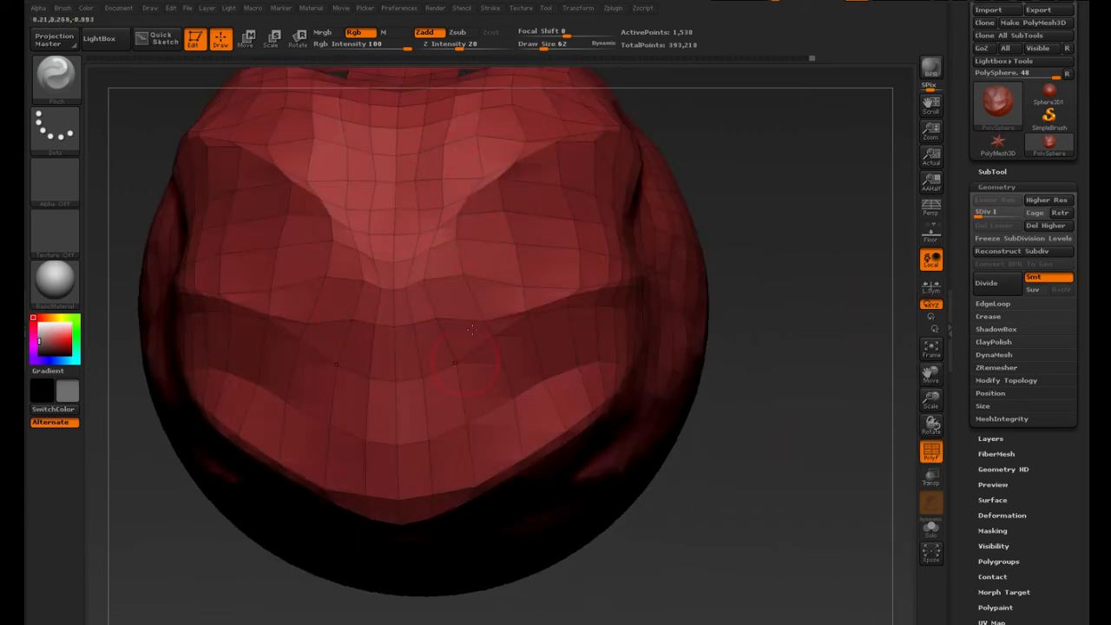
left_click_drag(1012, 213, 1024, 213)
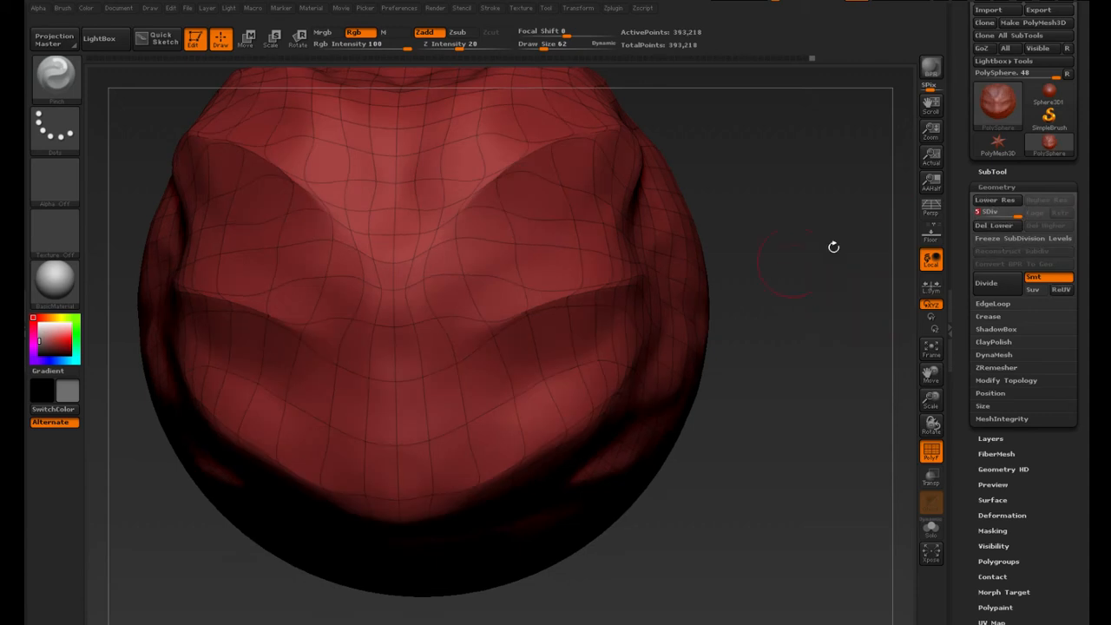
left_click(930, 449)
Sculpt a mirrored pair of eye sockets beneath the brow ridges with the Standard brush and smooth them
left_click_drag(934, 393, 929, 370)
mouse_move(774, 307)
left_mouse_down()
mouse_move(760, 327)
mouse_move(729, 337)
left_mouse_up()
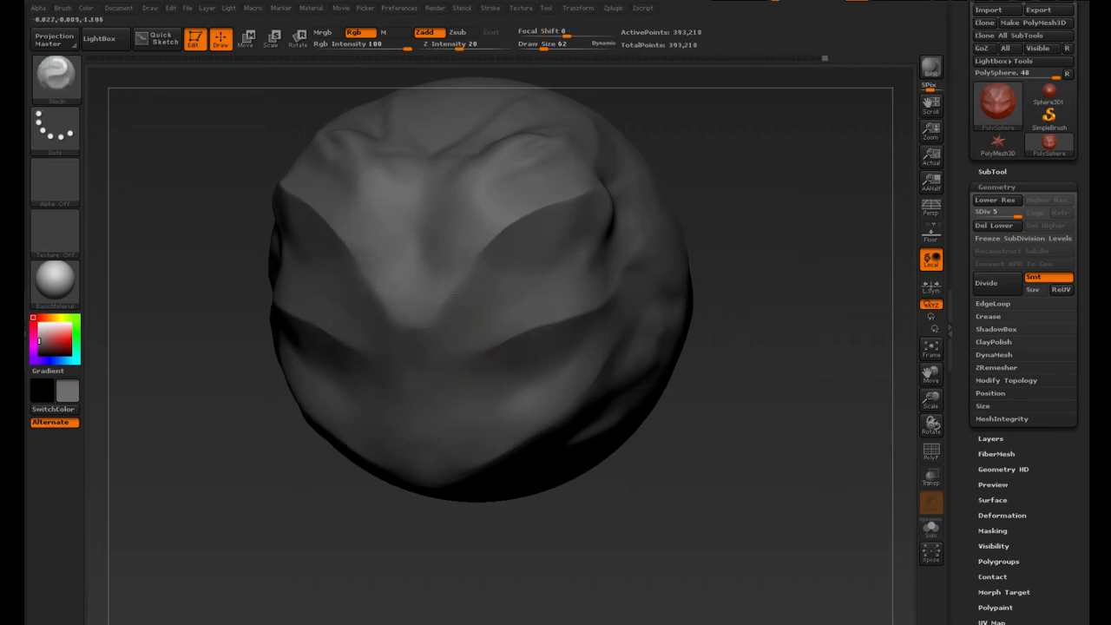
left_click(55, 75)
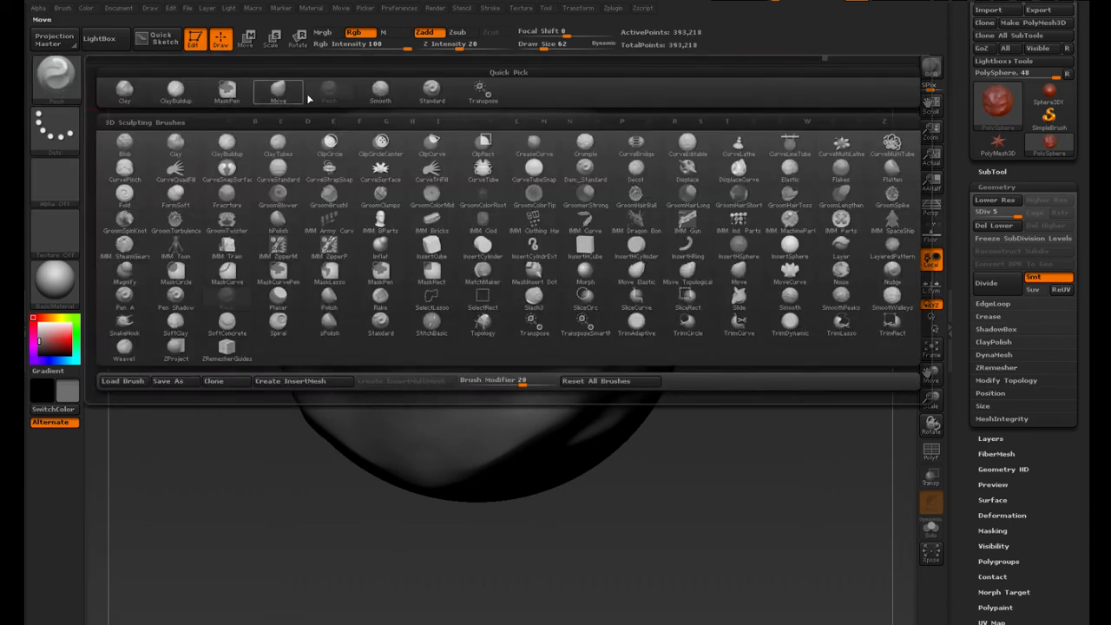
left_click(431, 90)
left_click_drag(516, 261, 548, 260)
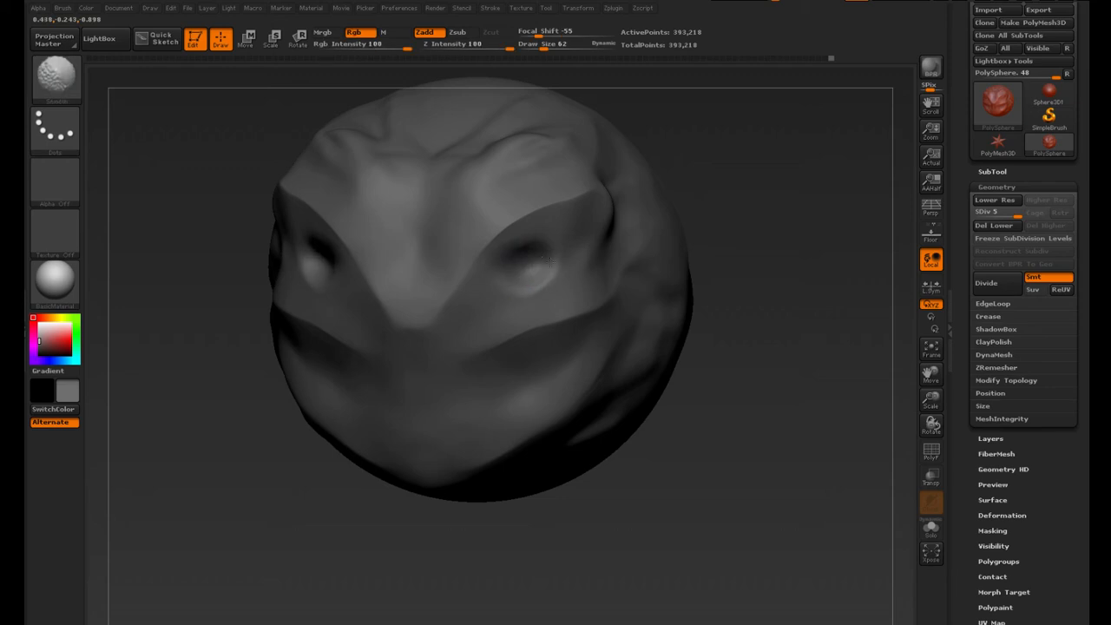
left_click_drag(830, 263, 800, 266)
left_click_drag(932, 400, 932, 451)
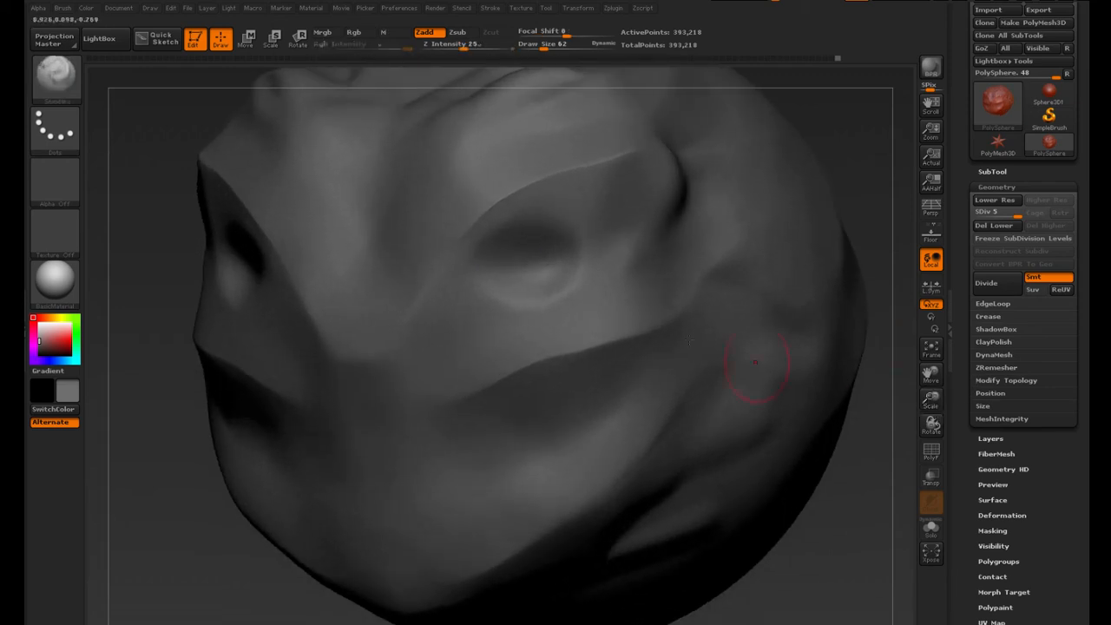
left_click_drag(526, 260, 518, 258, "shift")
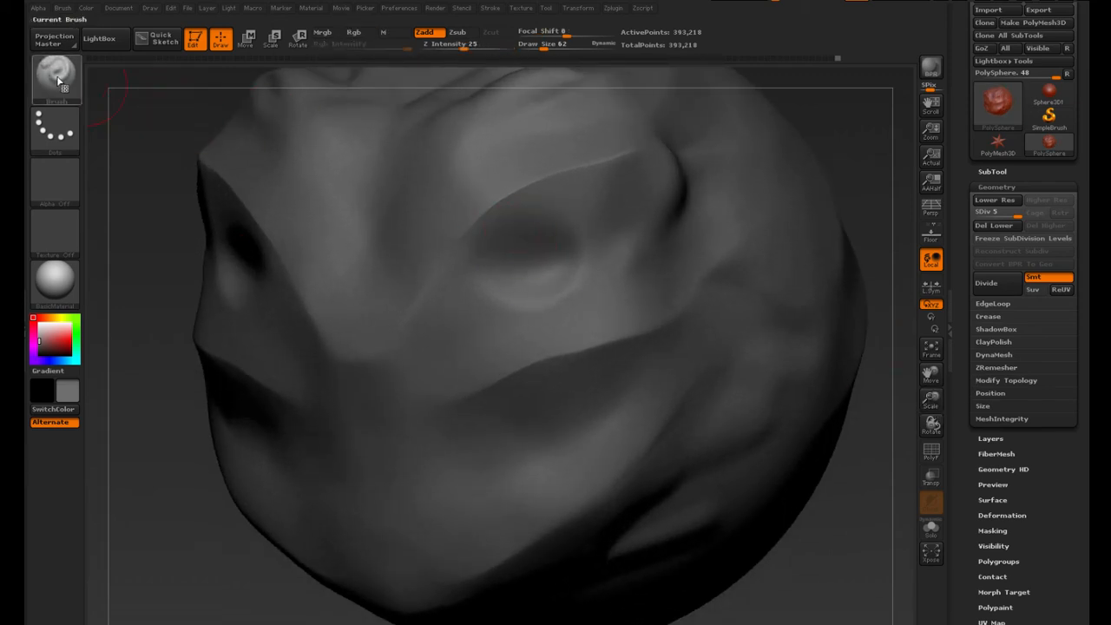
Switch to the Pinch brush at Draw Size 37 and tighten and smooth the edges of the eye sockets
left_click(57, 78)
left_click(344, 88)
mouse_move(545, 44)
left_mouse_down()
mouse_move(528, 44)
mouse_move(538, 41)
left_mouse_up()
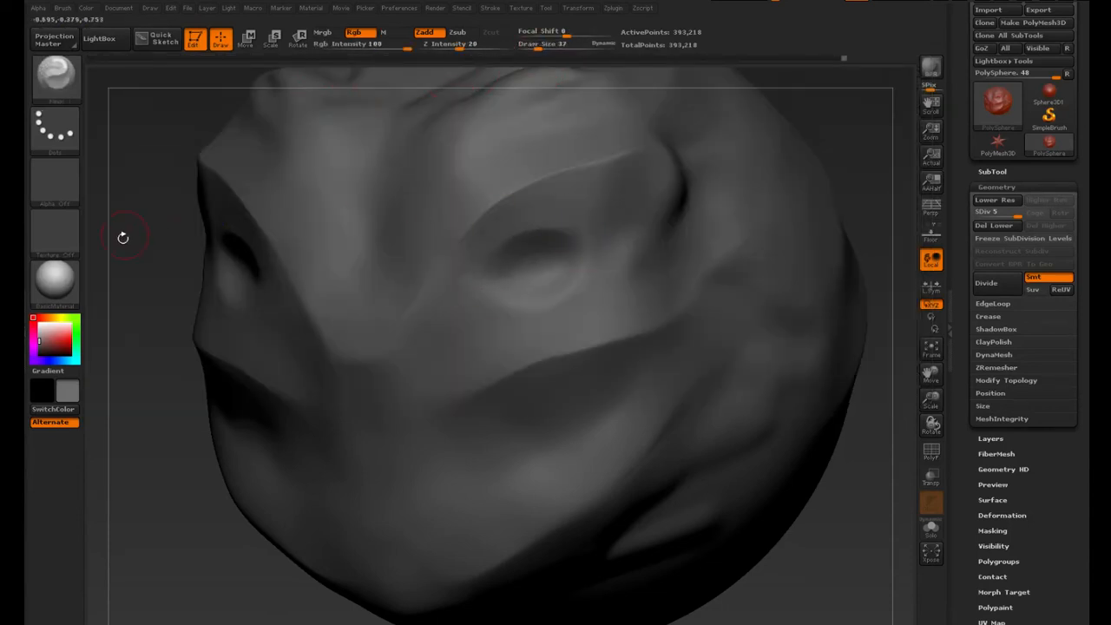
left_click_drag(119, 238, 423, 299)
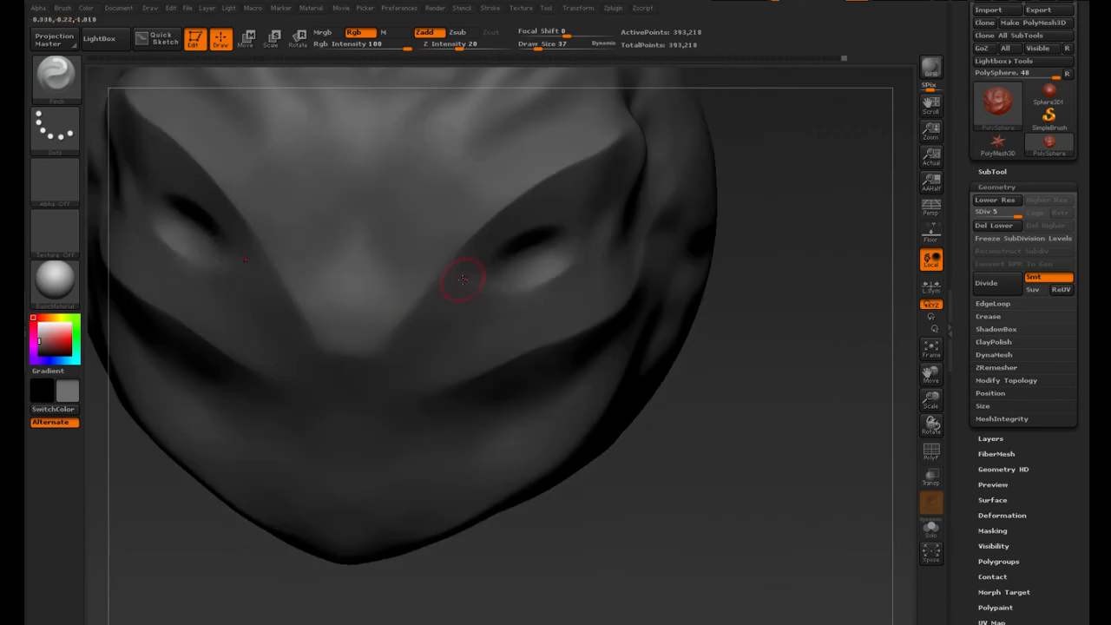
left_click_drag(576, 243, 564, 259, "shift")
left_click_drag(785, 283, 613, 278)
mouse_move(496, 231)
left_mouse_down()
mouse_move(551, 217)
mouse_move(489, 243)
left_mouse_up()
Pinch a ridge from the side of the nose up to the brow and smooth it
left_click_drag(393, 313, 462, 201)
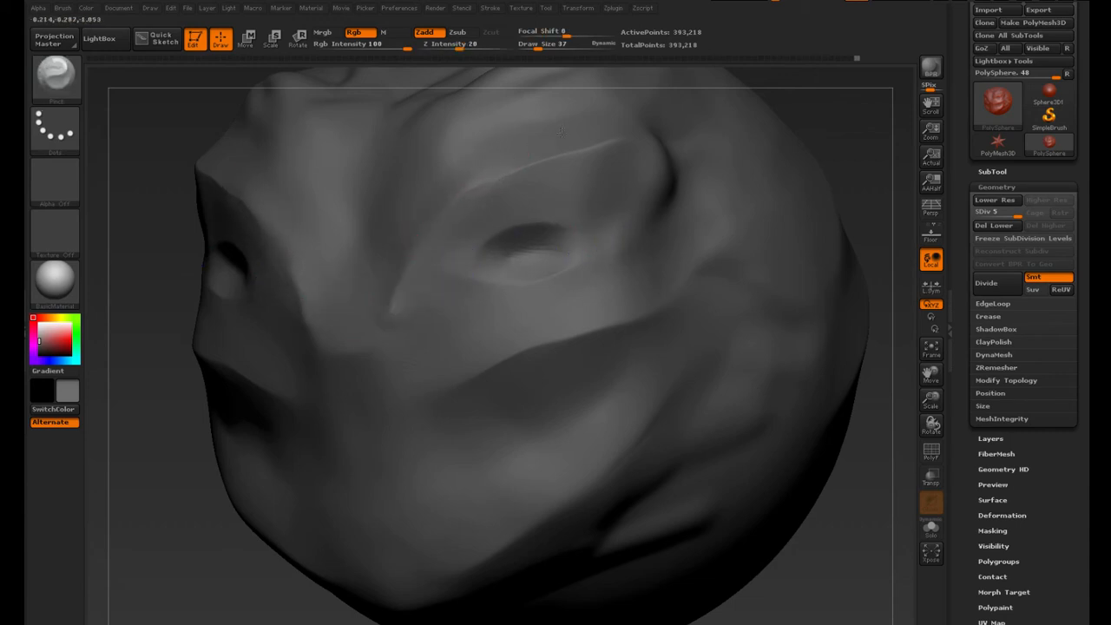
left_click_drag(466, 189, 429, 266, "shift")
left_click_drag(392, 298, 406, 312, "shift")
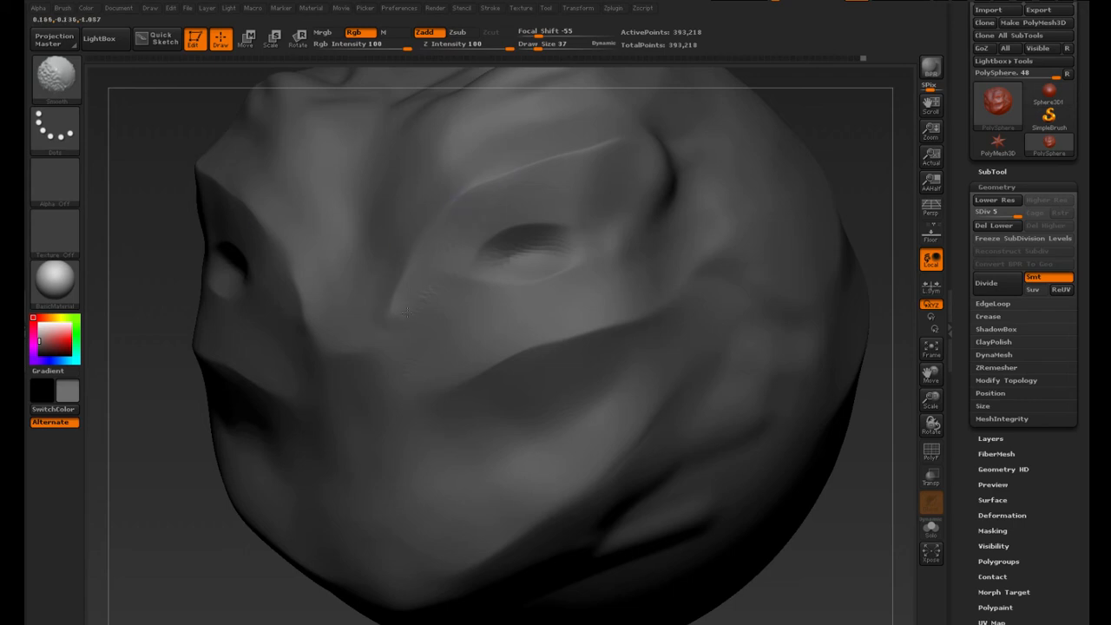
left_click_drag(121, 276, 152, 266)
mouse_move(889, 361)
left_mouse_down()
mouse_move(891, 374)
mouse_move(811, 343)
mouse_move(781, 382)
left_mouse_up()
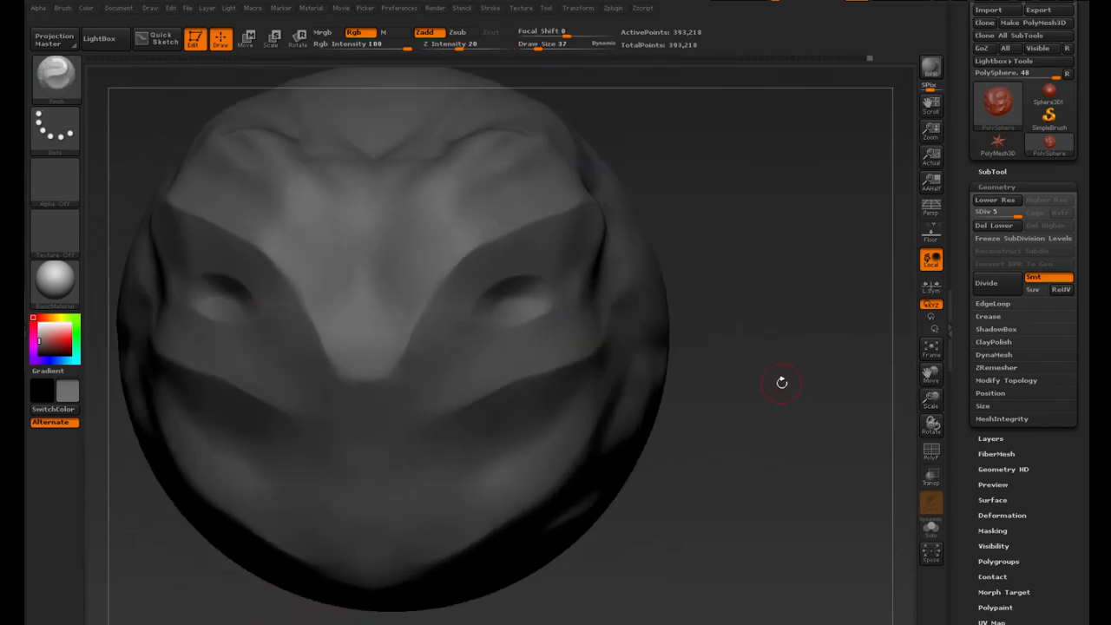
Switch to the Dam_Standard brush, undo a test crease above the eye, and set the Draw Size to 27
left_click(56, 75)
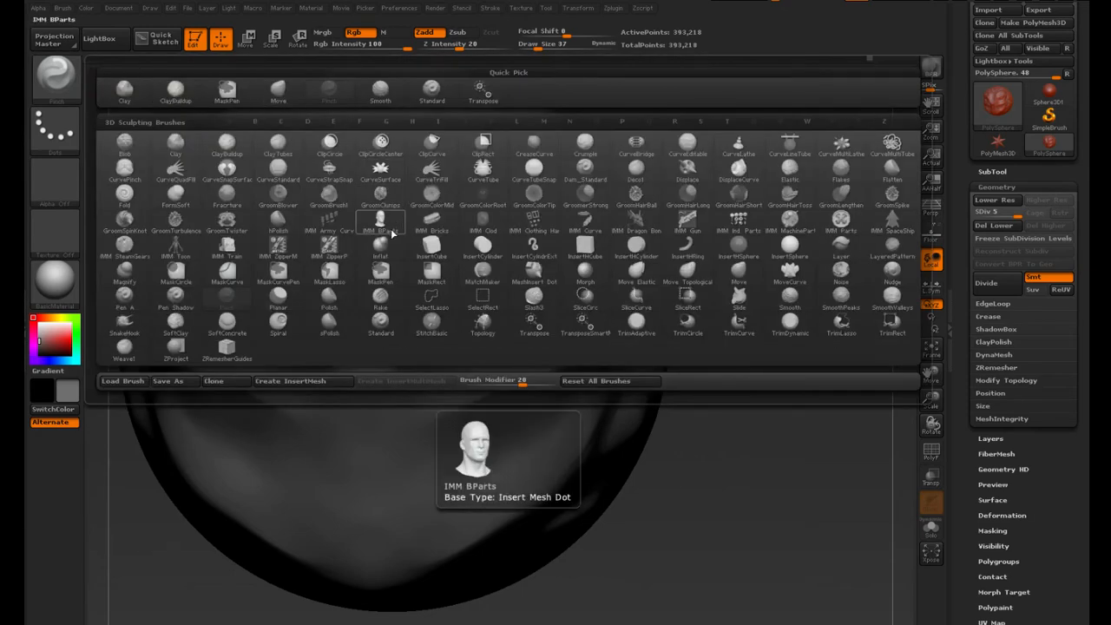
key("d")
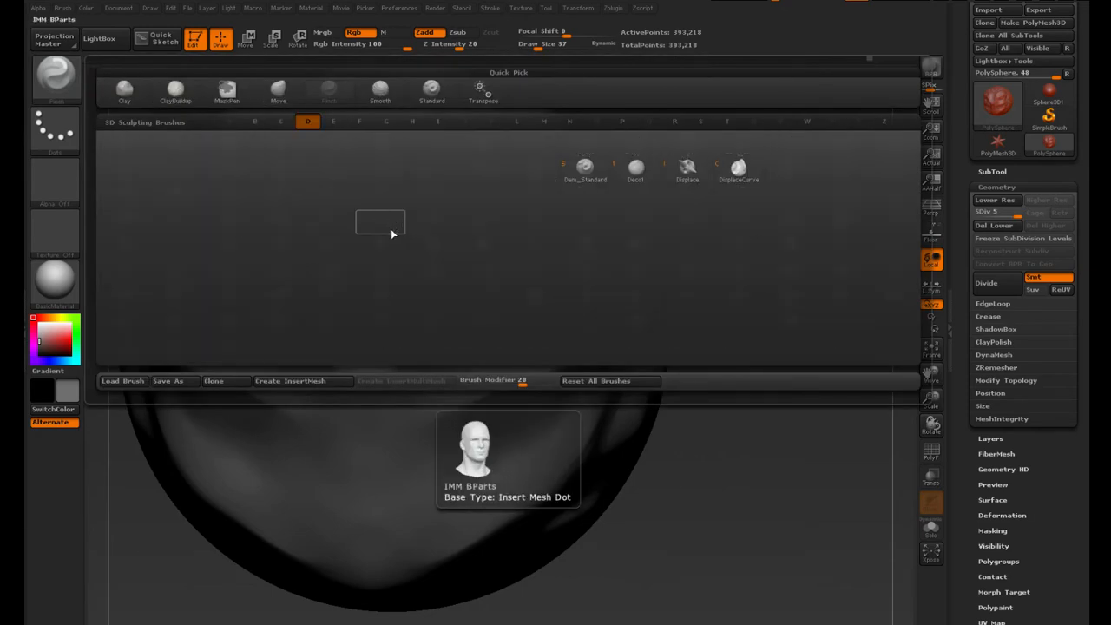
left_click(584, 168)
left_click_drag(730, 312, 788, 280)
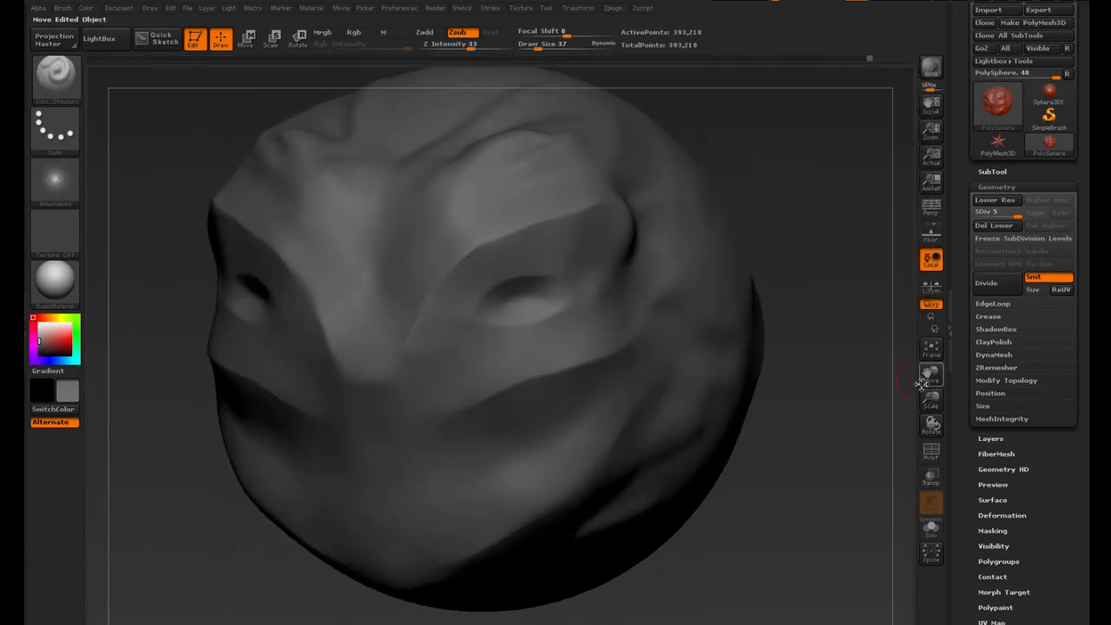
left_click_drag(931, 399, 937, 408)
left_click_drag(465, 289, 614, 223)
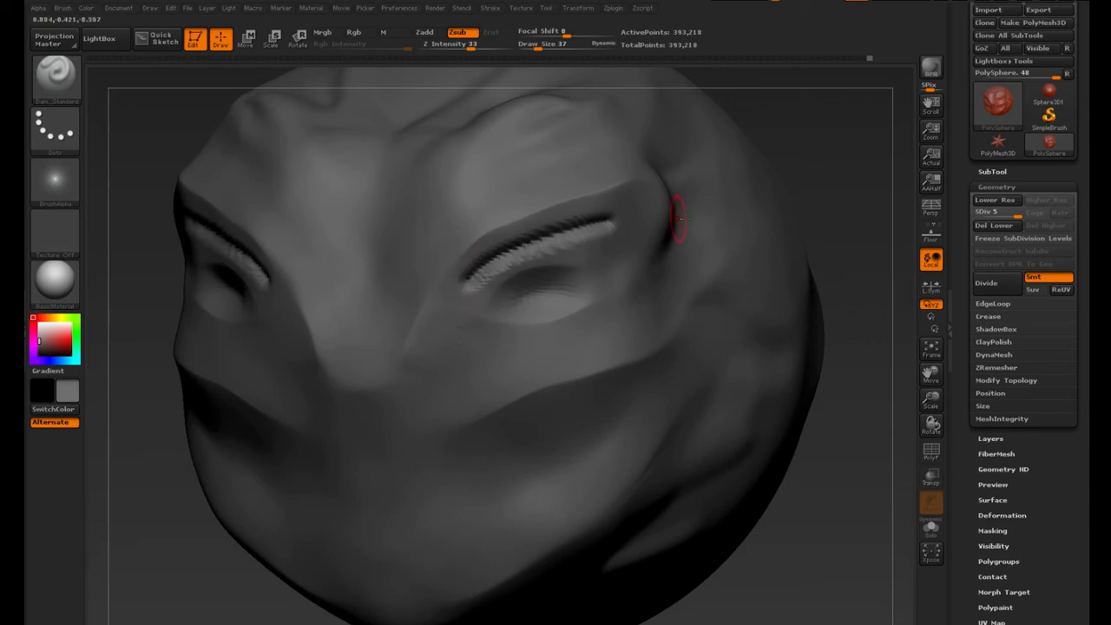
key("ctrl+z")
left_click_drag(548, 49, 531, 50)
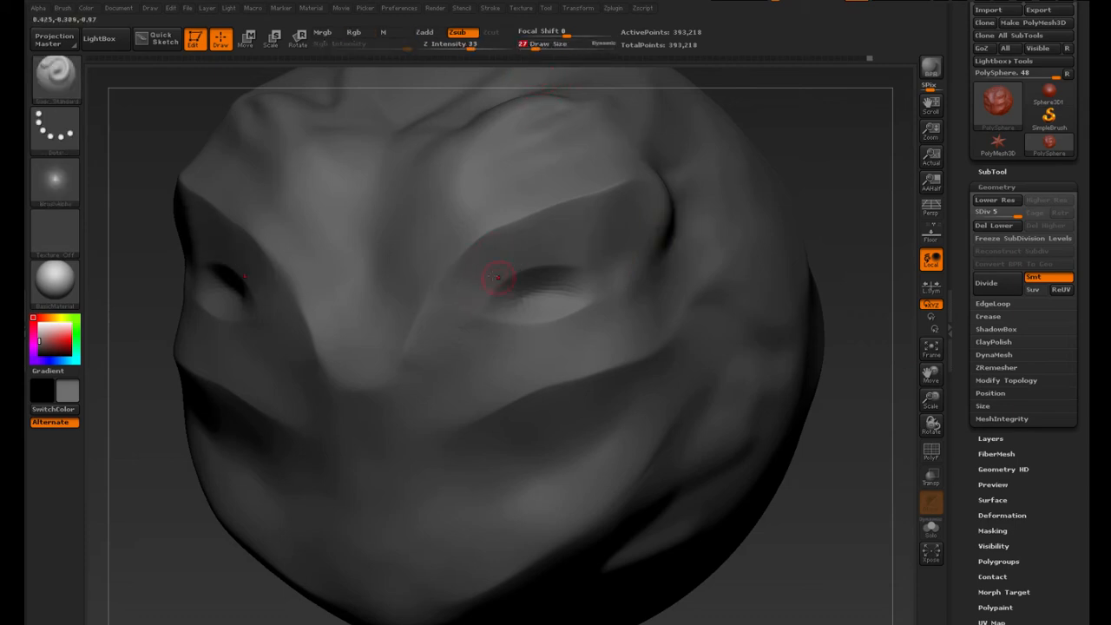
mouse_move(488, 266)
left_mouse_down()
mouse_move(505, 246)
mouse_move(575, 222)
left_mouse_up()
key("ctrl+z")
mouse_move(445, 313)
left_mouse_down()
mouse_move(502, 254)
mouse_move(625, 224)
left_mouse_up()
key("ctrl+z")
mouse_move(450, 315)
left_mouse_down()
mouse_move(521, 252)
mouse_move(604, 224)
left_mouse_up()
key("ctrl+z")
Carve a mirrored Dam_Standard crease above each eye, continuing down beside the nose and around beneath its tip
mouse_move(452, 311)
left_mouse_down()
mouse_move(516, 248)
mouse_move(596, 229)
left_mouse_up()
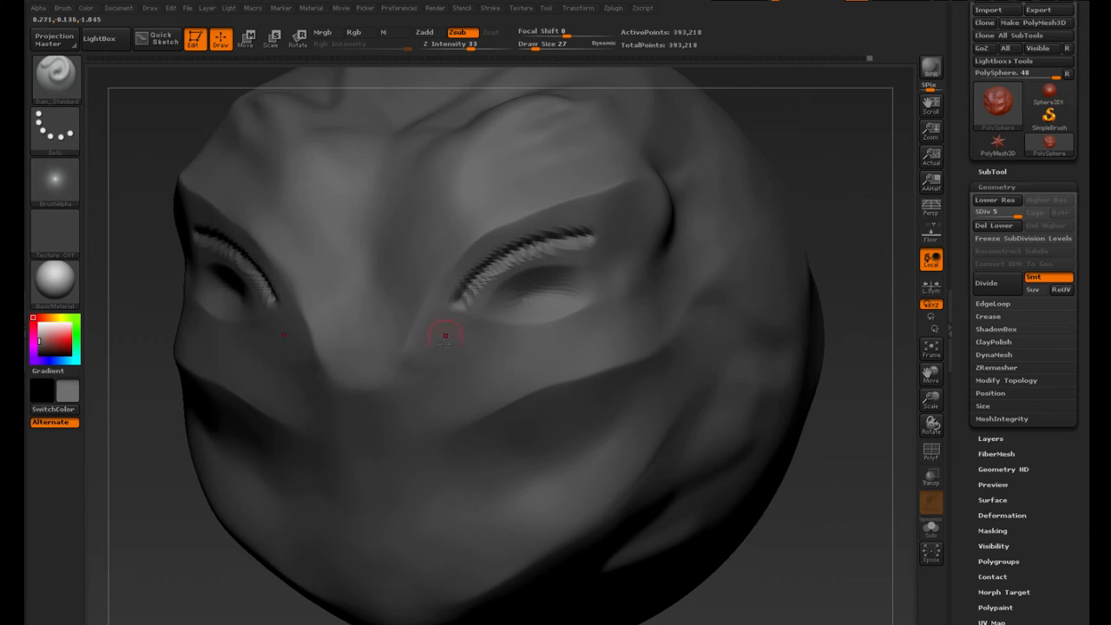
mouse_move(358, 424)
left_mouse_down()
mouse_move(434, 401)
mouse_move(475, 286)
left_mouse_up()
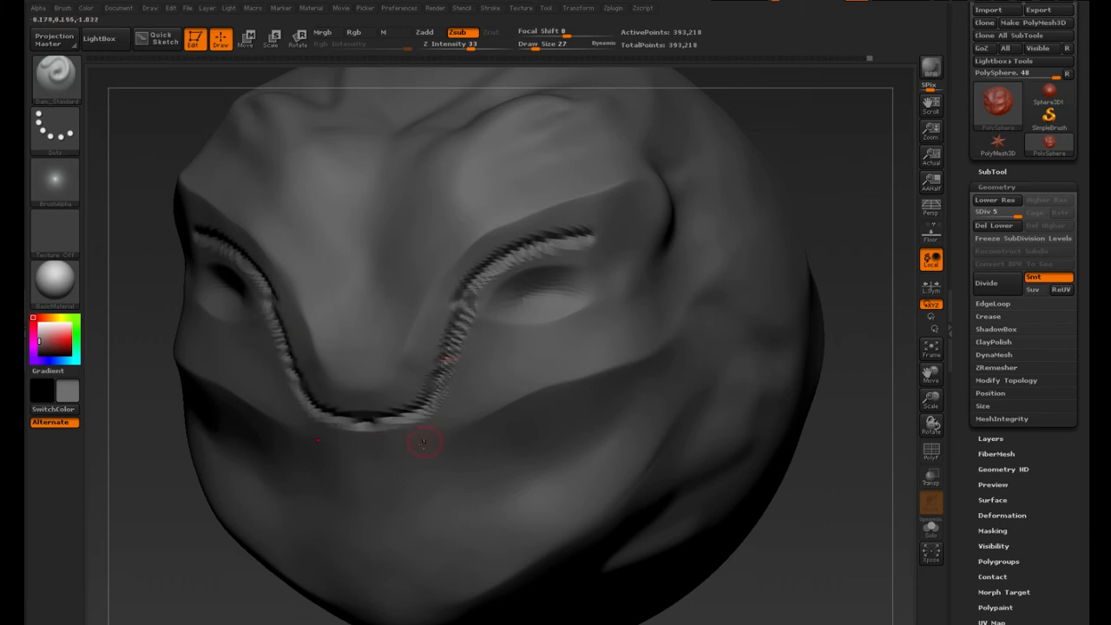
Carve a mirrored mouth crease from under the nose back across each cheek, and outline the outer corners and lower lids of the eyes
mouse_move(437, 419)
left_mouse_down()
mouse_move(502, 417)
mouse_move(705, 369)
left_mouse_up()
left_click_drag(840, 495, 816, 477, "alt")
left_click_drag(932, 406, 914, 432)
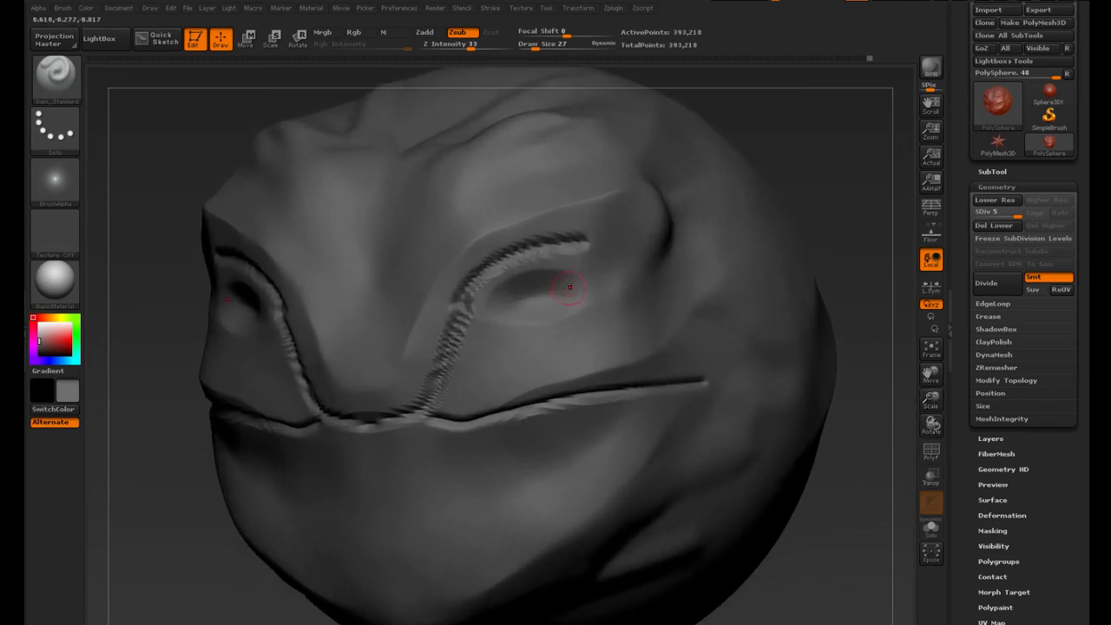
mouse_move(564, 282)
left_mouse_down()
mouse_move(597, 278)
mouse_move(633, 202)
left_mouse_up()
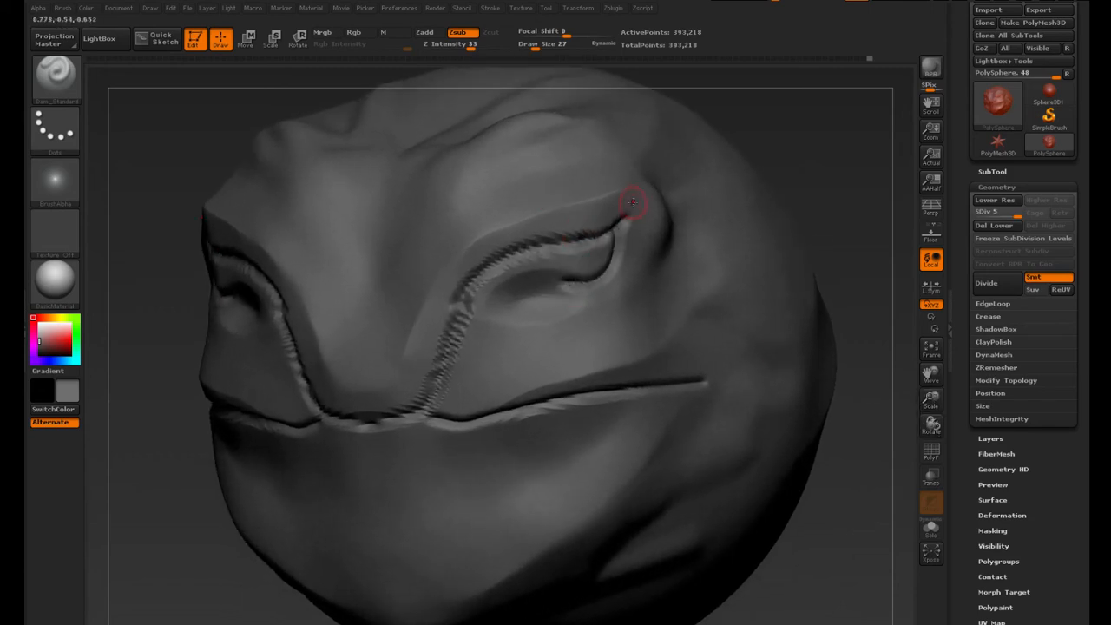
mouse_move(458, 346)
left_mouse_down()
mouse_move(580, 340)
mouse_move(606, 287)
left_mouse_up()
Carve a mirrored upper row of teeth under the mouth crease, with one wide central tooth and two more on each side
left_click_drag(139, 504, 191, 462, "alt")
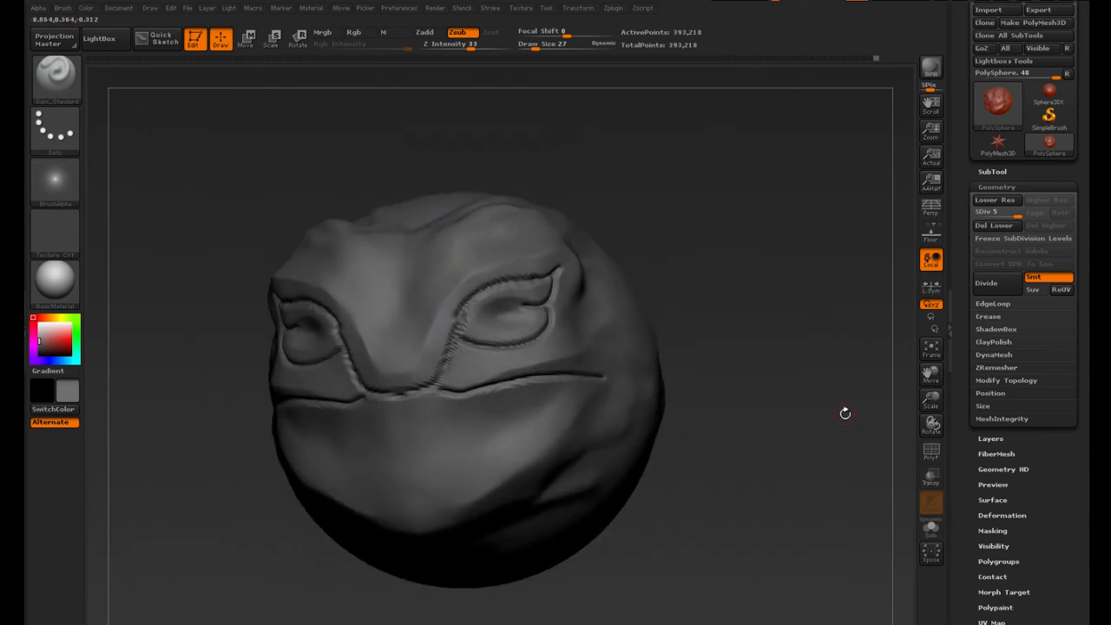
left_click_drag(930, 402, 929, 438)
left_click_drag(824, 417, 813, 424)
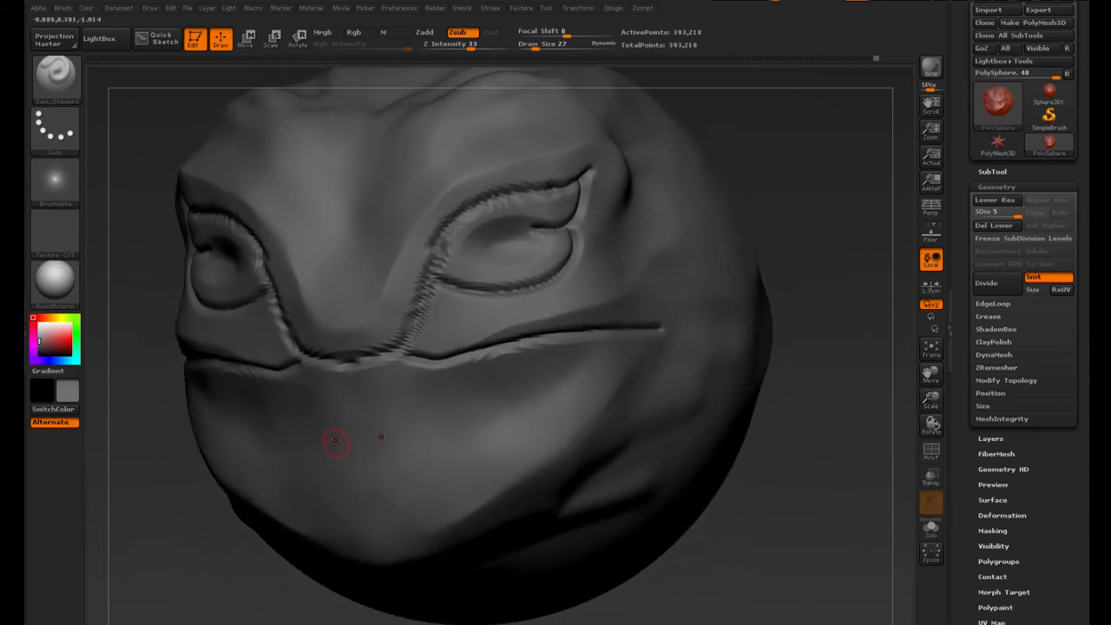
mouse_move(323, 431)
left_mouse_down()
mouse_move(410, 431)
mouse_move(408, 347)
left_mouse_up()
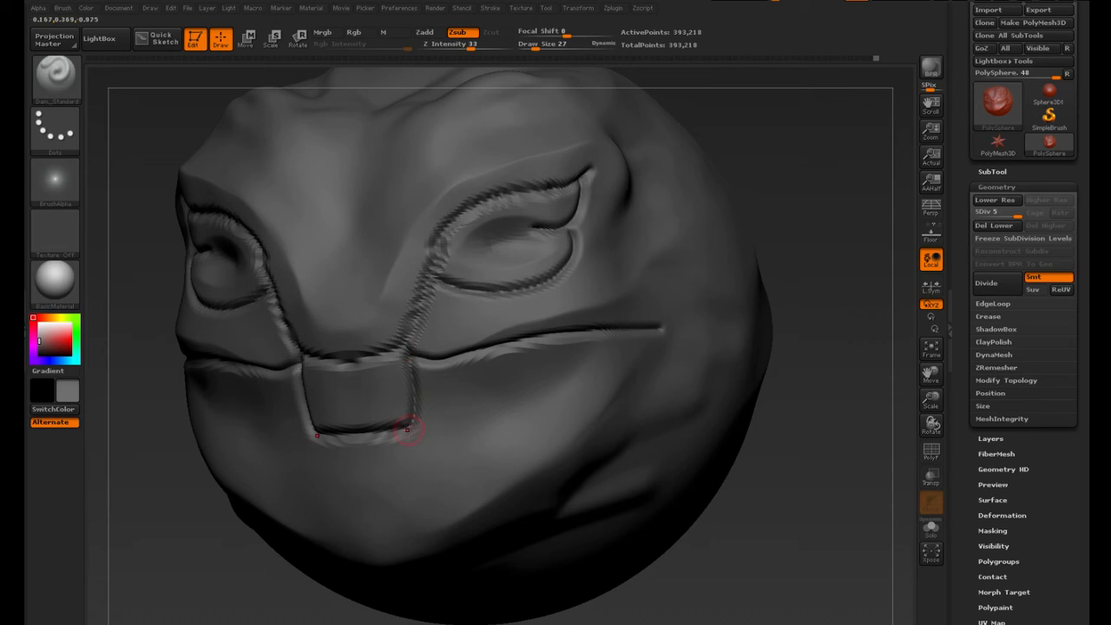
mouse_move(390, 434)
left_mouse_down()
mouse_move(456, 422)
mouse_move(501, 389)
mouse_move(489, 352)
left_mouse_up()
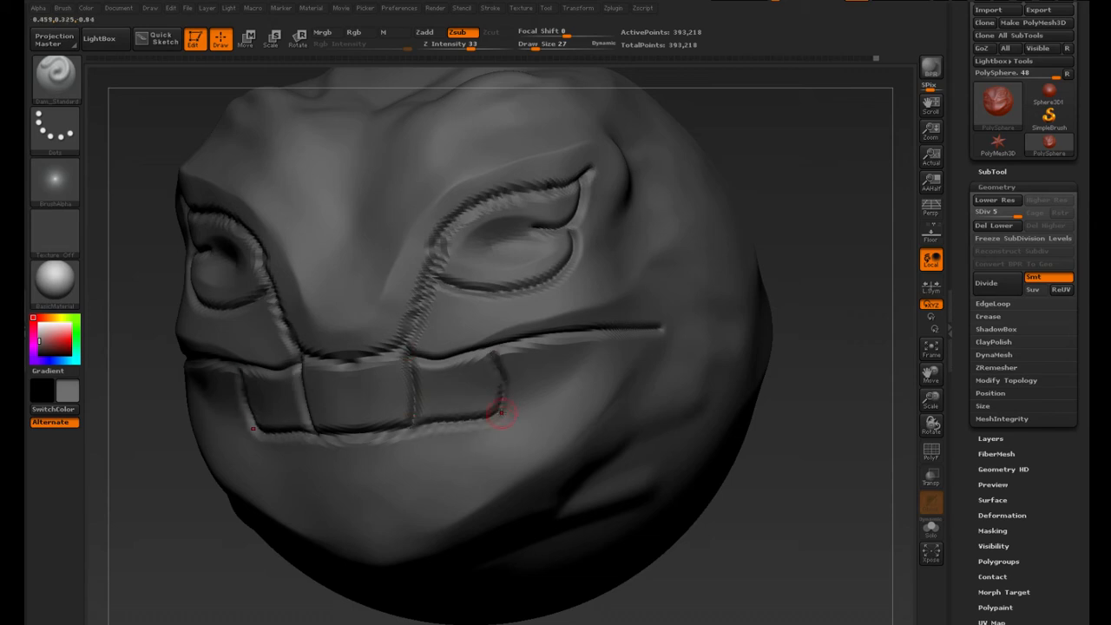
mouse_move(500, 412)
left_mouse_down()
mouse_move(555, 395)
mouse_move(589, 367)
mouse_move(591, 331)
left_mouse_up()
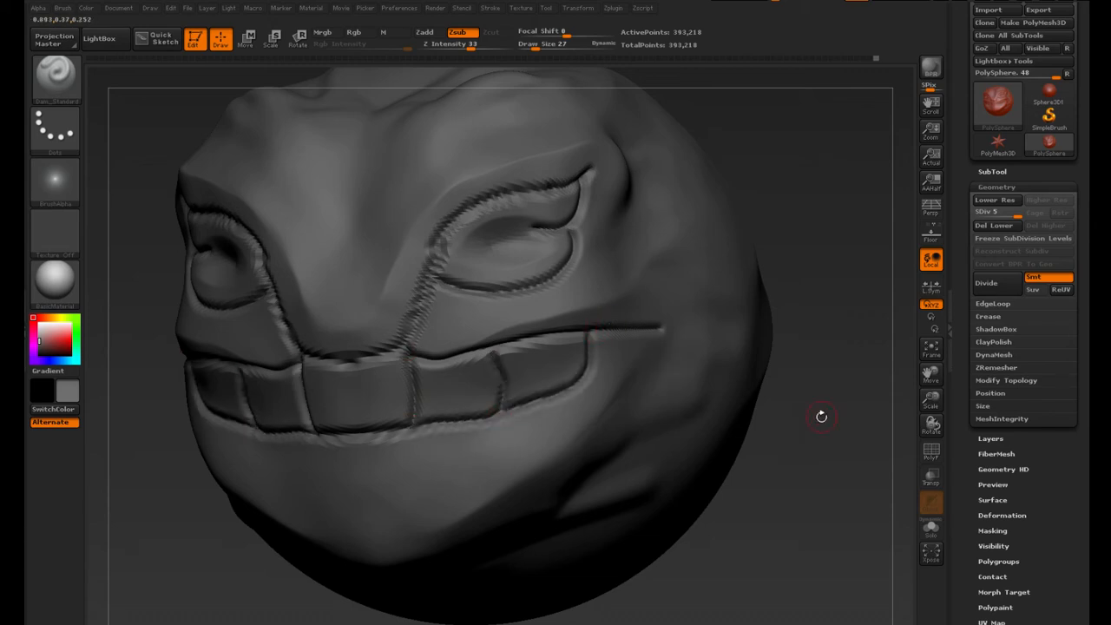
Carve a lower row of teeth under the upper one and join its outer ends to the mouth corners
left_click_drag(821, 416, 855, 418)
mouse_move(497, 409)
left_mouse_down()
mouse_move(506, 456)
mouse_move(424, 477)
left_mouse_up()
mouse_move(510, 445)
left_mouse_down()
mouse_move(622, 400)
mouse_move(577, 378)
left_mouse_up()
left_click_drag(147, 535, 94, 529)
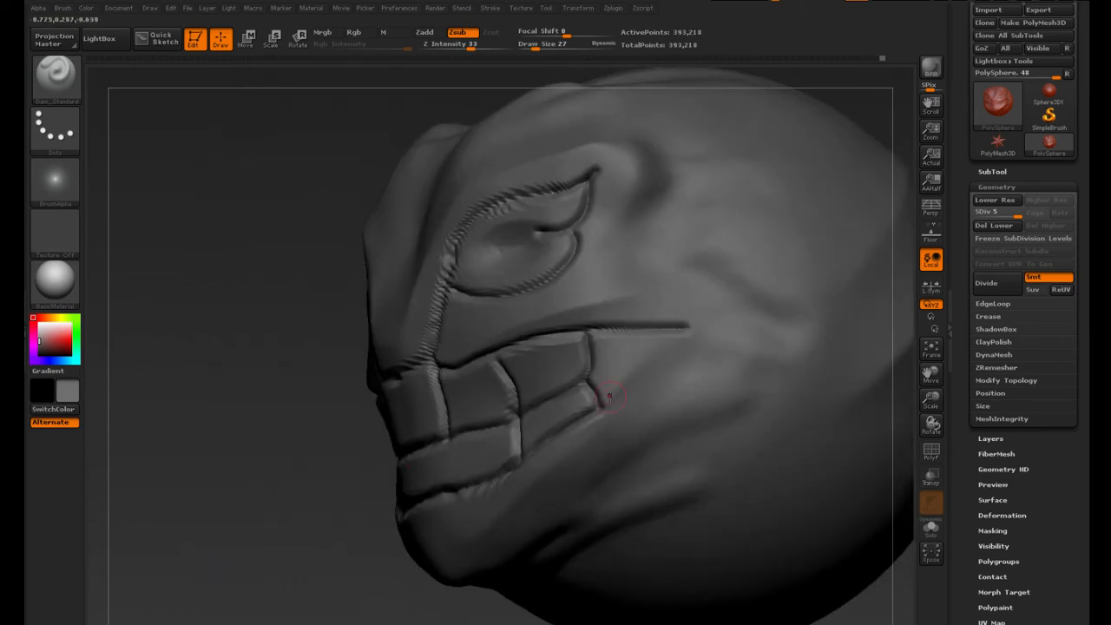
left_click_drag(605, 405, 657, 328)
left_click_drag(304, 261, 340, 334)
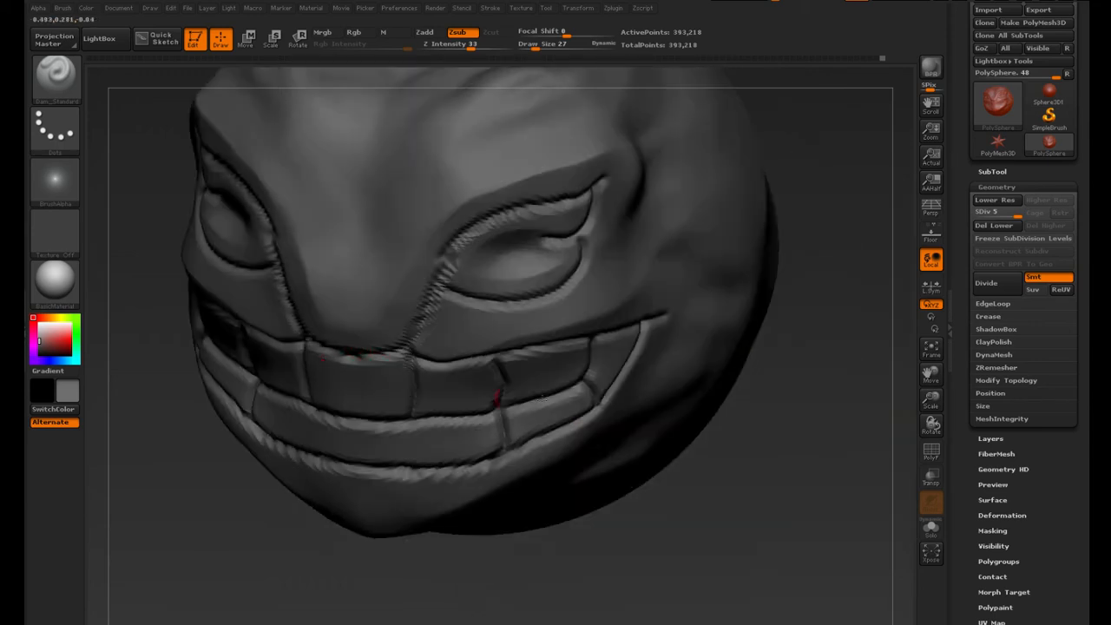
Divide the mesh to subdivision level 6 and carve a slanted crease on each cheek between the eye and the mouth corner
left_click_drag(777, 412, 756, 372)
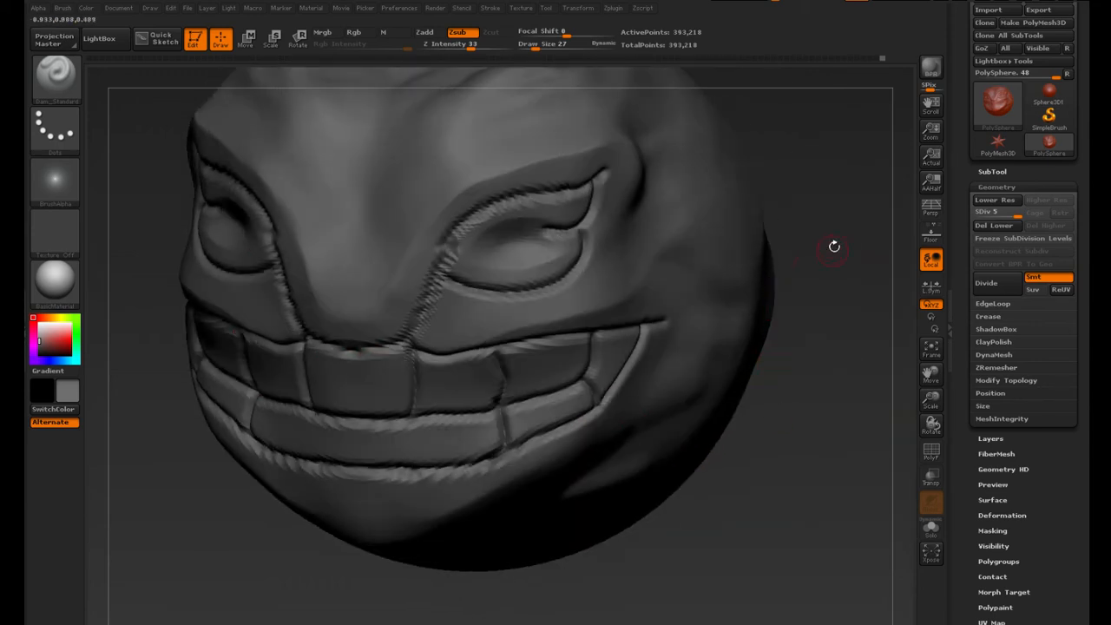
left_click_drag(835, 247, 683, 296)
left_click(987, 282)
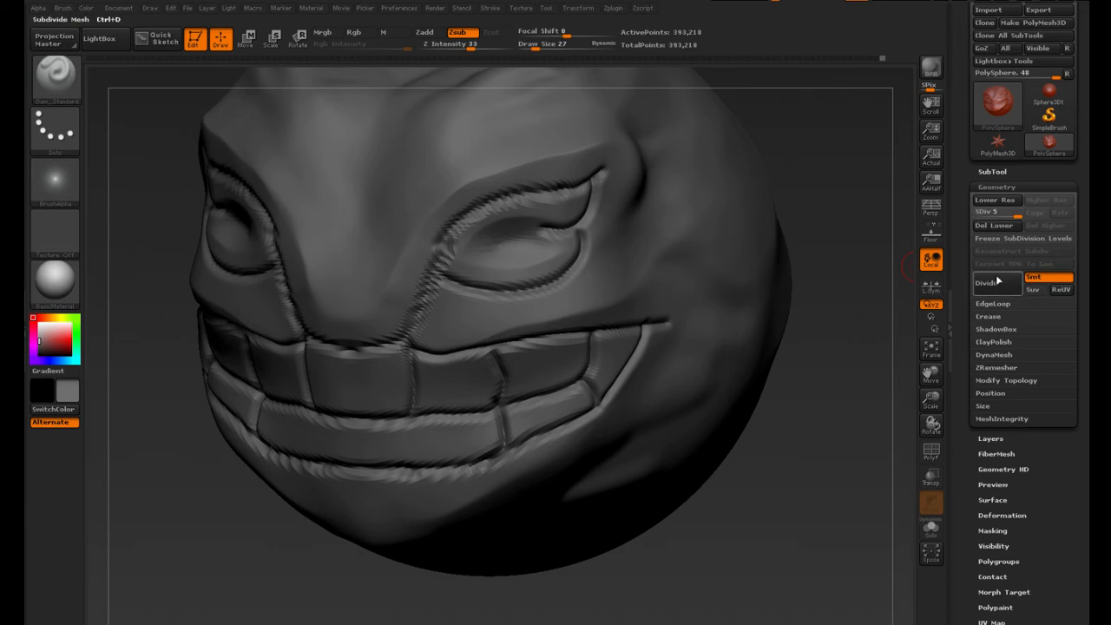
left_click_drag(591, 304, 662, 206)
left_click_drag(841, 212, 855, 224)
Set the Draw Size to 15, undo a test pass beside the nose, and retrace and smooth the crease up the nose and over the eye
left_click_drag(529, 44, 533, 44)
left_click_drag(827, 178, 825, 243, "alt")
left_click_drag(387, 365, 438, 275)
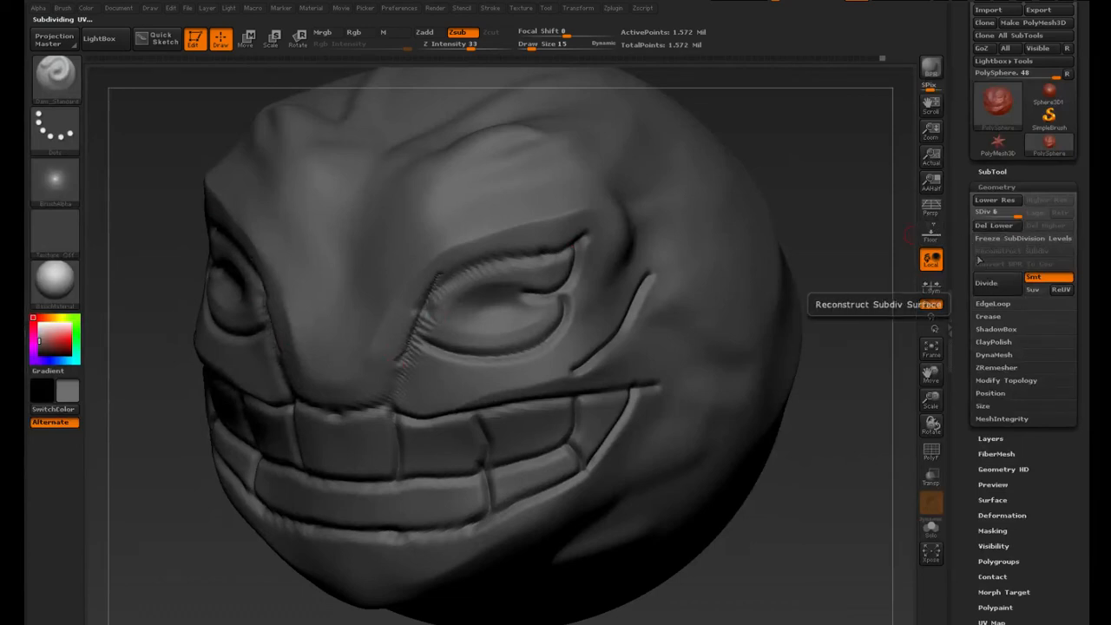
left_click_drag(395, 404, 424, 309)
left_click_drag(390, 406, 430, 288)
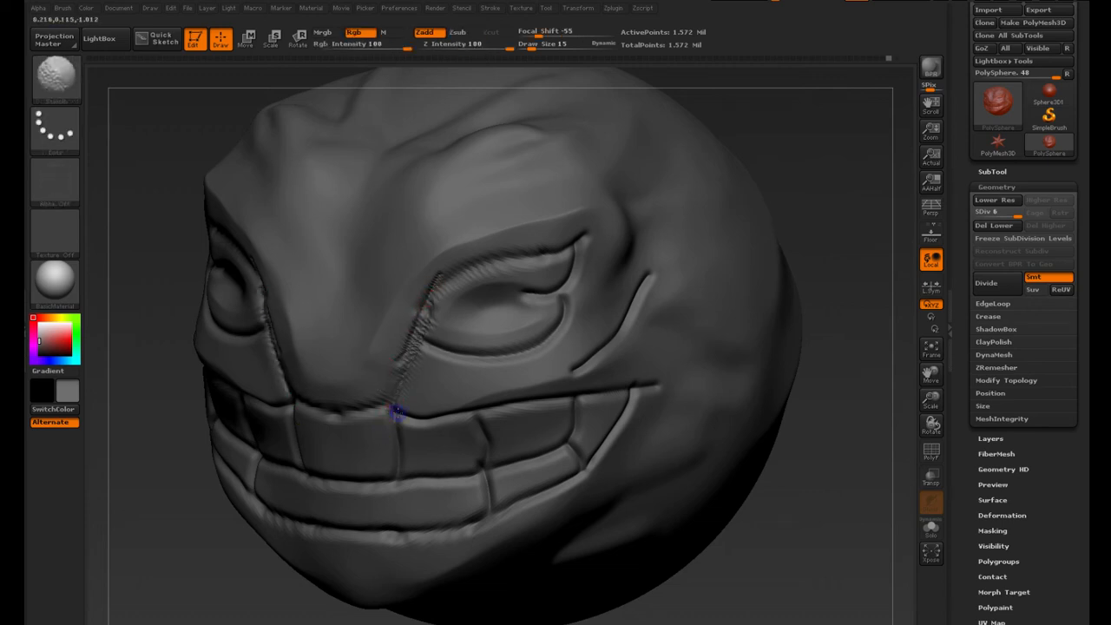
key("ctrl+z")
left_click_drag(389, 406, 429, 286)
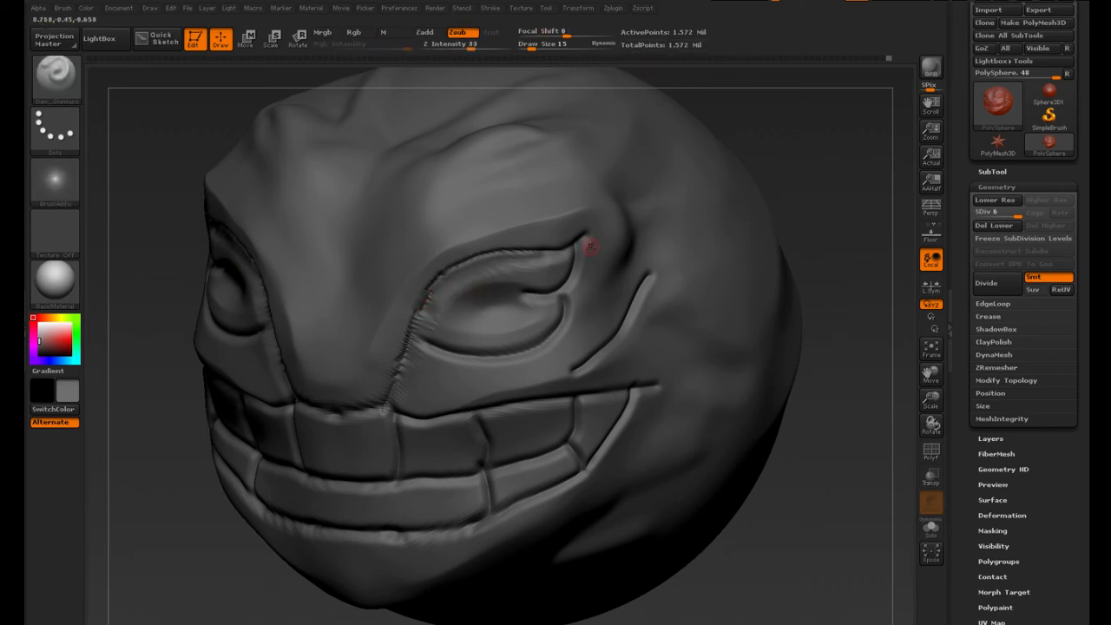
key("shift")
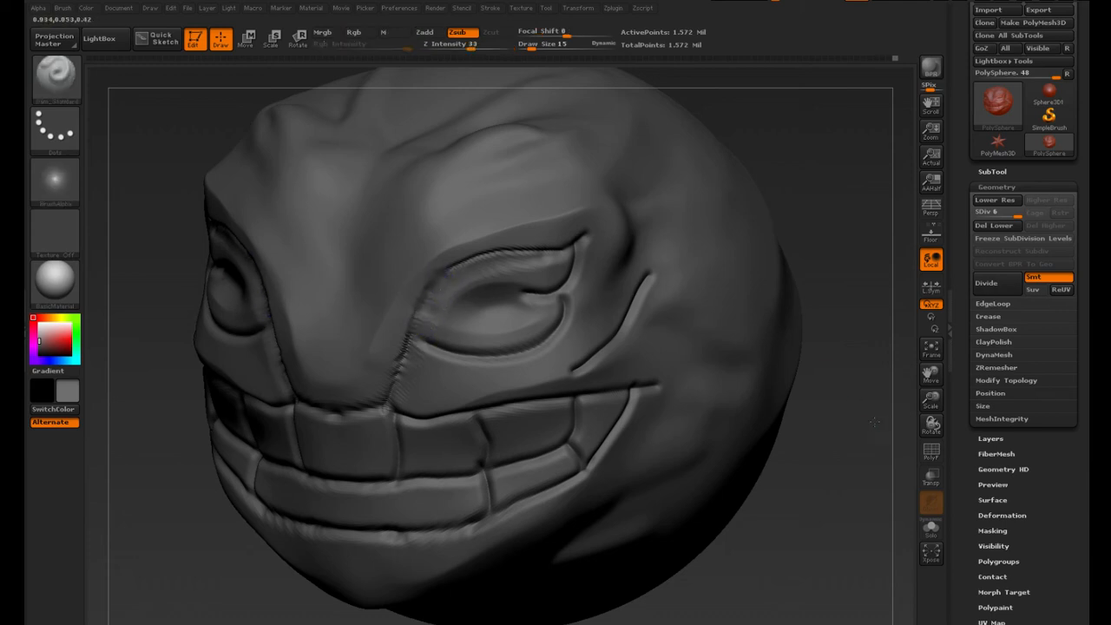
Try carving a crease along the jaw below the teeth
left_click_drag(834, 378, 873, 402)
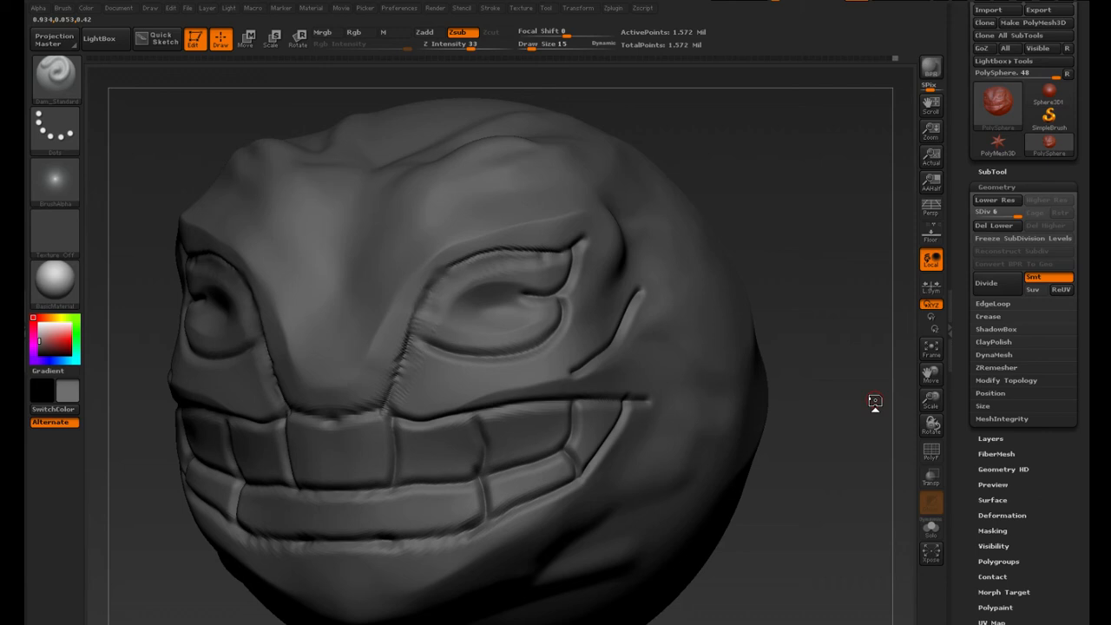
mouse_move(875, 401)
left_mouse_down()
mouse_move(876, 420)
mouse_move(843, 463)
mouse_move(836, 398)
mouse_move(873, 494)
mouse_move(209, 446)
mouse_move(400, 476)
left_mouse_up()
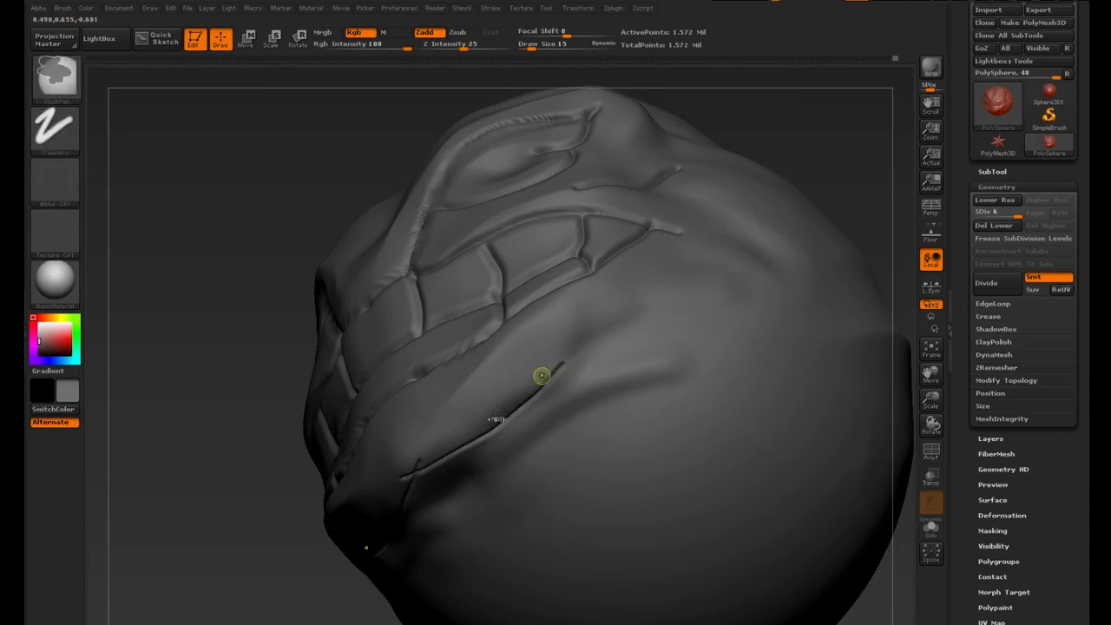
left_click_drag(189, 363, 199, 315)
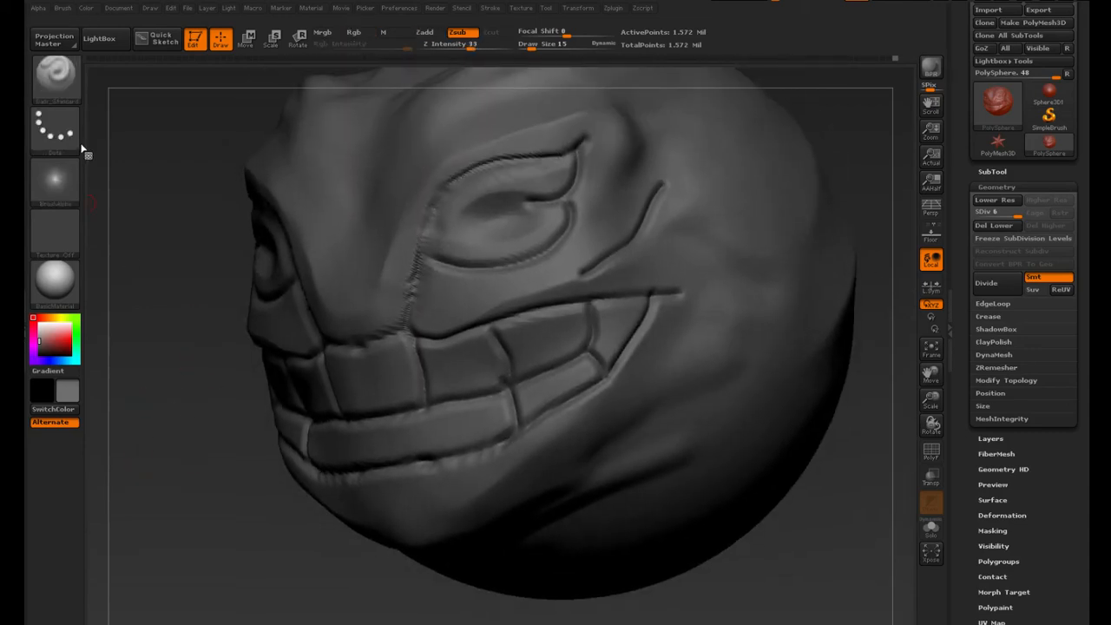
Switch to the Pinch brush at Draw Size 52 and tighten the creases beside the nose and above the eye
left_click(76, 97)
left_click(381, 89)
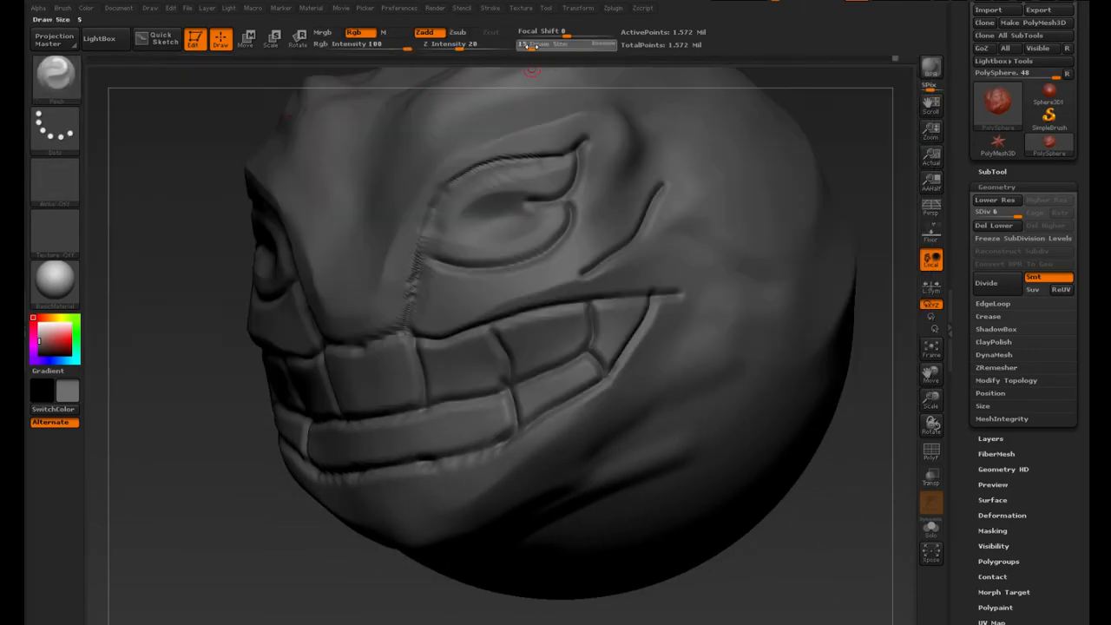
left_click_drag(135, 202, 156, 250)
left_click_drag(536, 45, 542, 44)
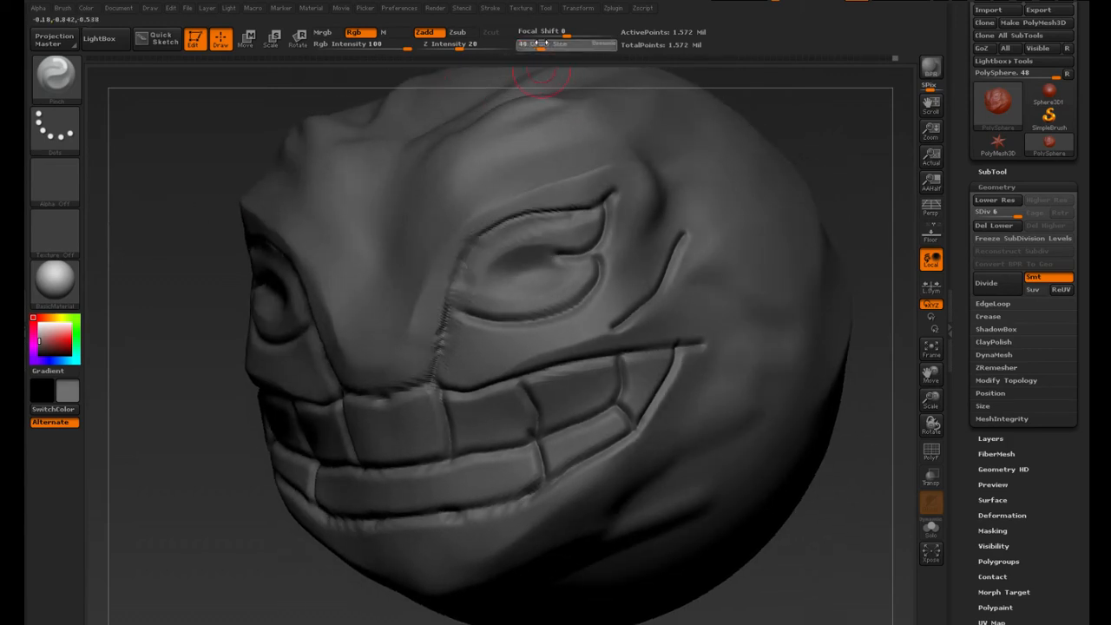
mouse_move(436, 349)
left_mouse_down()
mouse_move(453, 250)
mouse_move(449, 294)
mouse_move(520, 188)
mouse_move(601, 224)
left_mouse_up()
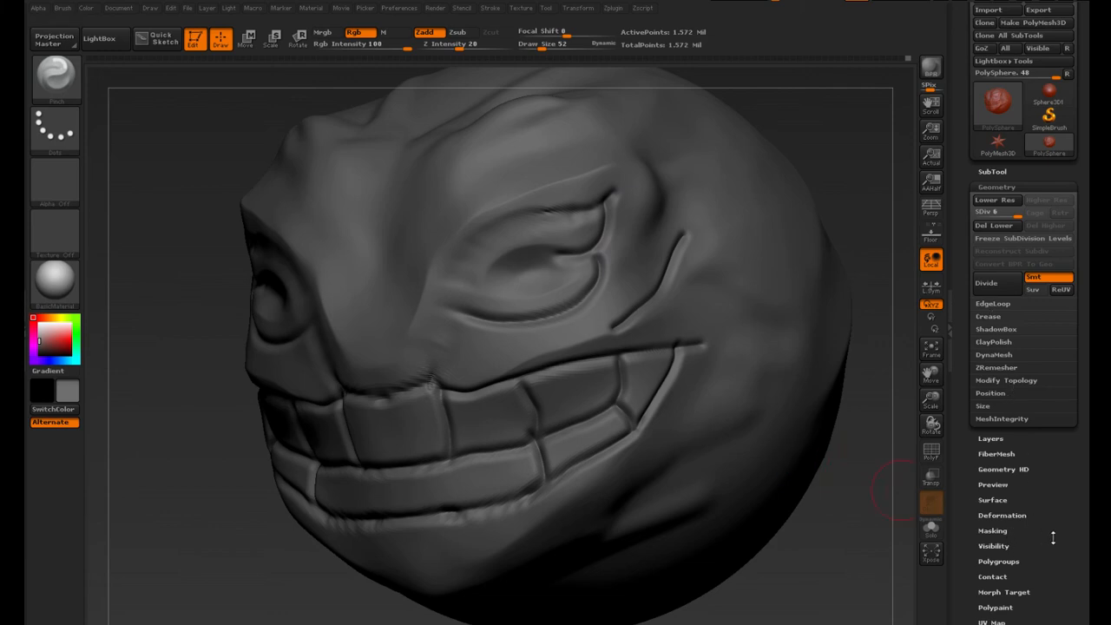
Apply the Polish deformation to the whole head, check the teeth from another angle, and undo it
left_click(1002, 516)
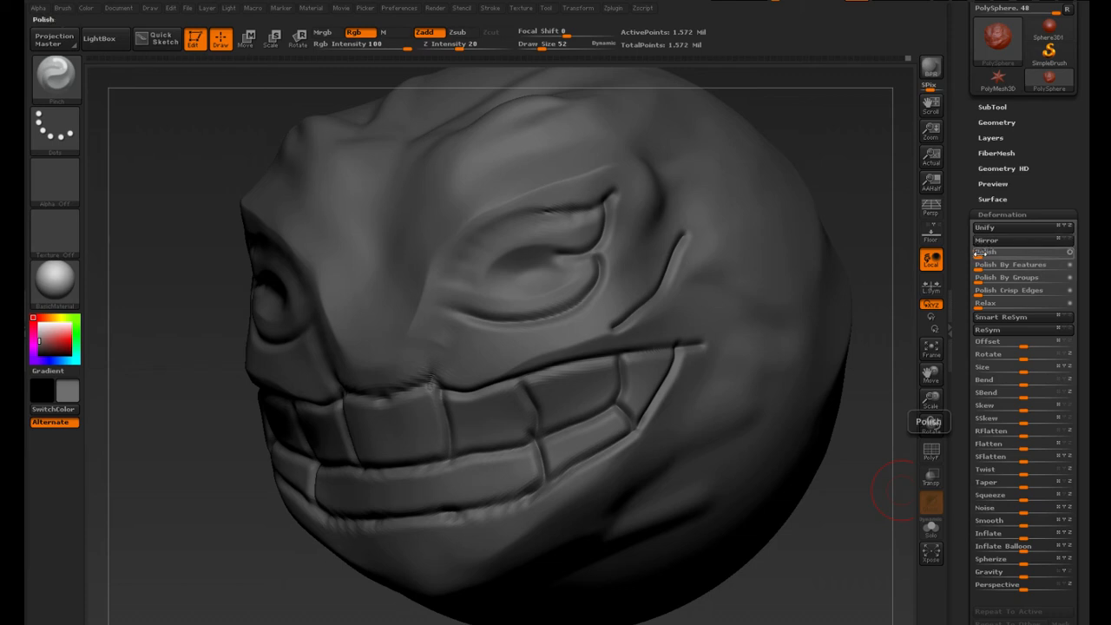
left_click_drag(978, 253, 989, 251)
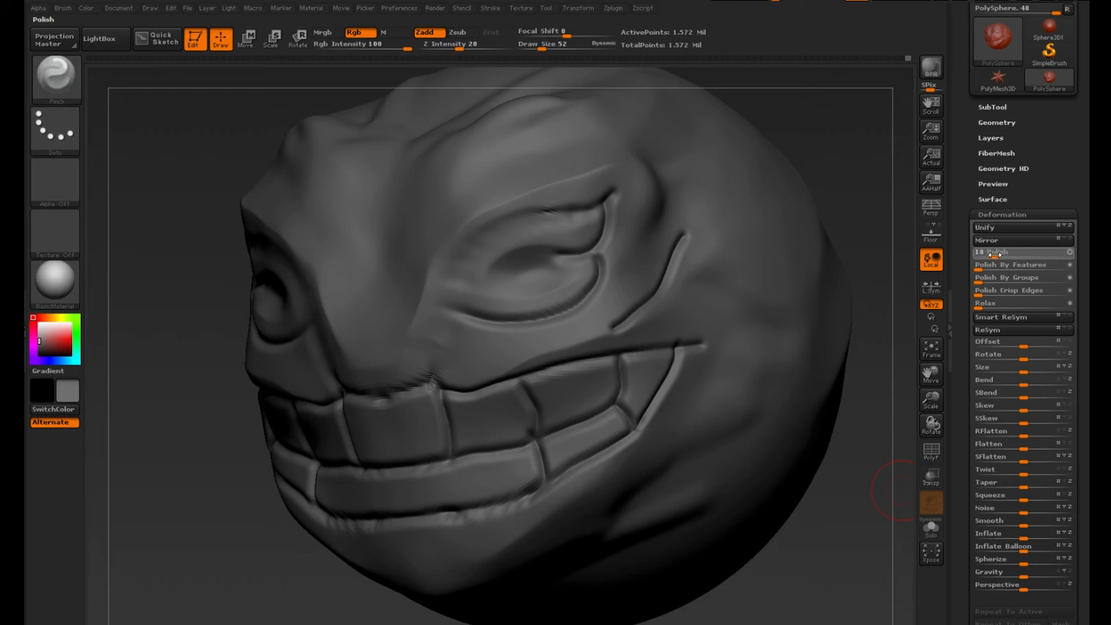
left_click_drag(994, 253, 989, 256)
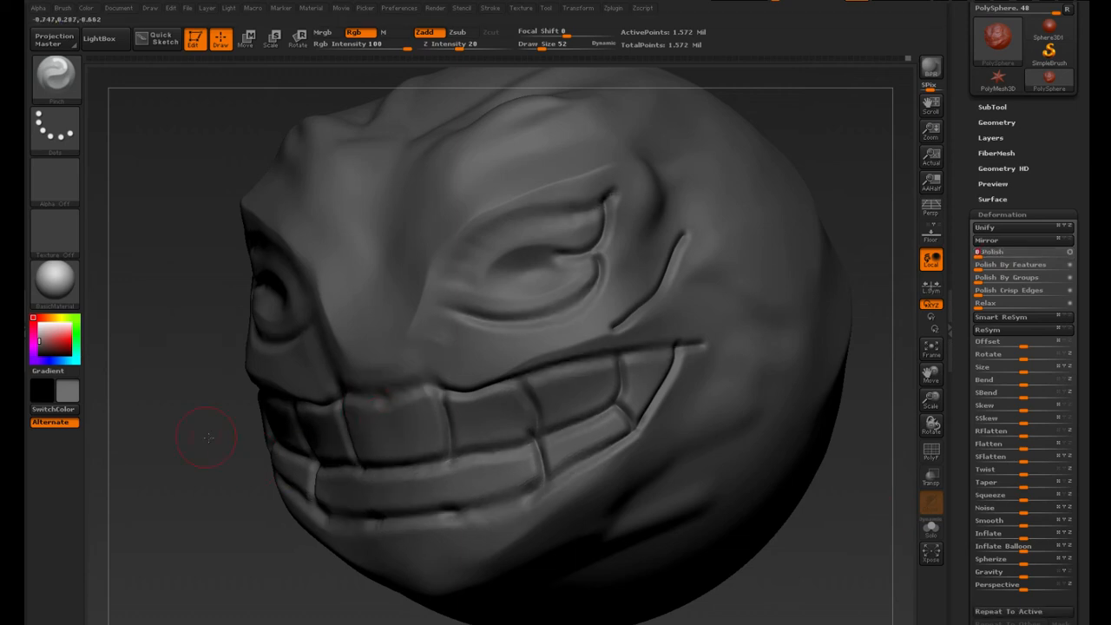
left_click_drag(211, 444, 259, 441)
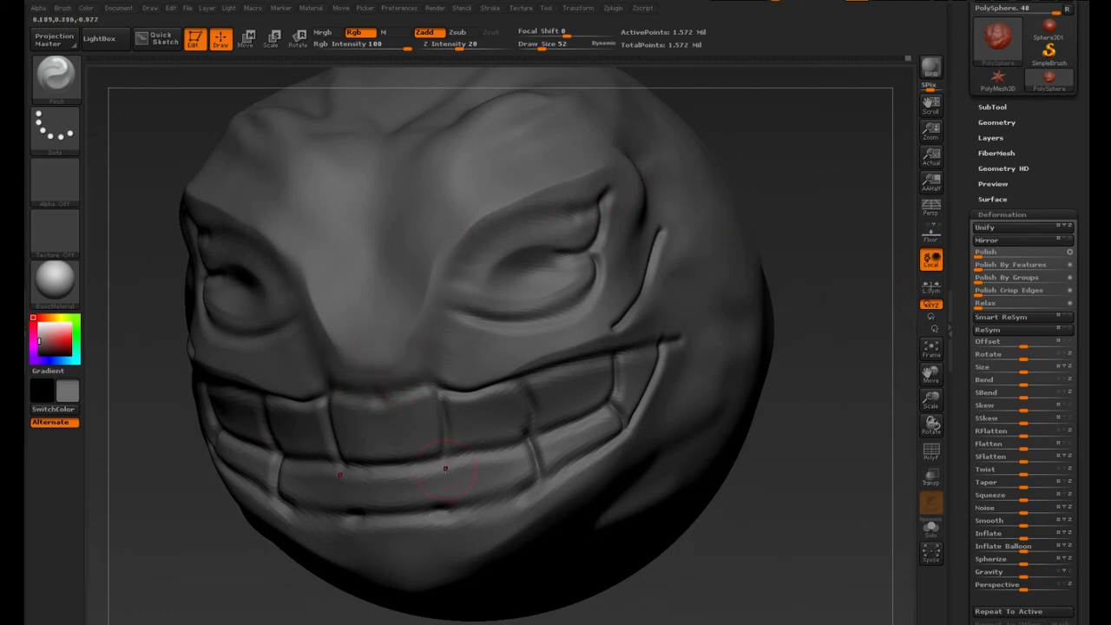
key("ctrl+z")
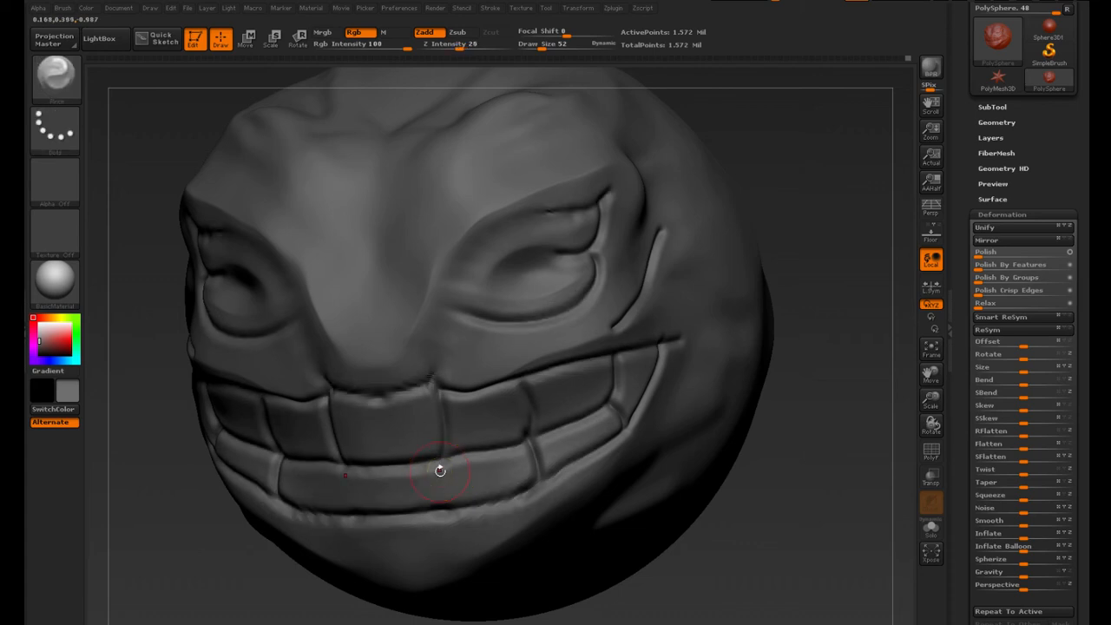
Apply the Polish deformation to the head to soften the jagged crease edges around the teeth and nose
left_click_drag(798, 536, 657, 527)
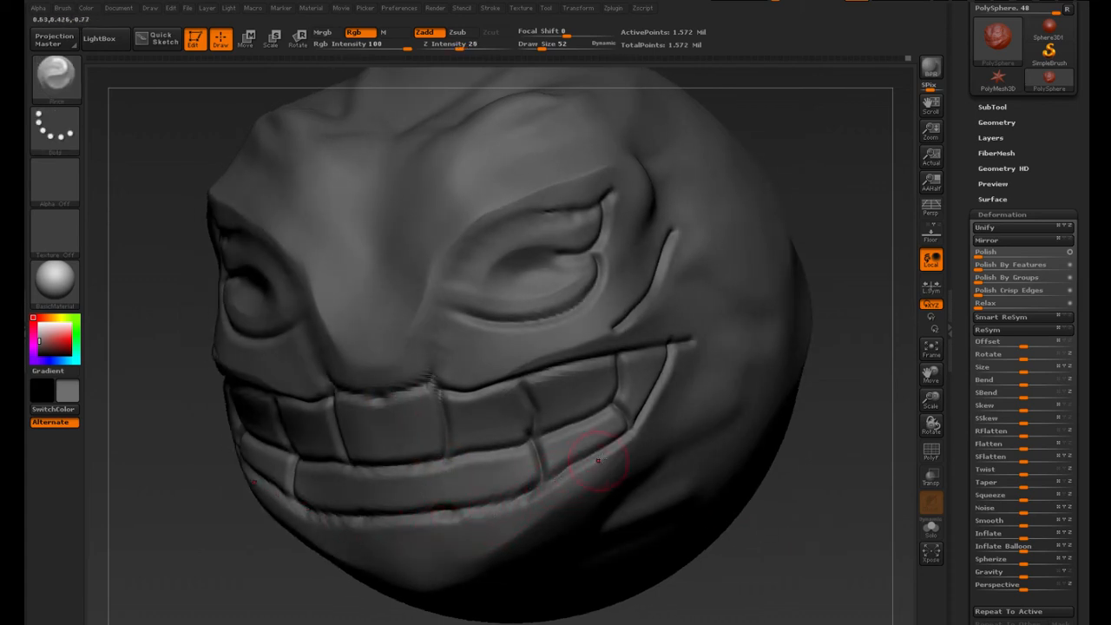
left_click_drag(219, 403, 206, 405)
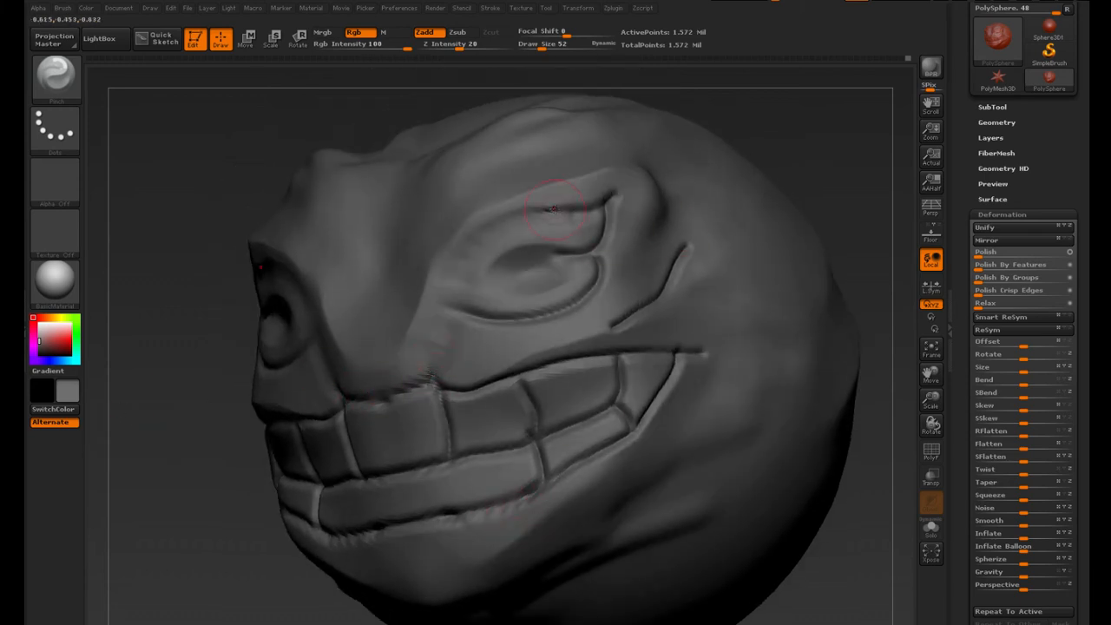
left_click_drag(978, 253, 995, 254)
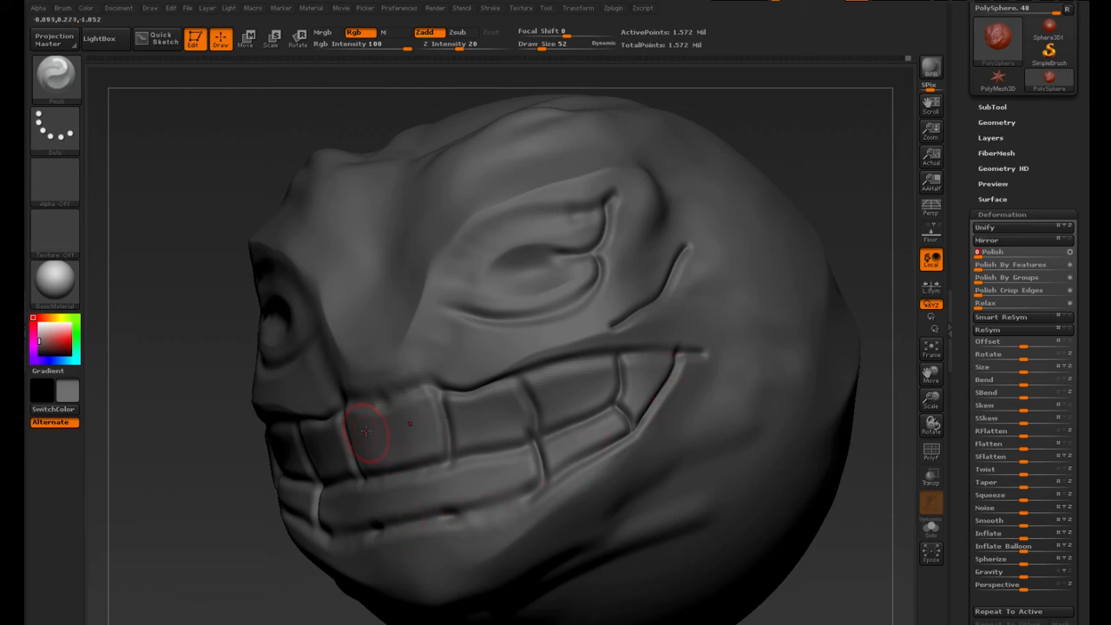
mouse_move(178, 333)
left_mouse_down()
mouse_move(162, 364)
mouse_move(367, 422)
left_mouse_up()
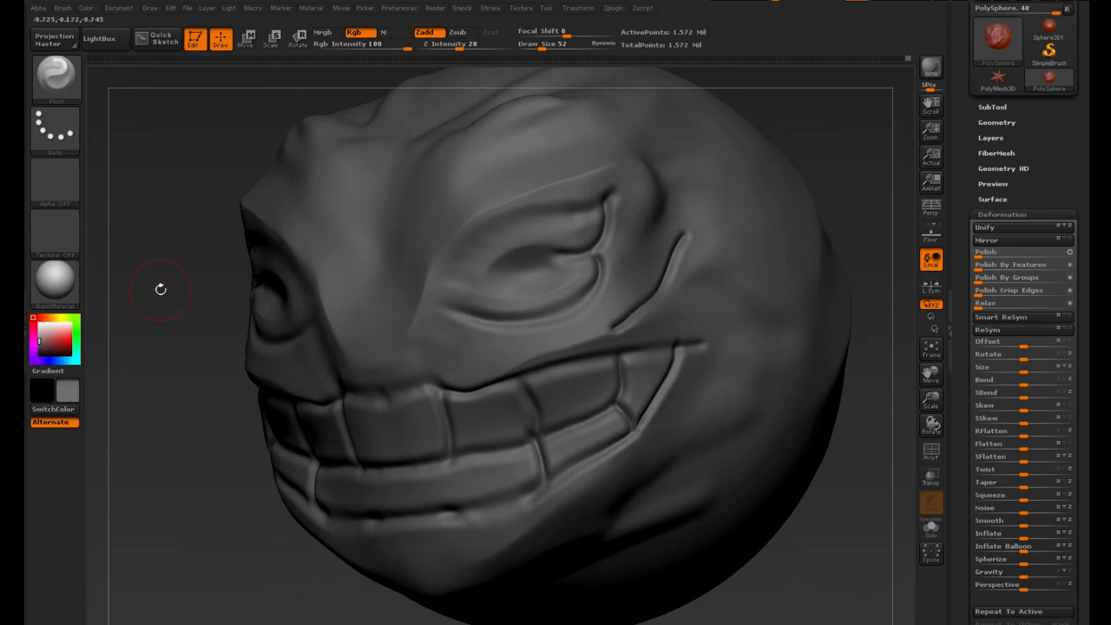
left_click_drag(159, 290, 157, 303)
Switch to the Flatten brush for the creature head
left_click(61, 84)
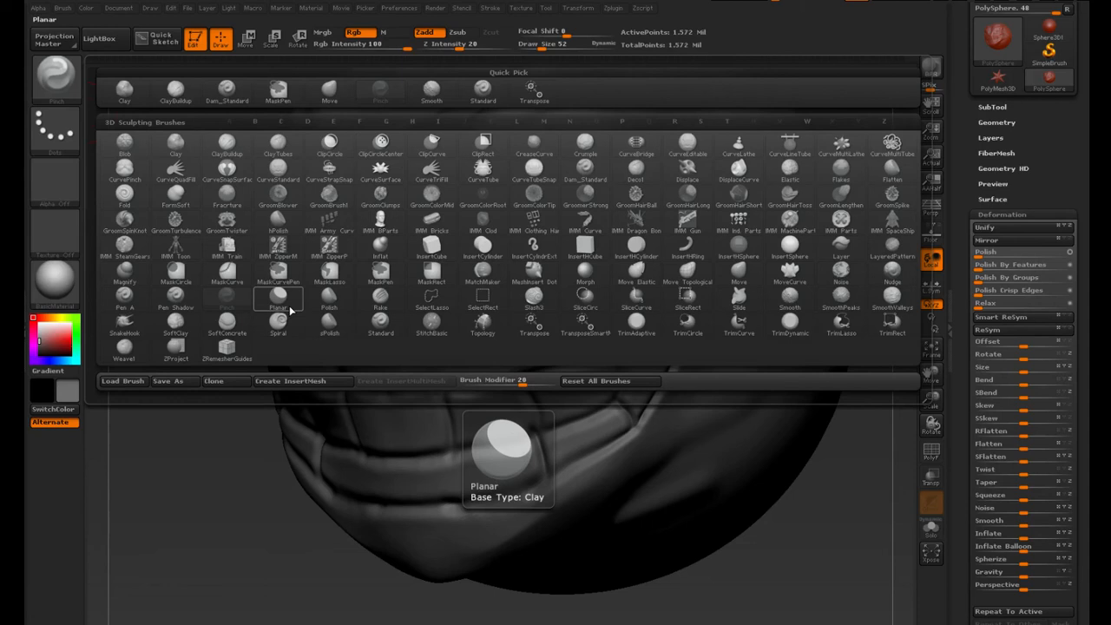
key("f")
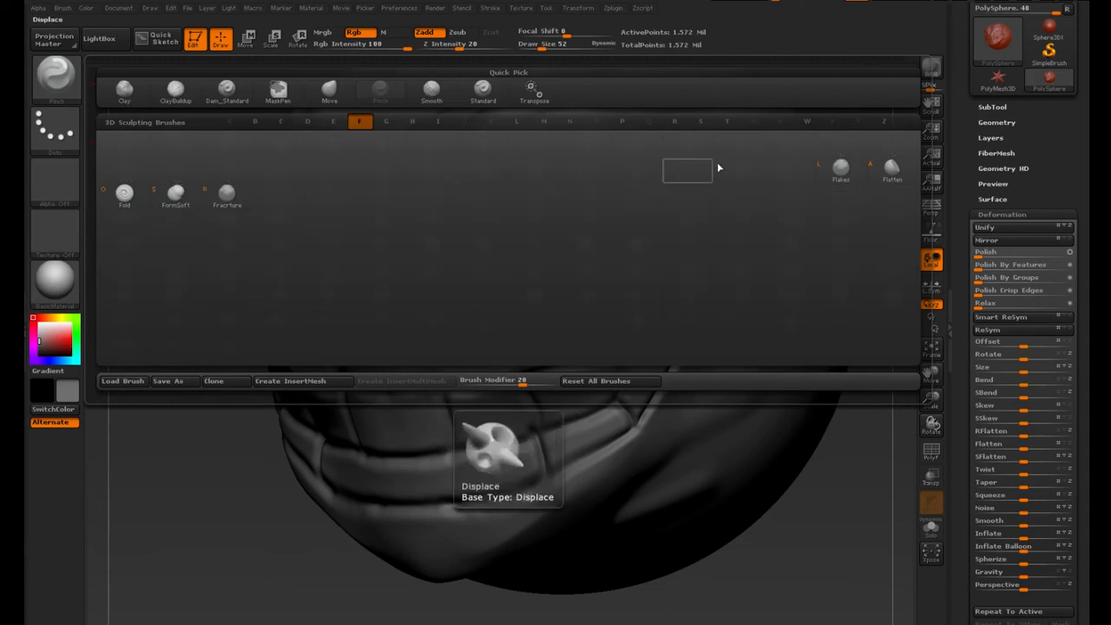
left_click(883, 172)
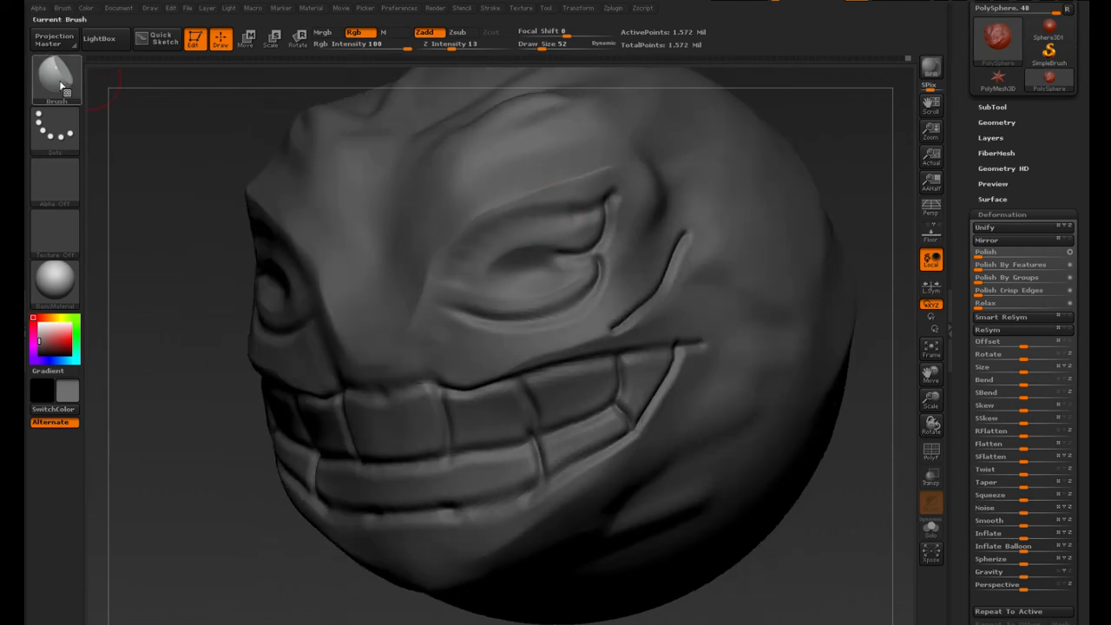
left_click(59, 82)
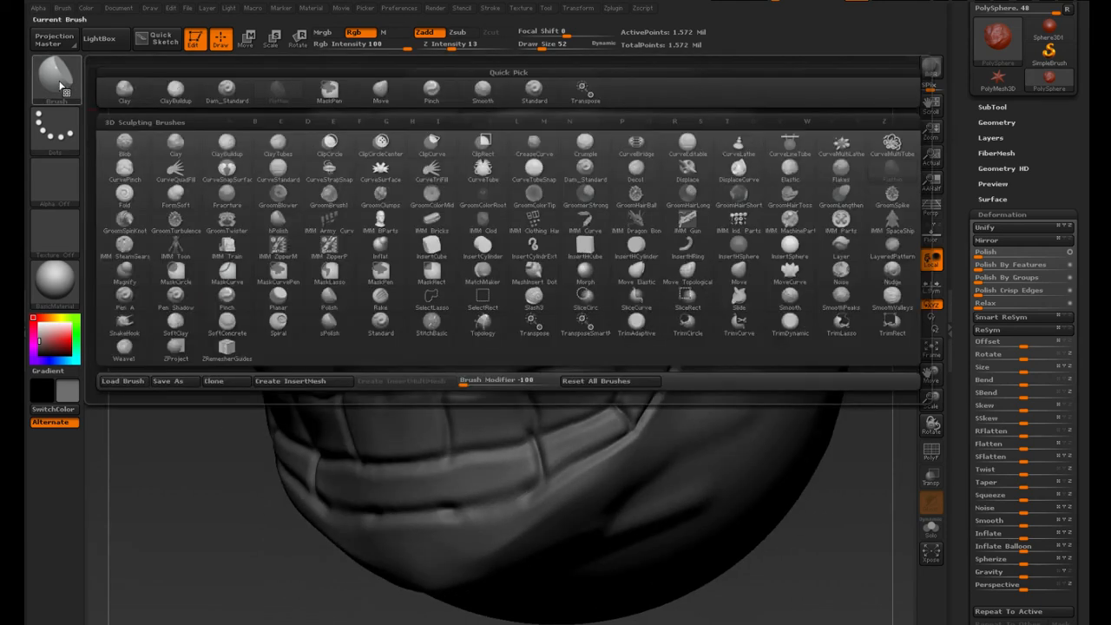
left_click(61, 85)
left_click_drag(138, 153, 213, 178)
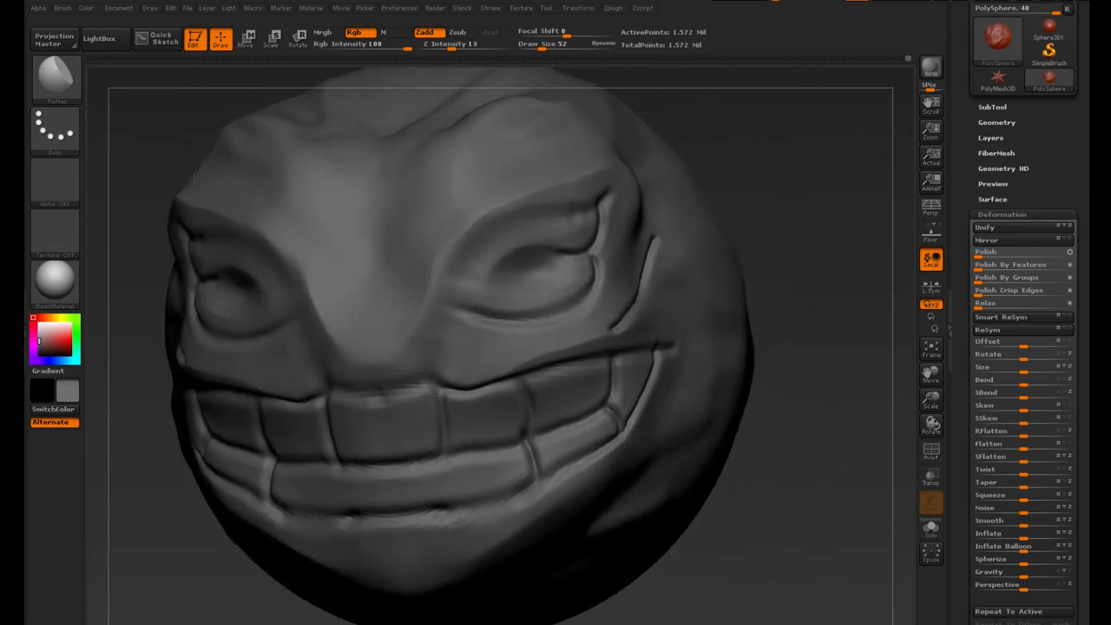
Flatten the brow ridge above the eye and the outer side of the eye socket on the creature head
mouse_move(831, 292)
left_mouse_down()
mouse_move(808, 365)
mouse_move(827, 356)
mouse_move(834, 377)
mouse_move(814, 422)
left_mouse_up()
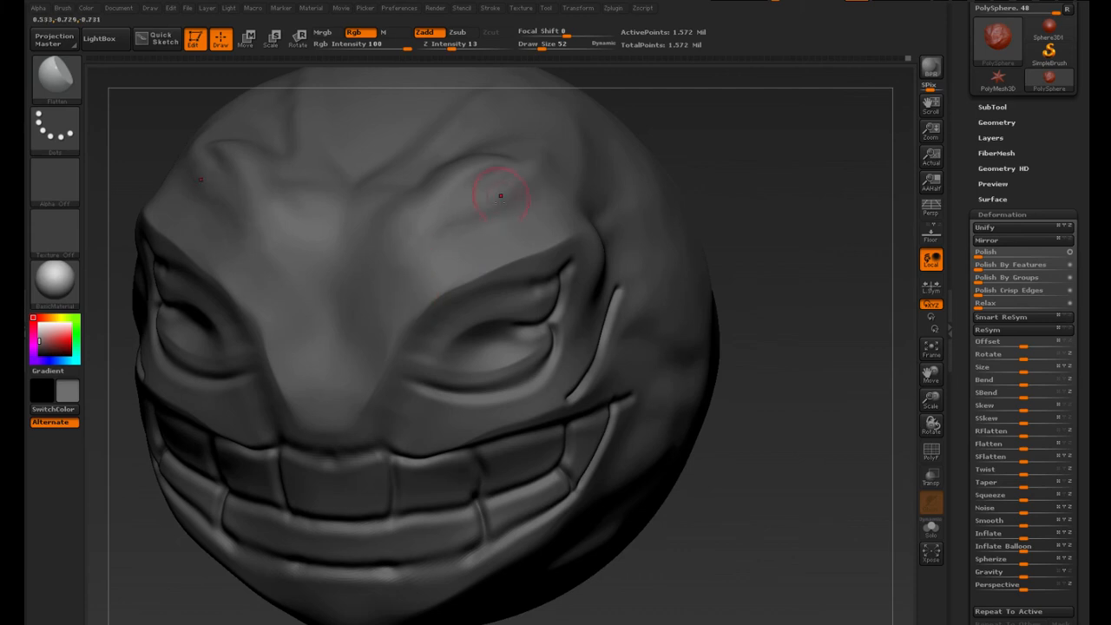
left_click_drag(789, 217, 531, 227)
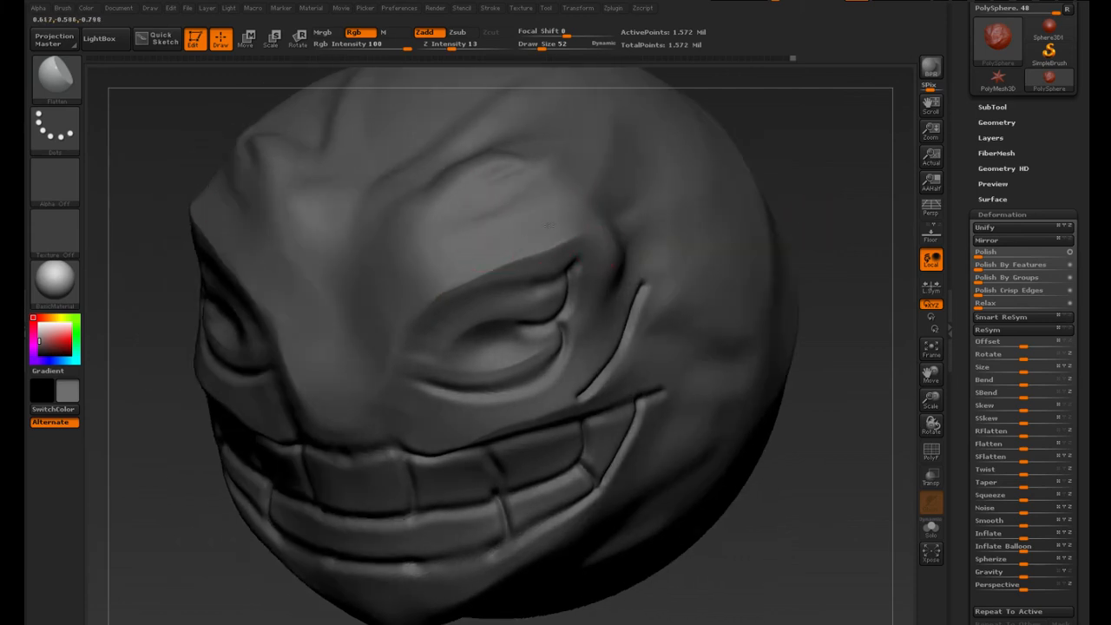
left_click_drag(829, 241, 608, 314)
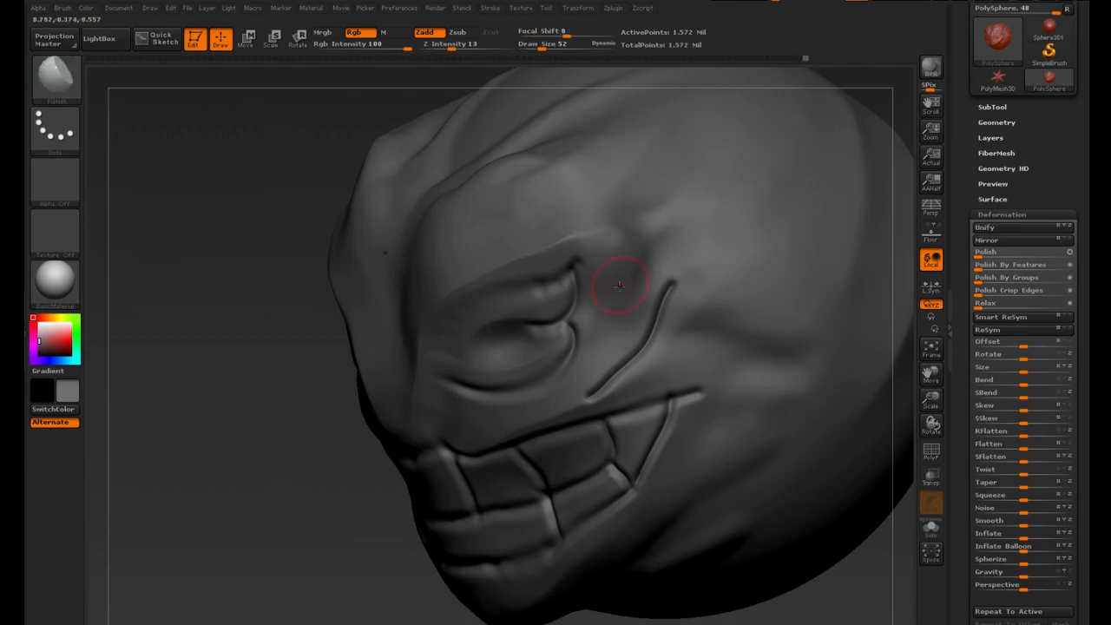
left_click_drag(257, 332, 445, 431)
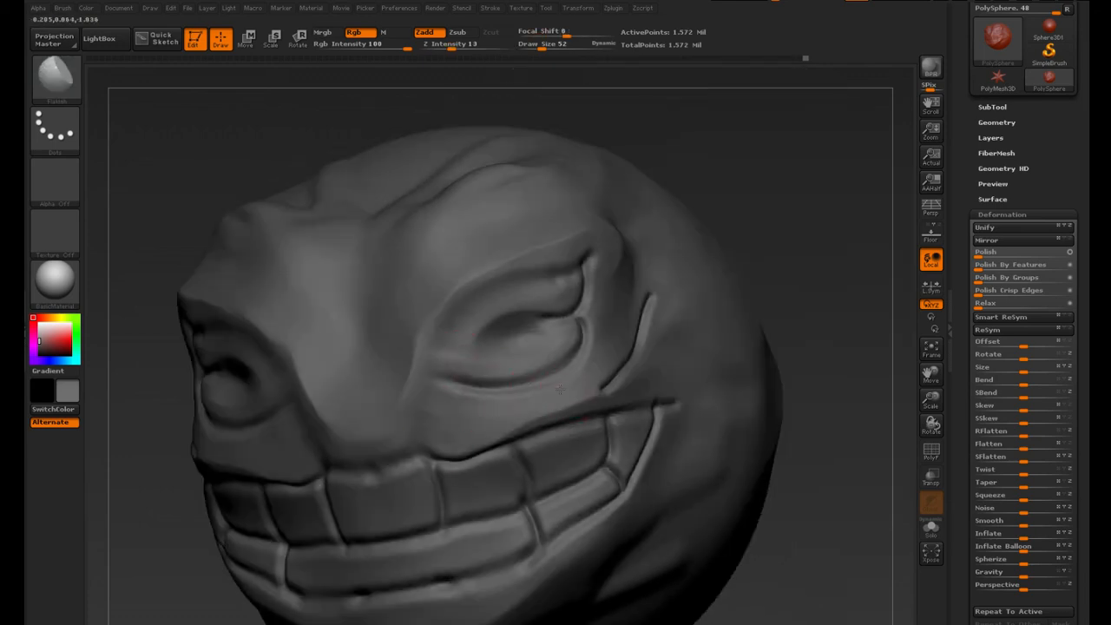
Flatten the cheek below the eye and smooth the crease under the lower eyelid
left_click_drag(560, 389, 580, 382)
key("shift")
left_click_drag(466, 348, 547, 373, "shift")
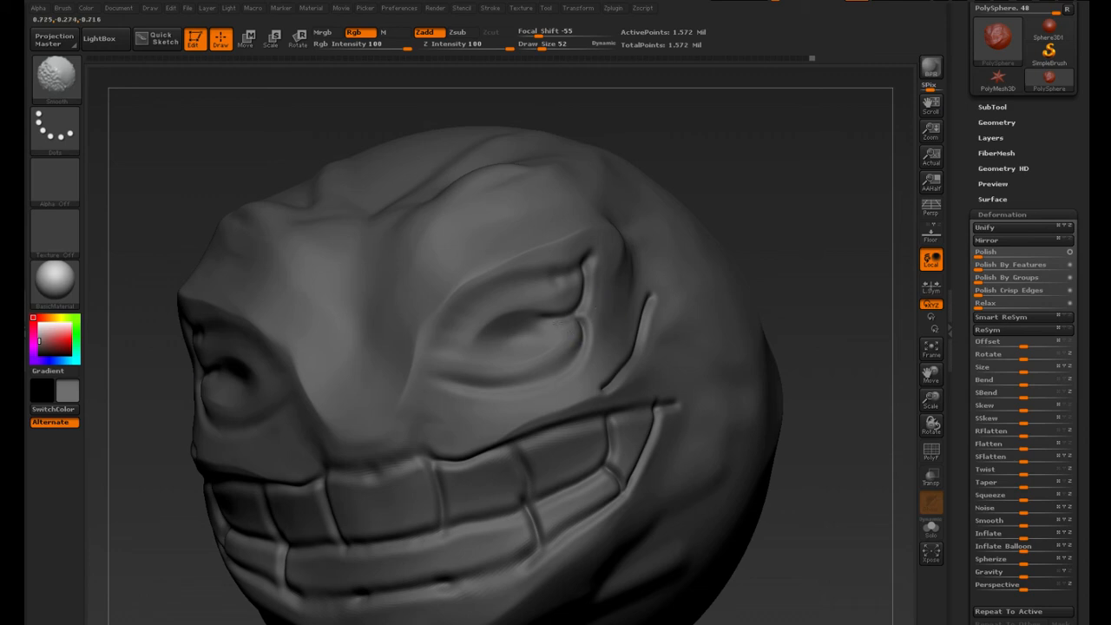
Flatten the upper lip along the top edge of the teeth and smooth the area around the front teeth
mouse_move(816, 313)
left_mouse_down()
mouse_move(844, 282)
mouse_move(816, 222)
left_mouse_up()
mouse_move(649, 257)
left_mouse_down()
mouse_move(584, 300)
mouse_move(443, 356)
left_mouse_up()
key("shift")
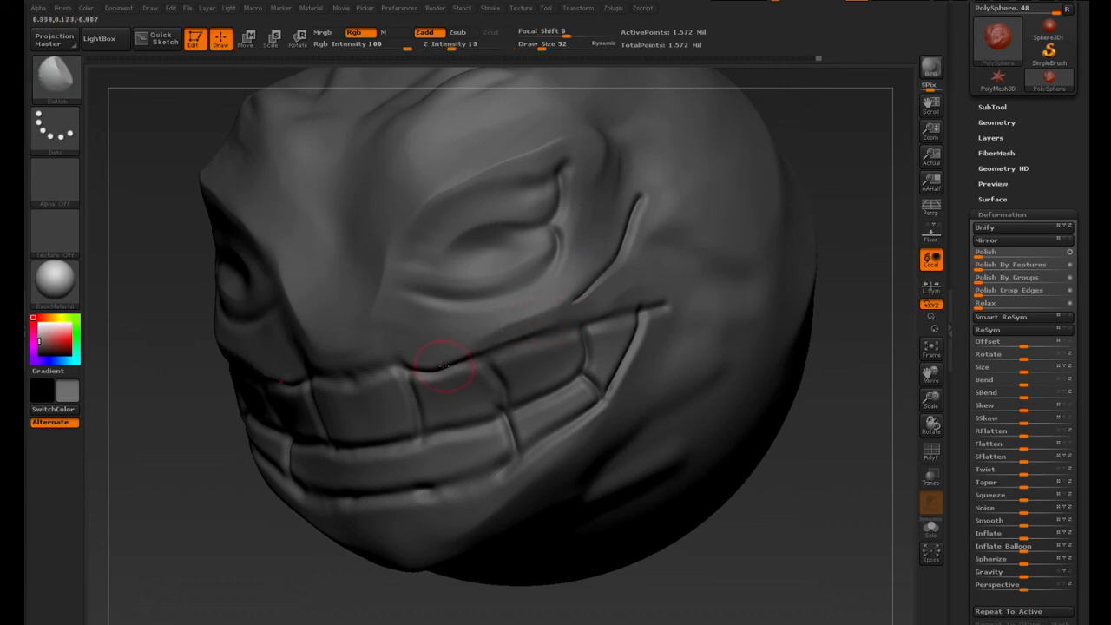
left_click_drag(542, 314, 461, 344)
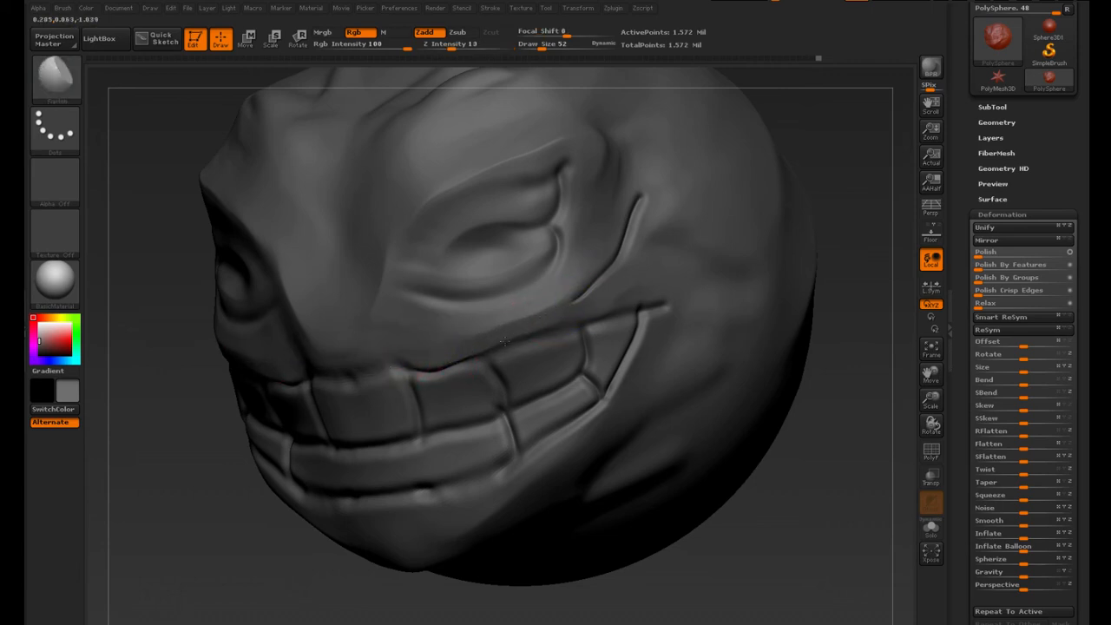
left_click_drag(555, 316, 395, 345)
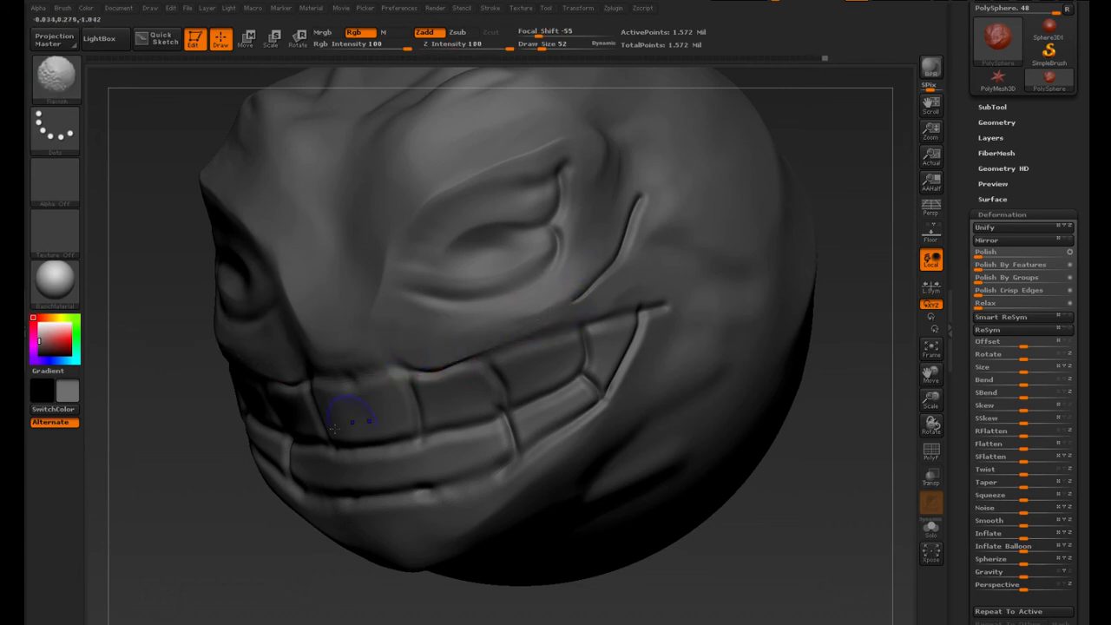
left_click_drag(150, 427, 252, 427, "shift")
Flatten and smooth the cheek and lip surface above the side teeth
left_click_drag(659, 438, 692, 388)
mouse_move(807, 412)
left_mouse_down()
mouse_move(739, 324)
mouse_move(708, 326)
left_mouse_up()
left_click_drag(165, 117, 180, 189)
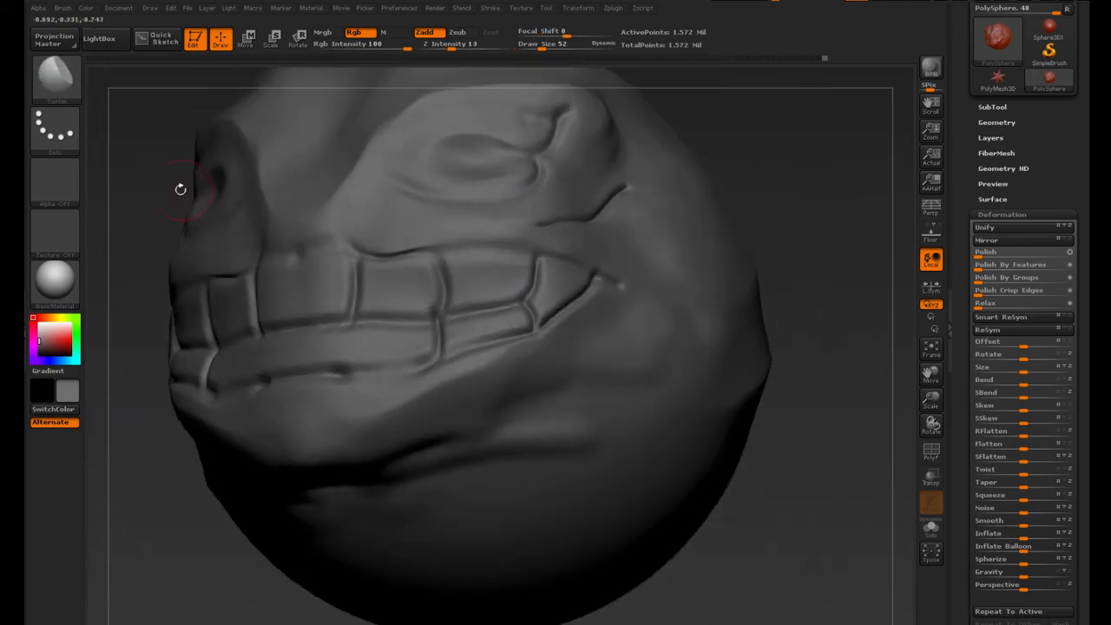
left_click_drag(812, 271, 811, 349)
left_click_drag(490, 339, 516, 330)
left_click_drag(811, 349, 812, 358)
left_click_drag(516, 330, 534, 327, "shift")
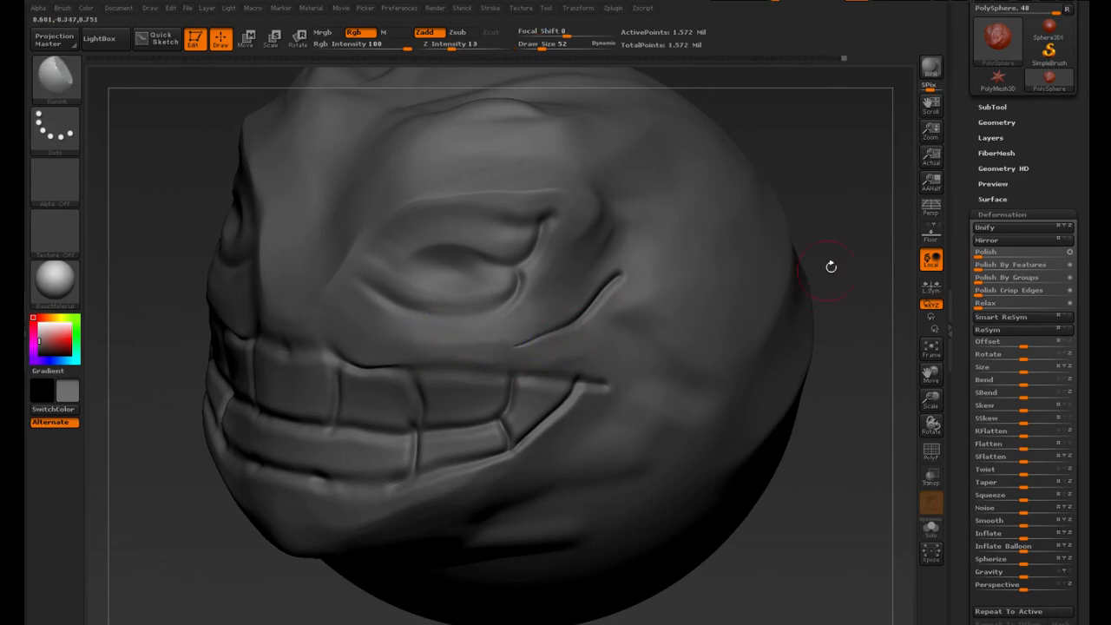
Flatten the brow into broad planes above the eye and toward the bridge of the nose
left_click_drag(831, 266, 823, 356)
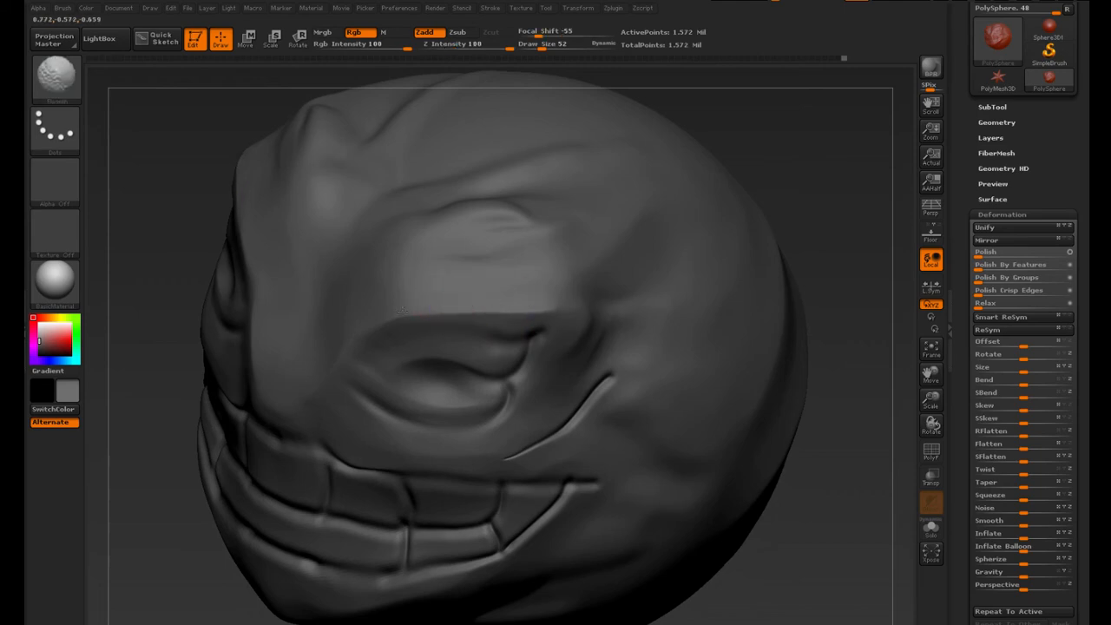
left_click_drag(164, 241, 275, 342)
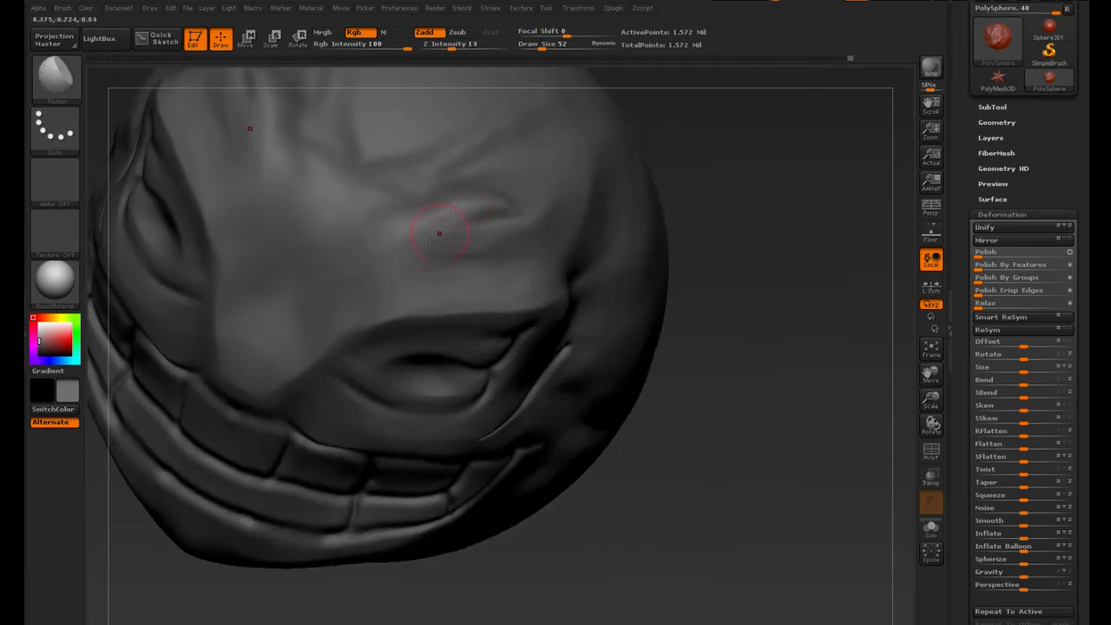
left_click_drag(675, 228, 422, 223)
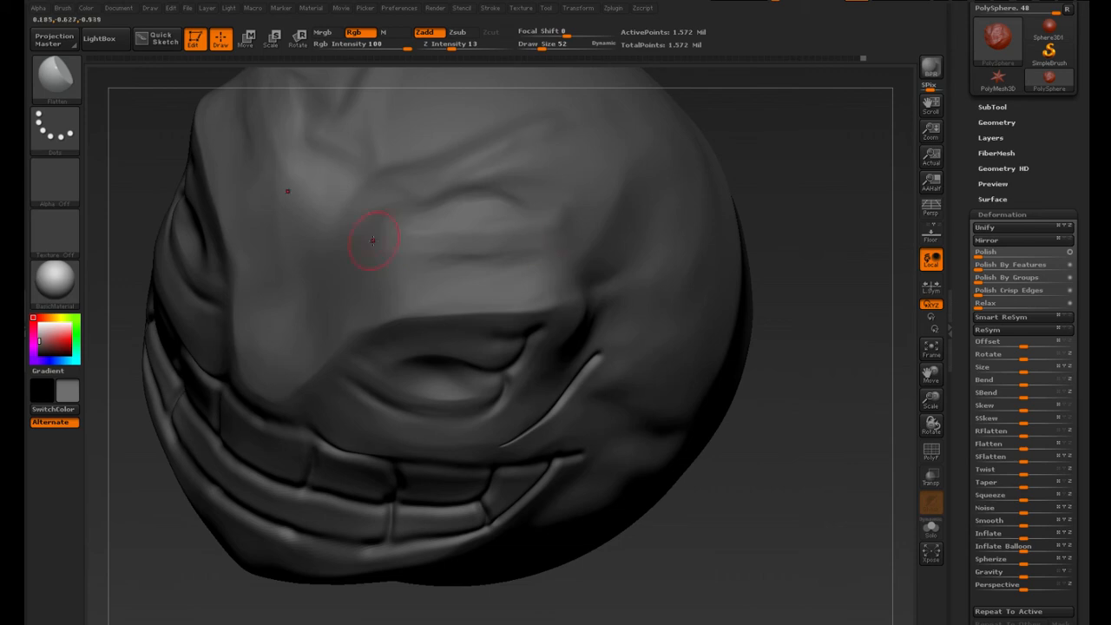
Smooth the brow and the lower gum line, and apply the Polish deformation to the whole head
mouse_move(501, 263)
left_mouse_down("shift")
mouse_move(480, 279)
mouse_move(508, 305)
left_mouse_up("shift")
left_click_drag(853, 447, 630, 330)
left_click_drag(434, 501, 352, 503, "shift")
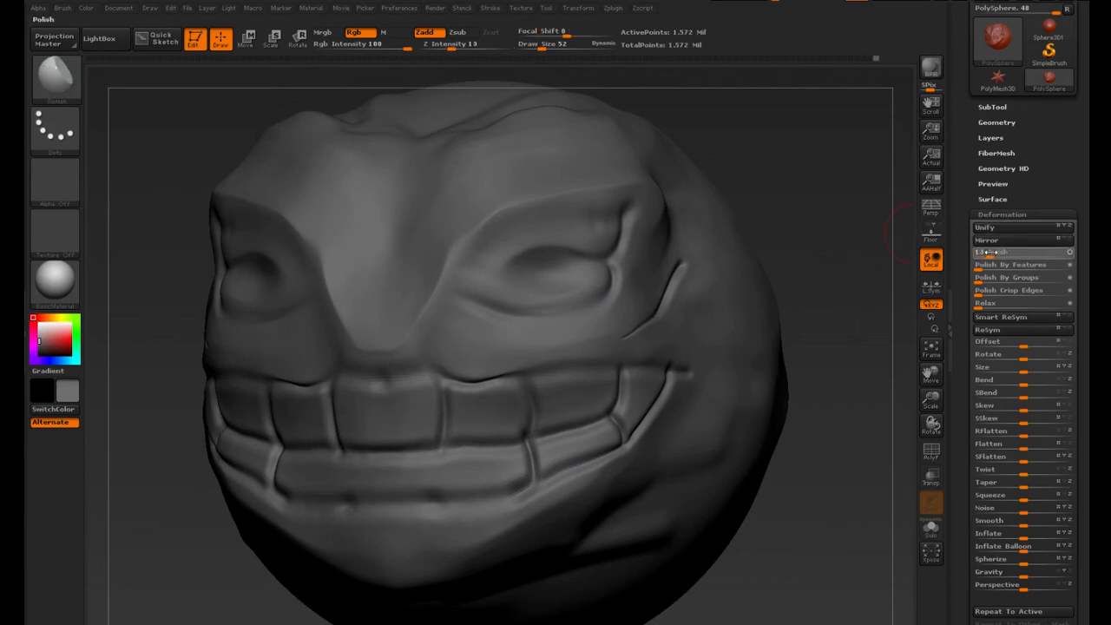
left_click_drag(979, 252, 997, 252)
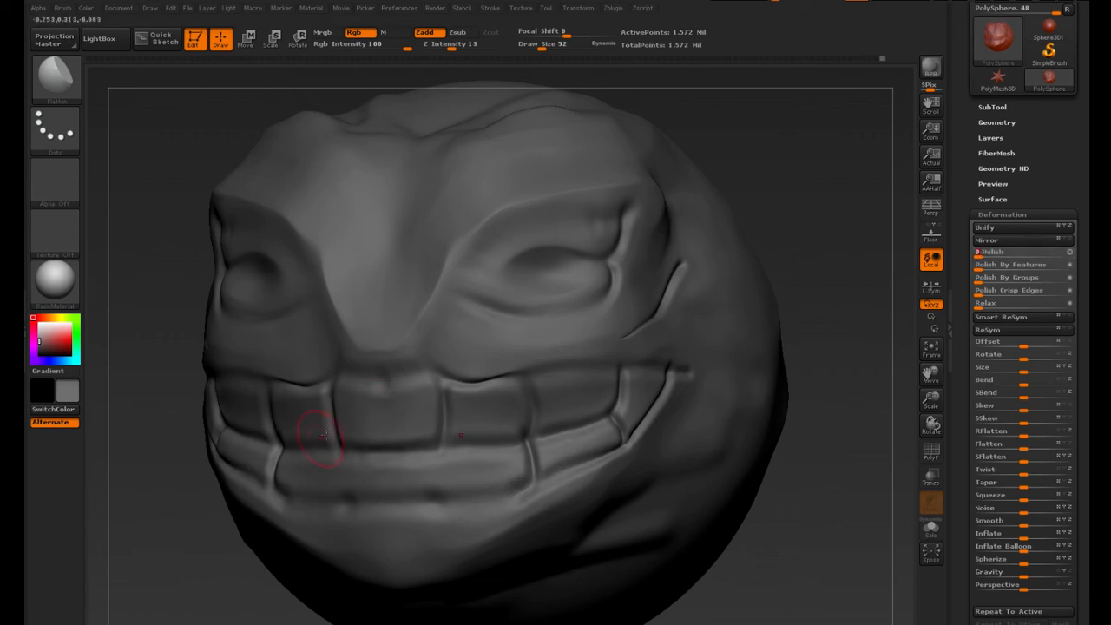
With the Move brush at Z Intensity 51 and Draw Size 258, pull the eye corners inward and the upper lip upward
left_click(48, 94)
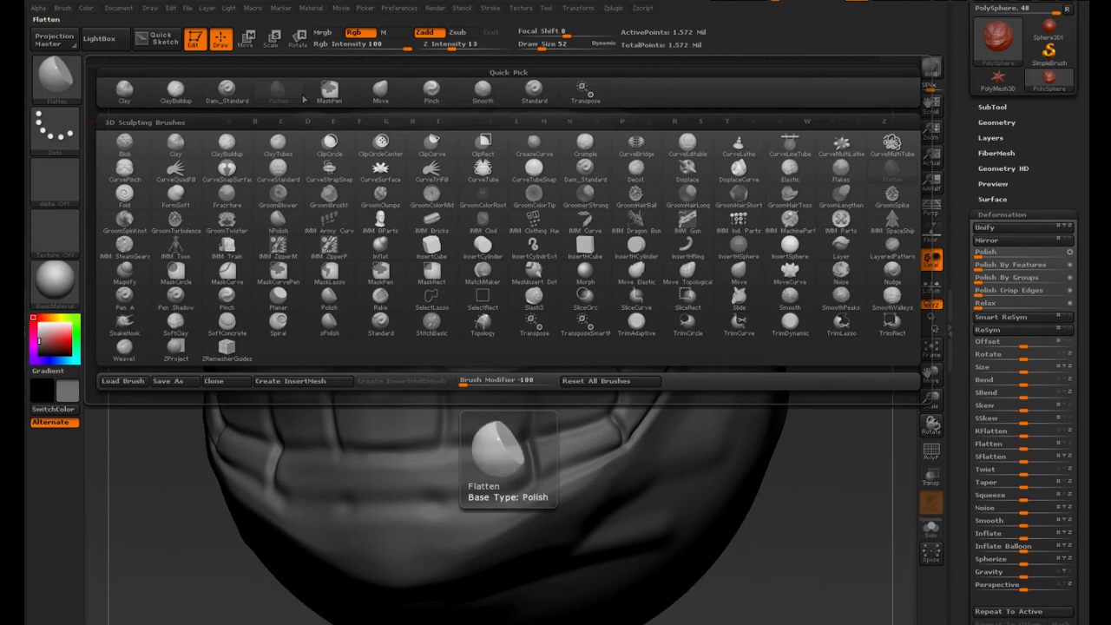
left_click(413, 96)
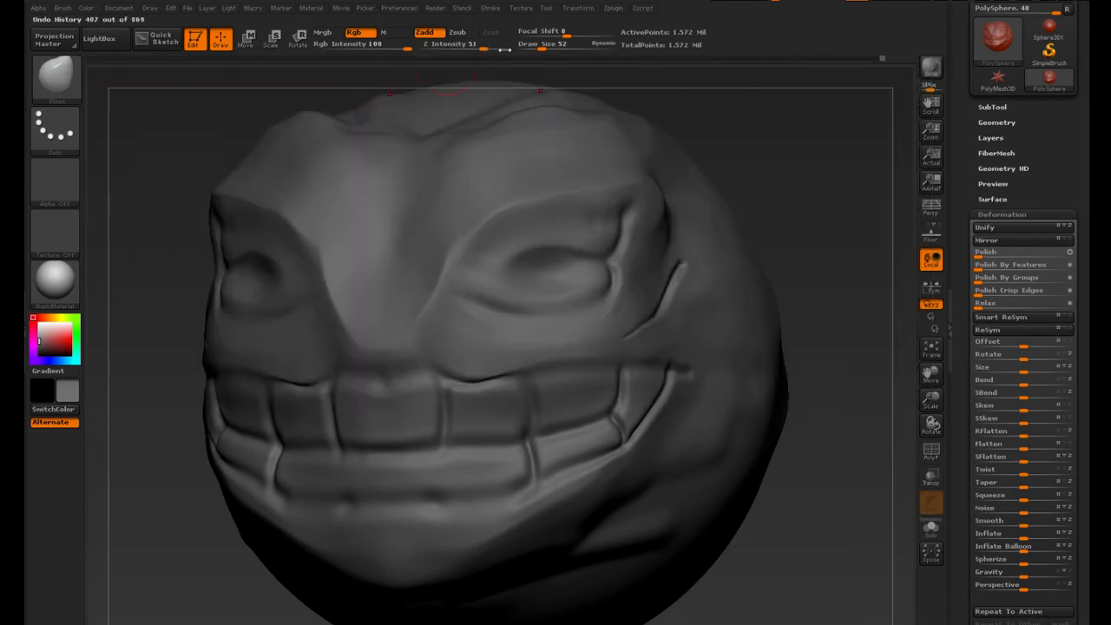
left_click_drag(657, 202, 643, 203)
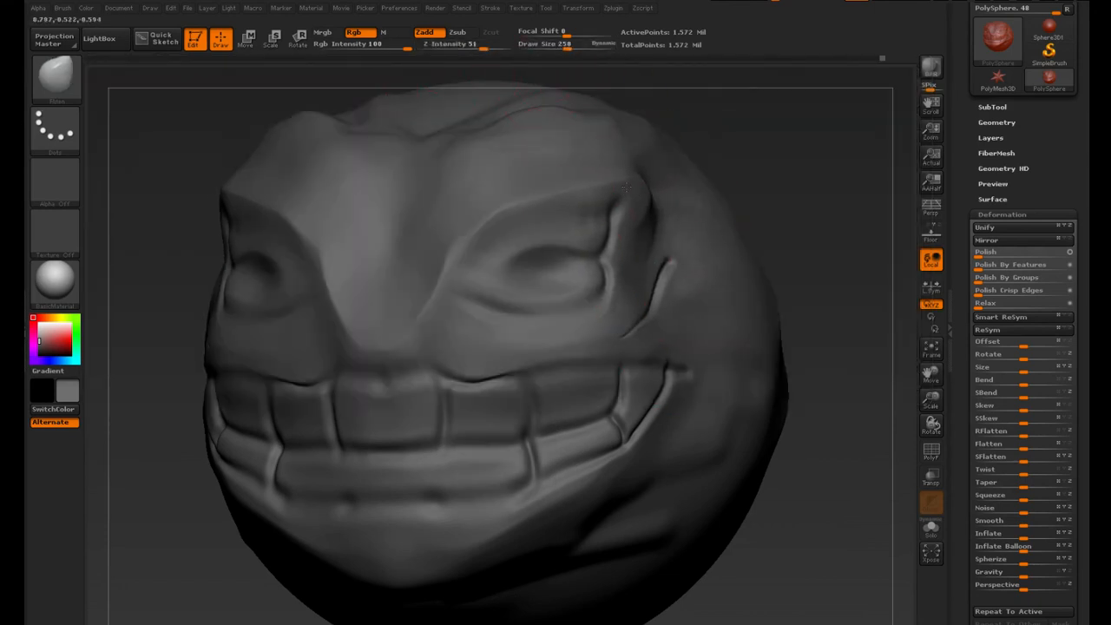
left_click_drag(617, 240, 602, 238)
left_click_drag(460, 260, 436, 252)
left_click_drag(530, 459, 481, 449)
mouse_move(495, 389)
left_mouse_down()
mouse_move(435, 343)
mouse_move(442, 374)
left_mouse_up()
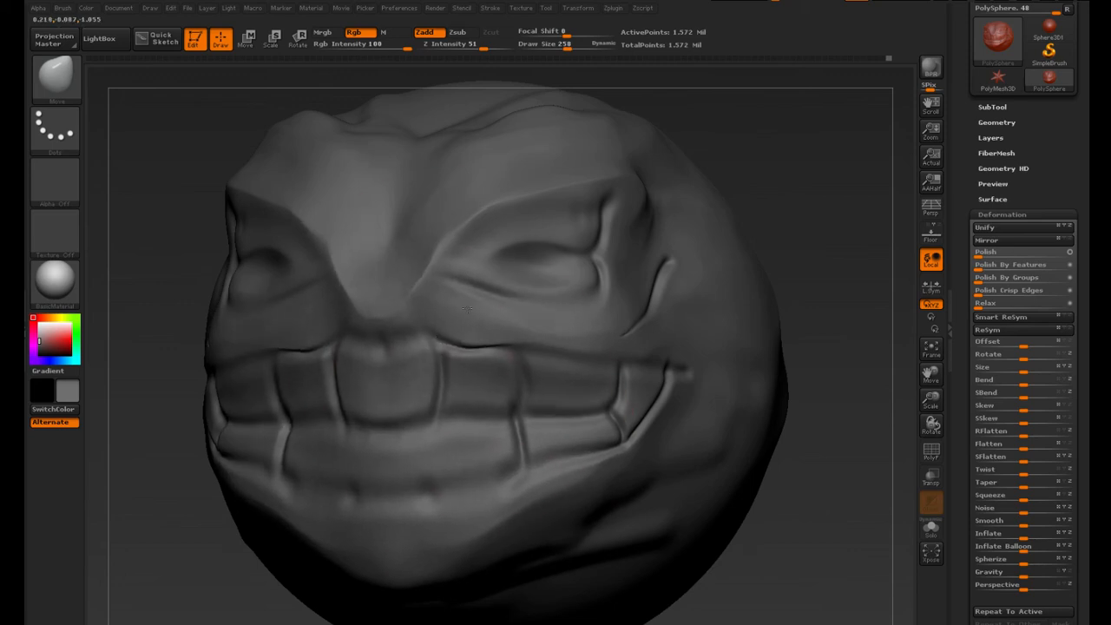
Push the cheek and mouth corner upward with the Move brush to strengthen the grin
left_click_drag(538, 368, 539, 358)
left_click_drag(686, 351, 677, 340)
left_click_drag(670, 387, 662, 379)
left_click_drag(850, 332, 499, 452)
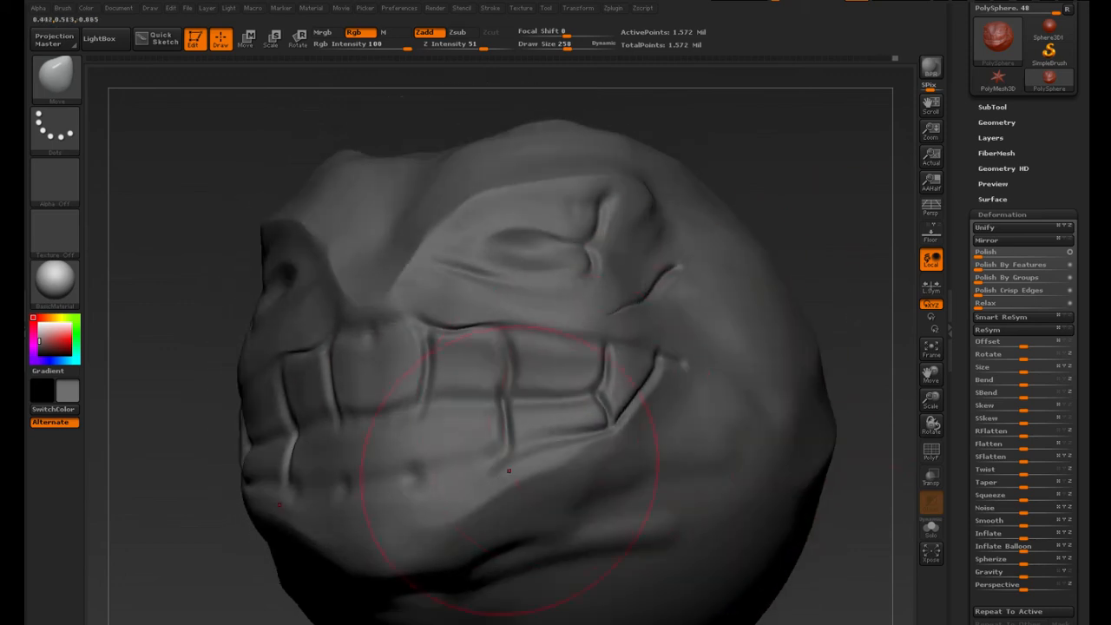
left_click_drag(196, 301, 538, 317)
left_click_drag(668, 330, 670, 319)
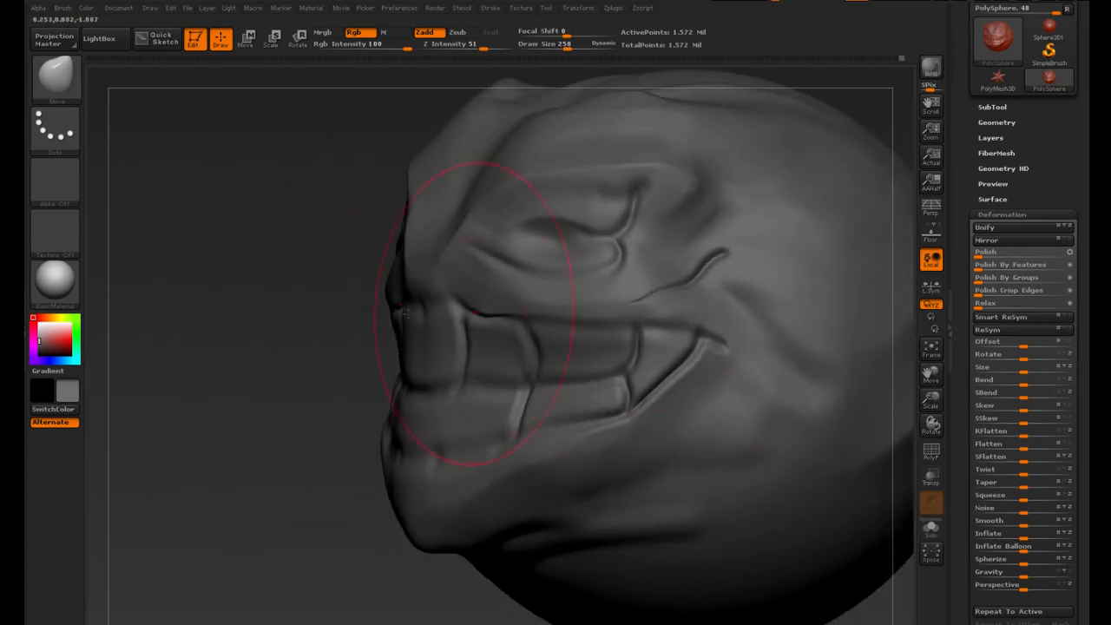
Refine the curve of the upper lip, teeth and cheek crease with small upward Move brush strokes
left_click_drag(287, 317, 529, 334)
left_click_drag(627, 371, 632, 363)
left_click_drag(697, 297, 692, 286)
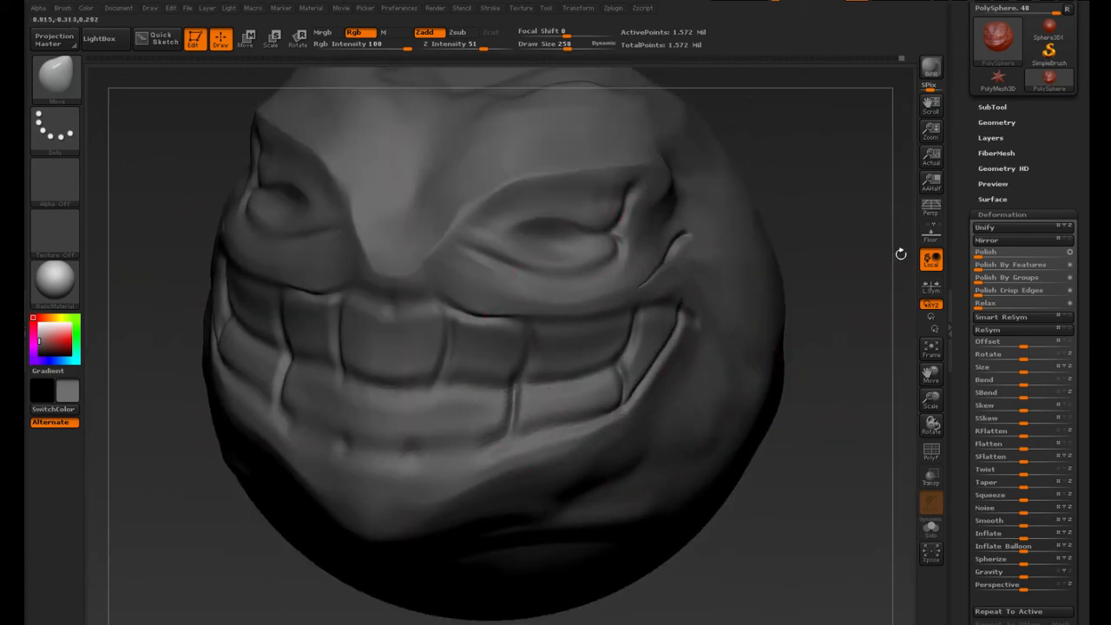
left_click_drag(900, 253, 1068, 259)
left_click_drag(364, 427, 368, 415)
left_click_drag(441, 322, 442, 311)
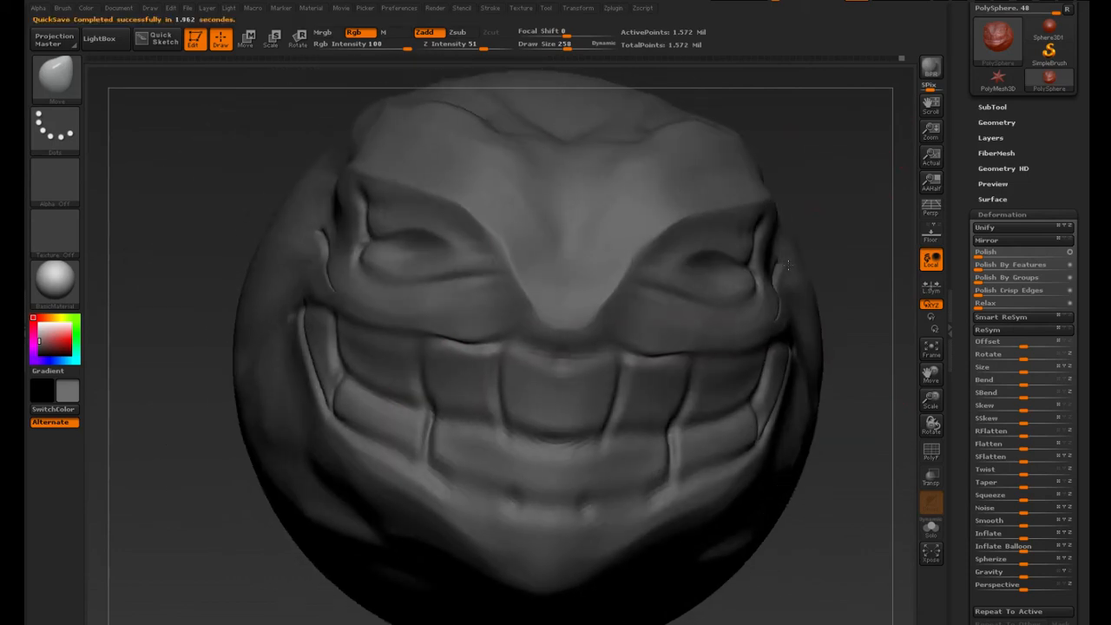
Append a Sphere3D to the creature head as a new subtool
left_click_drag(931, 404, 876, 372)
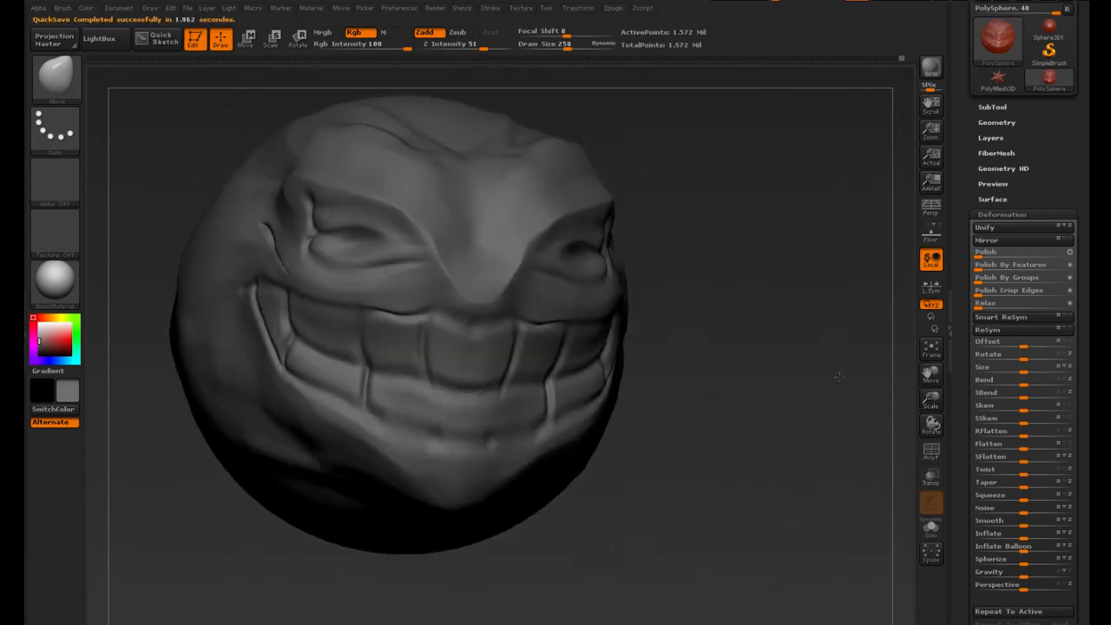
mouse_move(931, 401)
left_mouse_down()
mouse_move(864, 387)
mouse_move(907, 295)
left_mouse_up()
left_click(993, 107)
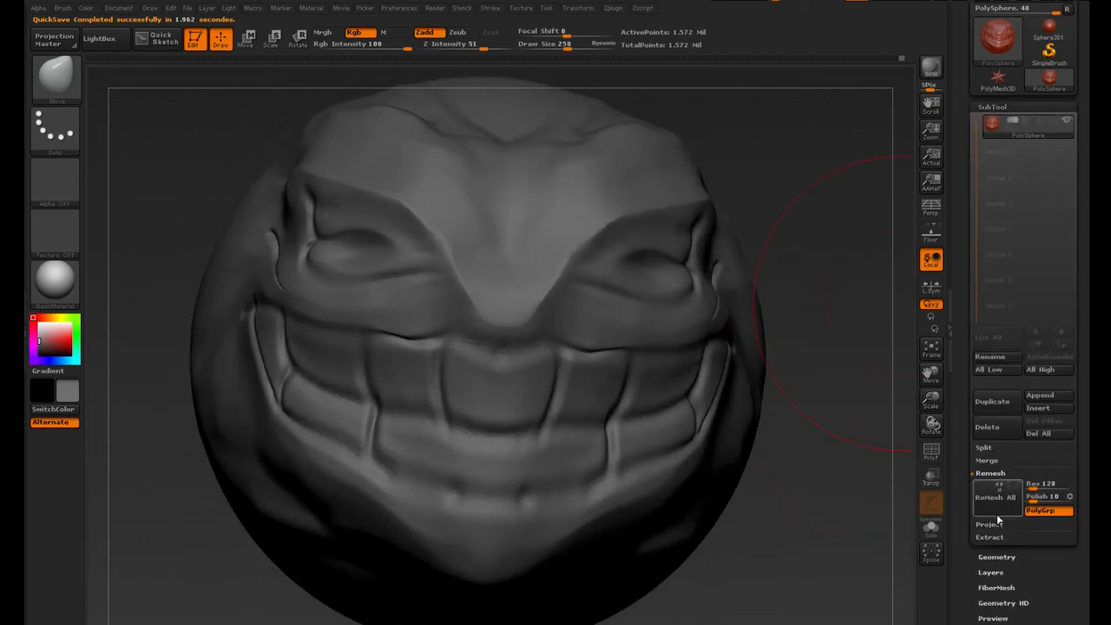
left_click(1039, 397)
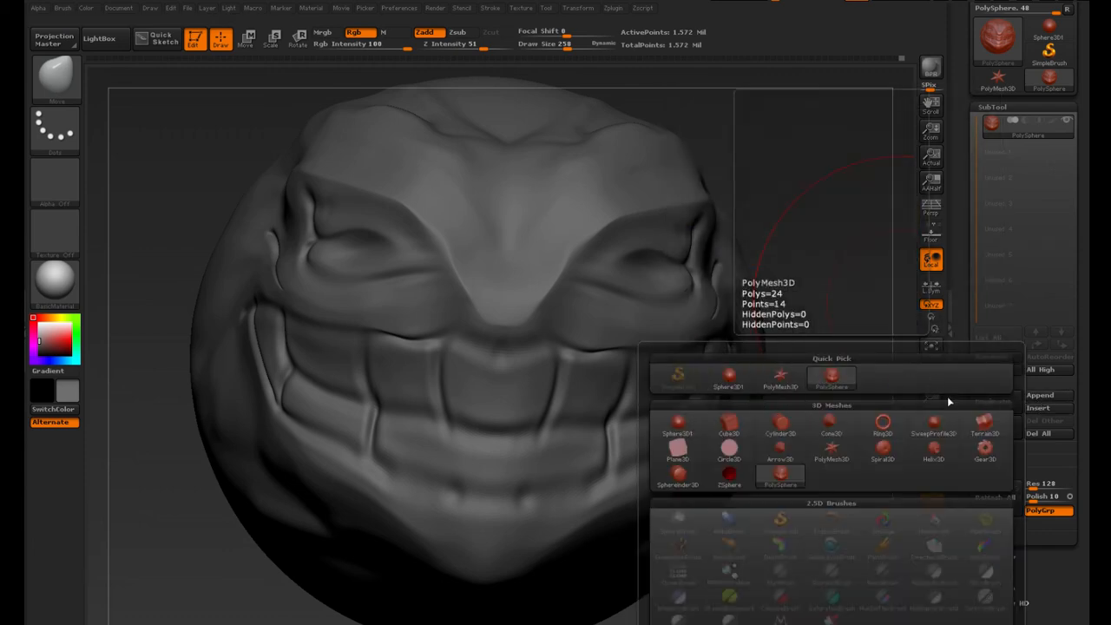
left_click(730, 377)
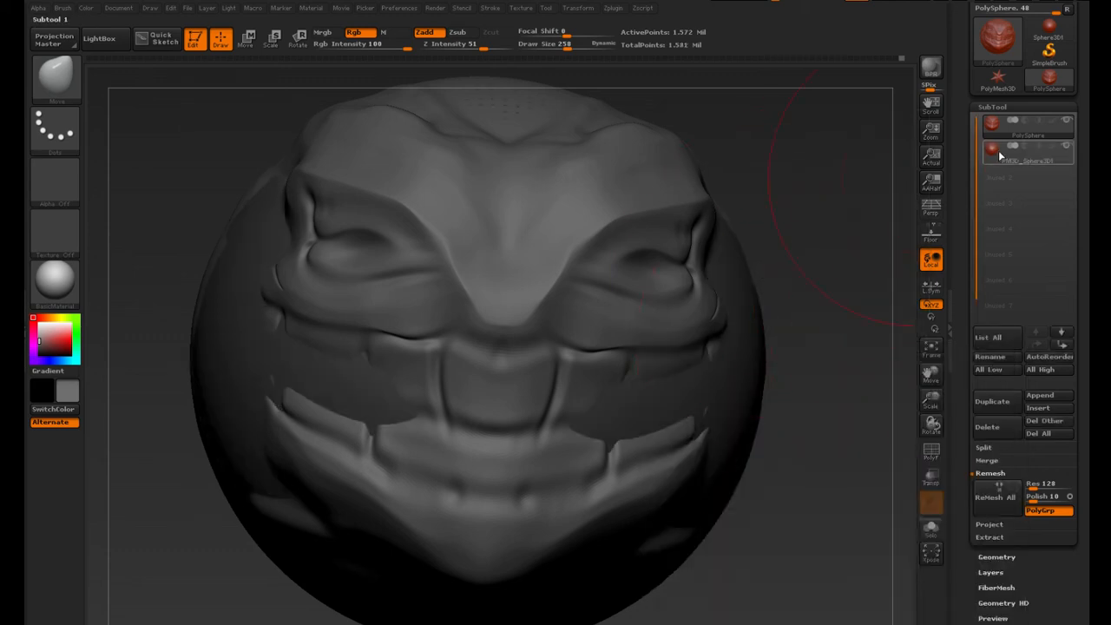
Select the appended sphere subtool and scale it down to eyeball size with the transpose line
left_click(1000, 154)
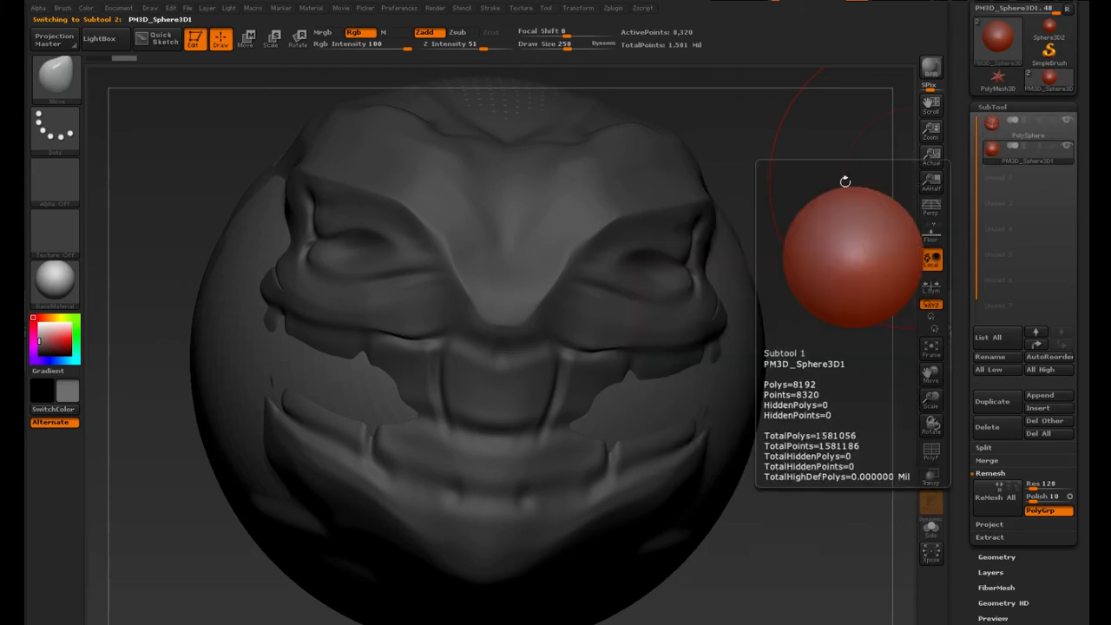
left_click(272, 40)
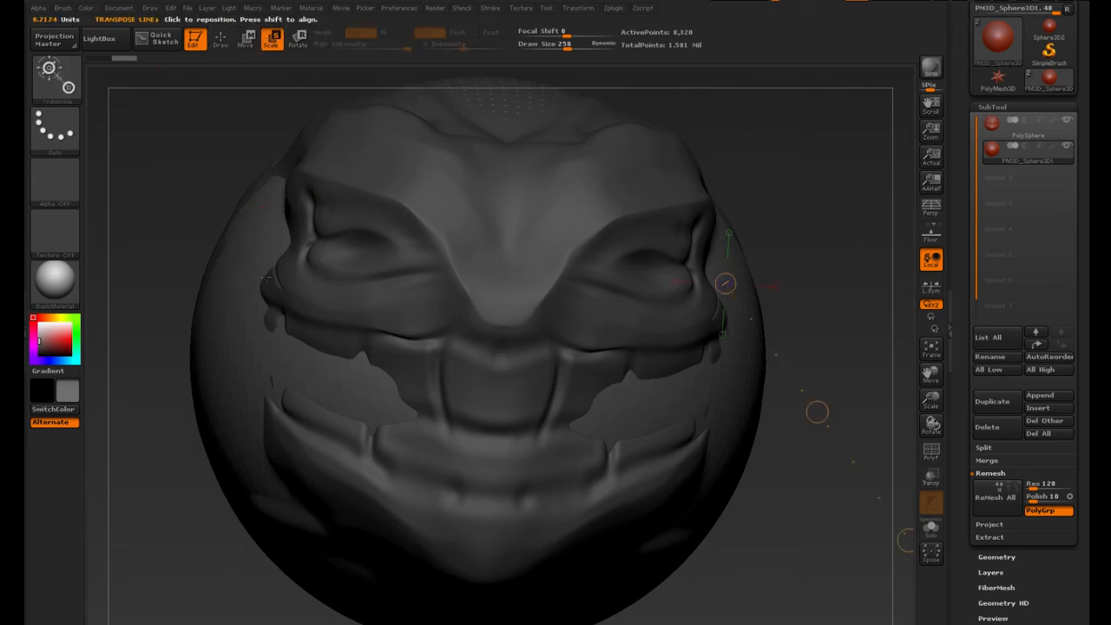
left_click_drag(194, 266, 742, 400)
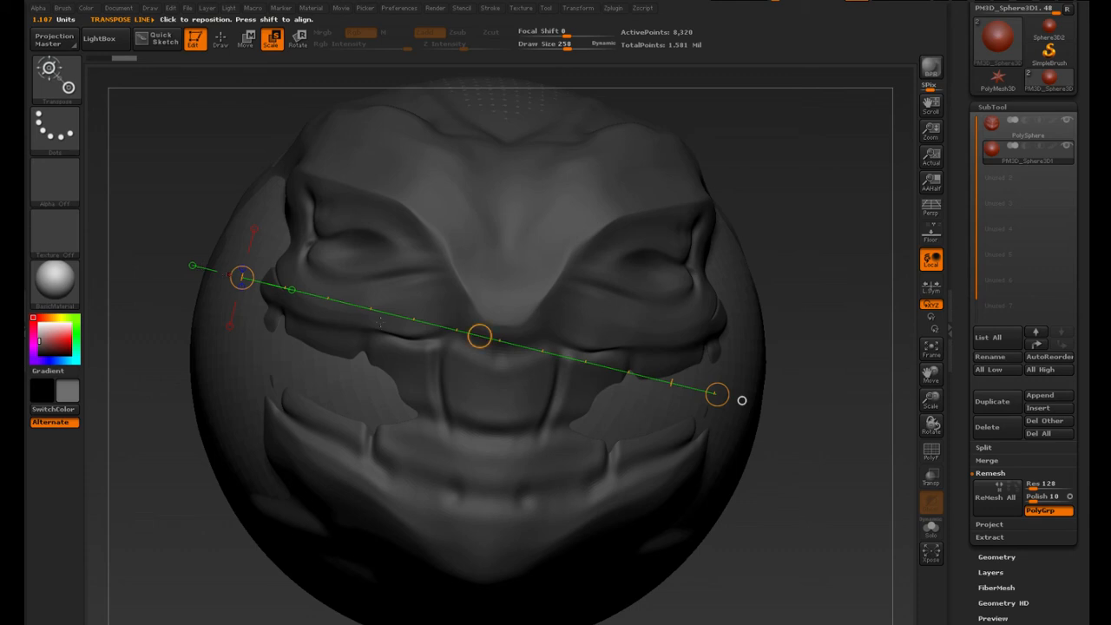
key("ctrl+z")
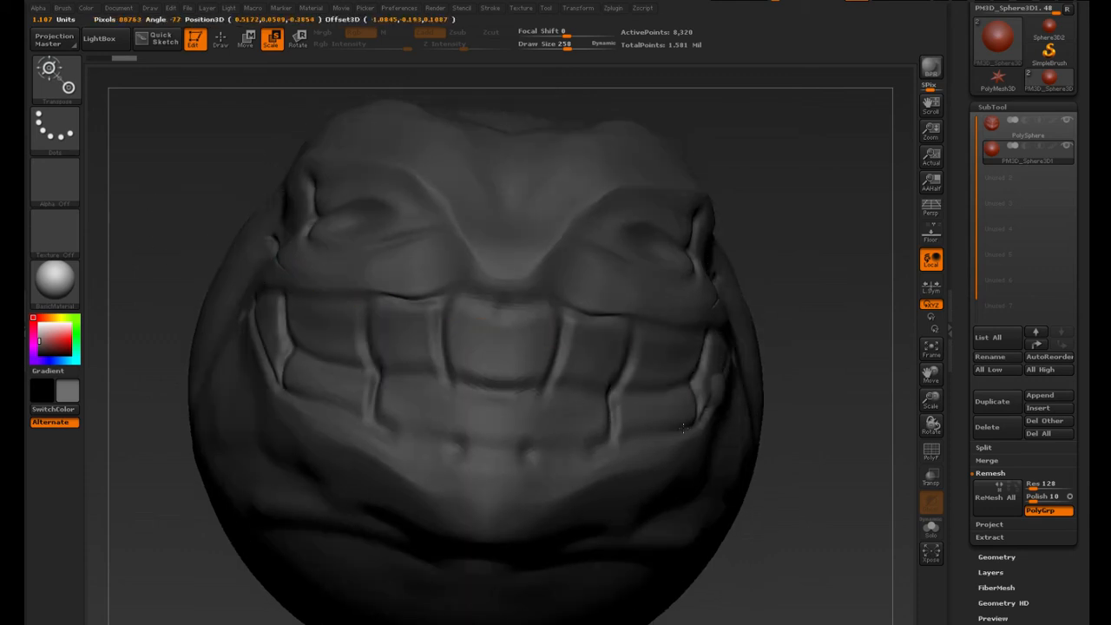
Move the small sphere out of the head to the outer side of the eye socket with the transpose line
left_click(246, 40)
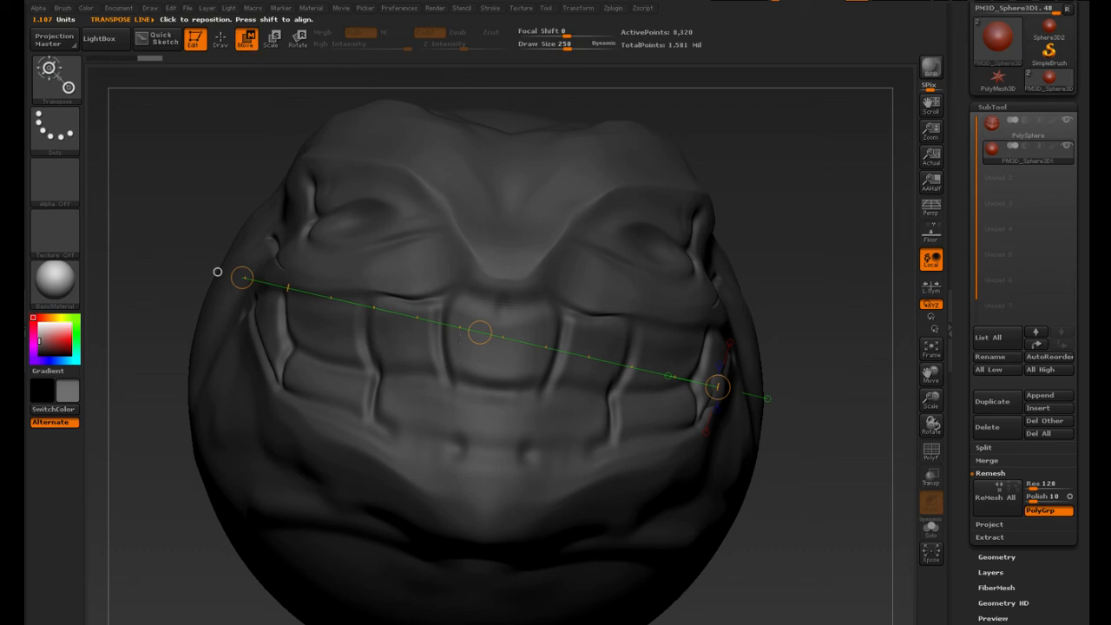
left_click_drag(480, 333, 538, 211)
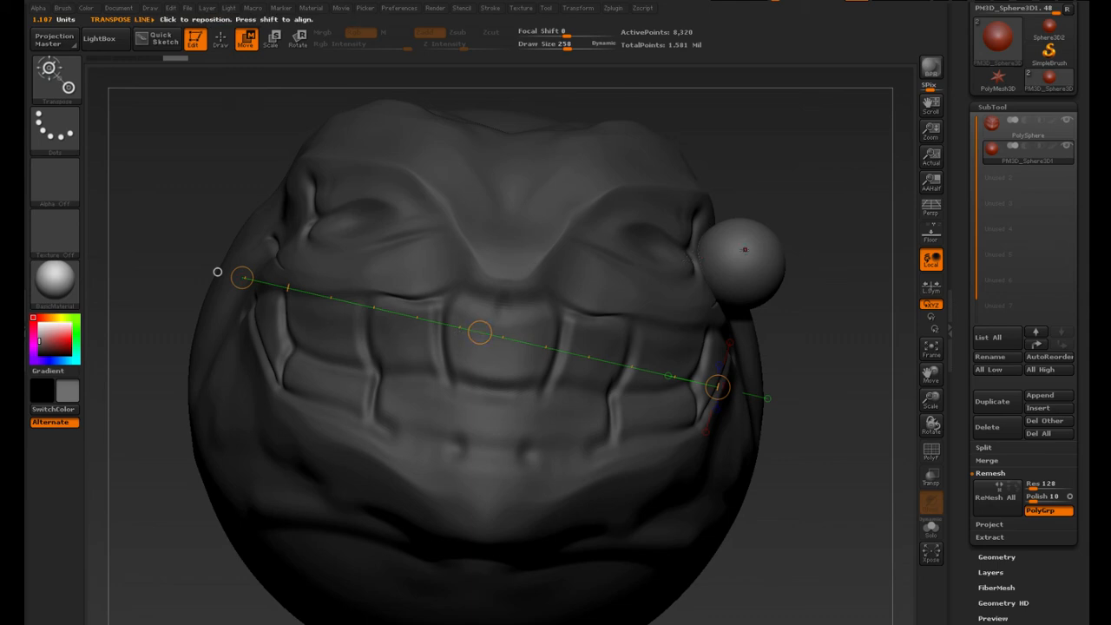
left_click_drag(853, 344, 697, 308)
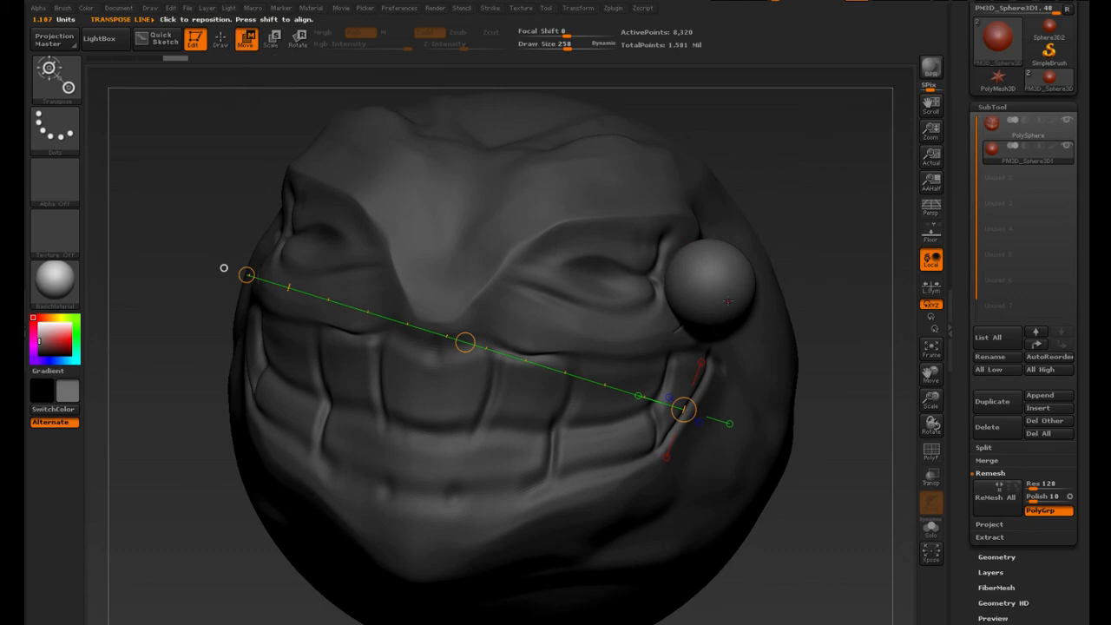
left_click_drag(816, 274, 858, 273)
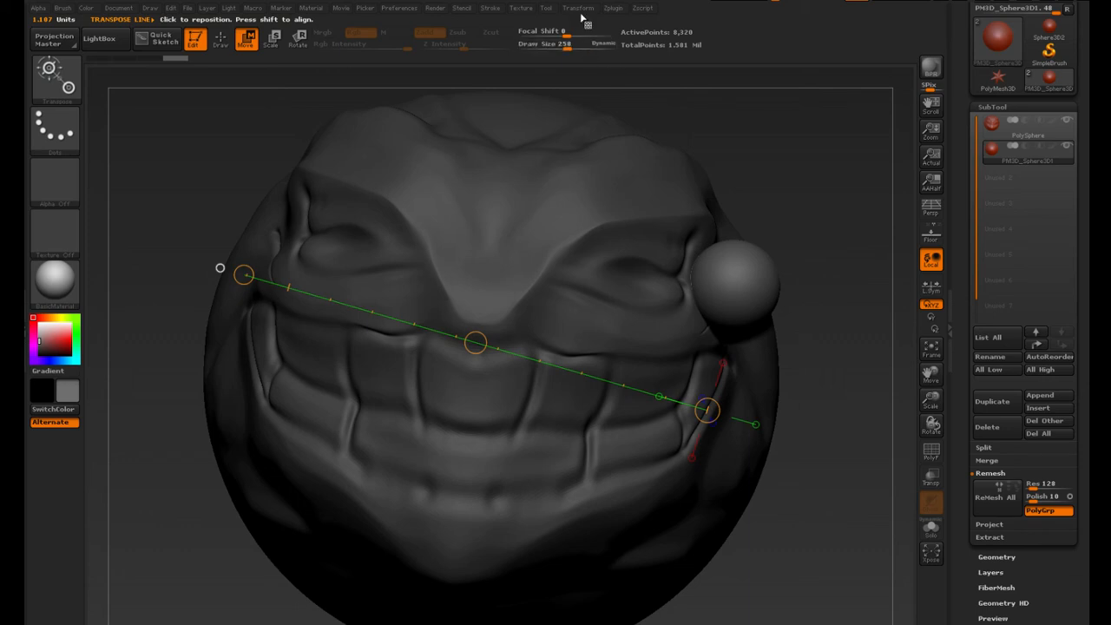
Mirror the eyeball sphere across the X axis with SubTool Master, merging both spheres into one subtool
mouse_move(583, 13)
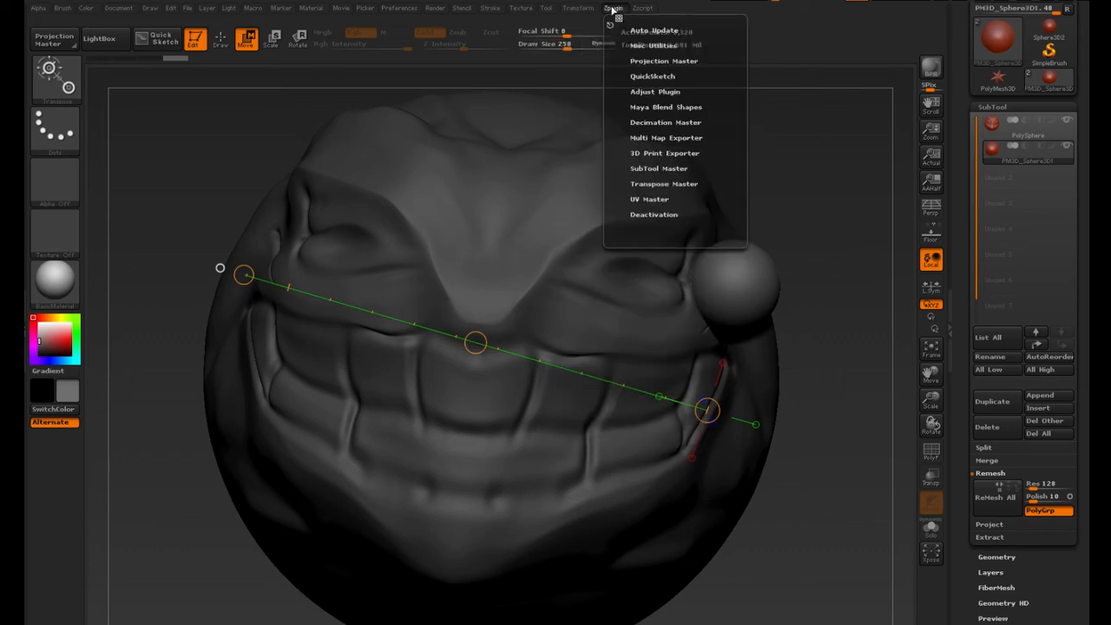
left_click(639, 170)
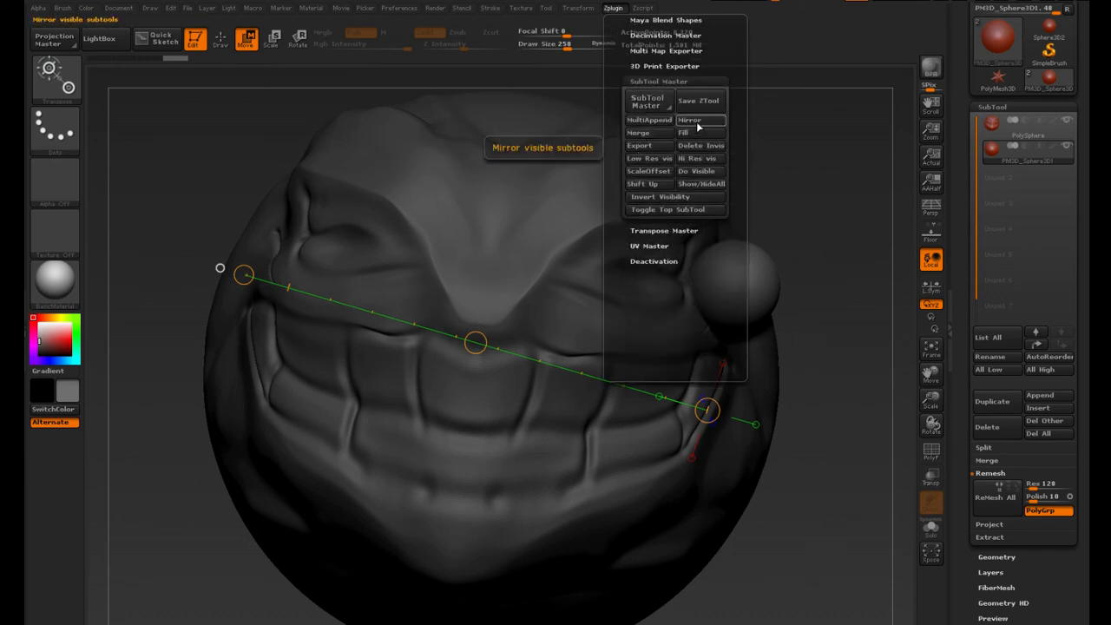
left_click(696, 122)
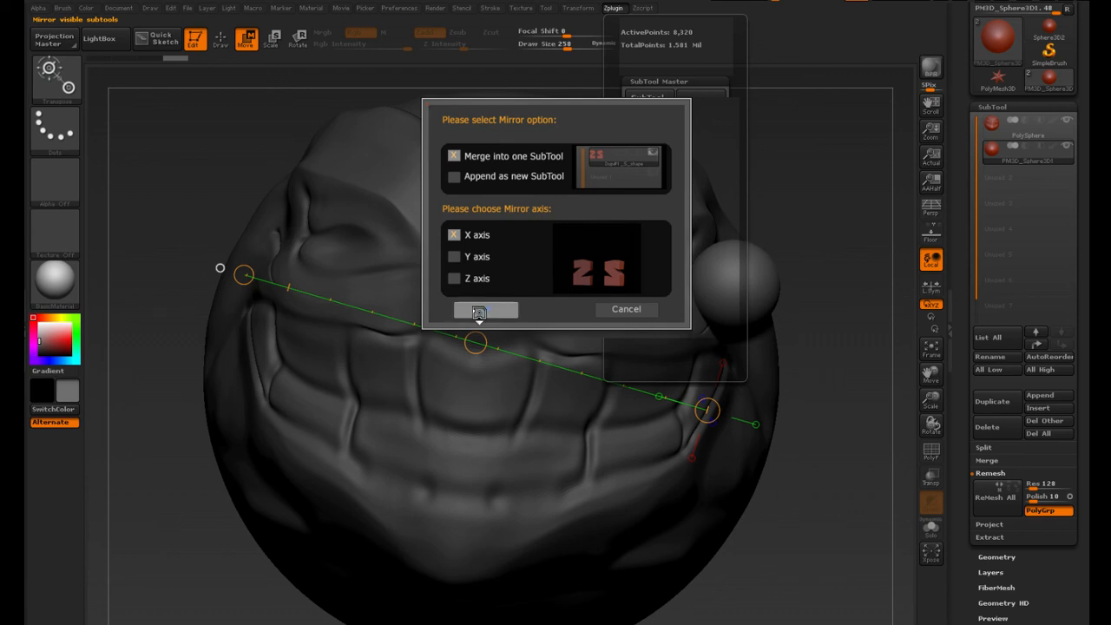
left_click(483, 310)
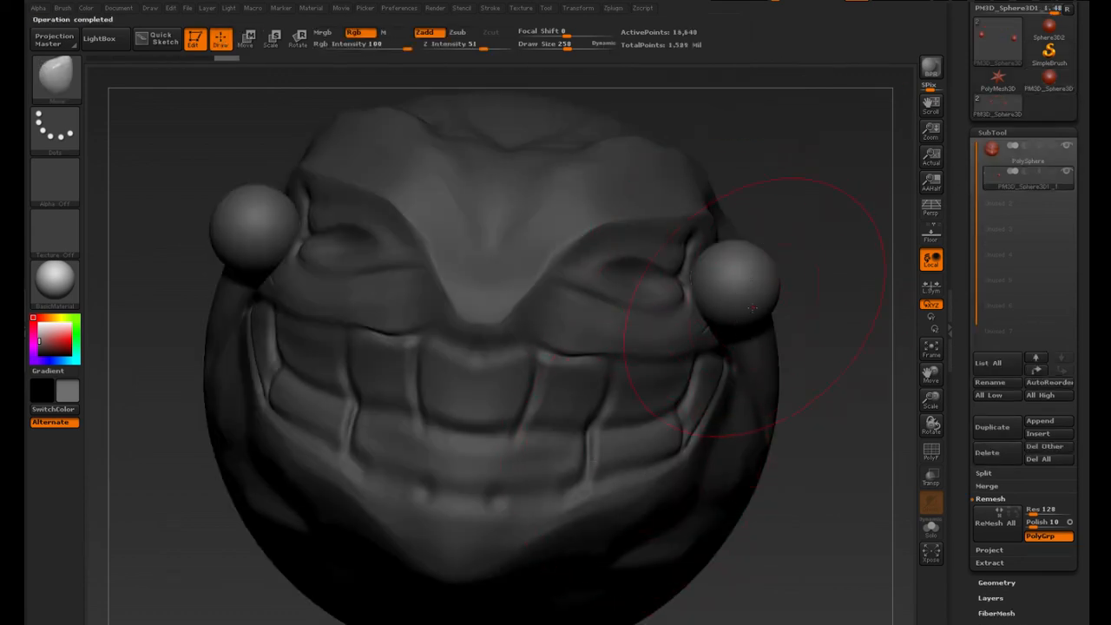
Select the head subtool and reshape the eye sockets and mouth corners with large Move brush strokes
left_click(1007, 154)
left_click_drag(595, 242, 587, 241)
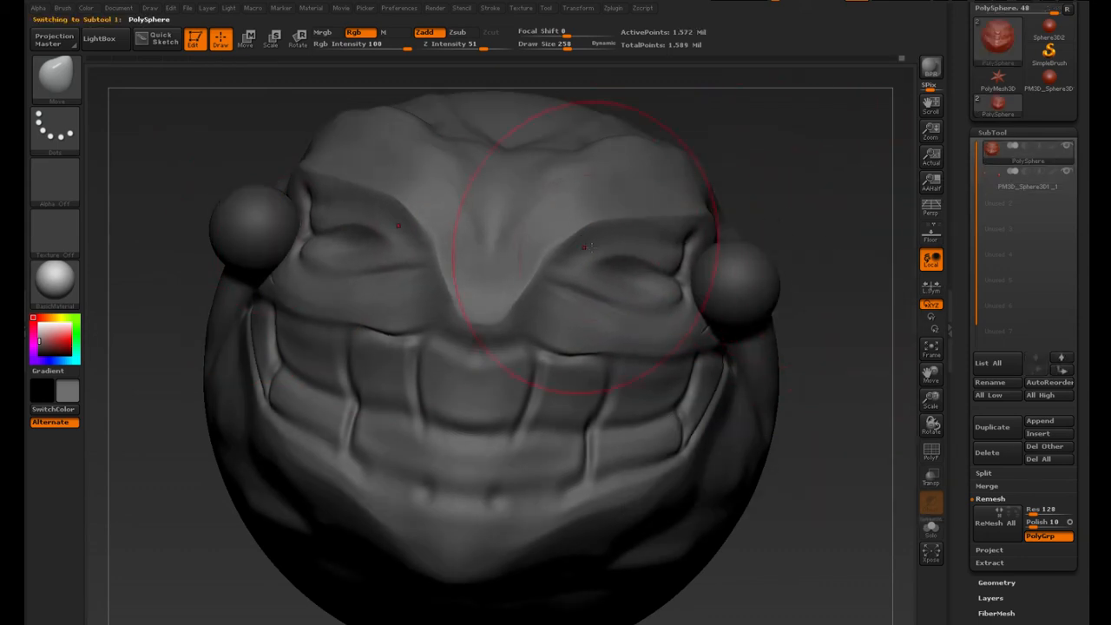
left_click_drag(812, 238, 786, 247)
left_click_drag(673, 245, 685, 229)
left_click_drag(707, 419, 684, 412)
left_click_drag(593, 444, 583, 443)
left_click_drag(528, 389, 518, 379)
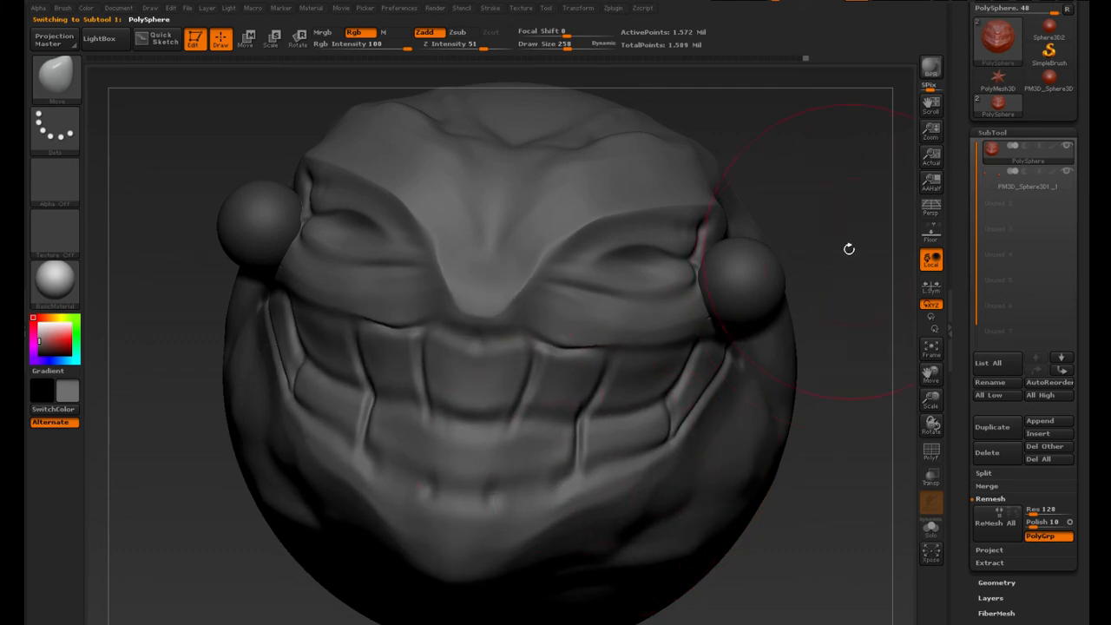
left_click_drag(848, 248, 848, 235)
left_click_drag(594, 247, 588, 250)
left_click_drag(691, 230, 691, 220)
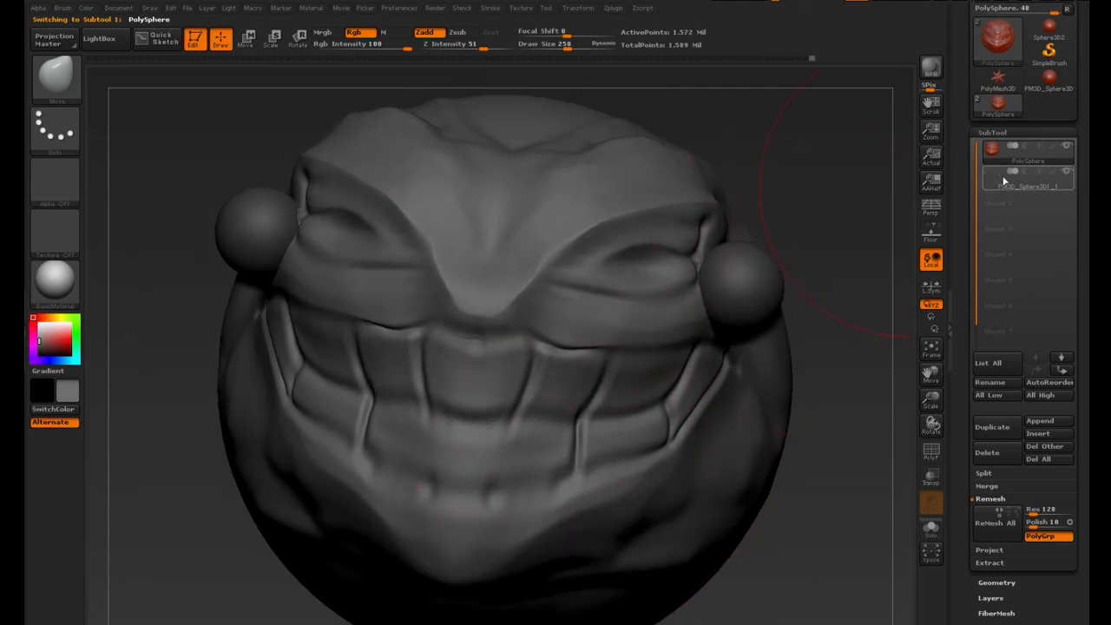
Select the mirrored spheres subtool and move both eyeballs inward into the eye sockets with the transpose line
left_click(995, 180)
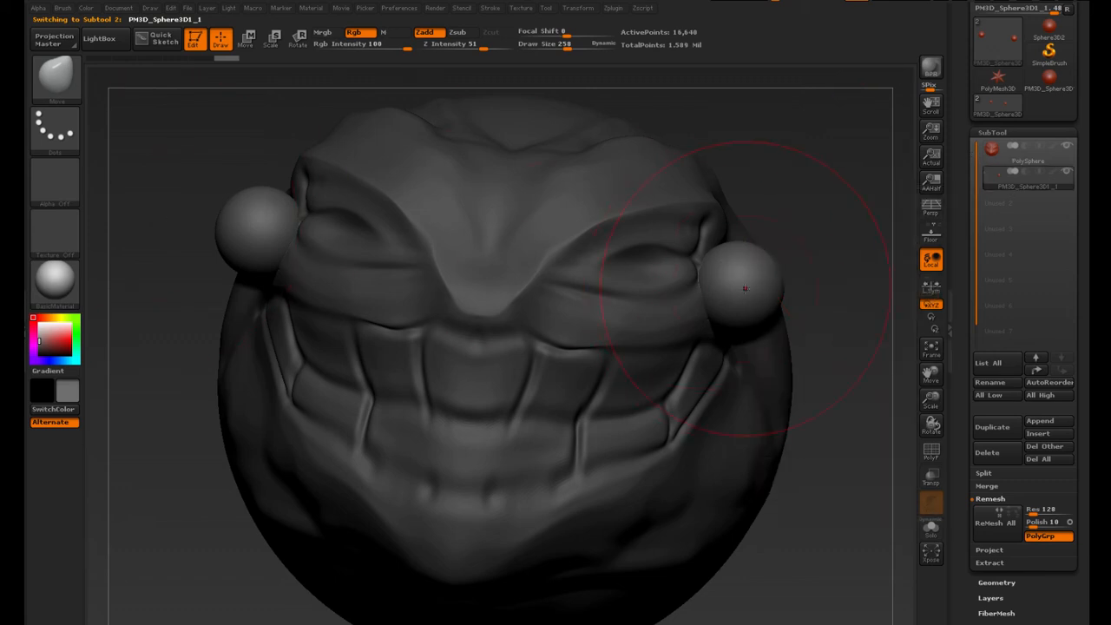
left_click(248, 39)
mouse_move(754, 267)
left_mouse_down()
mouse_move(672, 456)
mouse_move(639, 464)
left_mouse_up()
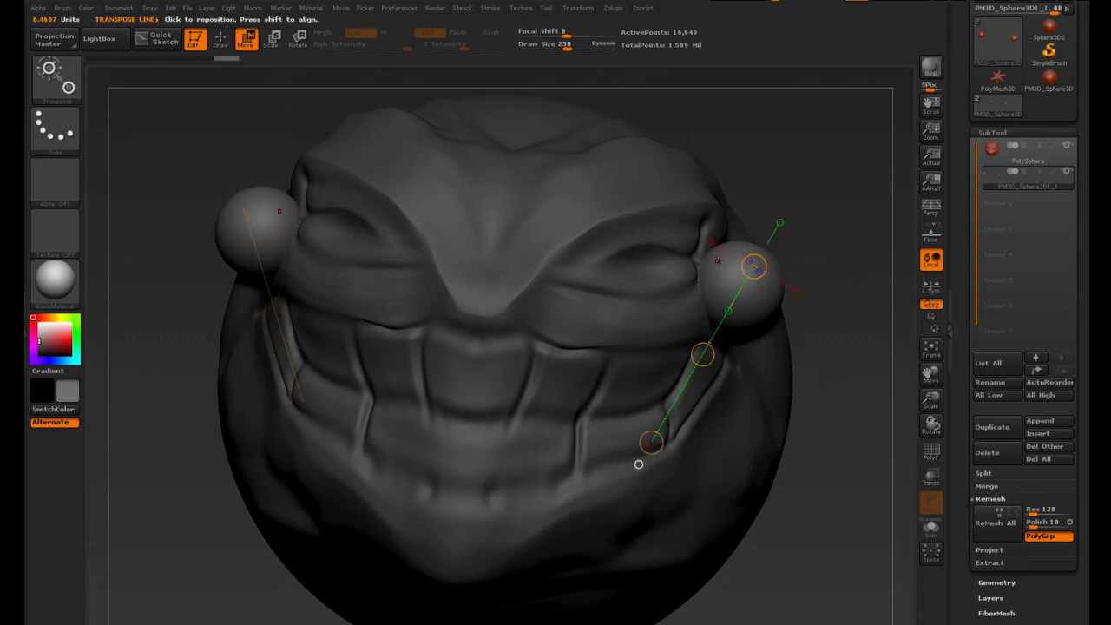
left_click_drag(717, 262, 657, 495)
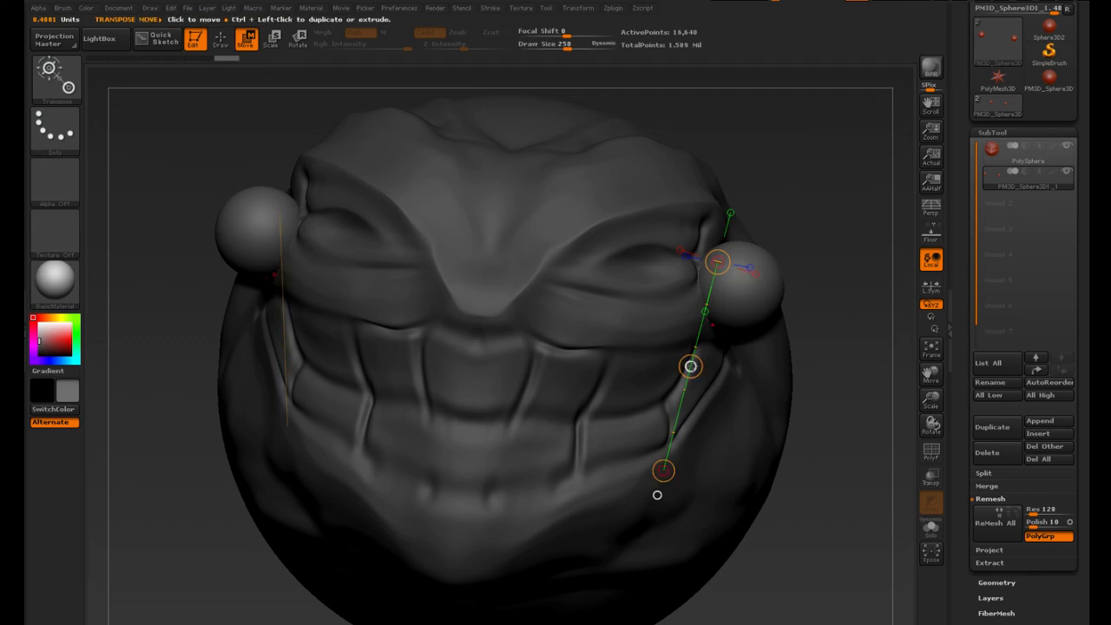
mouse_move(691, 366)
left_mouse_down()
mouse_move(742, 334)
mouse_move(673, 366)
left_mouse_up()
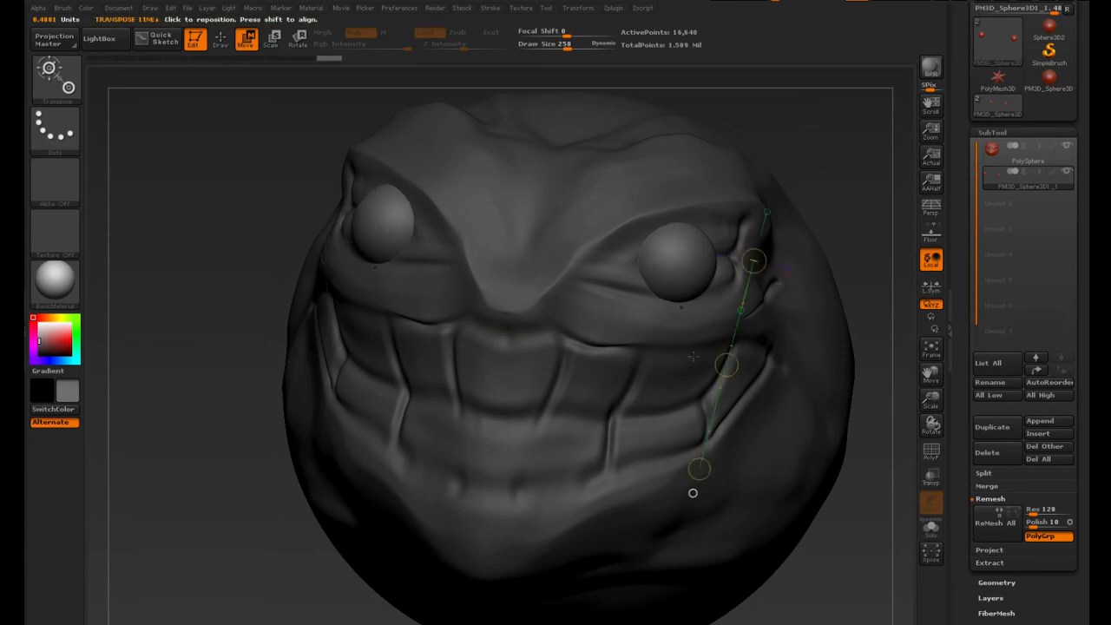
Scale the pair of eyeballs down with the transpose line so they fit inside the eye sockets
key("e")
left_click_drag(665, 240, 684, 356)
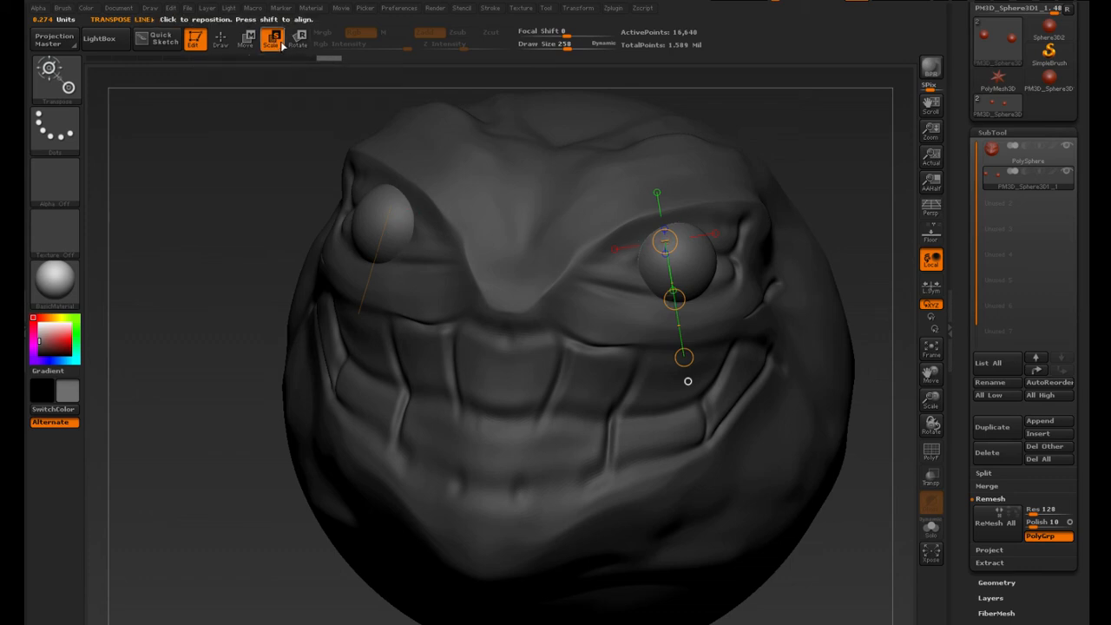
left_click_drag(684, 356, 710, 303)
left_click(247, 39)
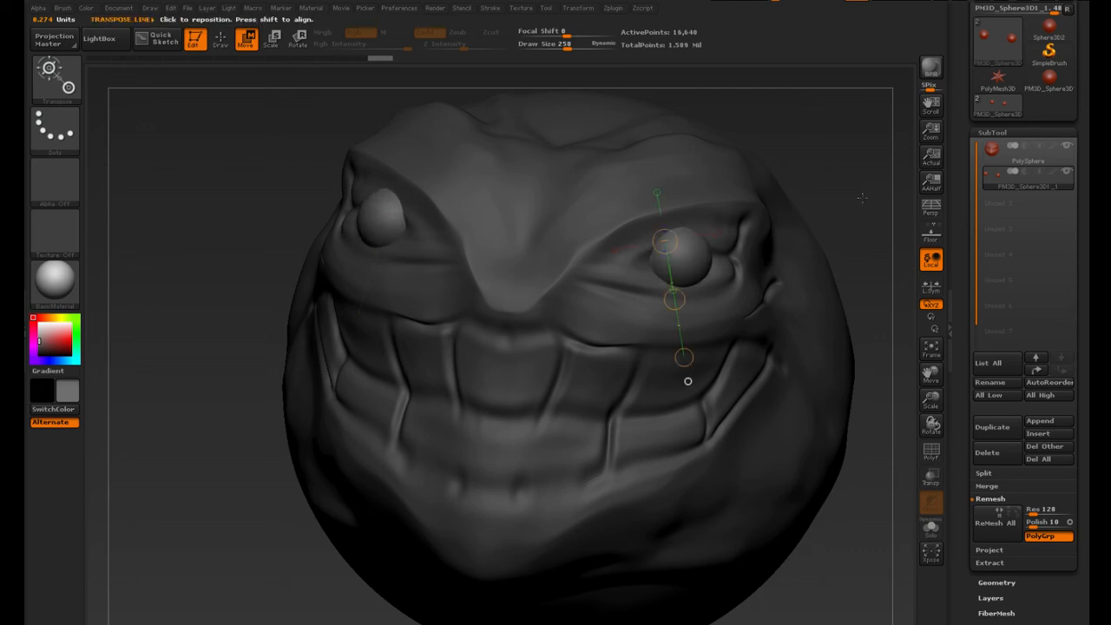
left_click_drag(862, 198, 746, 226)
left_click_drag(573, 304, 648, 301)
left_click_drag(339, 304, 458, 303)
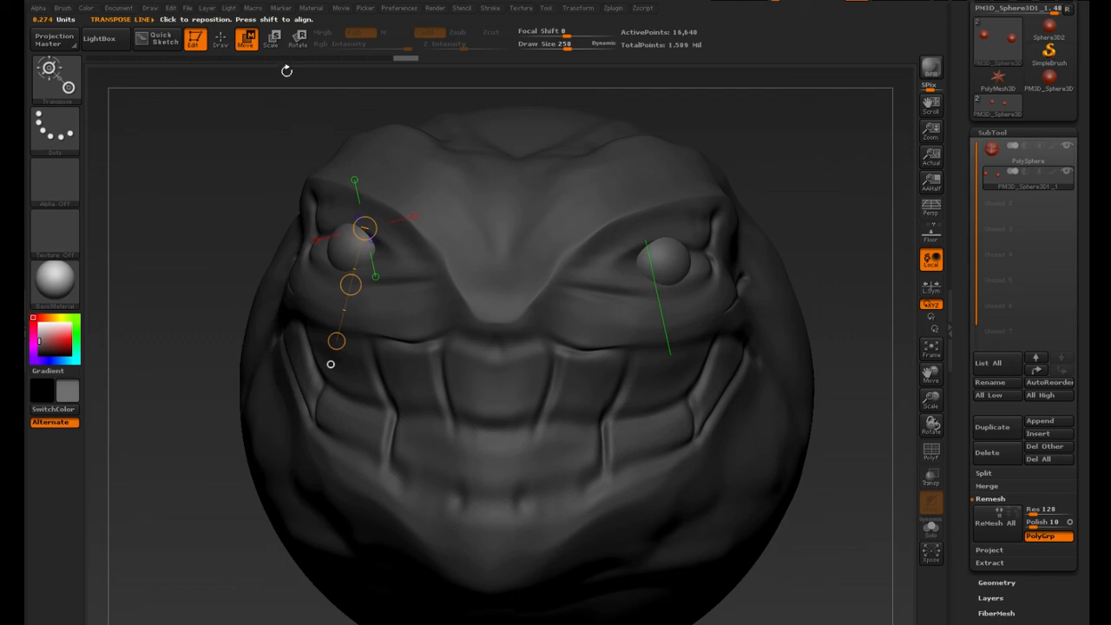
Return to drawing on the head subtool and pull the eyelids around the eyeballs with the Move brush at Draw Size 156
key("q")
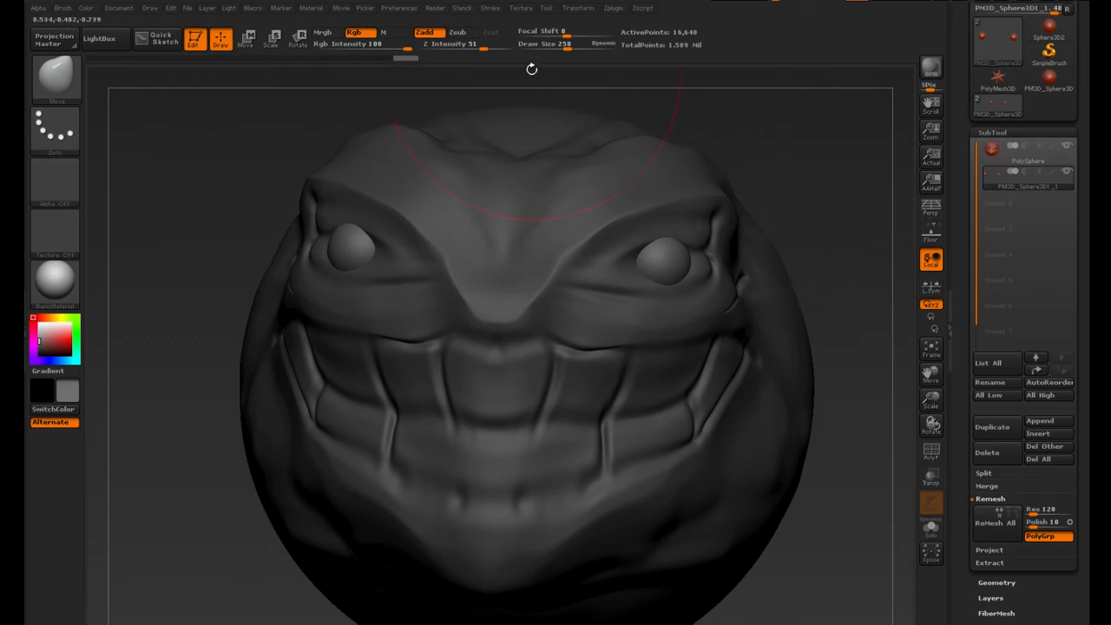
left_click_drag(566, 47, 544, 35)
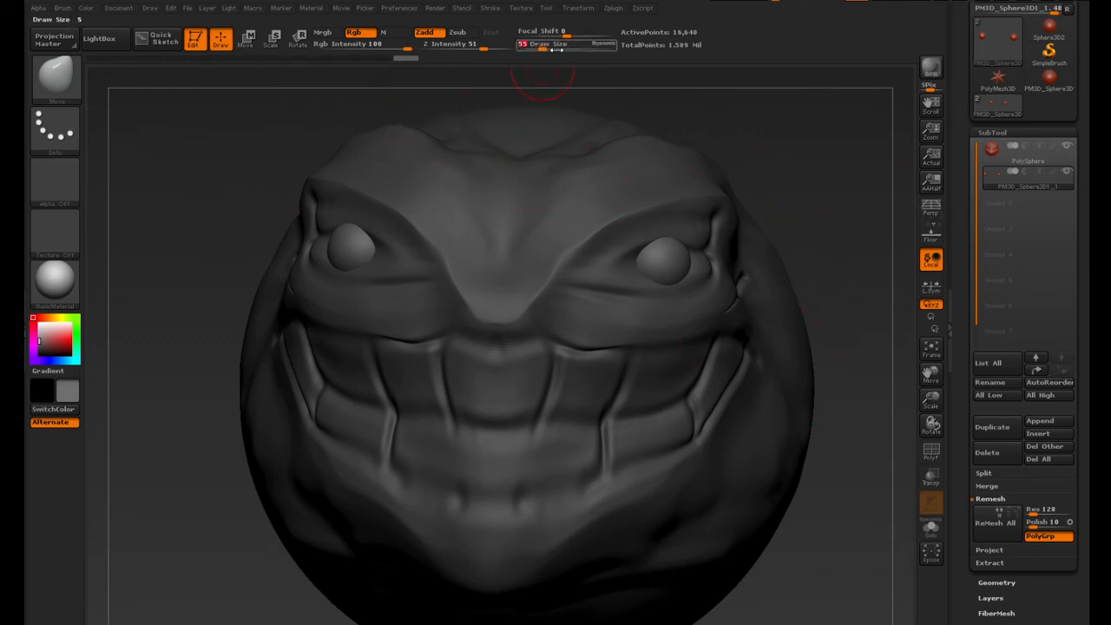
left_click(996, 155)
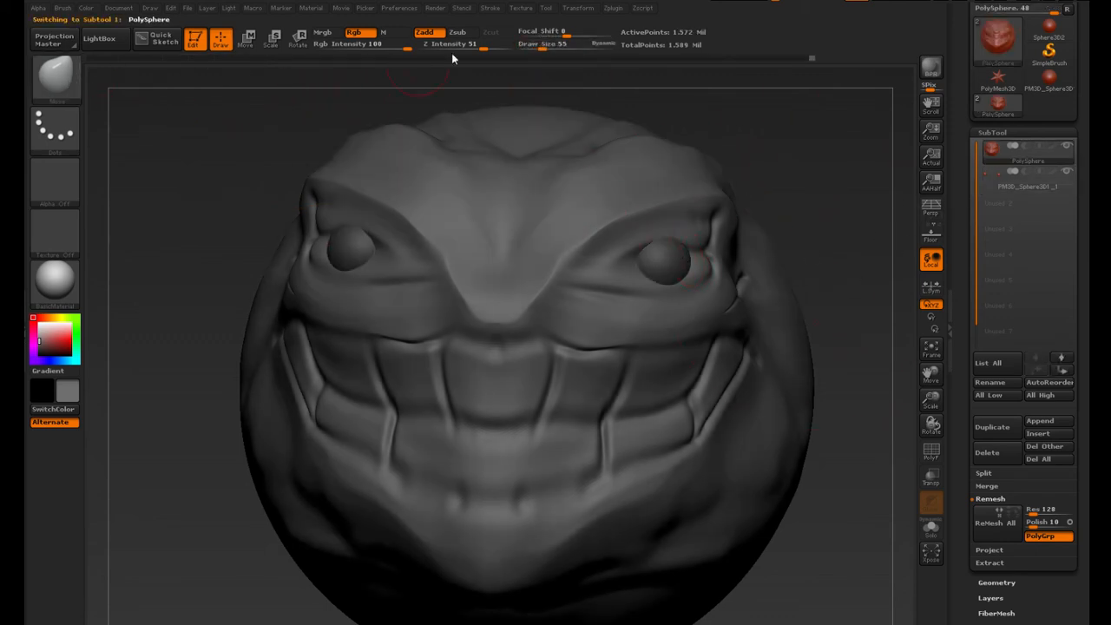
left_click_drag(543, 47, 557, 47)
left_click_drag(877, 242, 252, 243)
left_click_drag(347, 269, 556, 274)
left_click_drag(373, 291, 599, 269)
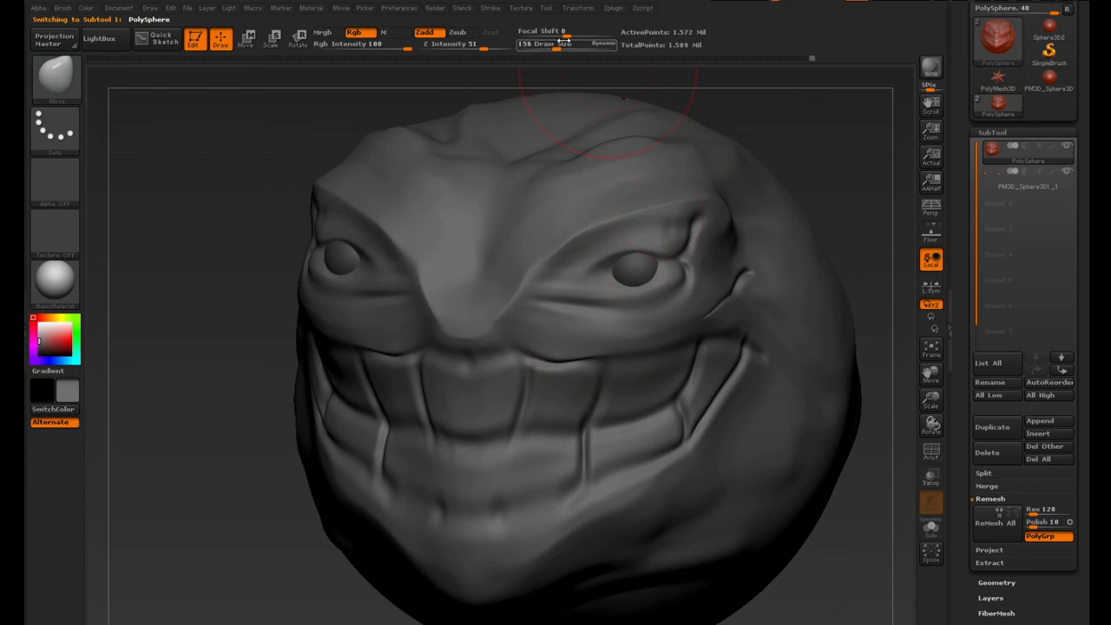
Set the Draw Size to 106 and adjust the sockets and lids around the eyeballs from three-quarter and side views
left_click_drag(558, 45, 550, 46)
mouse_move(738, 78)
left_mouse_down()
mouse_move(526, 43)
mouse_move(478, 52)
left_mouse_up()
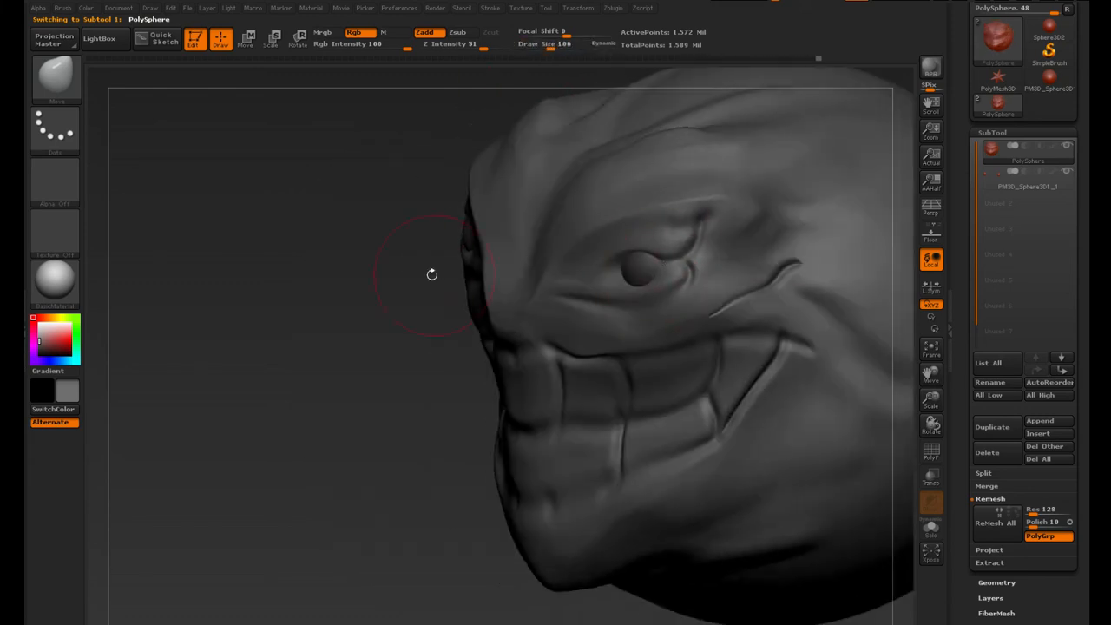
left_click_drag(431, 274, 602, 298)
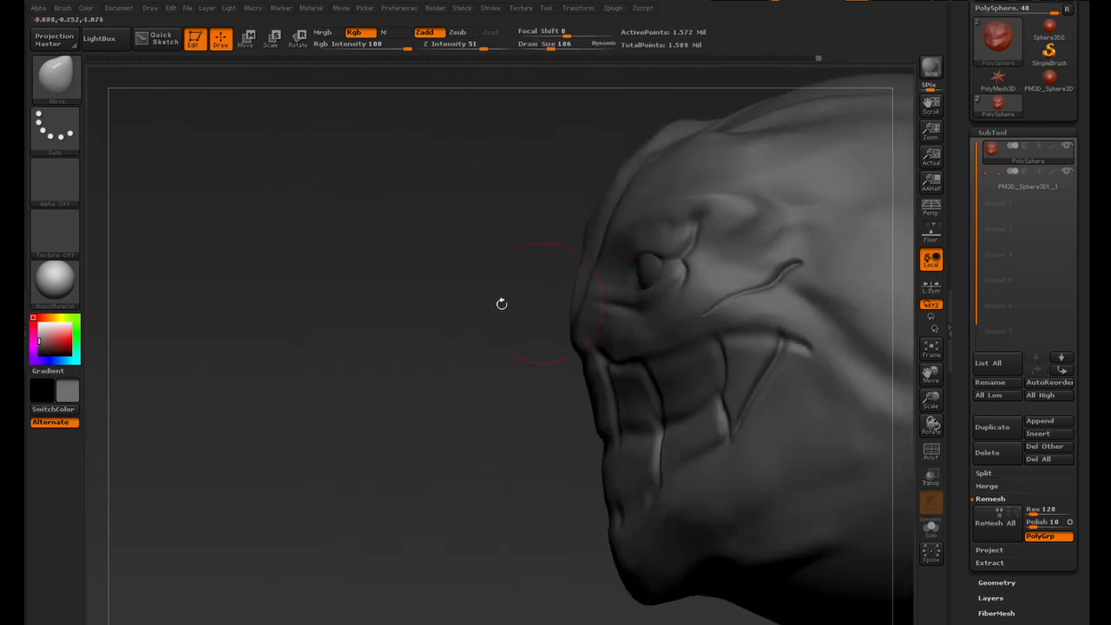
left_click_drag(501, 303, 620, 318)
mouse_move(320, 305)
left_mouse_down()
mouse_move(759, 251)
mouse_move(746, 252)
left_mouse_up()
mouse_move(573, 261)
left_mouse_down()
mouse_move(754, 253)
mouse_move(673, 247)
left_mouse_up()
mouse_move(749, 276)
left_mouse_down()
mouse_move(671, 278)
mouse_move(644, 258)
left_mouse_up()
left_click_drag(241, 304, 201, 260)
Set the Draw Size to 46 and refine the eyelid edges and eye corners tightly around the eyeballs with the Move brush
left_click(540, 45)
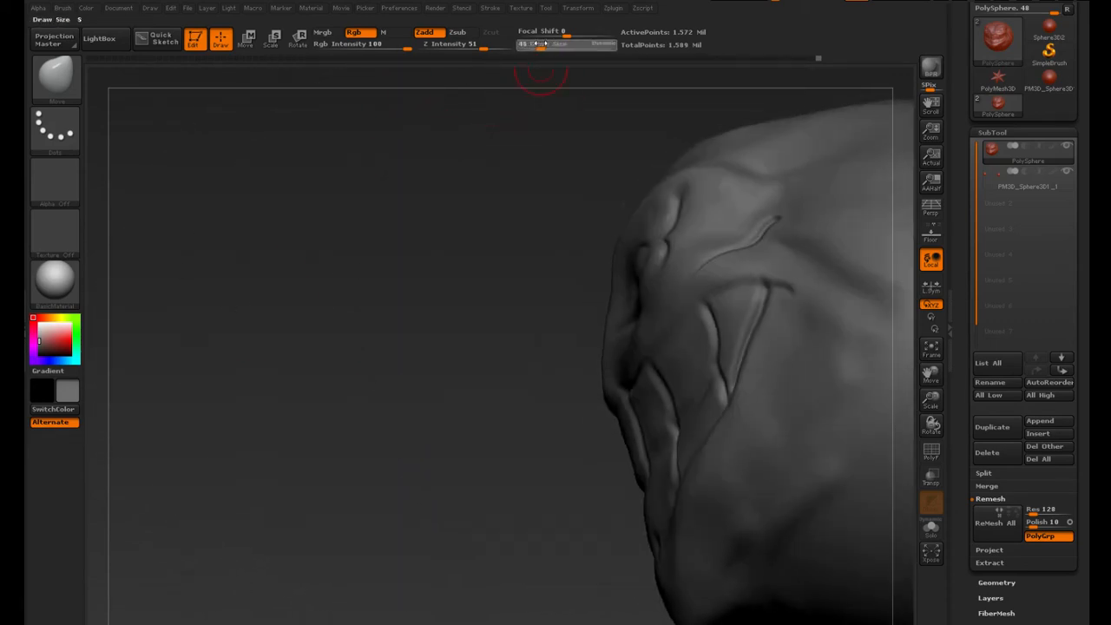
left_click_drag(931, 400, 928, 434)
left_click_drag(434, 300, 612, 291)
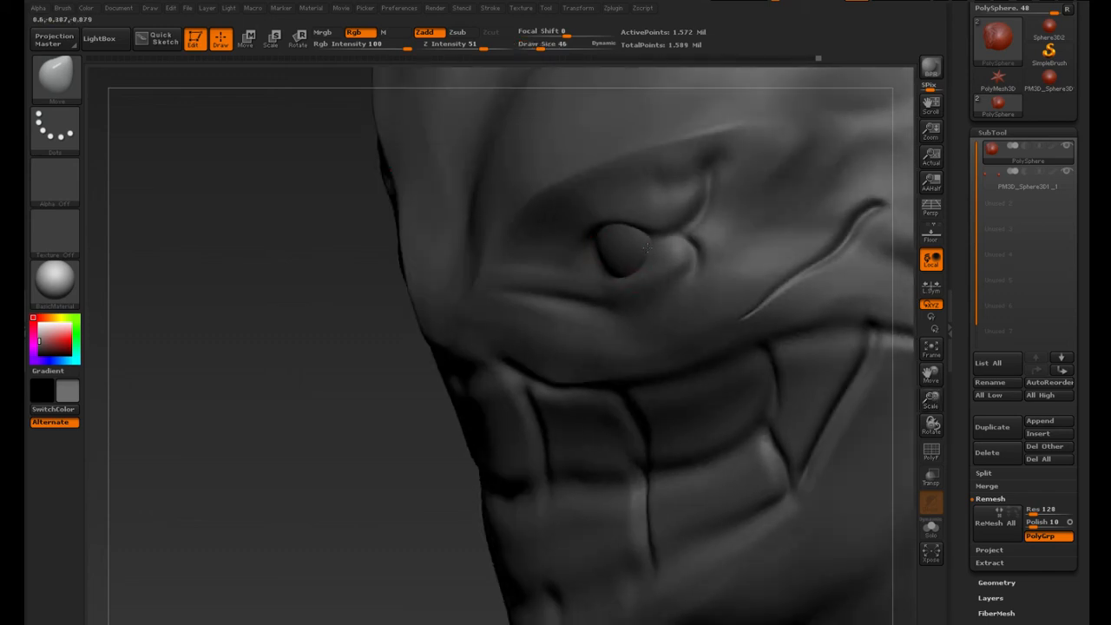
left_click_drag(647, 248, 652, 242)
left_click_drag(298, 264, 434, 262)
left_click_drag(570, 254, 563, 260)
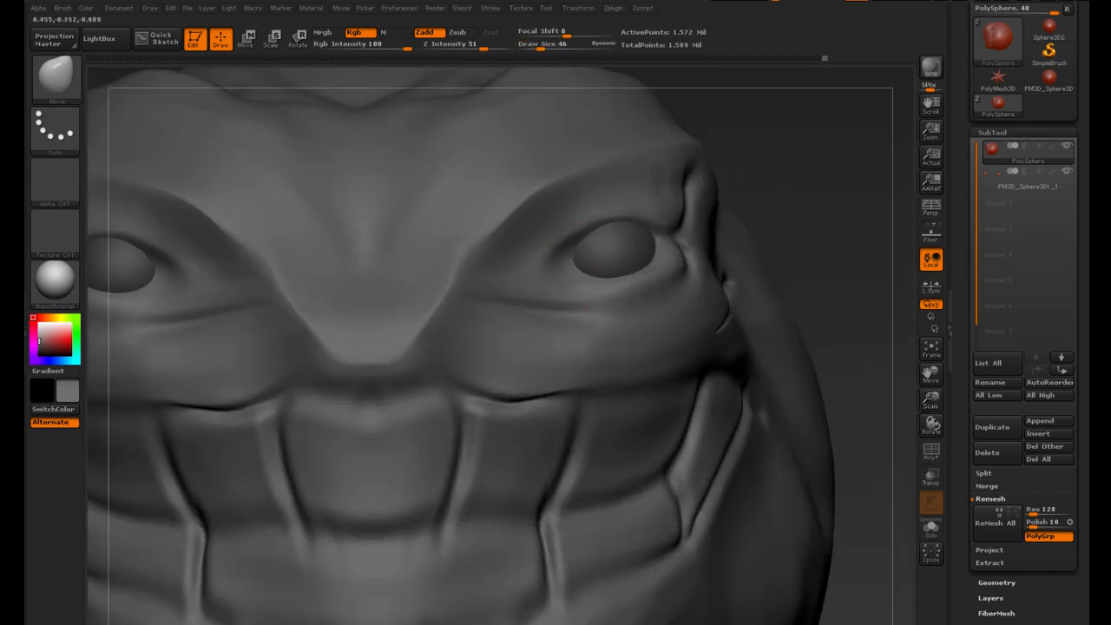
left_click_drag(789, 224, 894, 231)
left_click_drag(569, 260, 601, 262)
left_click_drag(773, 238, 591, 243)
left_click_drag(785, 224, 642, 236)
left_click_drag(230, 211, 394, 232)
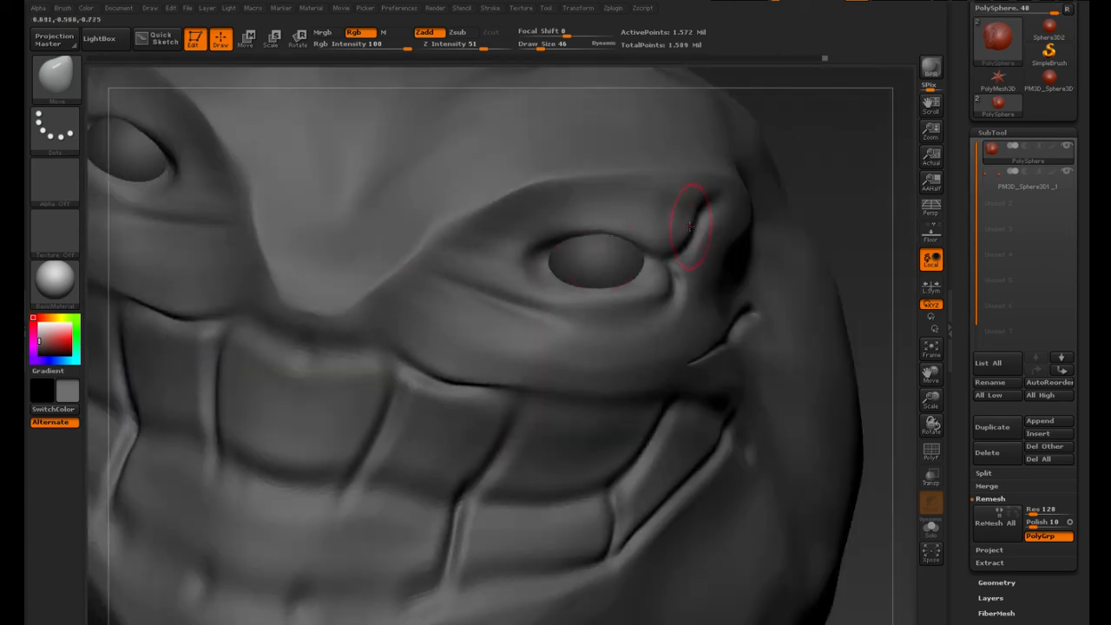
left_click_drag(879, 165, 729, 156)
Set the Draw Size to 73 and adjust the inner corner area of the eyes with the Move brush
left_click_drag(540, 46, 546, 46)
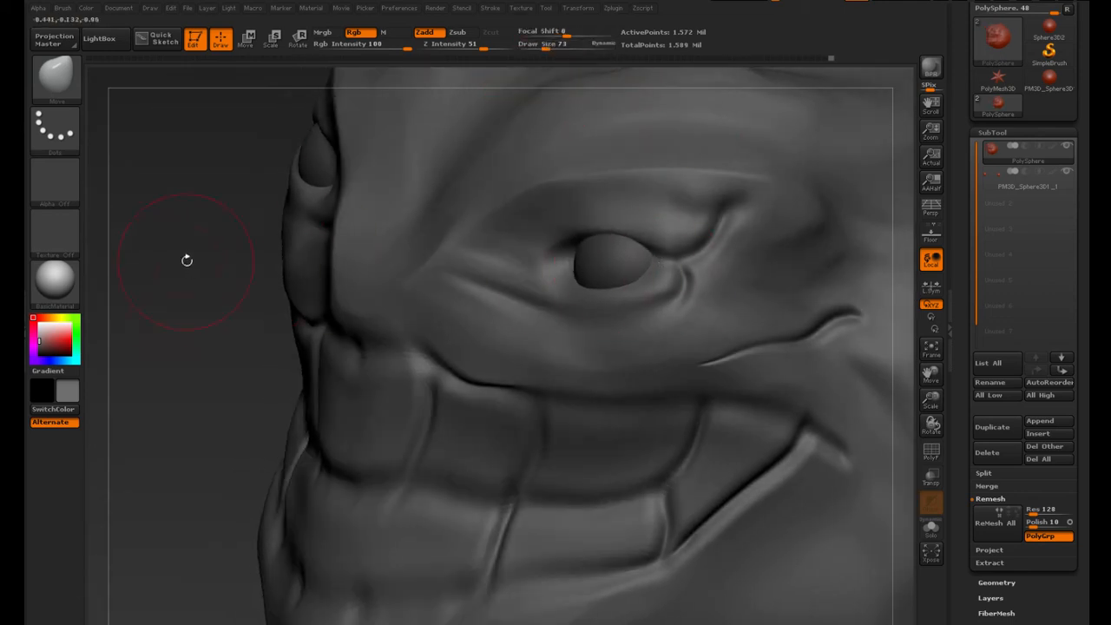
mouse_move(185, 258)
left_mouse_down()
mouse_move(534, 274)
mouse_move(557, 250)
mouse_move(554, 259)
left_mouse_up()
left_click_drag(932, 400, 844, 363)
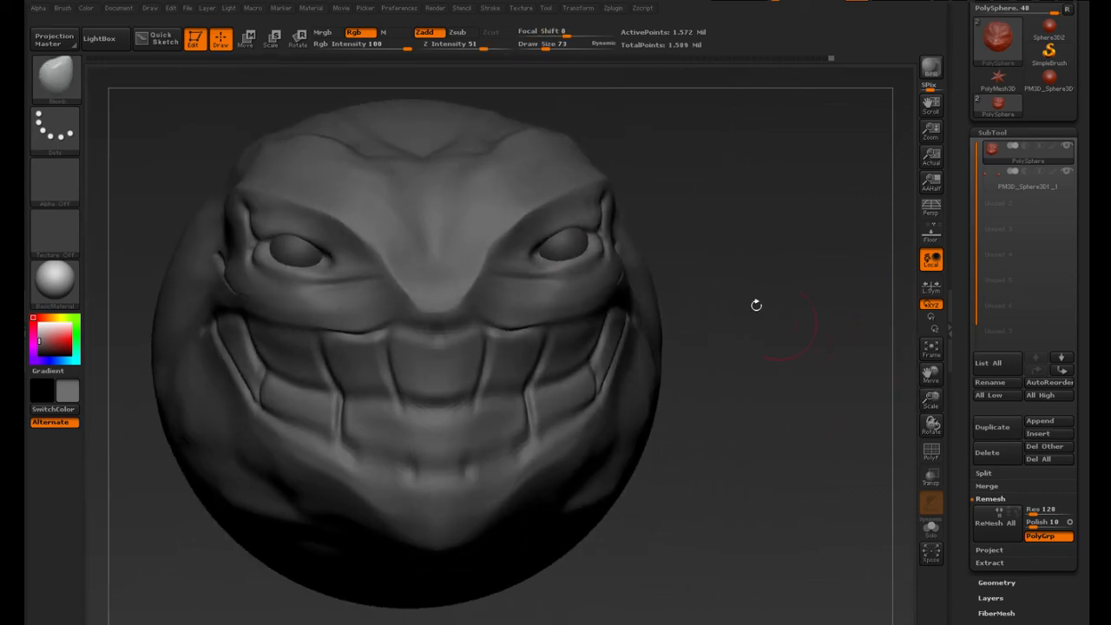
left_click_drag(687, 223, 599, 228)
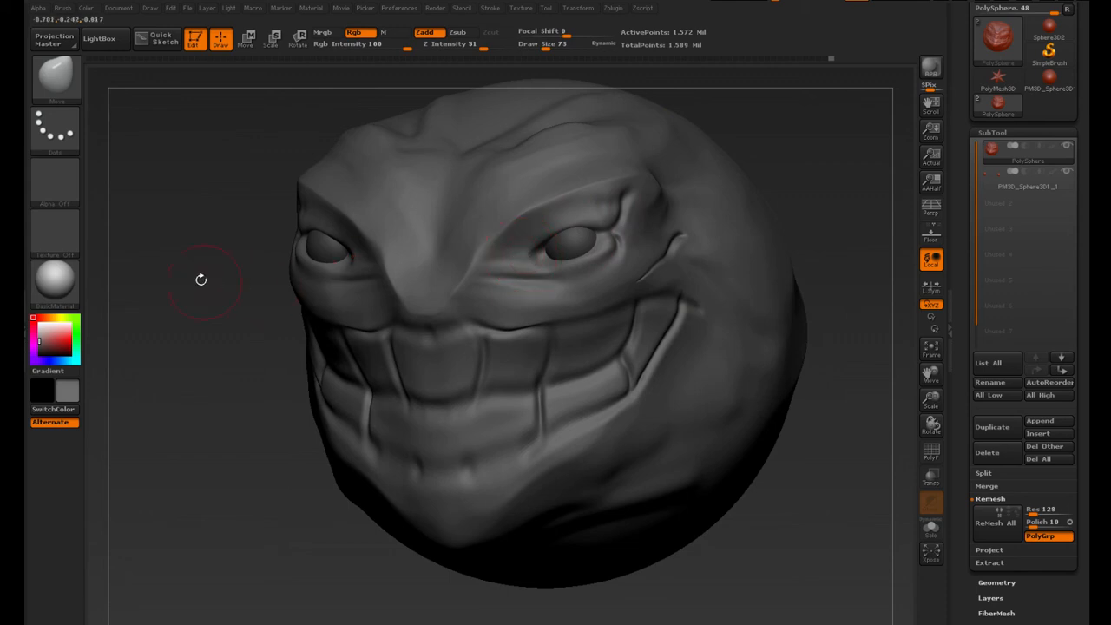
Touch up the upper lip, teeth and nose area with the Smooth and Move brushes from both sides of the face
left_click_drag(200, 277, 492, 359)
key("shift")
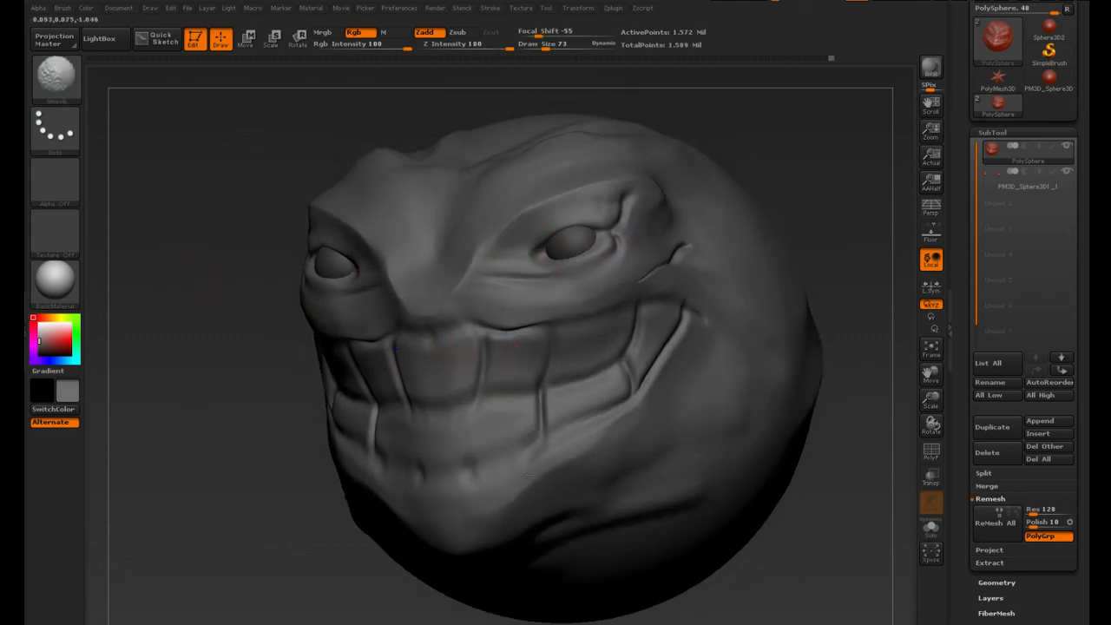
left_click_drag(211, 441, 374, 417)
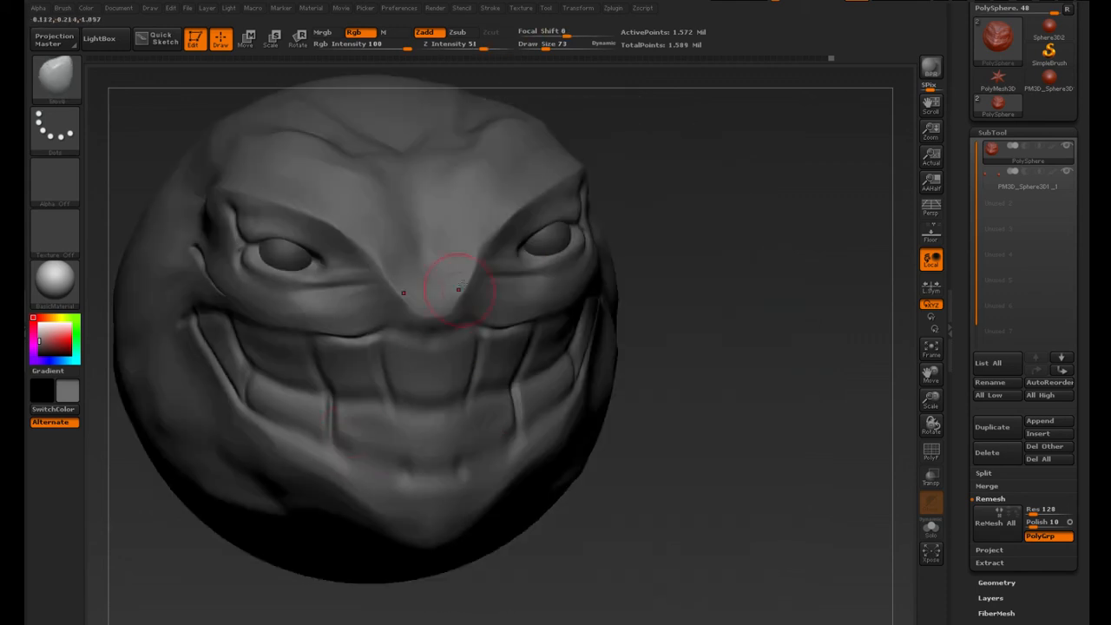
left_click_drag(764, 291, 708, 318)
left_click_drag(727, 161, 347, 199)
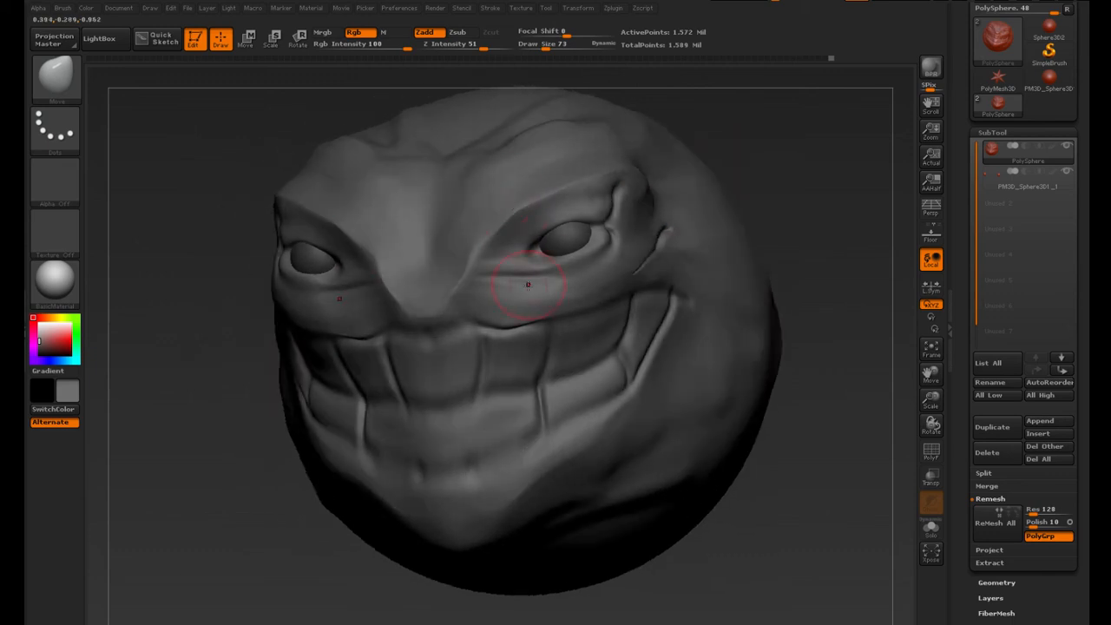
left_click(55, 85)
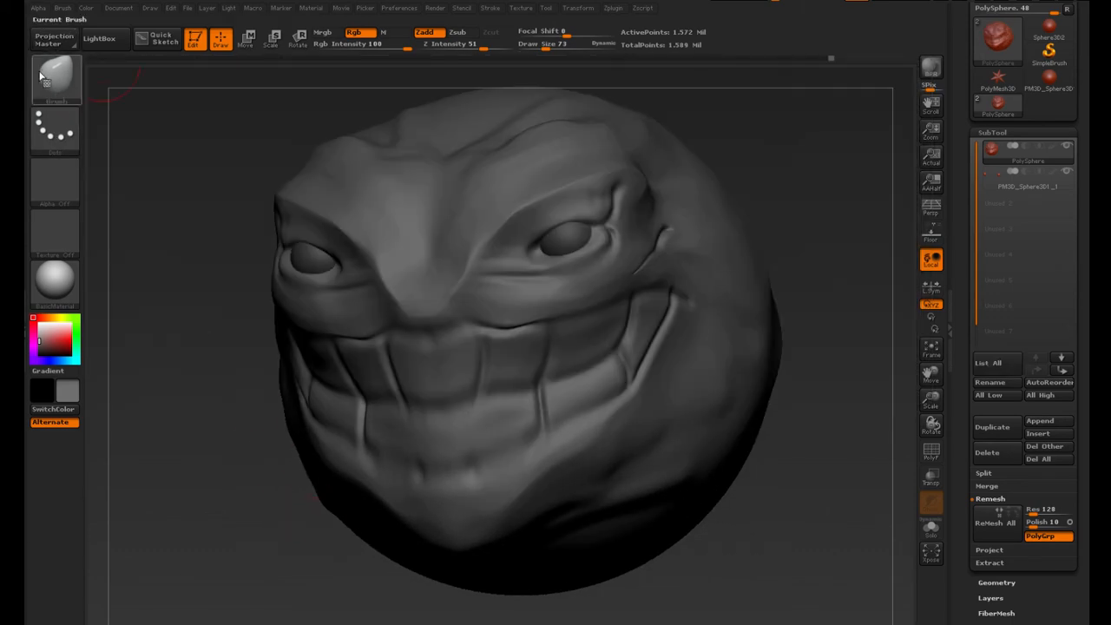
left_click(54, 83)
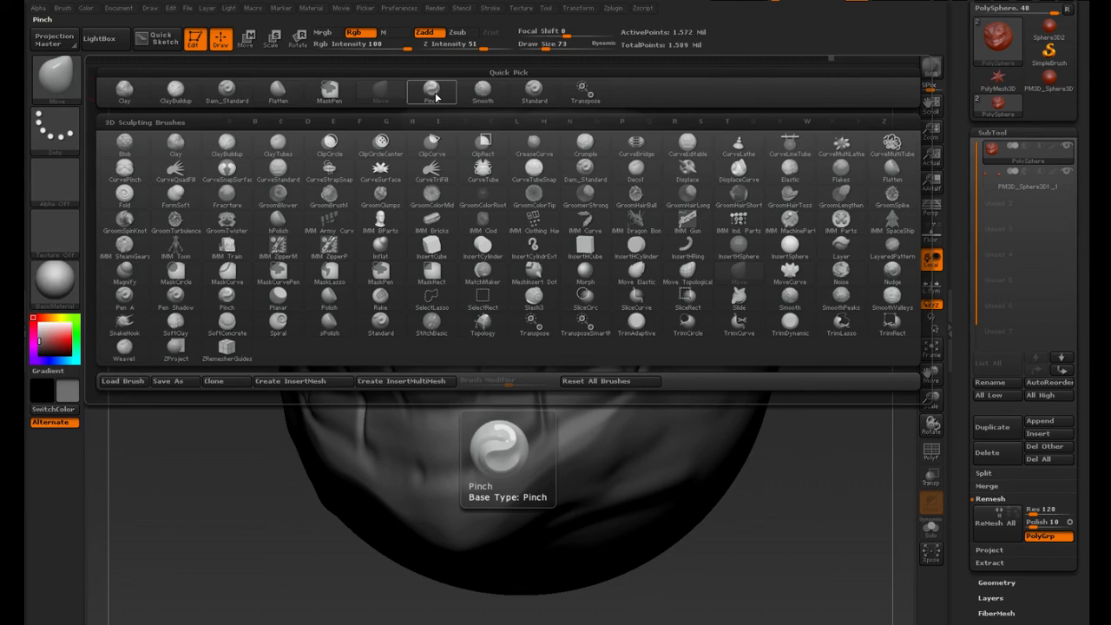
left_click(547, 92)
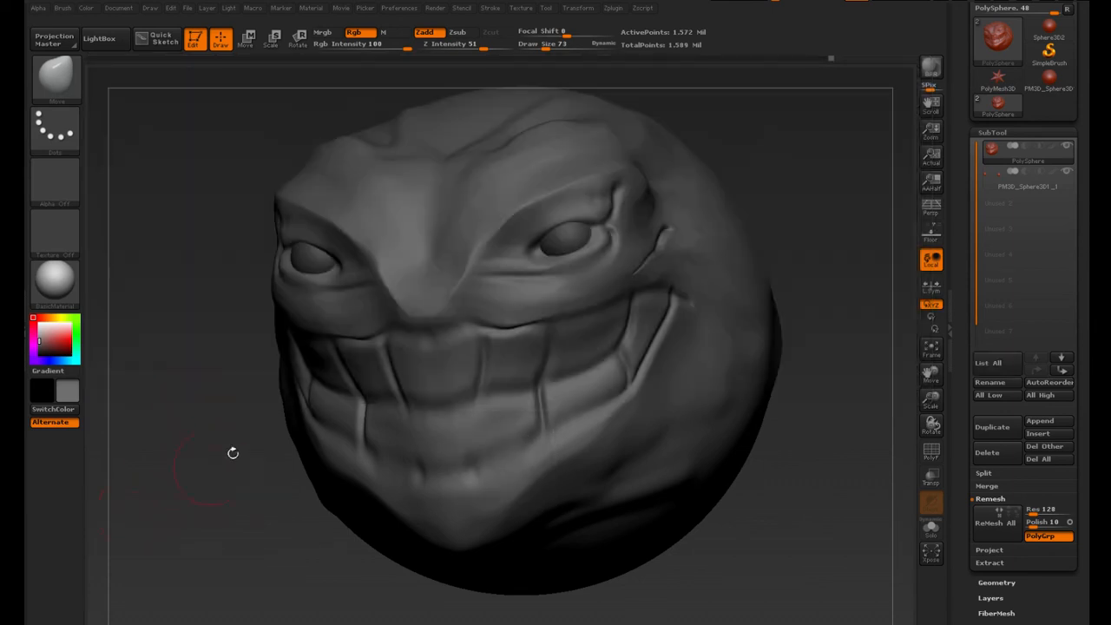
Push the crease beneath the inner eye corner up toward the brow with the Move brush
mouse_move(869, 429)
left_mouse_down()
mouse_move(874, 442)
mouse_move(794, 446)
mouse_move(799, 426)
left_mouse_up()
left_click_drag(862, 350, 851, 349)
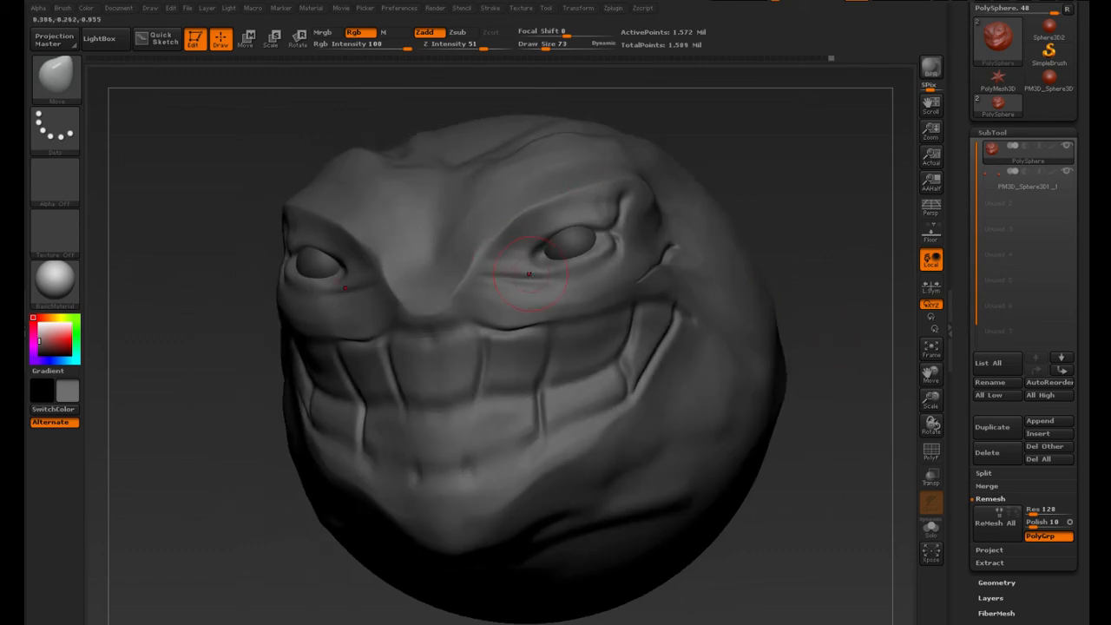
mouse_move(528, 272)
left_mouse_down()
mouse_move(540, 242)
mouse_move(503, 256)
left_mouse_up()
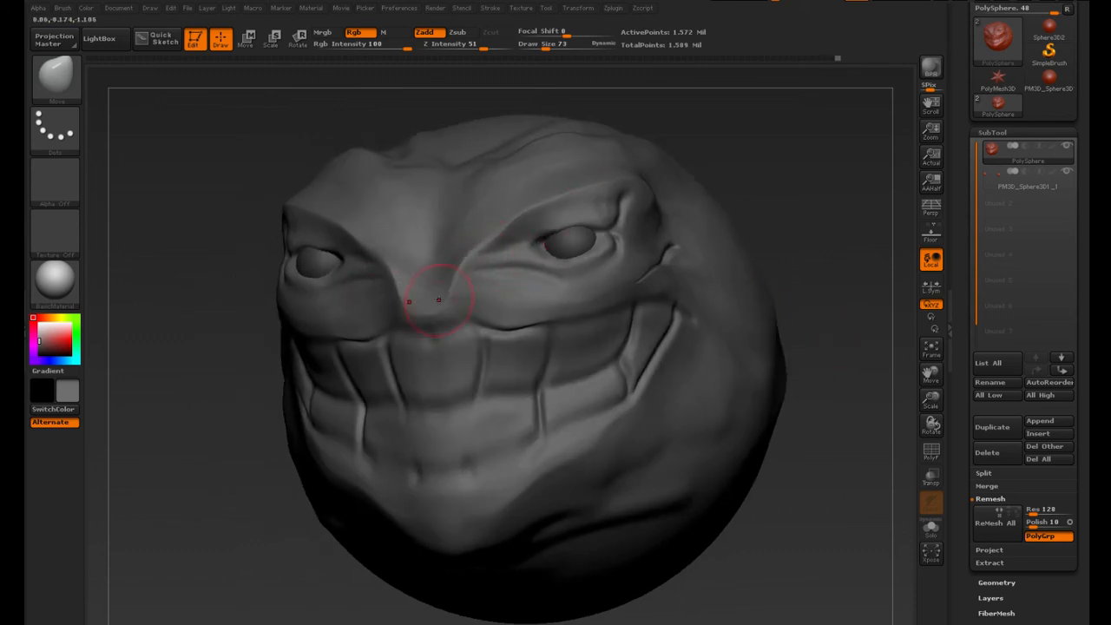
Adjust the upper lip edge above the teeth beside the nose with the Move brush
mouse_move(191, 347)
left_mouse_down()
mouse_move(480, 386)
mouse_move(475, 353)
left_mouse_up()
mouse_move(477, 319)
left_mouse_down()
mouse_move(470, 305)
mouse_move(528, 310)
left_mouse_up()
left_click_drag(821, 253, 790, 253)
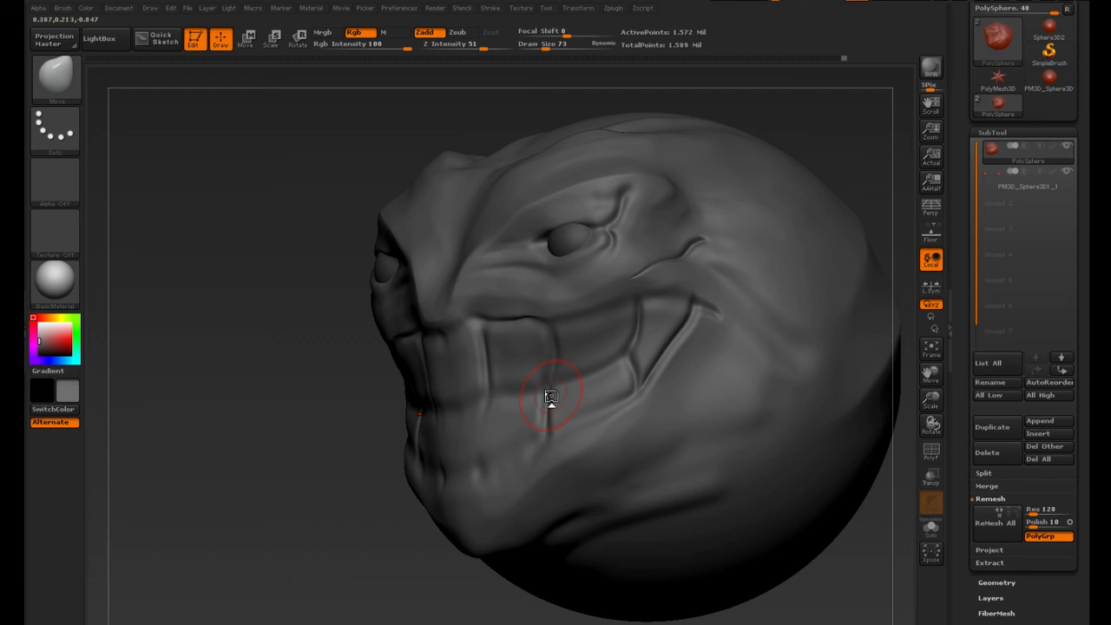
left_click_drag(350, 408, 397, 414)
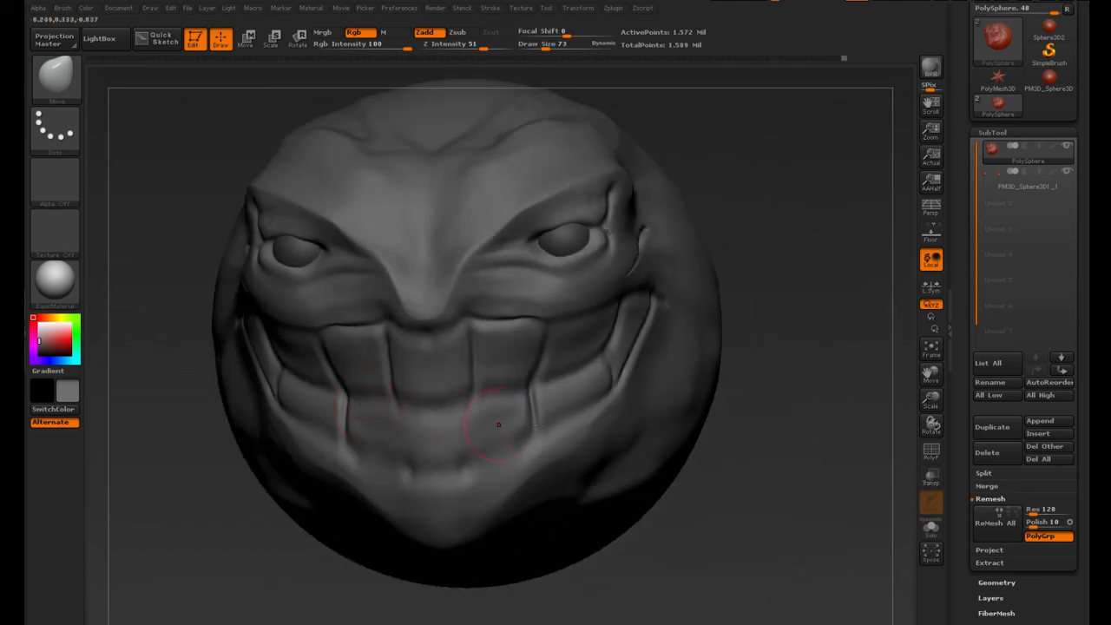
left_click_drag(760, 404, 747, 411)
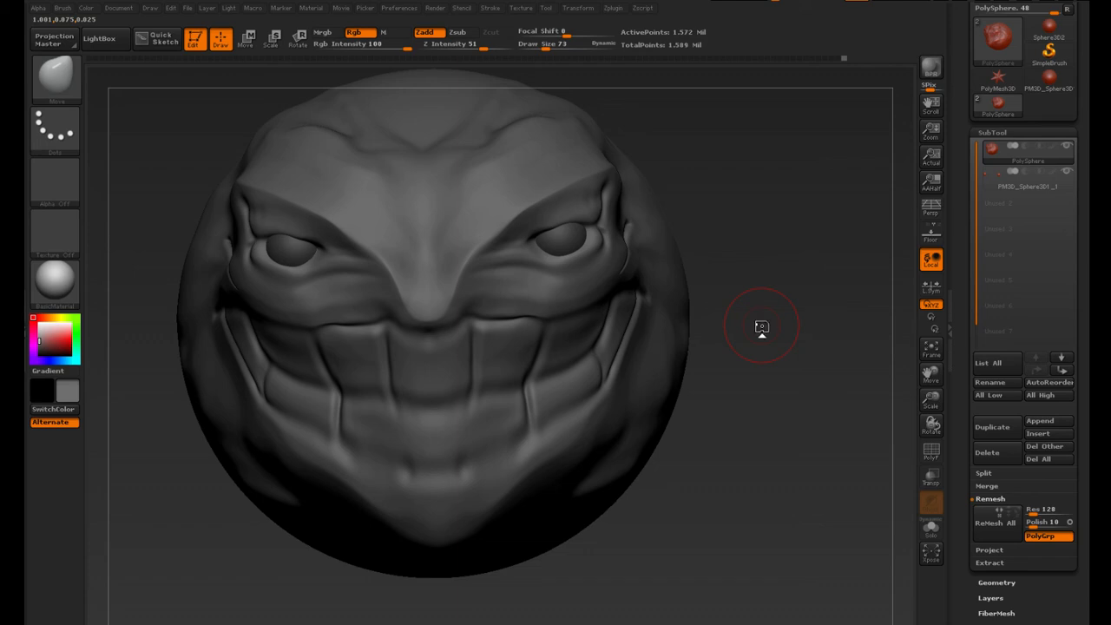
left_click_drag(771, 303, 756, 293)
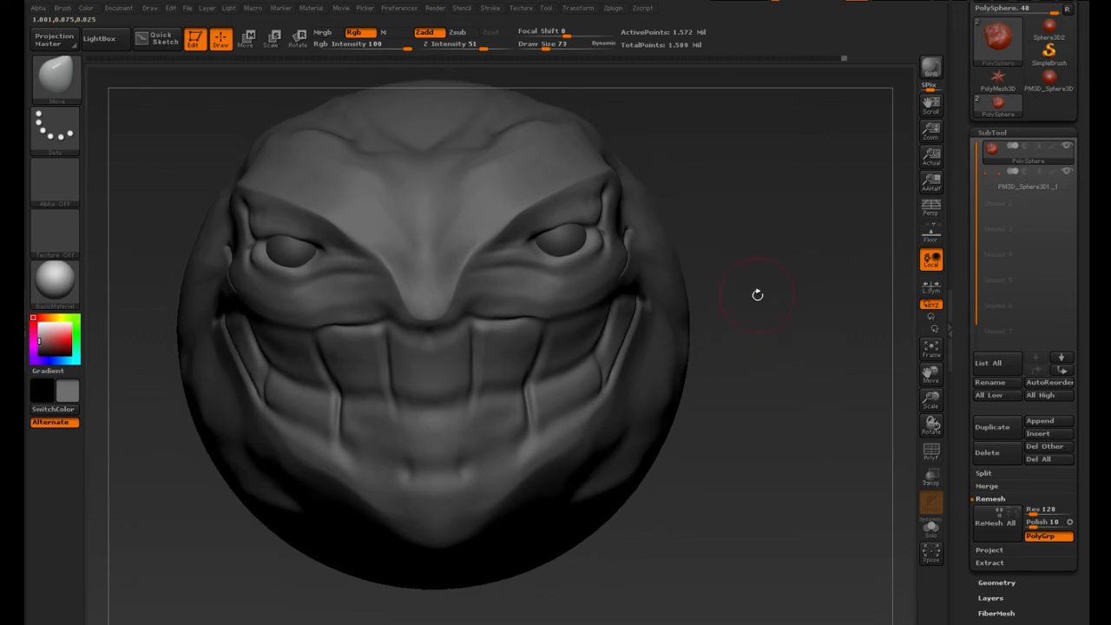
Set the Draw Size to 162 for broader Move brush adjustments to the head
left_click_drag(545, 48, 558, 48)
left_click_drag(741, 191, 731, 192)
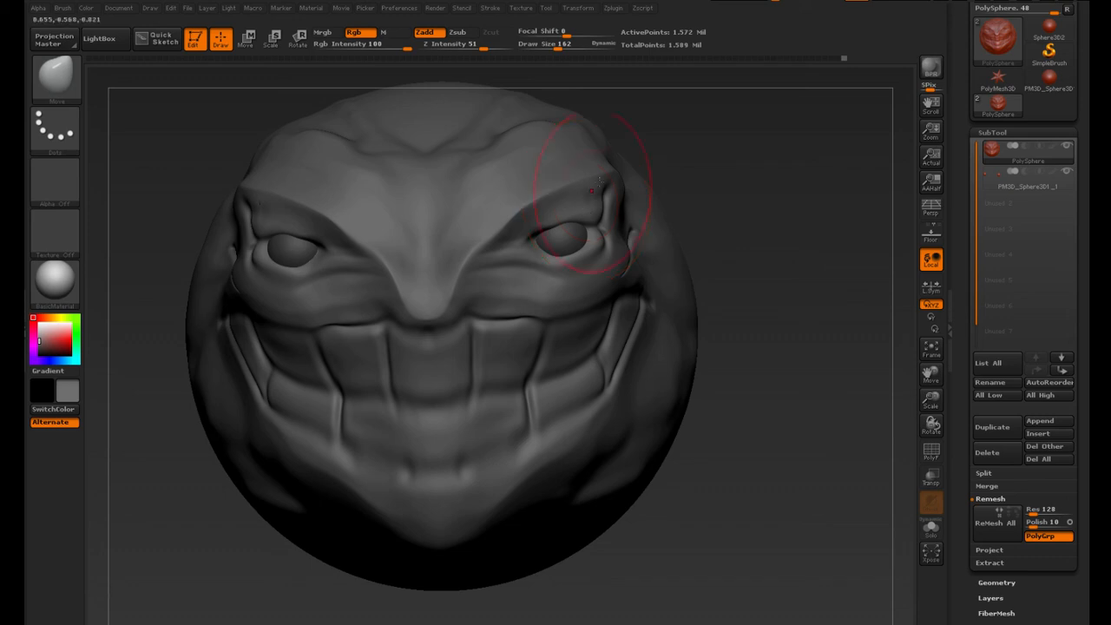
mouse_move(886, 206)
left_mouse_down()
mouse_move(333, 345)
mouse_move(746, 386)
mouse_move(644, 387)
mouse_move(764, 434)
mouse_move(772, 489)
mouse_move(300, 482)
mouse_move(749, 421)
mouse_move(625, 425)
mouse_move(762, 423)
mouse_move(778, 404)
left_mouse_up()
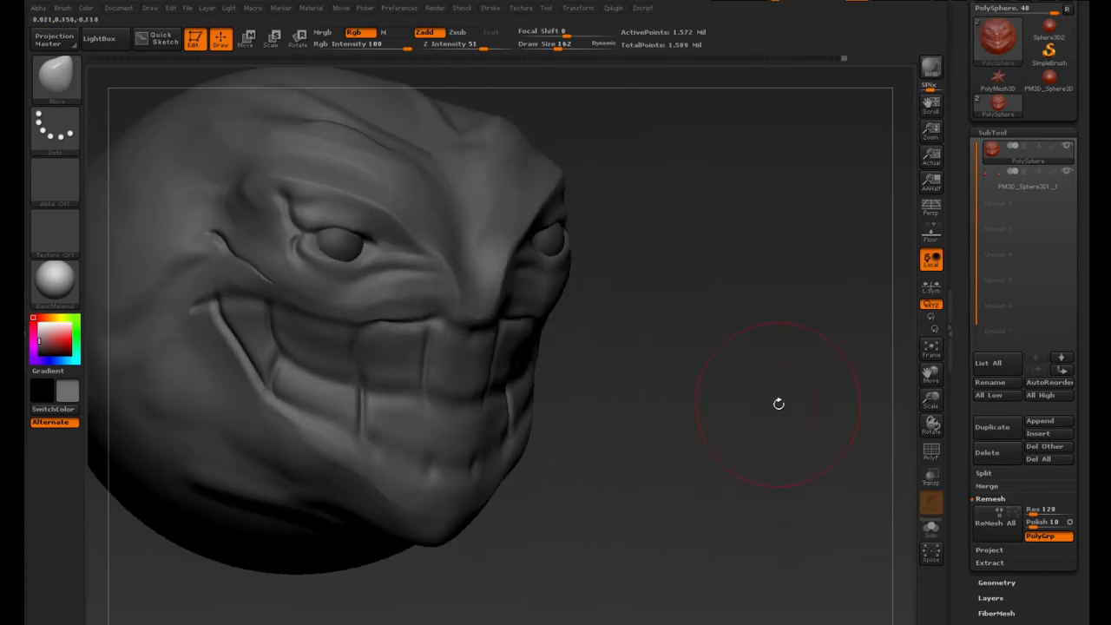